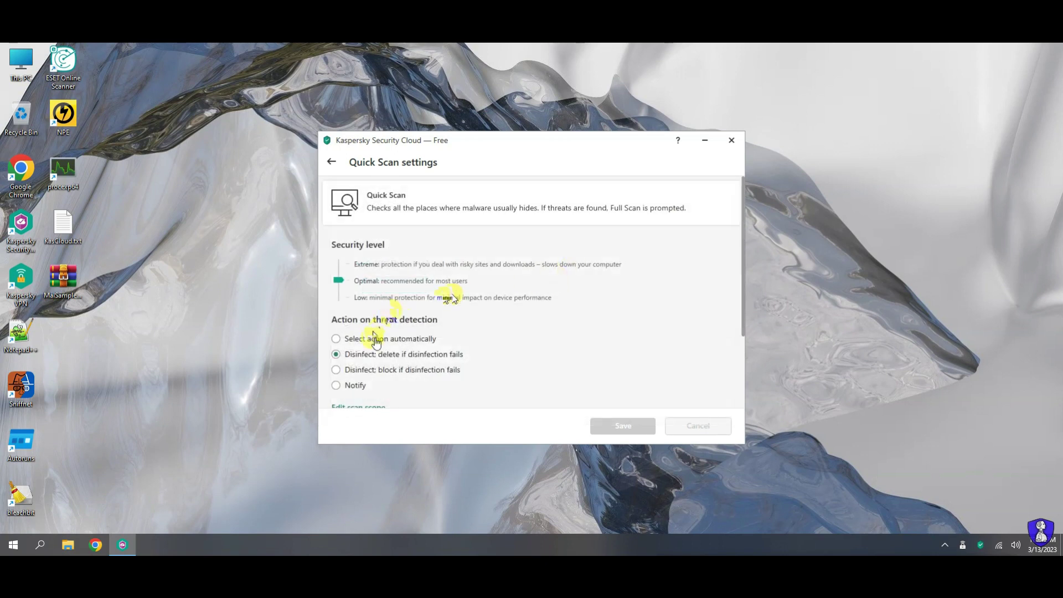
- Review the Quick Scan settings and return to the home screen
scroll(439, 361, "down", 3)
scroll(593, 340, "up", 3)
left_click(330, 164)
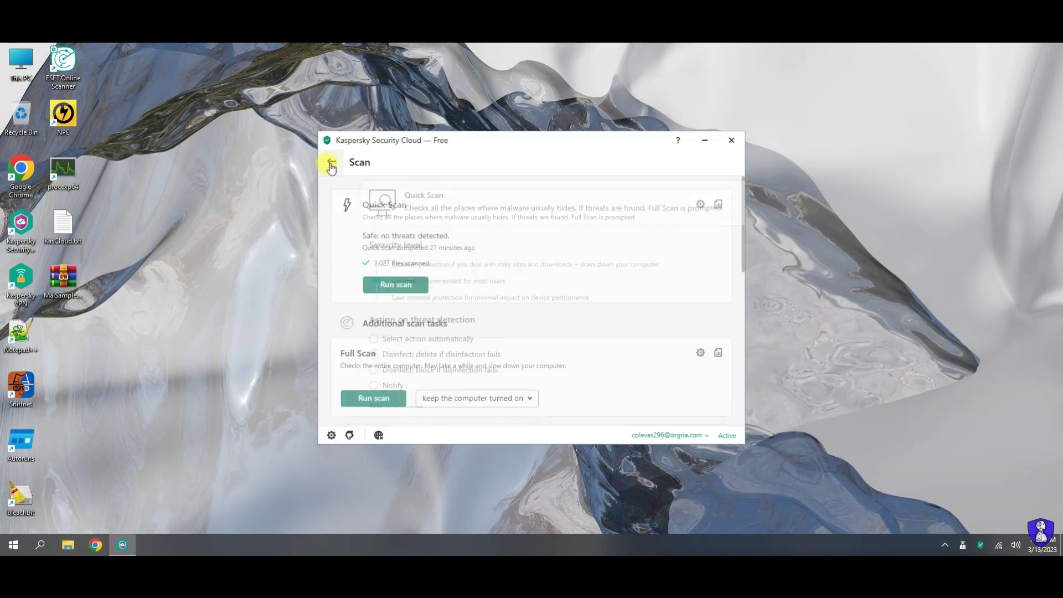
left_click(331, 164)
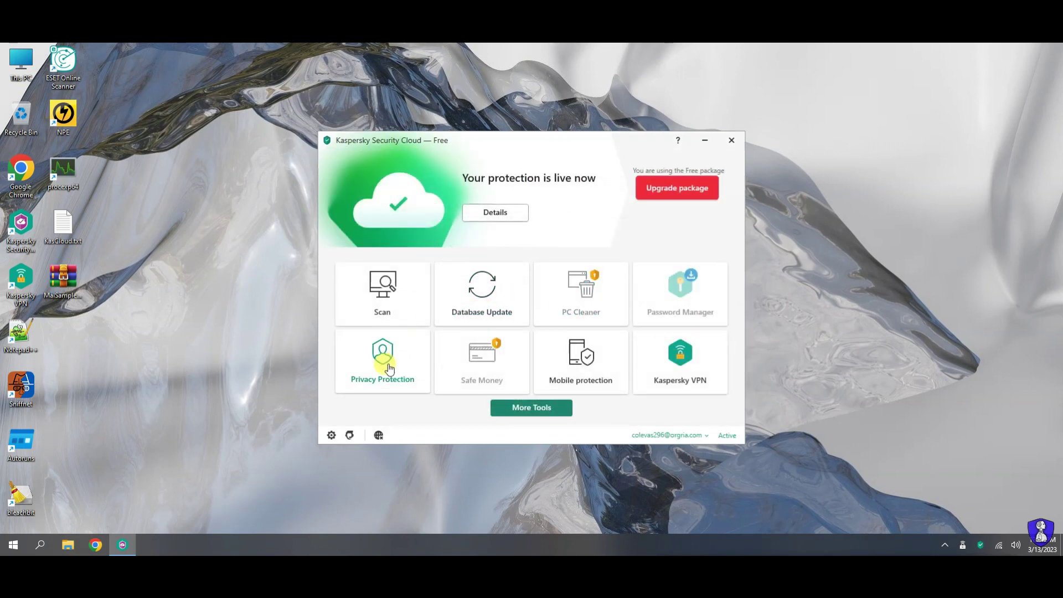
- Look through the additional tools, including the My Network, Manage applications, and Clean and optimize categories
left_click(541, 407)
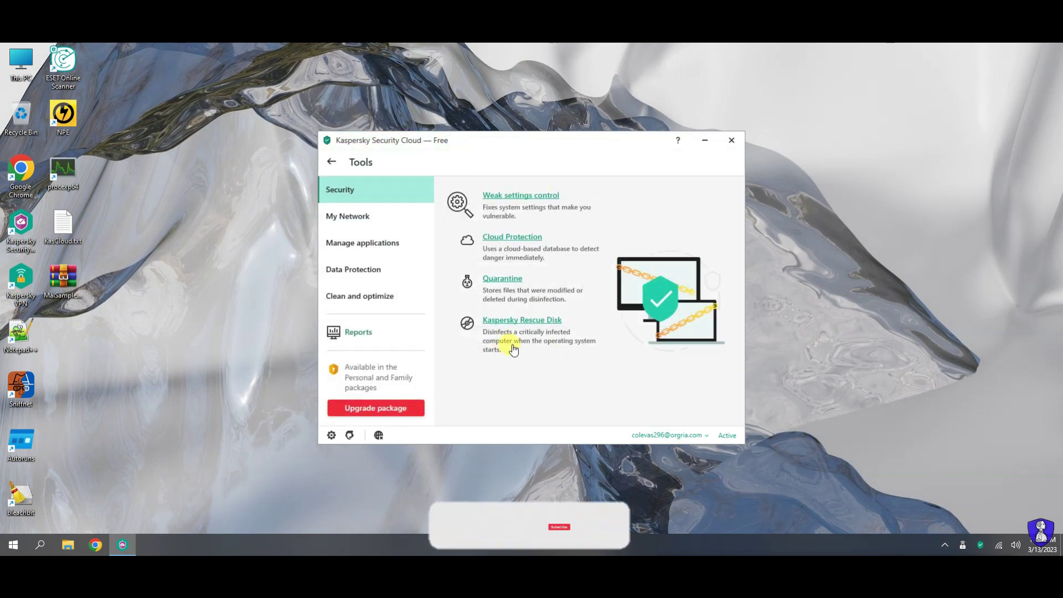
left_click(350, 216)
left_click(354, 243)
left_click(352, 299)
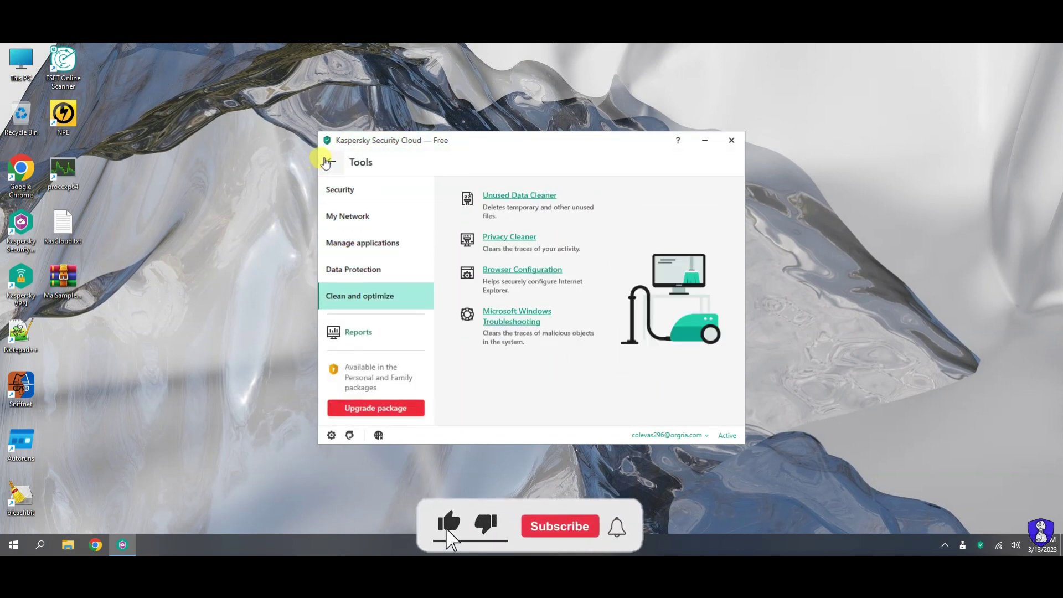
left_click(329, 162)
- Set the File Anti-Virus heuristic analysis level to Medium scan in its advanced settings and save the settings
left_click(331, 437)
left_click(632, 237)
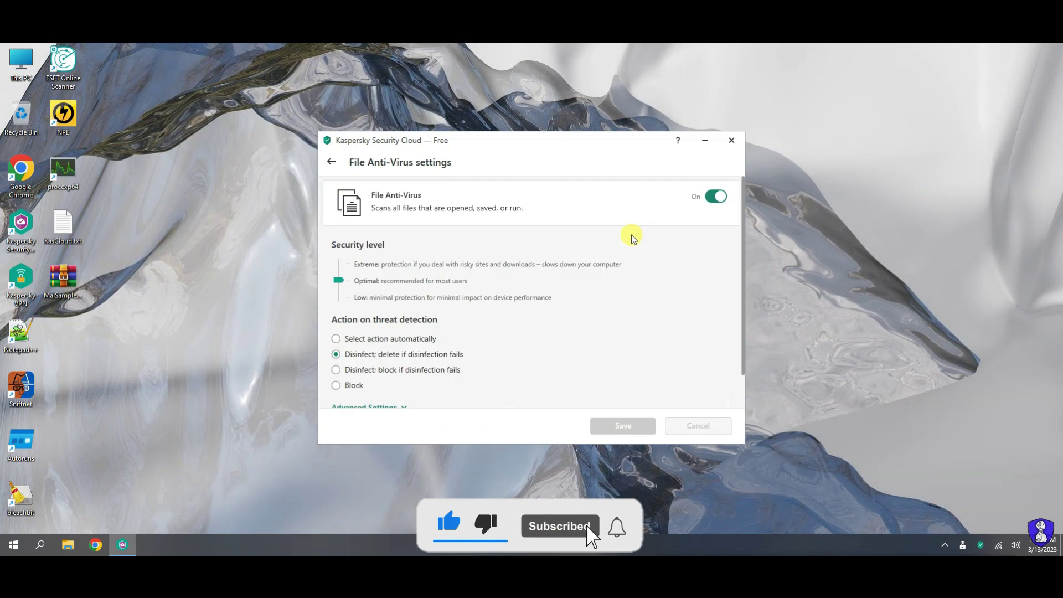
scroll(541, 340, "down", 5)
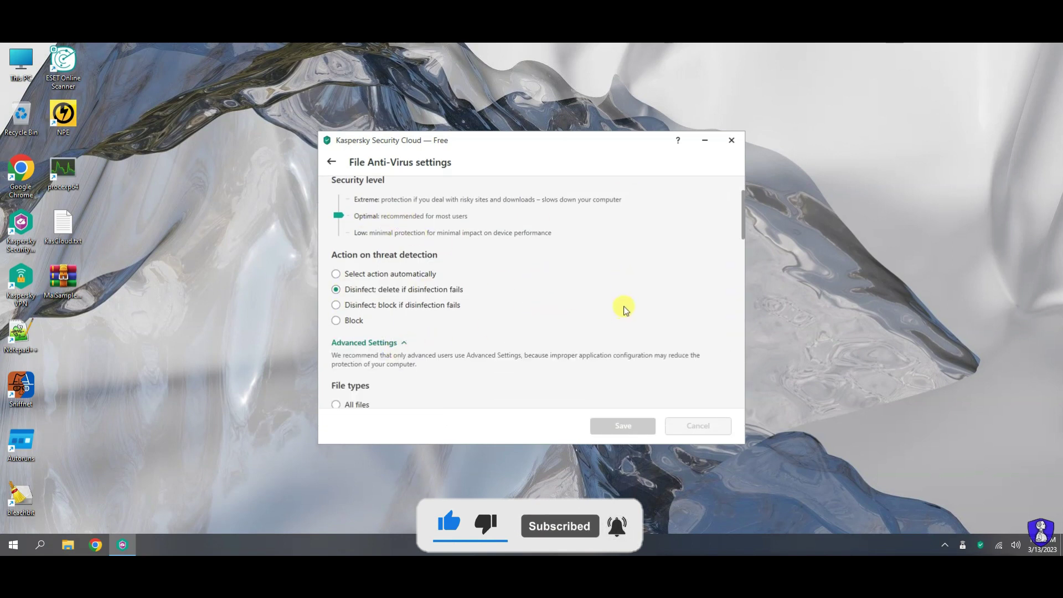
left_click_drag(351, 346, 351, 338)
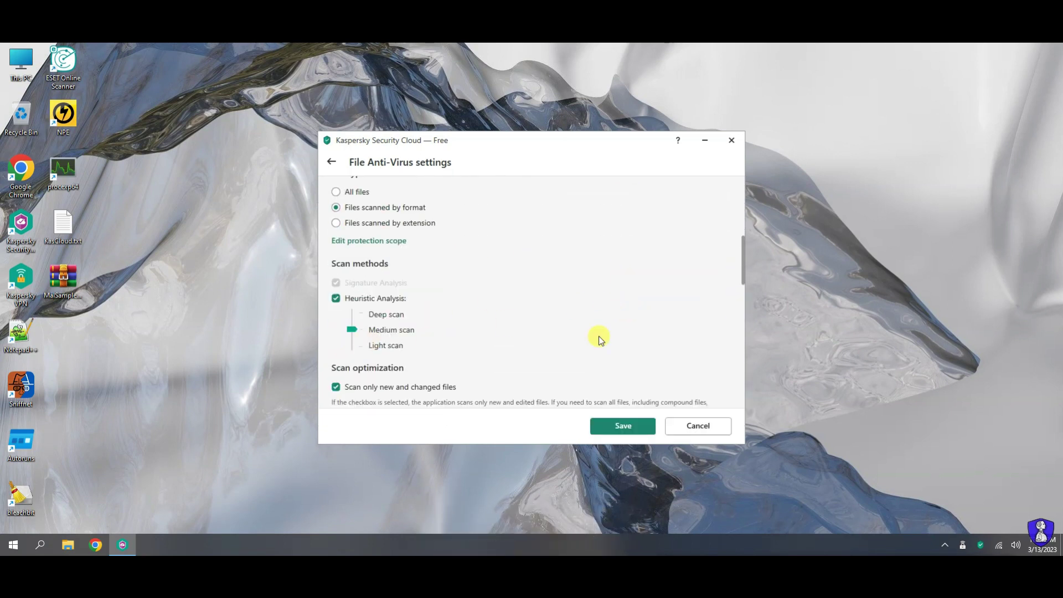
scroll(448, 338, "down", 3)
scroll(521, 335, "down", 10)
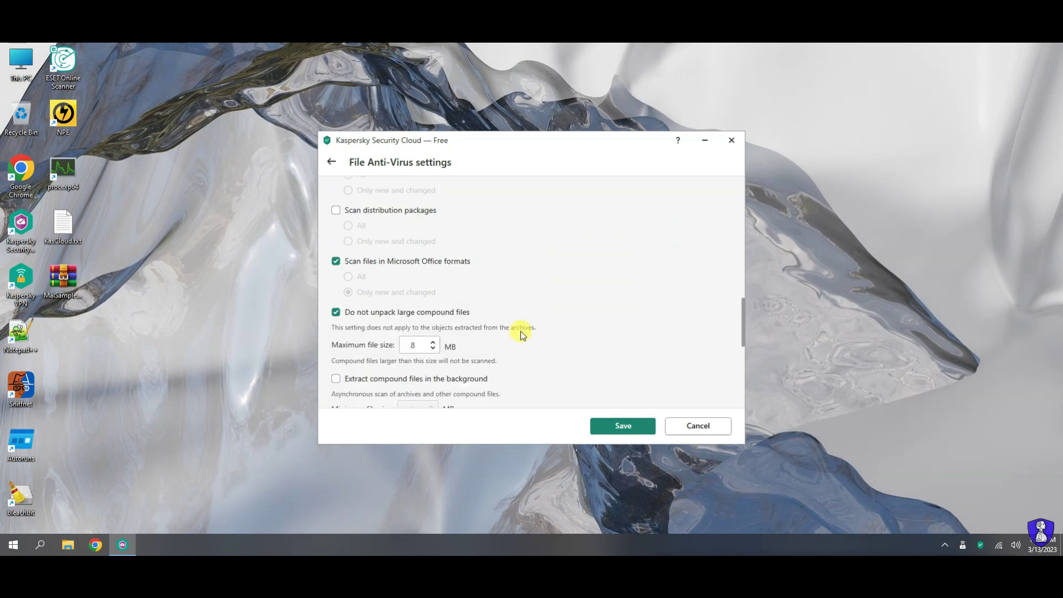
scroll(521, 335, "down", 1)
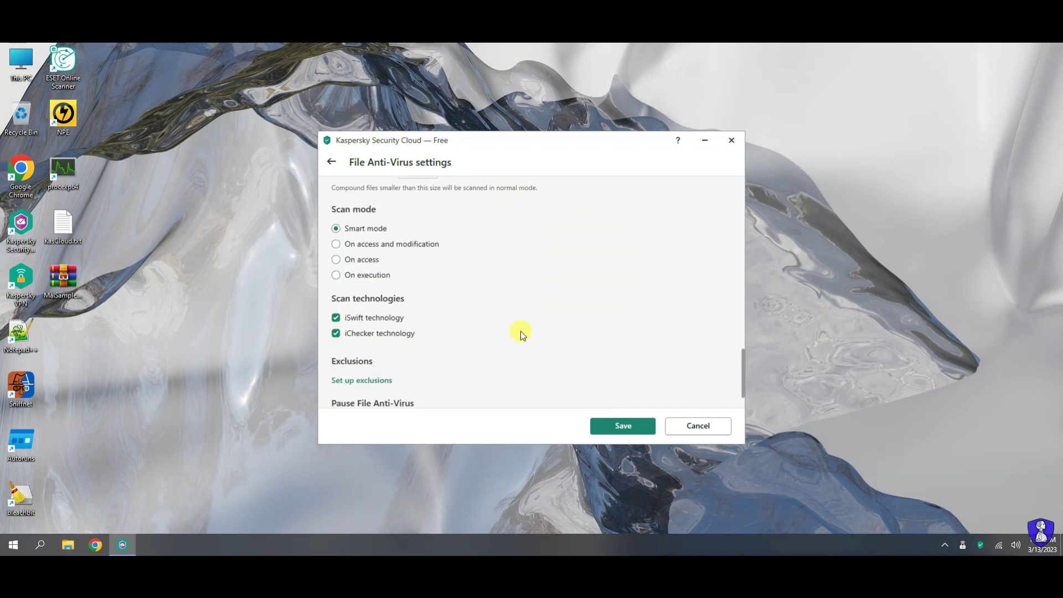
scroll(403, 263, "down", 2)
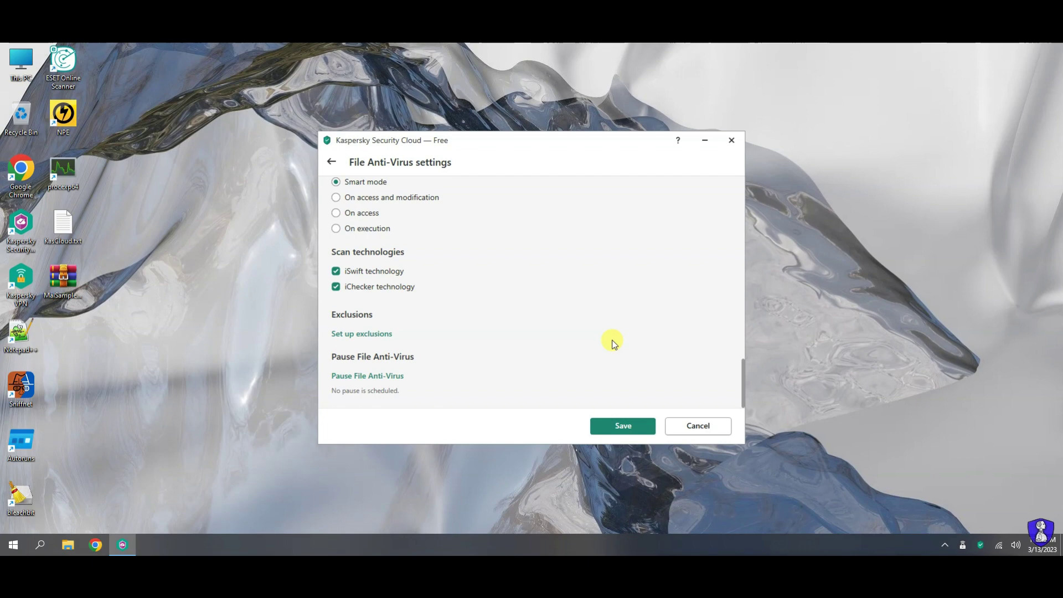
left_click(623, 426)
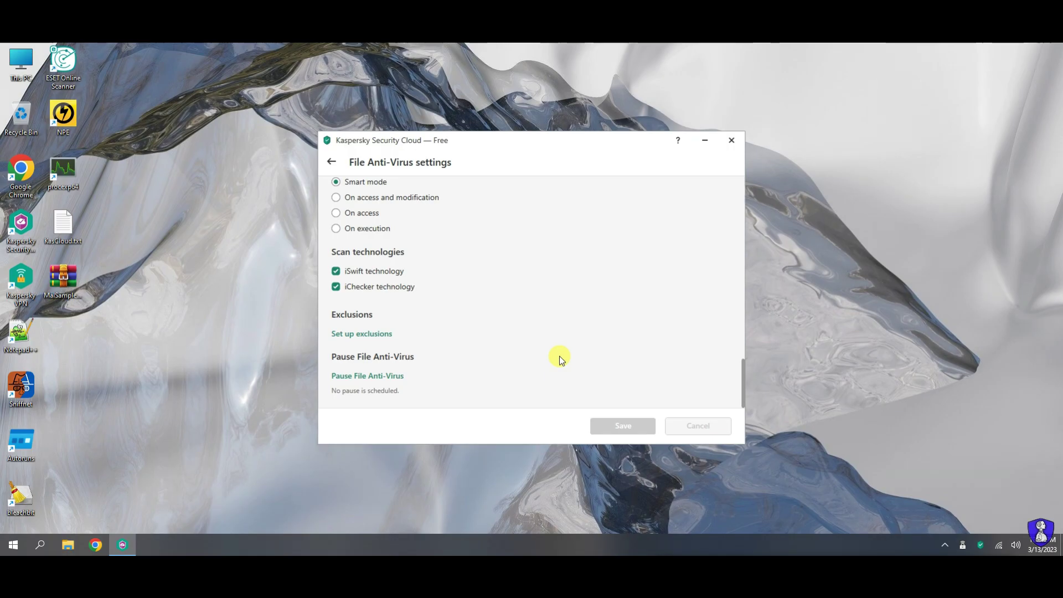
- Review the Web Anti-Virus settings and the Mail Anti-Virus settings, including their advanced options
left_click(663, 242)
scroll(586, 332, "down", 1)
scroll(617, 340, "down", 7)
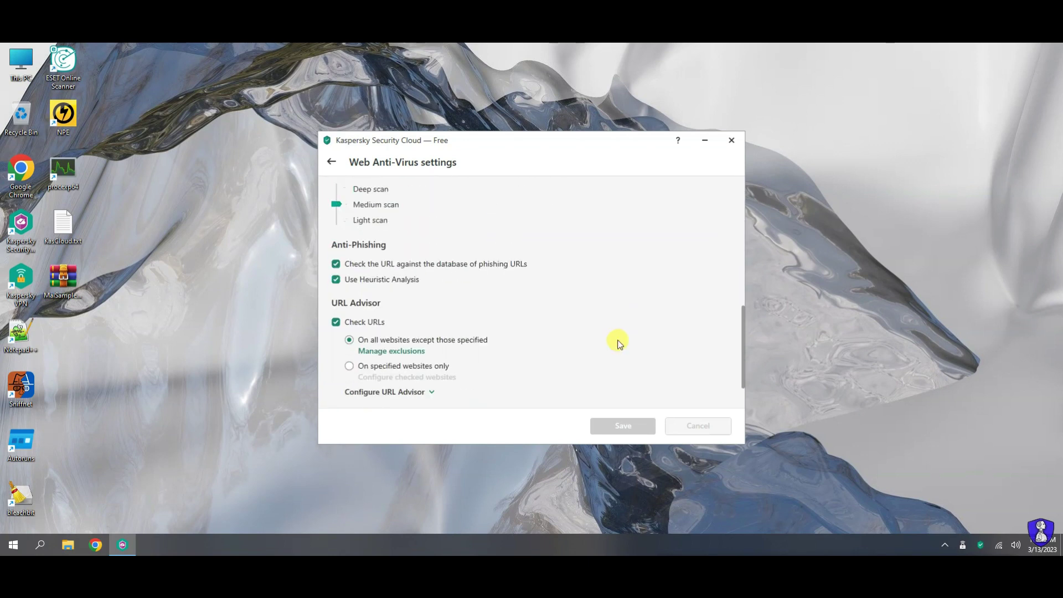
left_click(330, 164)
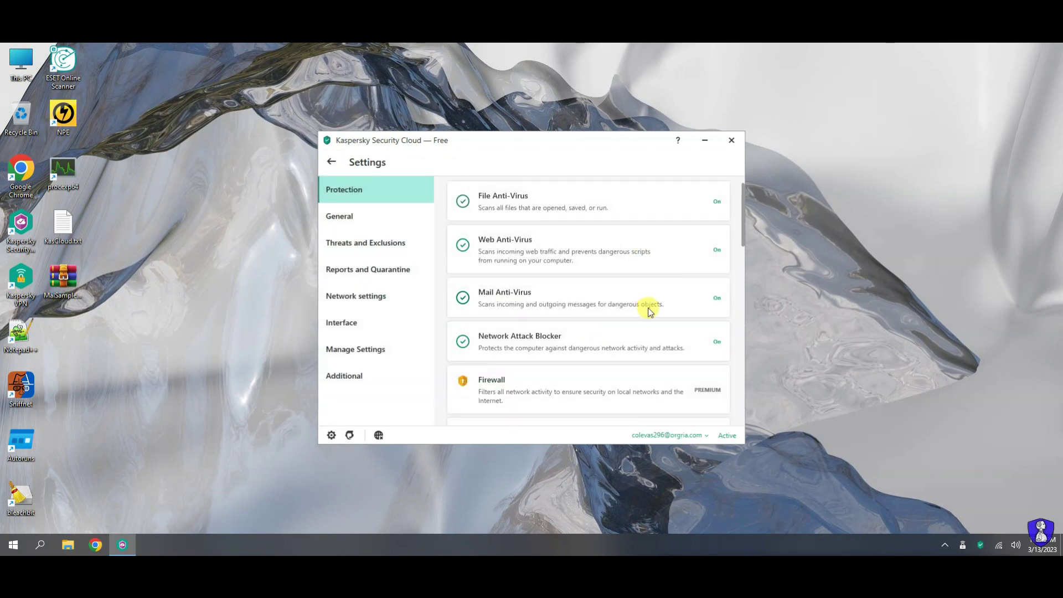
left_click(650, 312)
scroll(650, 311, "down", 1)
scroll(614, 331, "down", 8)
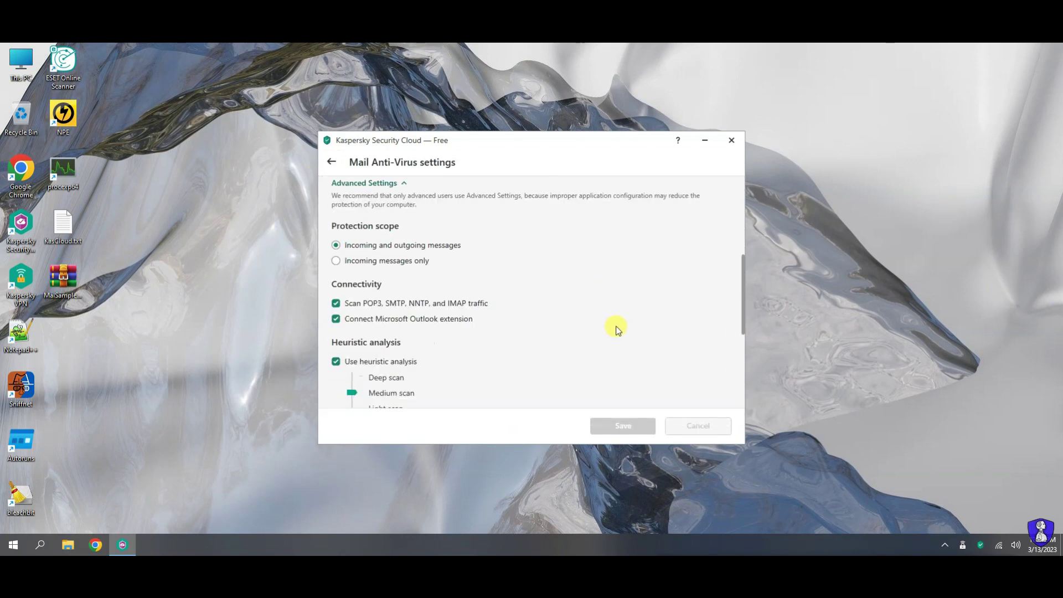
key("Escape")
- Review the Network Attack Blocker settings and the AMSI Protection settings
left_click(630, 343)
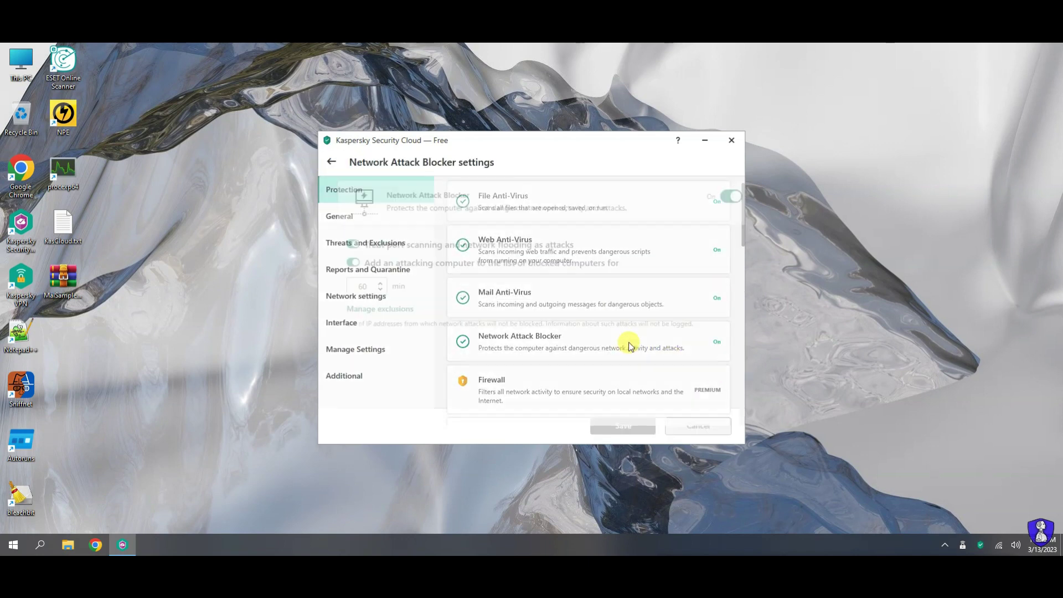
left_click(332, 162)
left_click(613, 347)
scroll(528, 291, "down", 4)
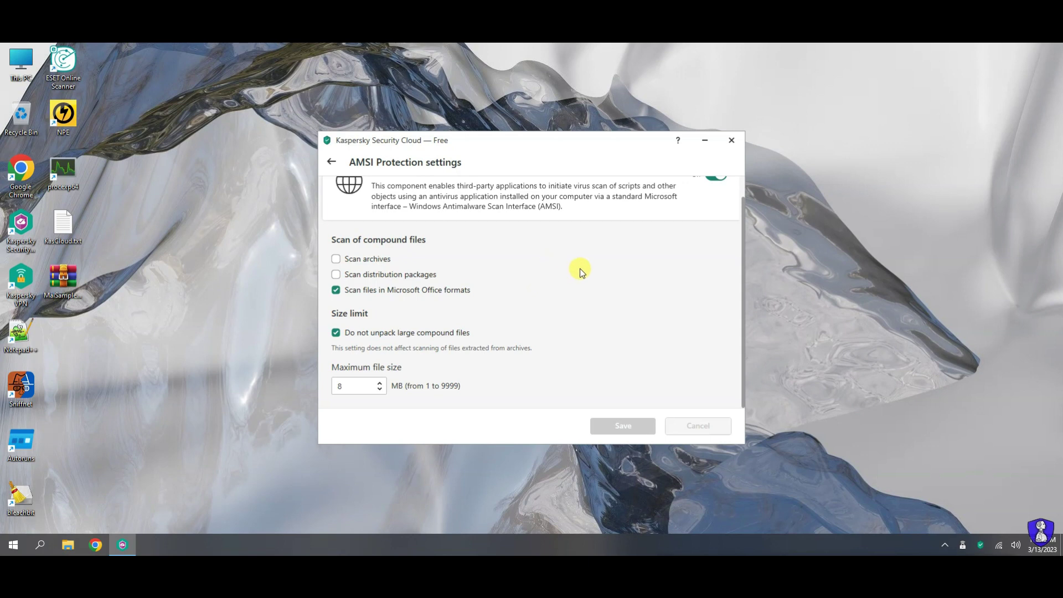
key("Escape")
- Review the System Watcher and Kaspersky Security Network settings and the remaining protection components
scroll(637, 335, "down", 5)
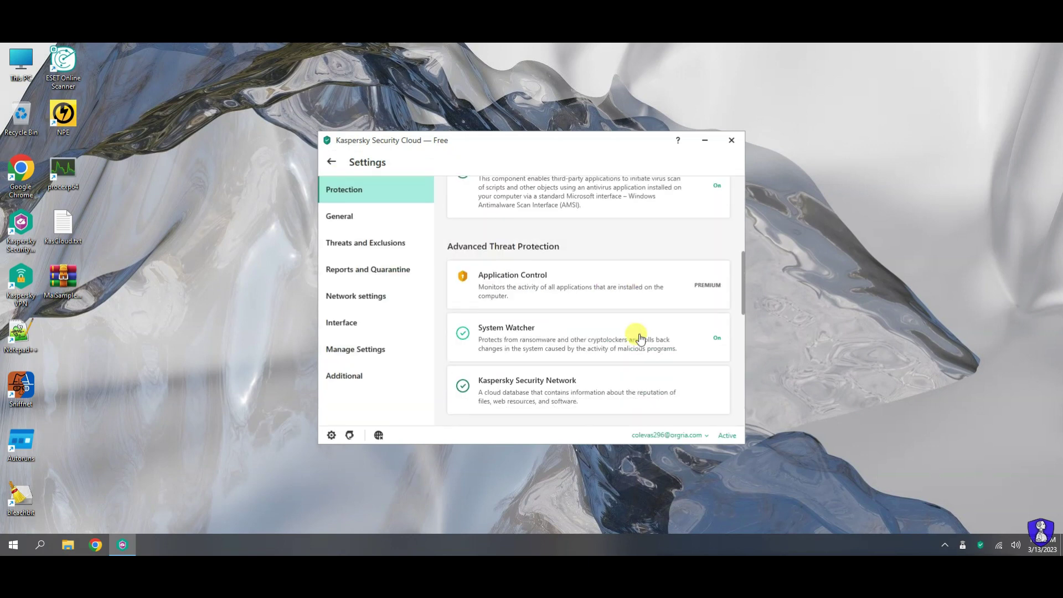
left_click(640, 335)
scroll(640, 338, "down", 1)
scroll(699, 347, "down", 1)
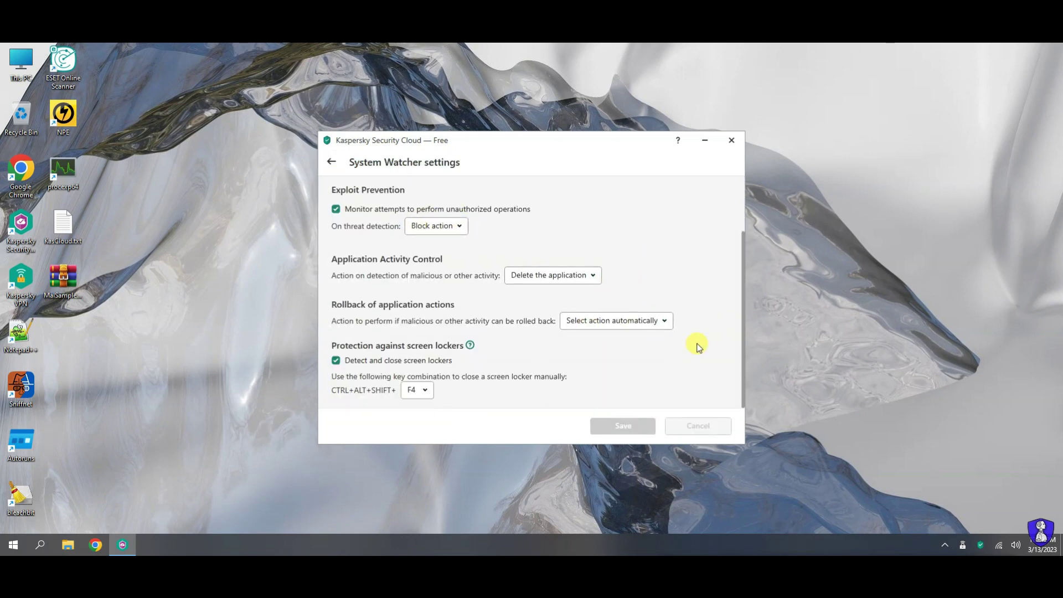
left_click(332, 162)
left_click(583, 332)
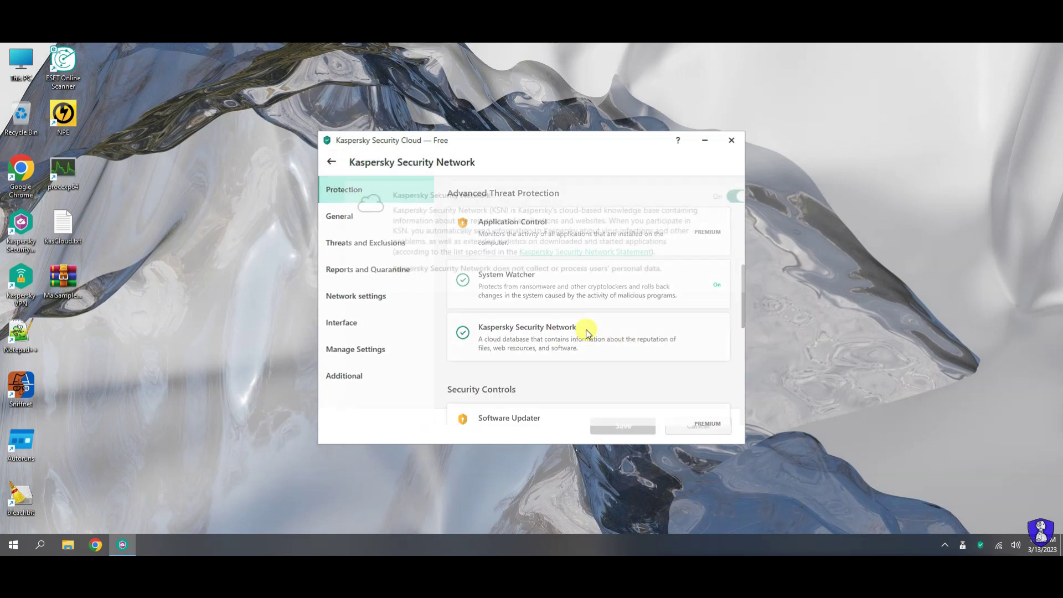
left_click(326, 161)
scroll(612, 367, "down", 8)
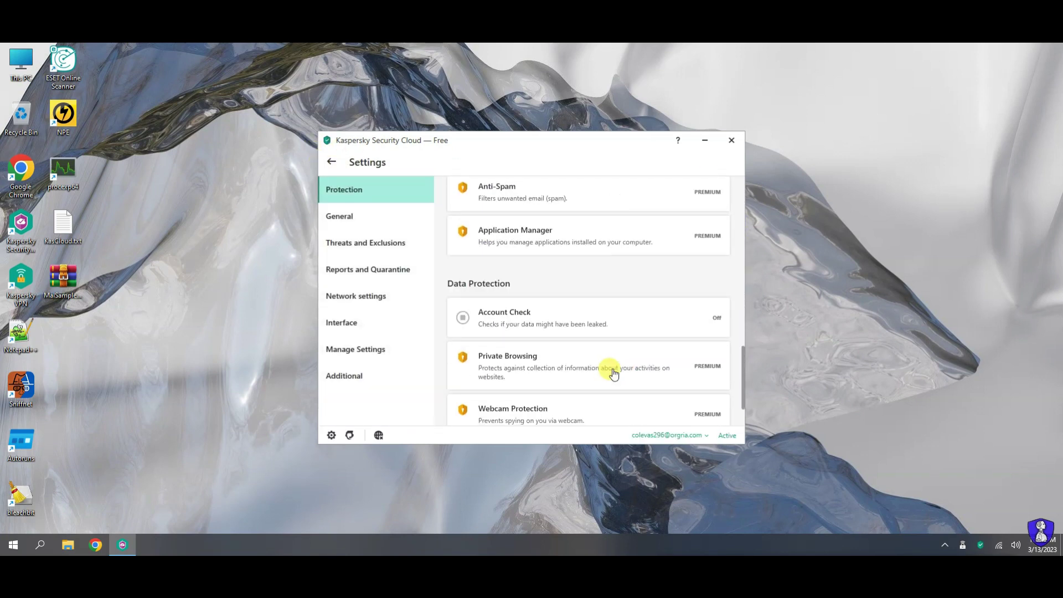
- Examine the General settings and the Threats and Exclusions settings
left_click(365, 220)
scroll(655, 292, "down", 5)
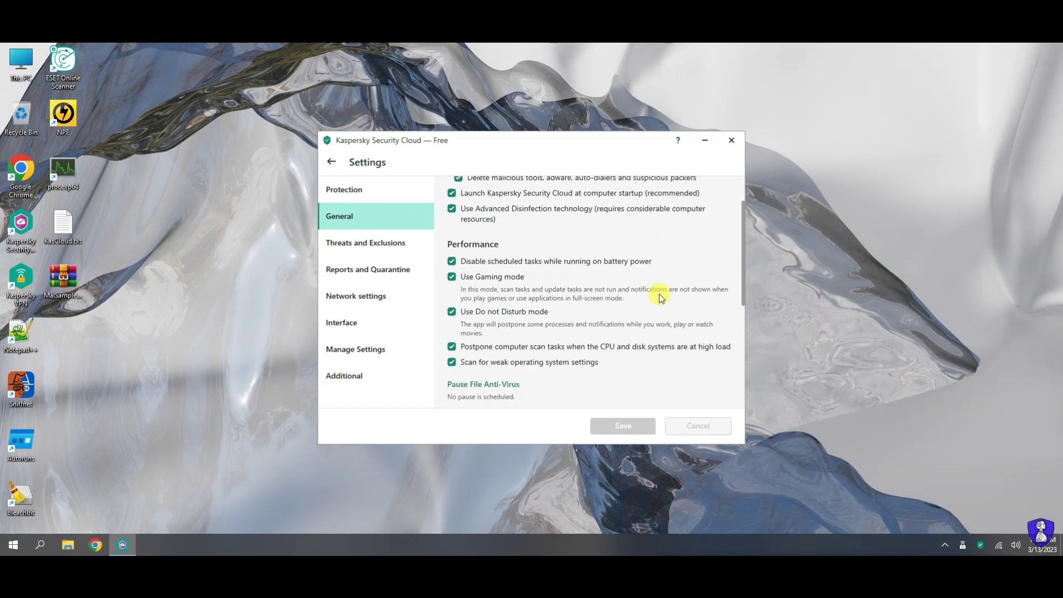
scroll(659, 297, "down", 2)
left_click(363, 243)
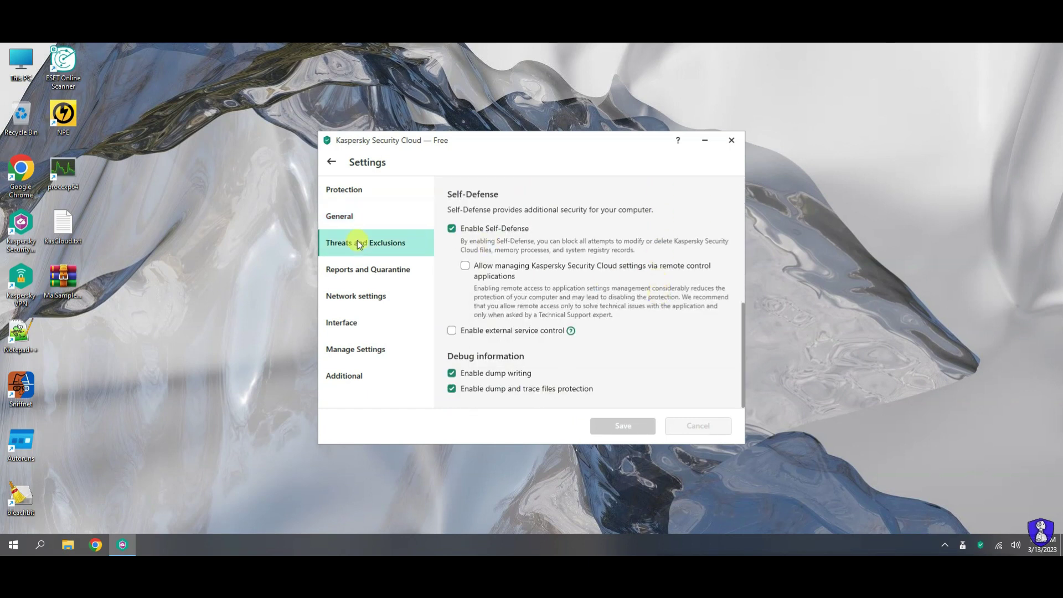
scroll(641, 330, "down", 5)
- Examine the Reports and Quarantine settings and the Network settings
left_click(368, 269)
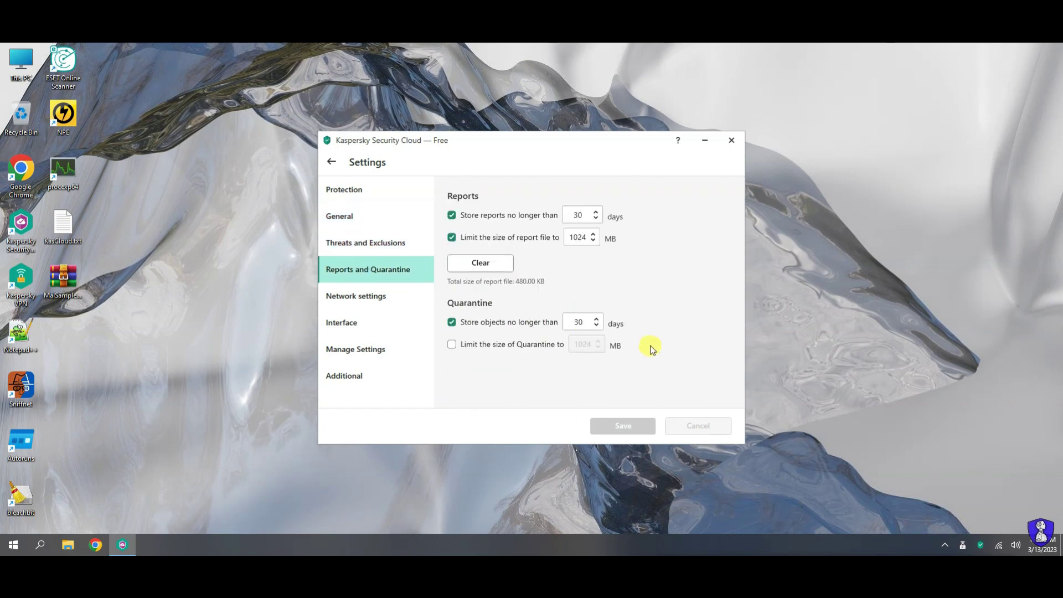
left_click(341, 299)
scroll(683, 321, "down", 5)
scroll(685, 322, "down", 5)
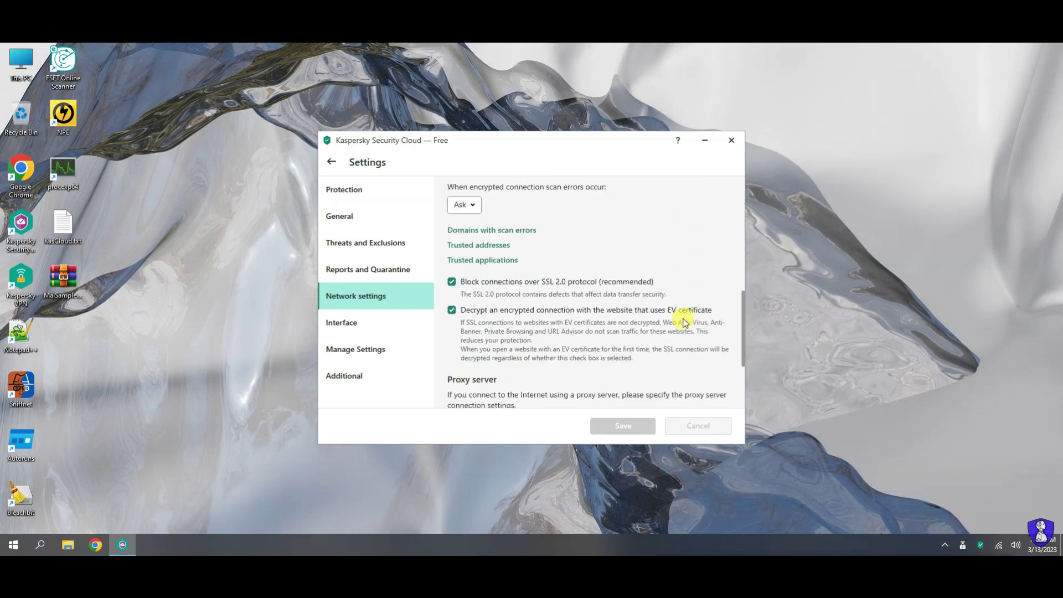
- Try changing the news notifications option in the Interface settings, leaving the page without saving
left_click(381, 330)
scroll(660, 335, "down", 1)
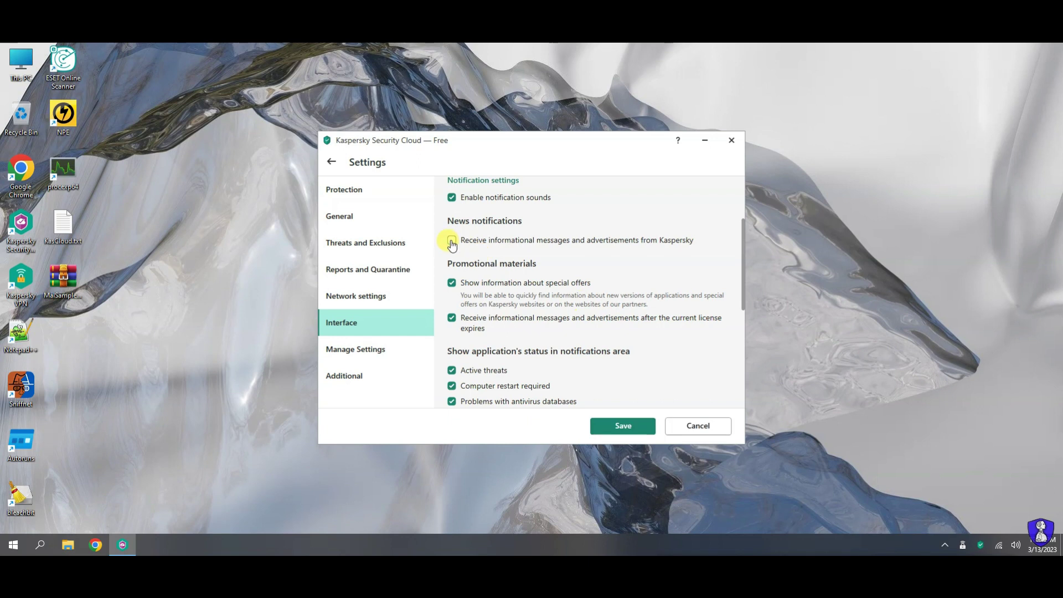
scroll(642, 352, "down", 6)
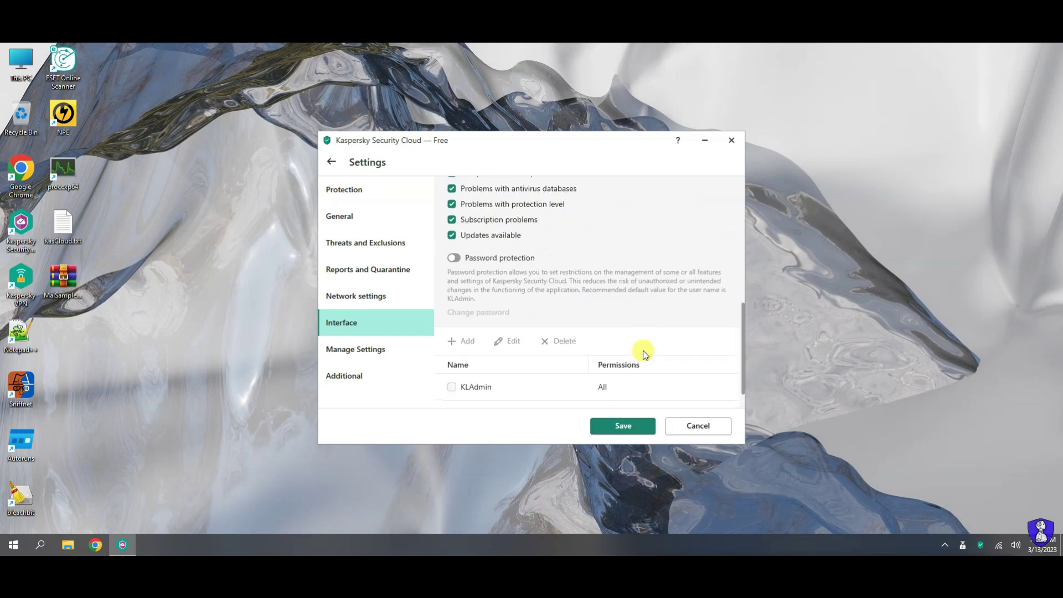
left_click(355, 349)
left_click(559, 306)
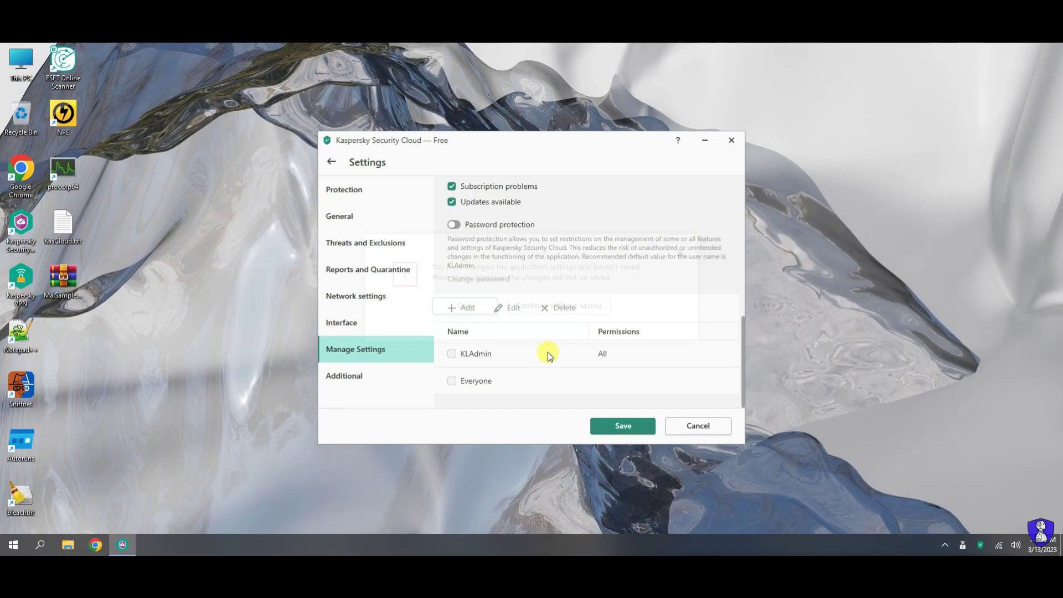
- Enable the use of hardware virtualization if available in the Additional settings and save the settings
key("Down")
left_click(452, 213)
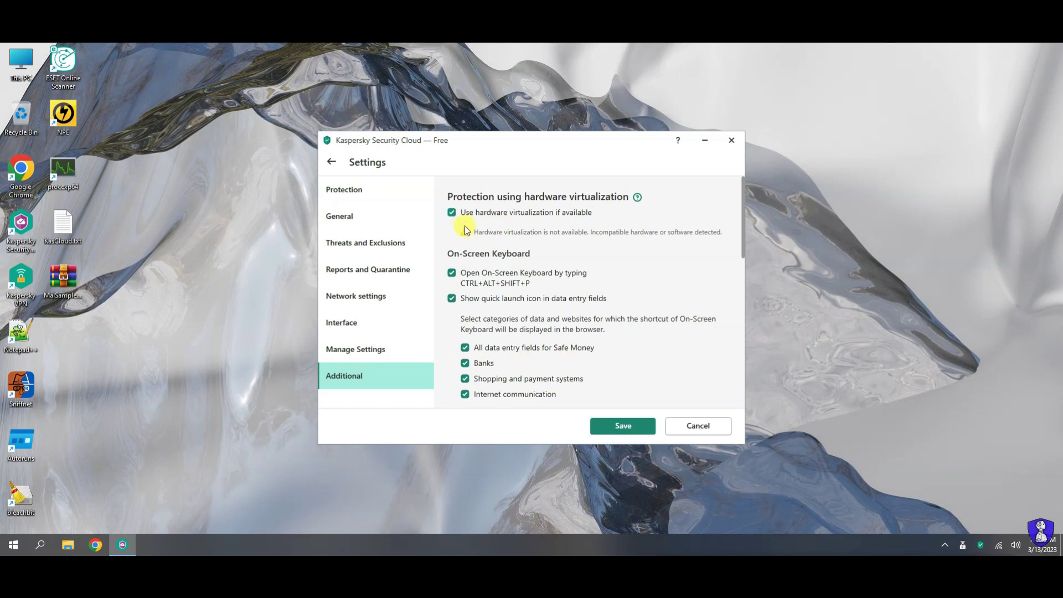
scroll(595, 365, "down", 3)
scroll(618, 365, "down", 4)
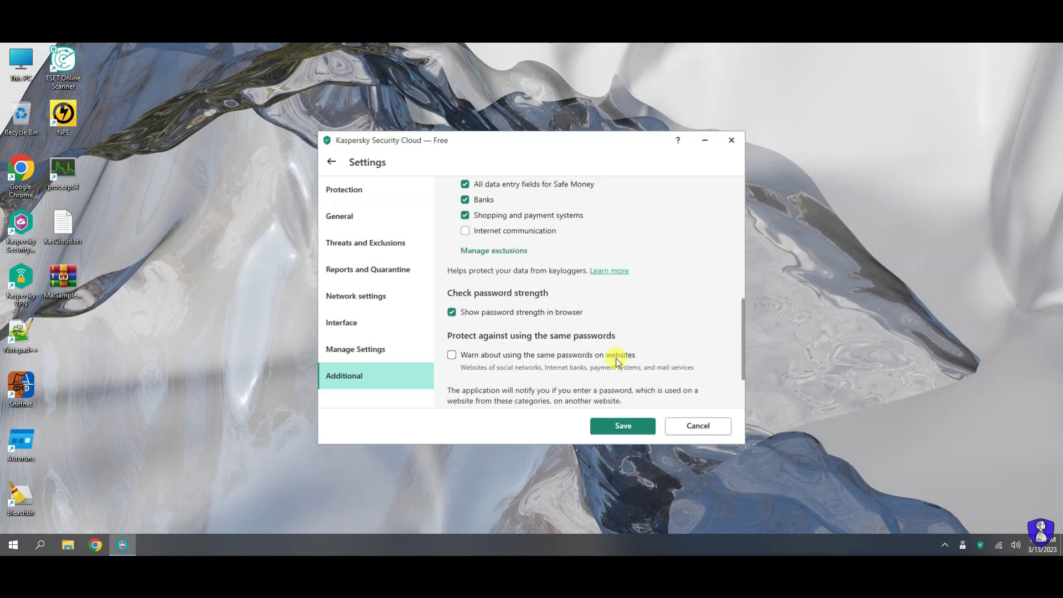
left_click(627, 426)
- Open Kaspersky VPN to view its main window, close it, and return to the home screen
left_click(331, 162)
left_click(672, 354)
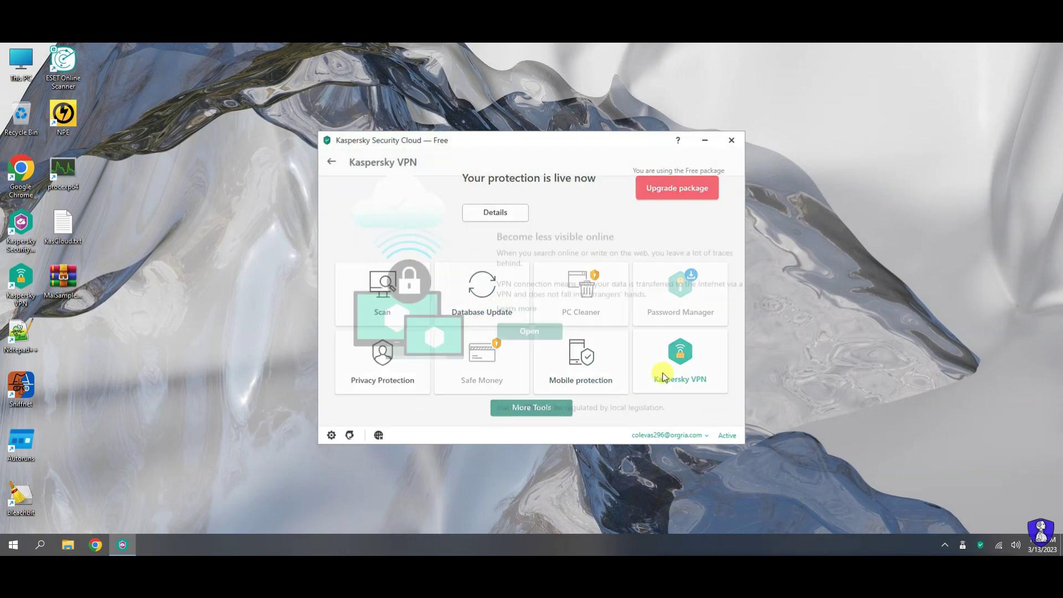
left_click(520, 334)
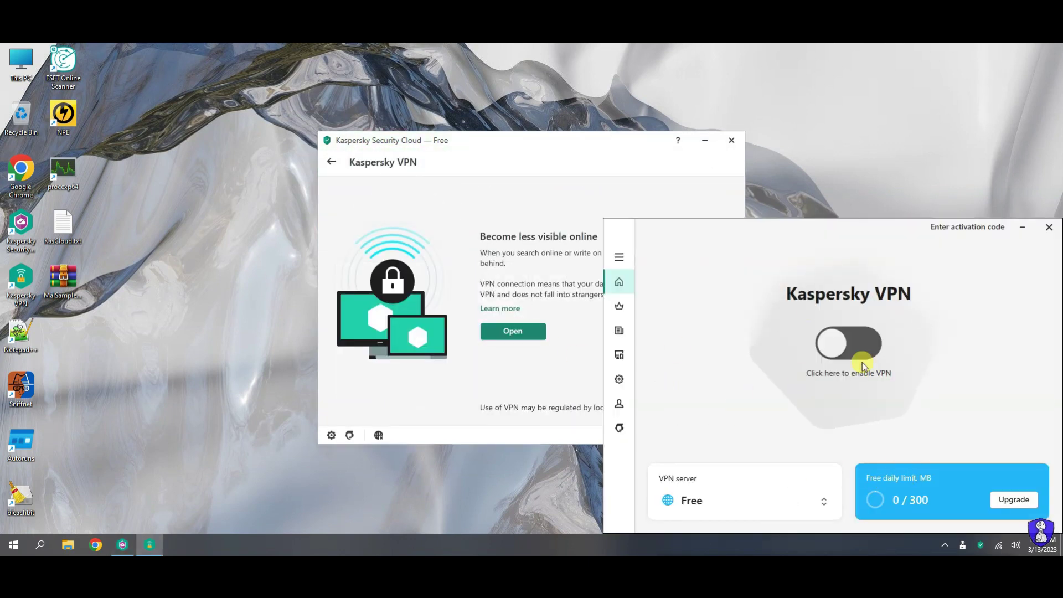
left_click(1049, 227)
left_click(331, 161)
- Run a database update and return to the home screen
left_click(475, 299)
left_click(529, 305)
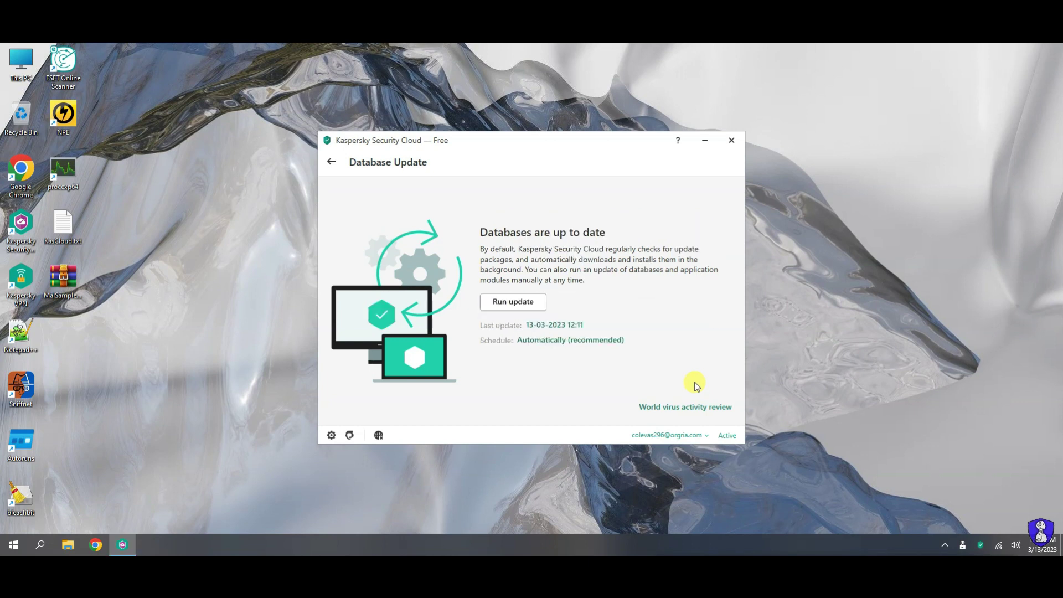
left_click(332, 161)
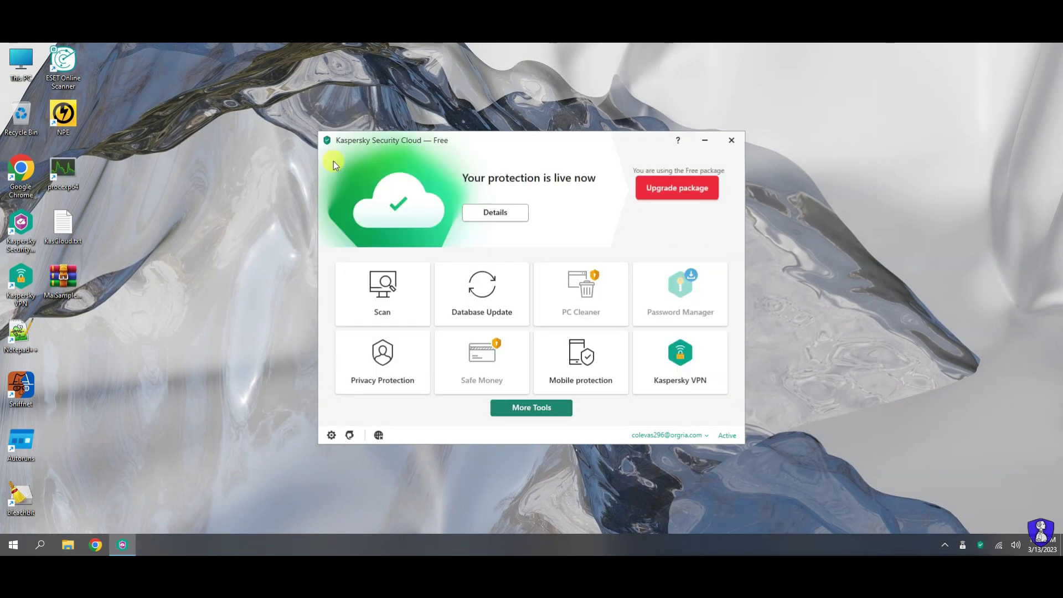
- Close the Kaspersky window, refresh the desktop, and pause Kaspersky protection with the Pause option
left_click(730, 142)
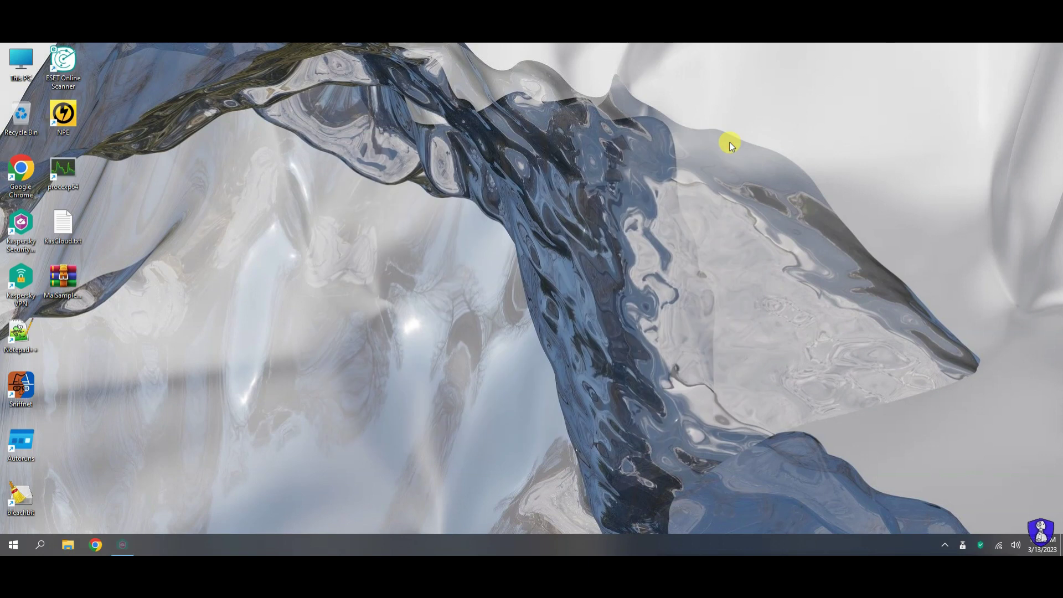
right_click(730, 142)
left_click(752, 176)
right_click(983, 545)
left_click(1002, 489)
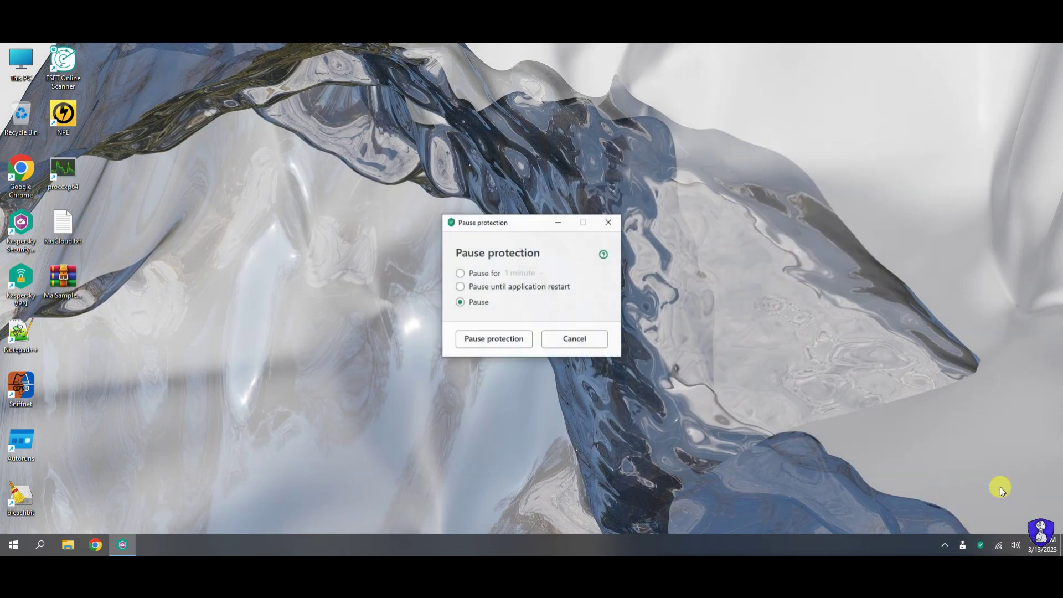
left_click(486, 345)
left_click(557, 363)
- Refresh the desktop and clear the Kaspersky protection notification and the User Account Control settings alert
right_click(350, 250)
left_click(366, 283)
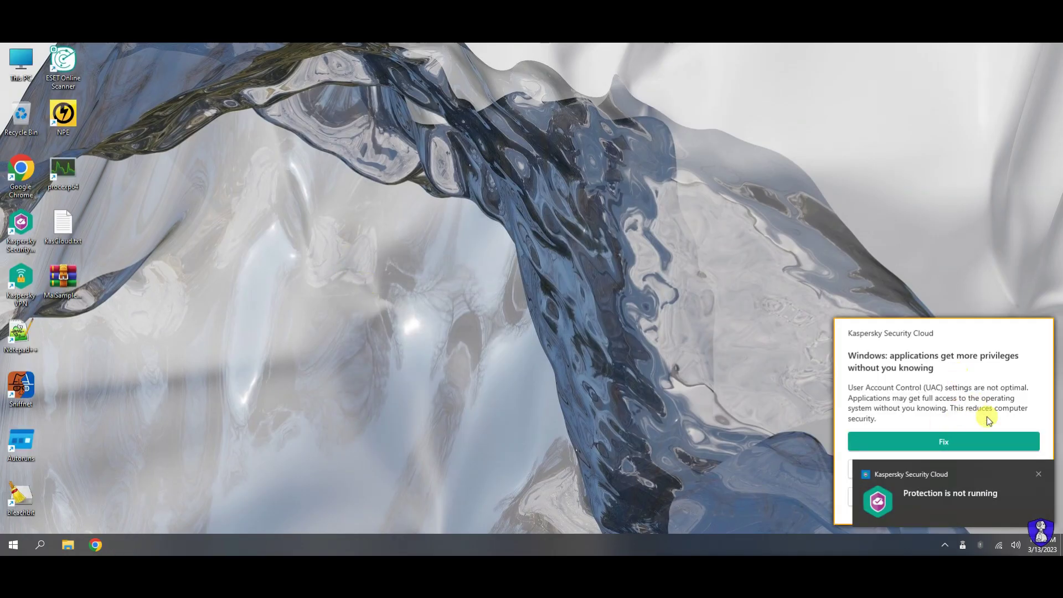
left_click(1036, 474)
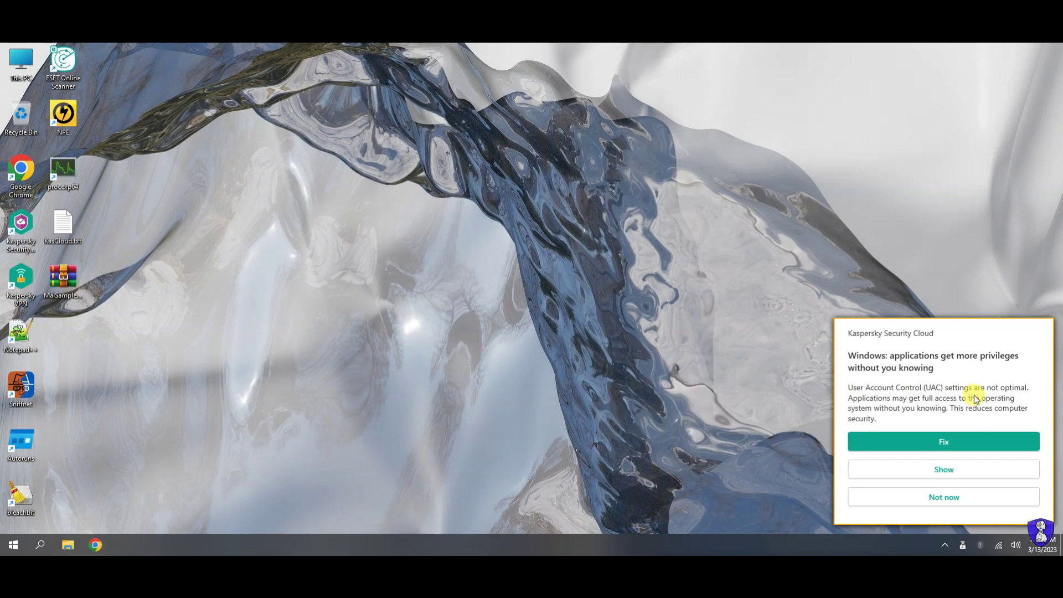
left_click(971, 449)
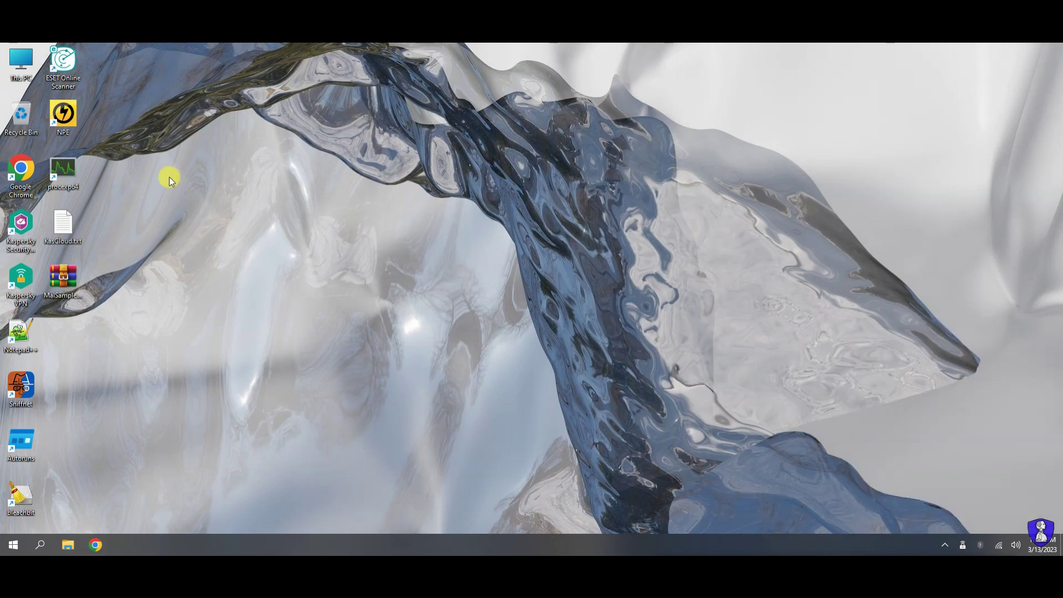
- Extract the MalSamples archive directly onto the desktop, entering the archive password
right_click(56, 274)
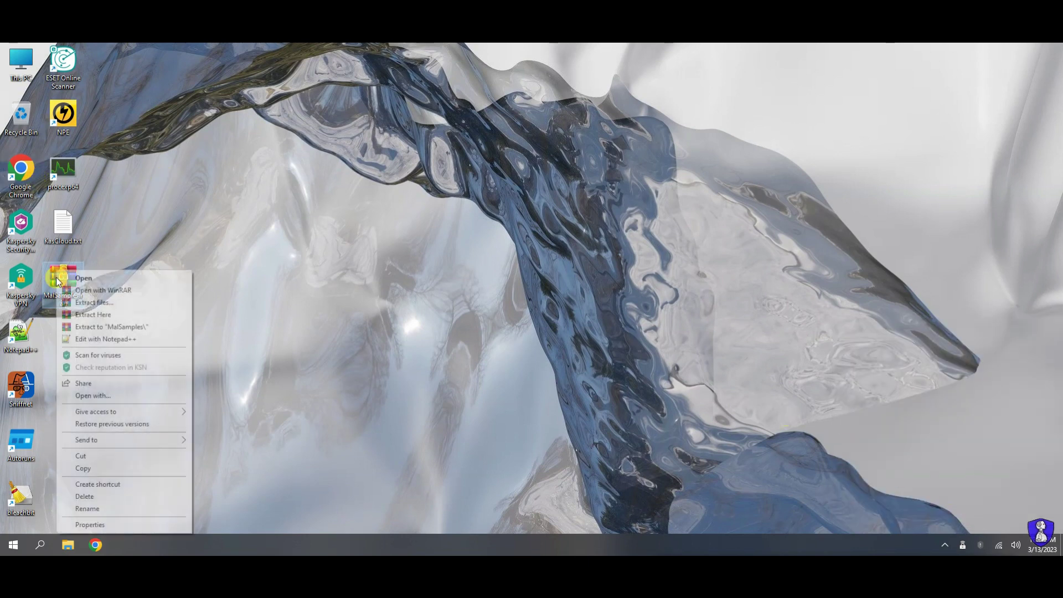
left_click(138, 314)
type("infected")
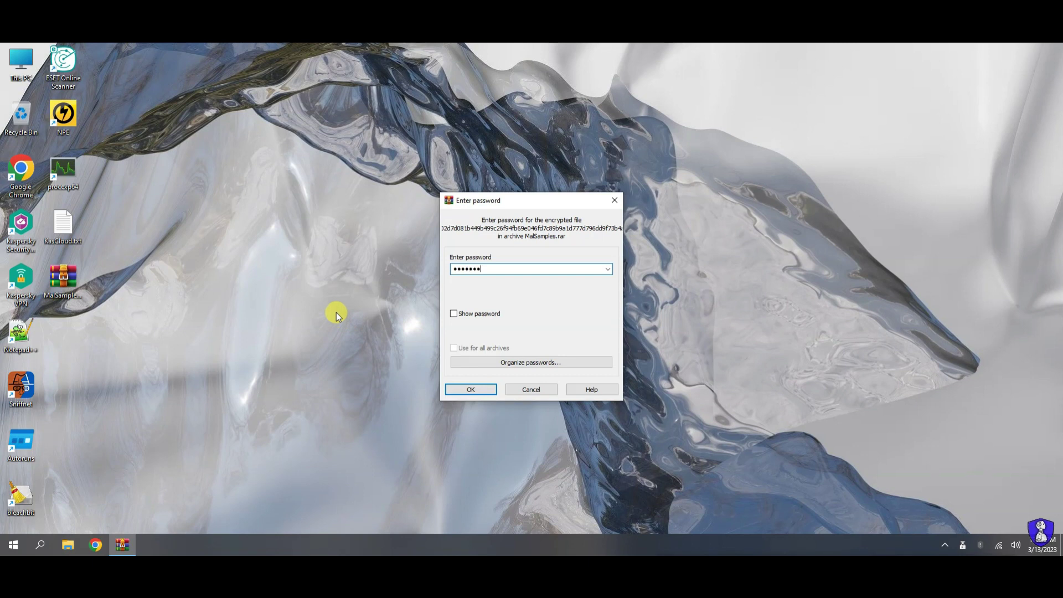
key("Return")
- Turn off automatic arrangement of desktop icons and move the Mal_Samples and More_Samples folders to the empty area beside the icon columns
right_click(260, 259)
mouse_move(288, 268)
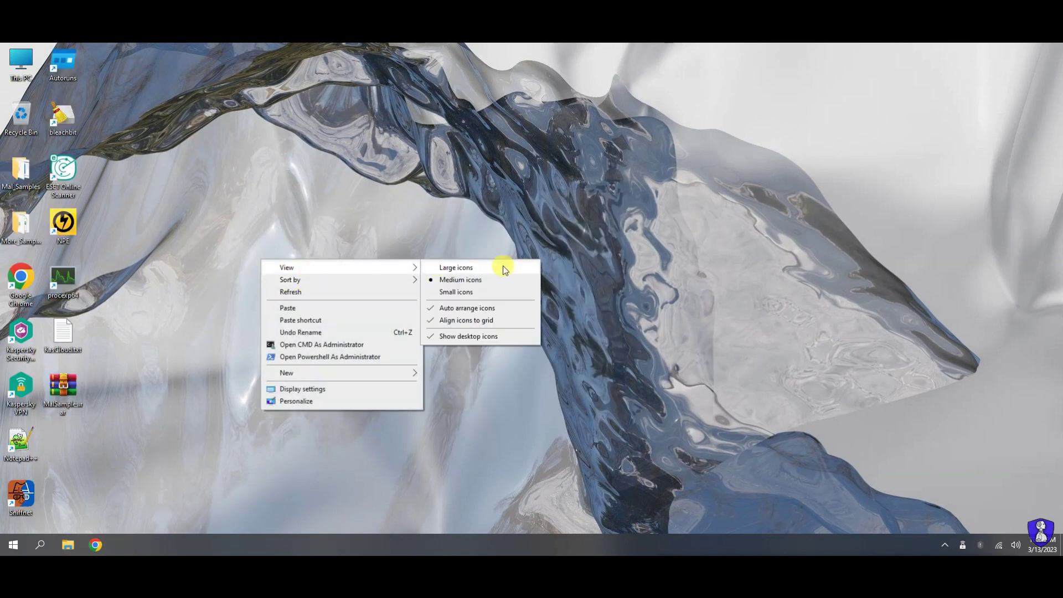
left_click(521, 308)
left_click_drag(24, 178, 189, 119)
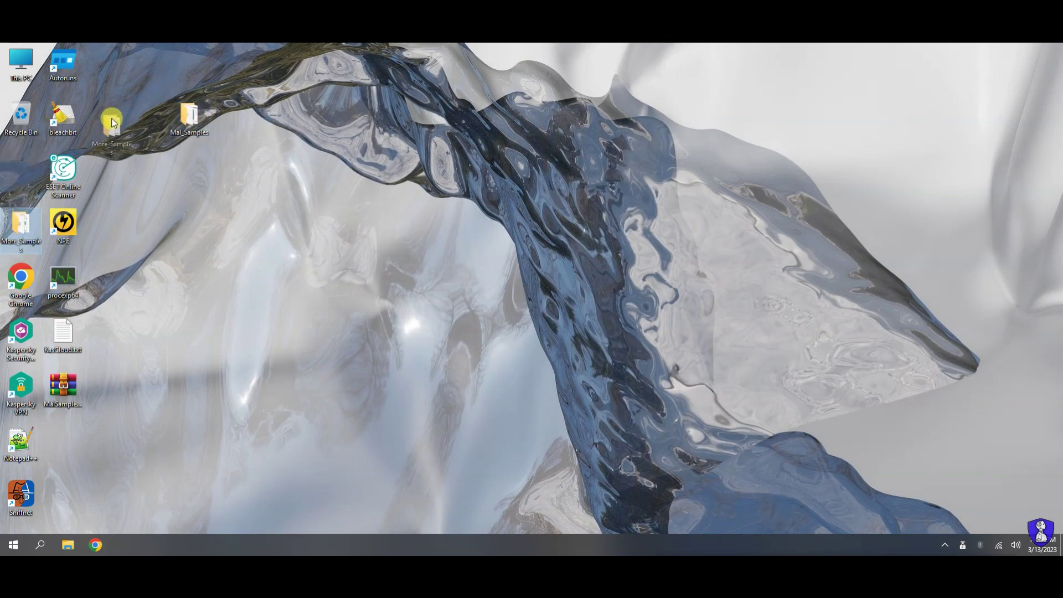
- Open the More_Samples folder, select all its files to check how many there are, and close it
double_click(105, 115)
left_click_drag(344, 350, 373, 202)
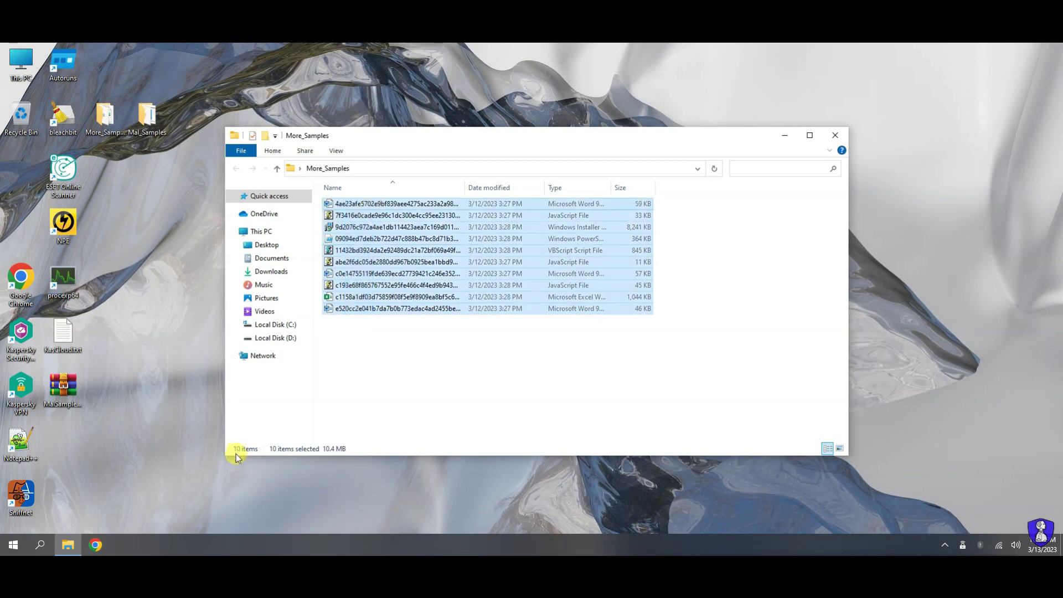
left_click(836, 135)
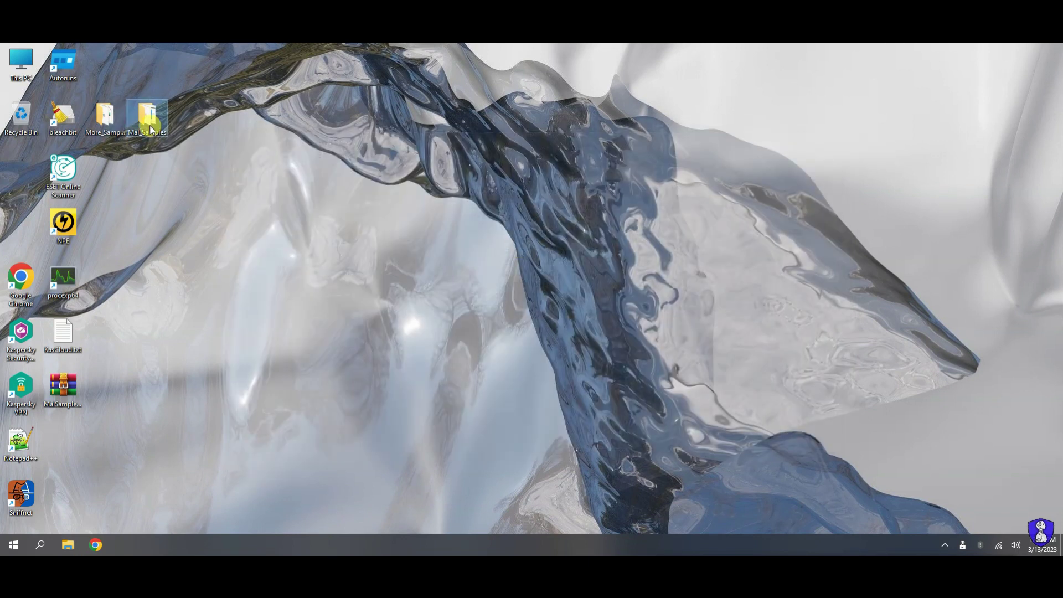
- Open the Mal_Samples folder, fit the Name column to the full file names, and look through the list down to MalTester2.exe
double_click(150, 125)
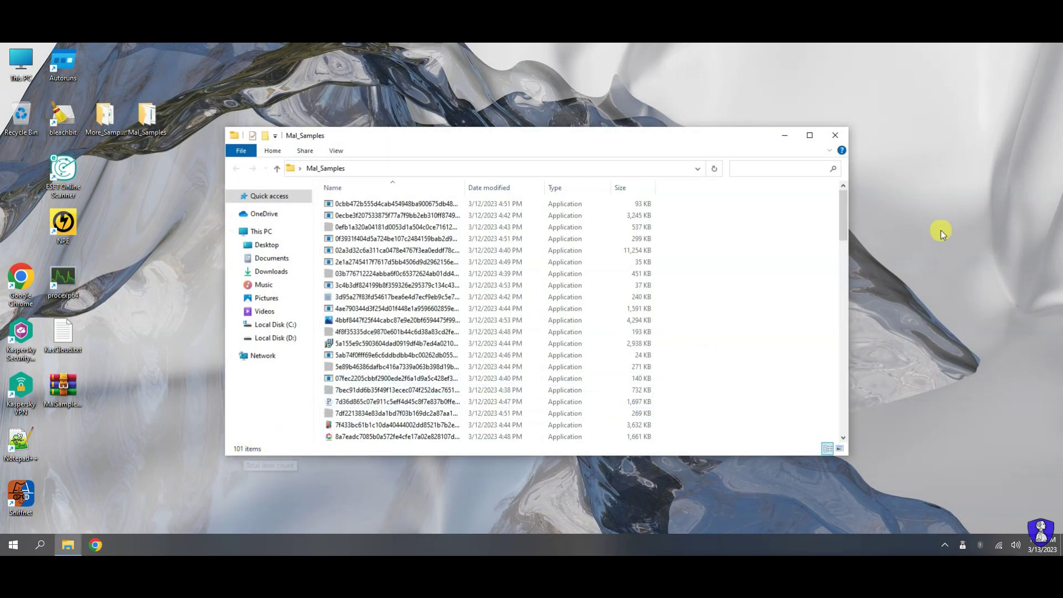
scroll(841, 201, "down", 1)
double_click(466, 184)
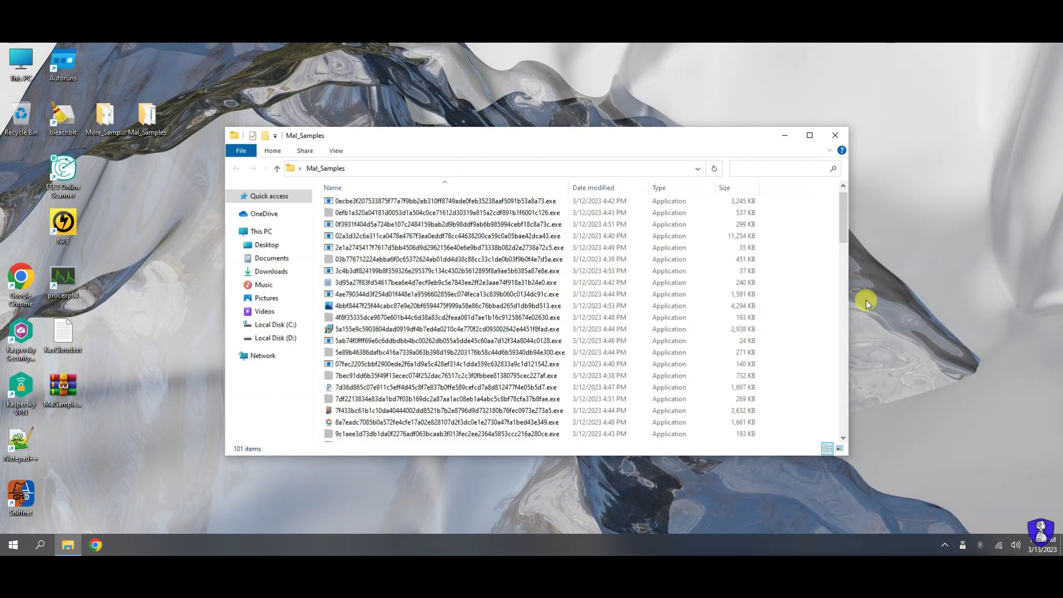
left_click_drag(846, 203, 845, 409)
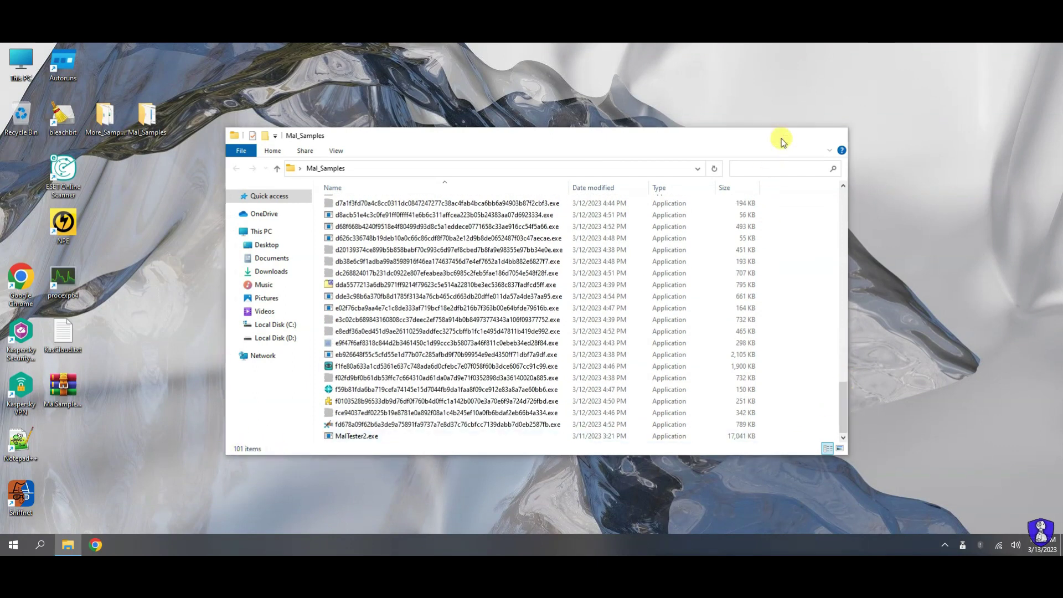
left_click(784, 138)
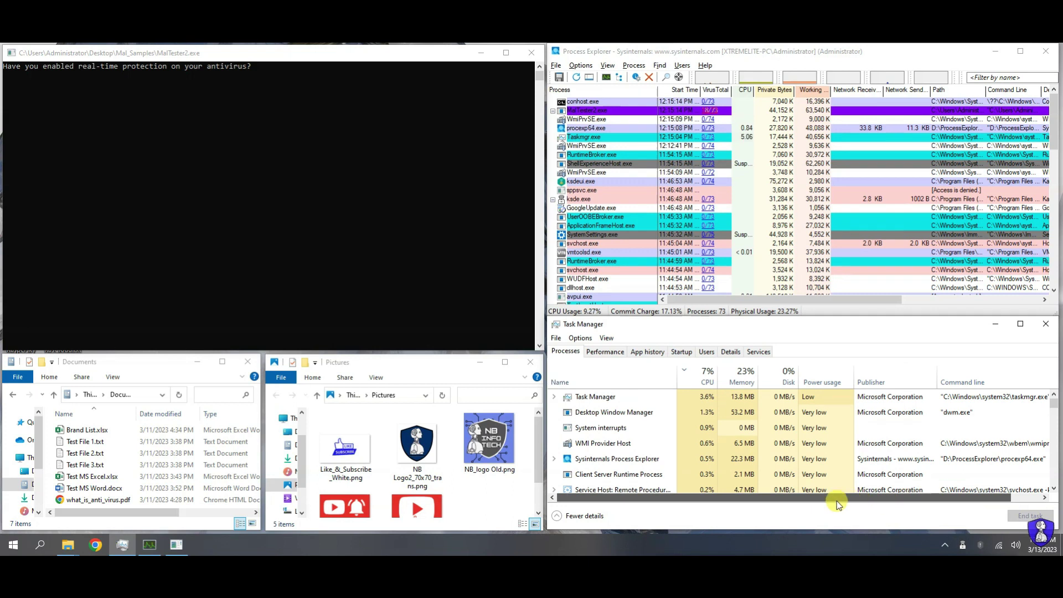
- Review the whole list of running processes in Process Explorer and return to the MalTester2 console
left_click(612, 52)
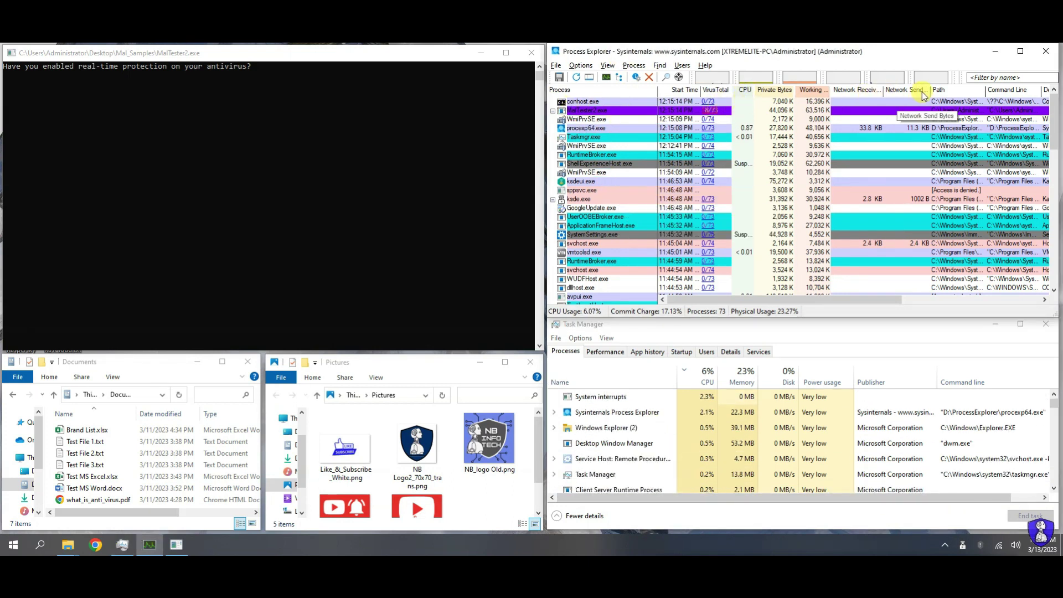
scroll(744, 216, "down", 10)
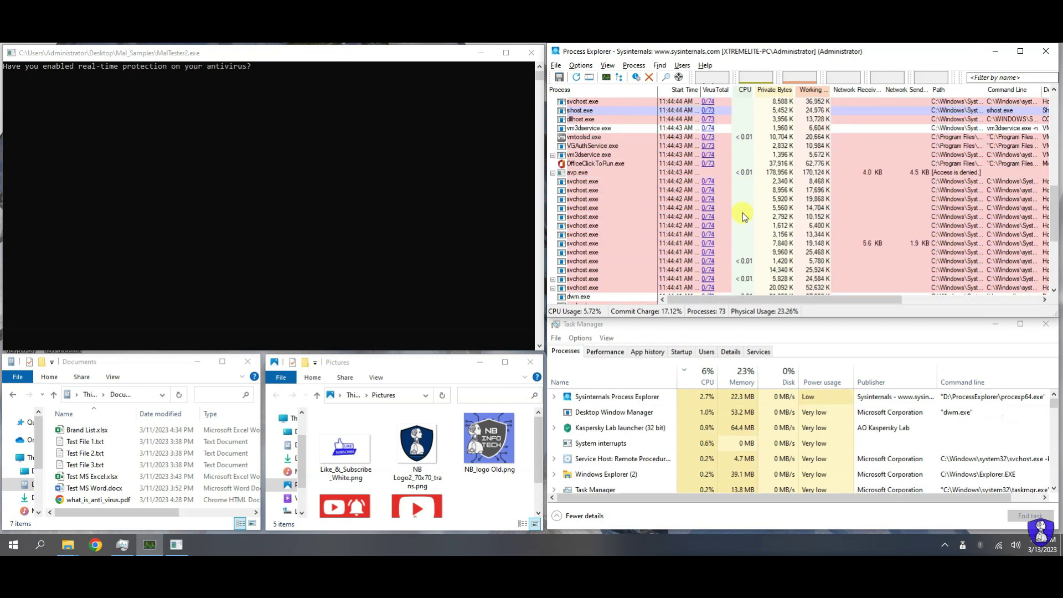
scroll(744, 216, "down", 5)
key("End")
left_click_drag(1054, 253, 1056, 100)
left_click(90, 222)
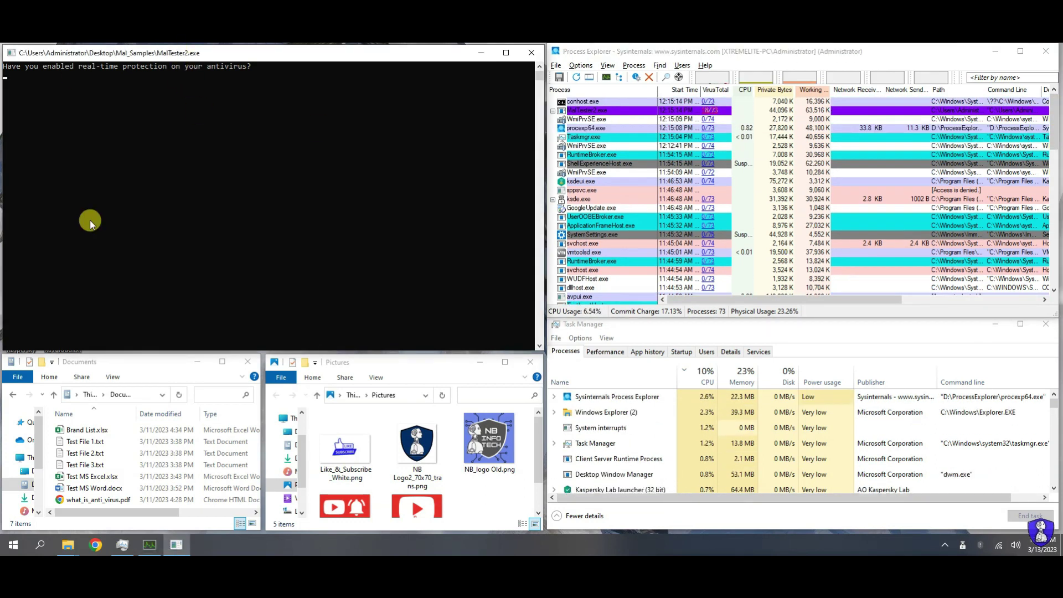
- Open Test File 2.txt and Test File 3.txt from the Documents folder to check their contents, closing each one
double_click(83, 453)
key("alt+F4")
double_click(83, 465)
key("ctrl+a")
key("alt+F4")
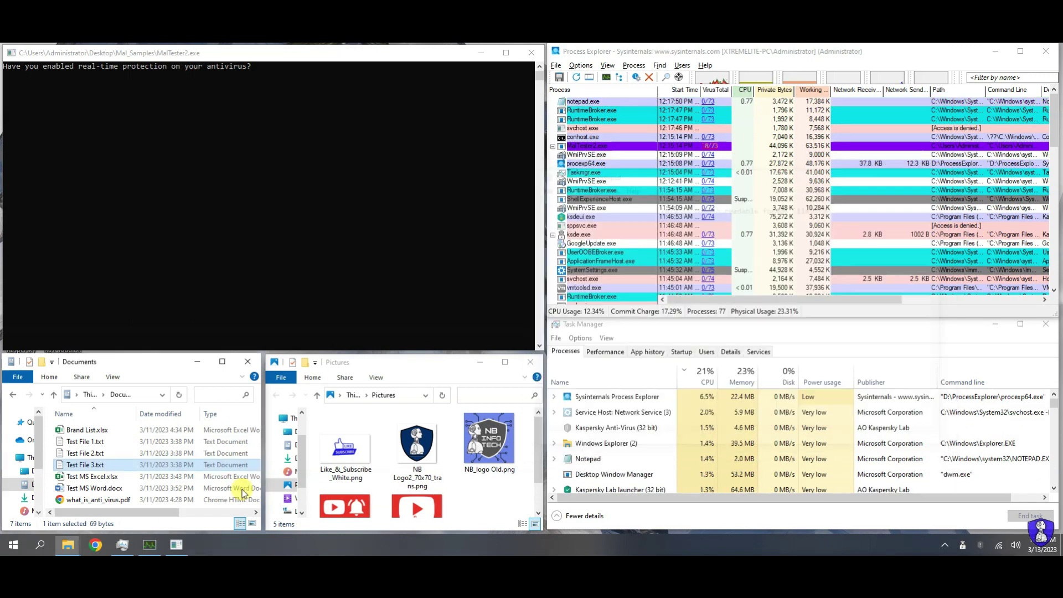
- Open Test MS Excel.xlsx and Test MS Word.docx to check that their contents are readable, closing each one
double_click(80, 476)
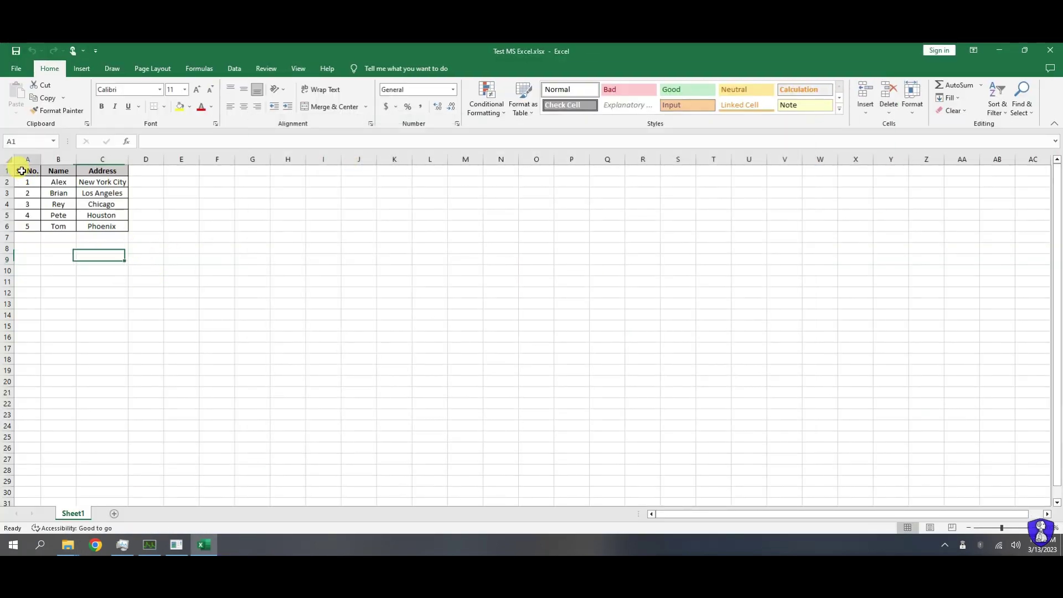
key("alt+F4")
double_click(93, 488)
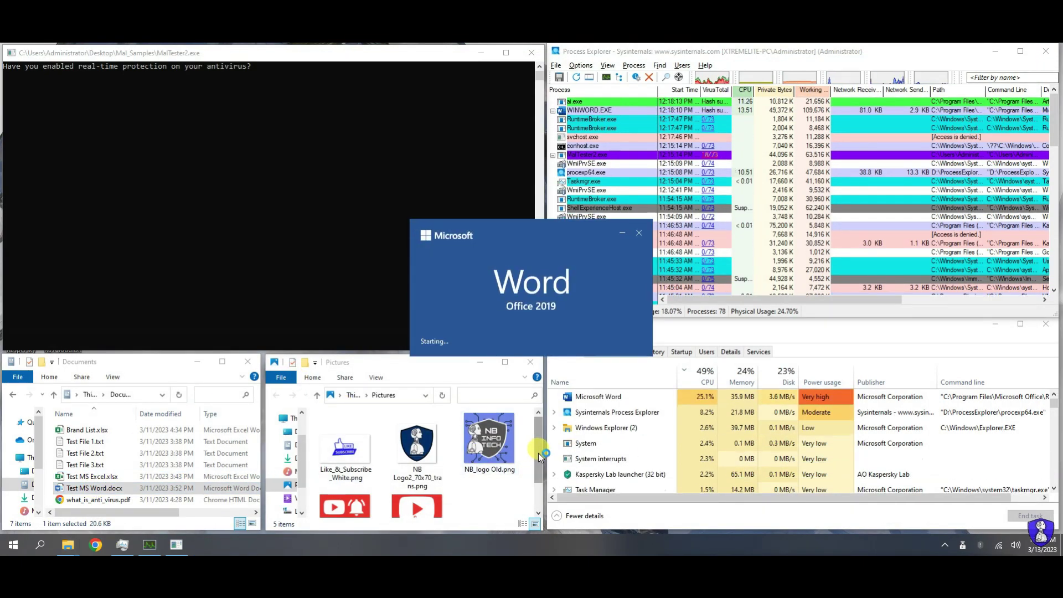
scroll(515, 394, "down", 4)
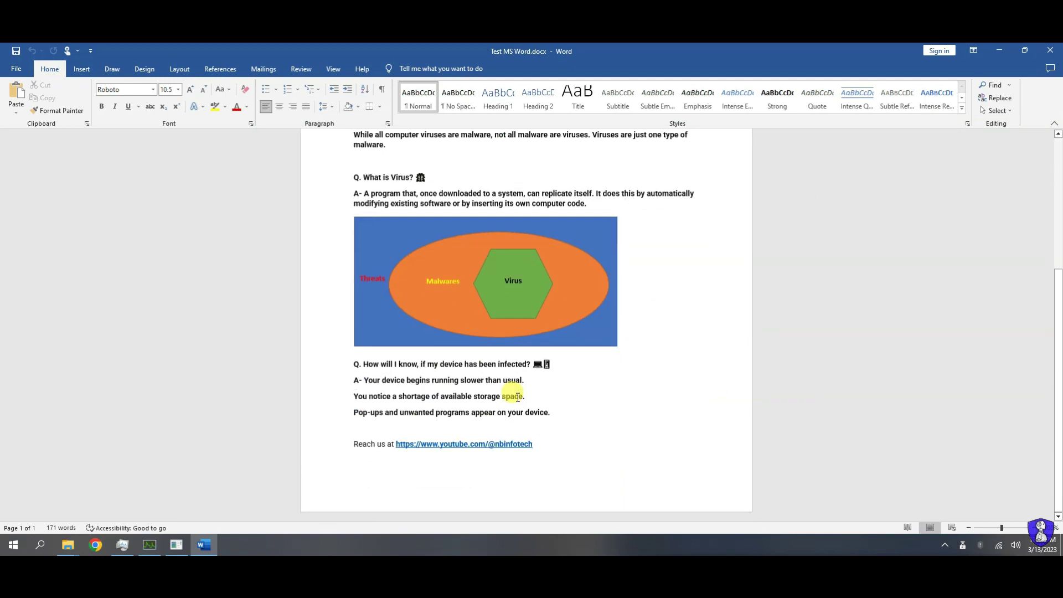
scroll(518, 397, "up", 10)
key("alt+F4")
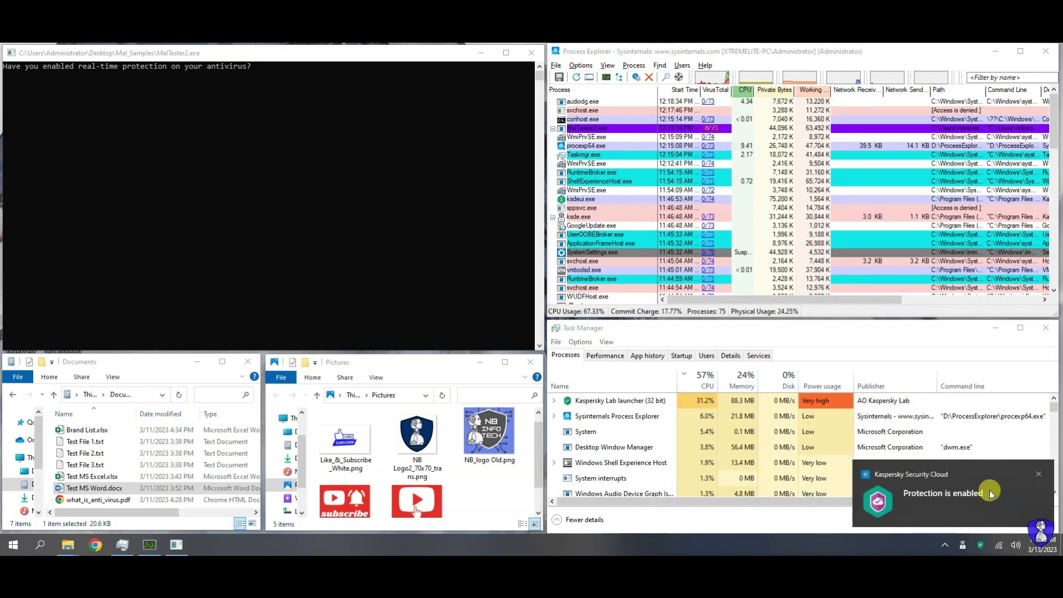
- In Kaspersky's Notification Center, ignore the weak setting "Windows: applications get more privileges without you knowing" and close the window
right_click(982, 545)
left_click(991, 477)
left_click(493, 213)
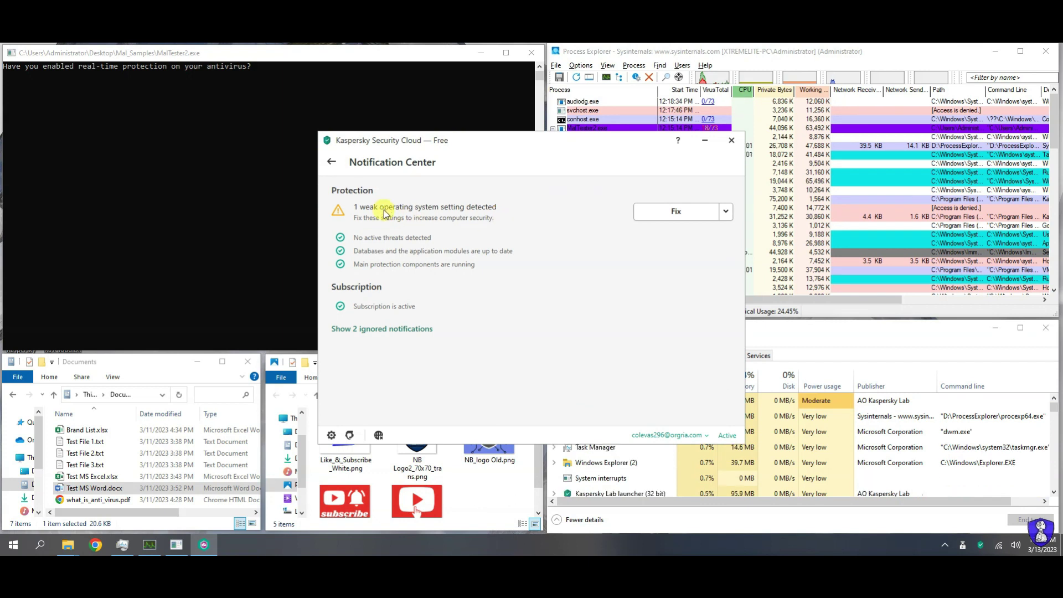
left_click(733, 229)
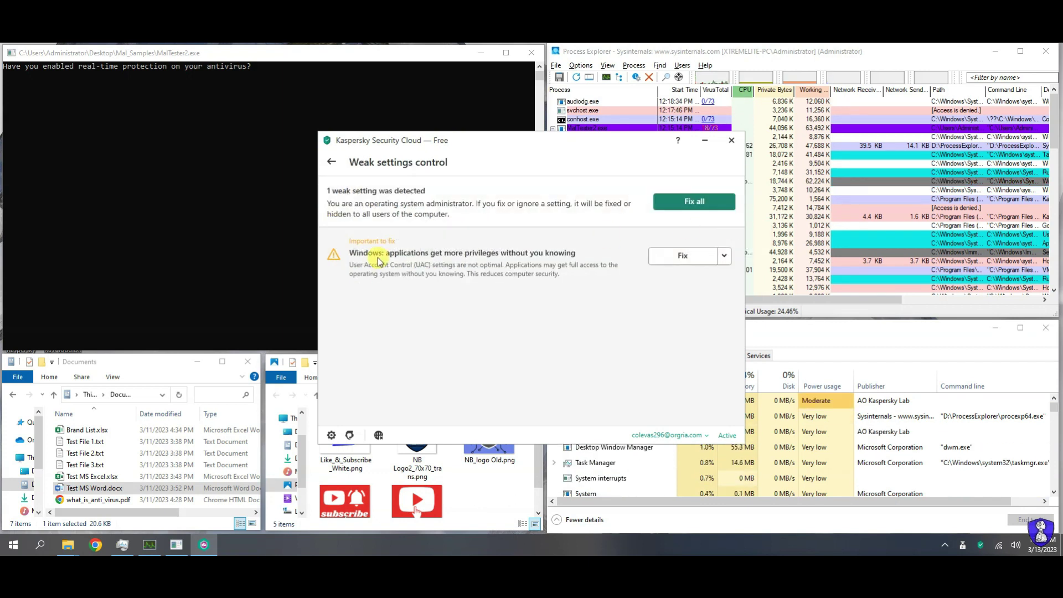
left_click(724, 255)
left_click(734, 271)
left_click(438, 320)
left_click(331, 162)
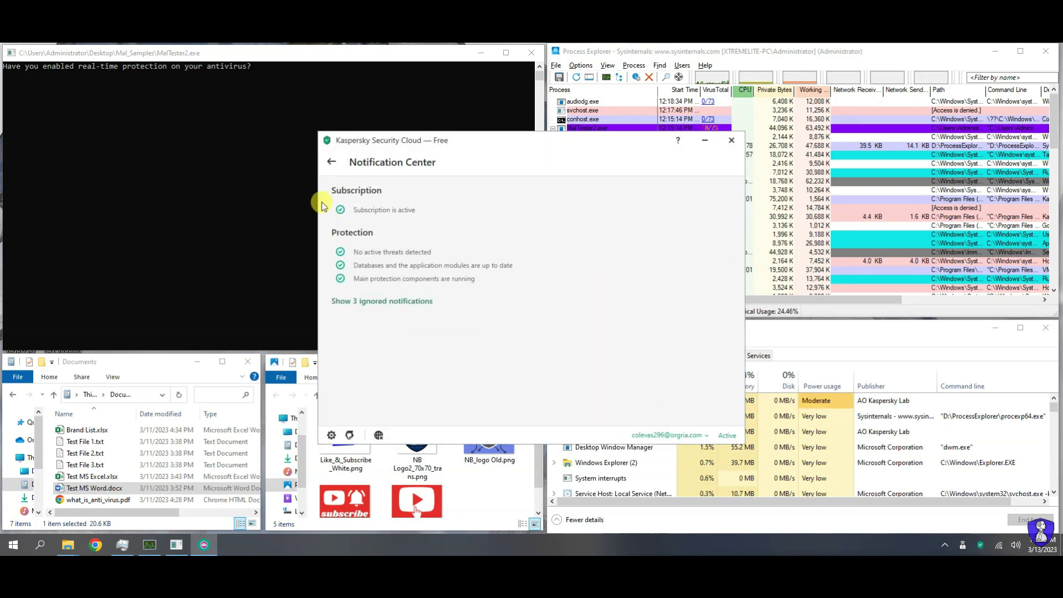
left_click(732, 140)
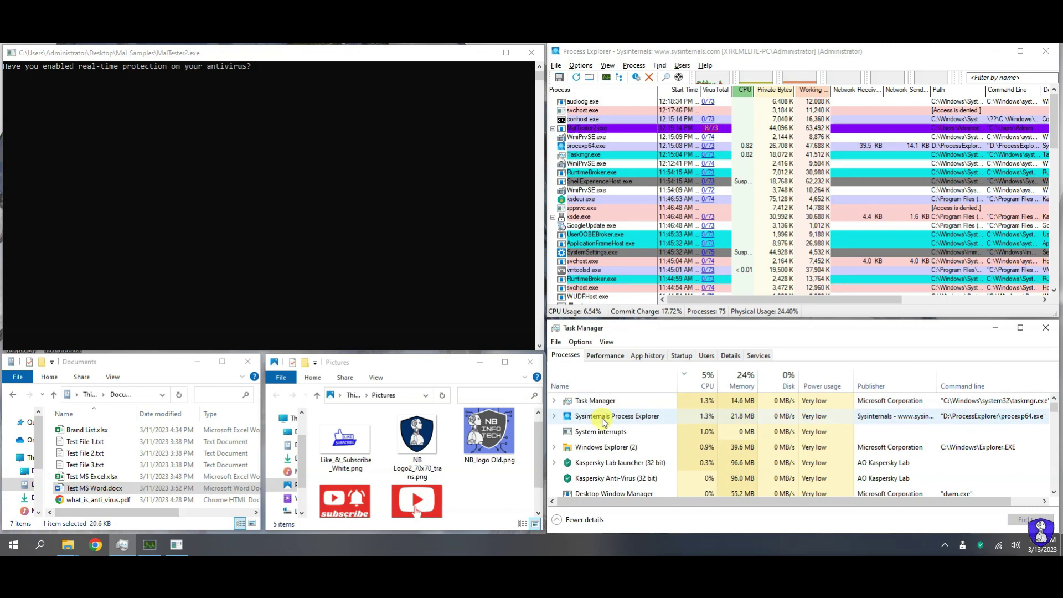
- In Task Manager, compare processes by memory and CPU usage, check the startup programs, and return to the process list
left_click(740, 377)
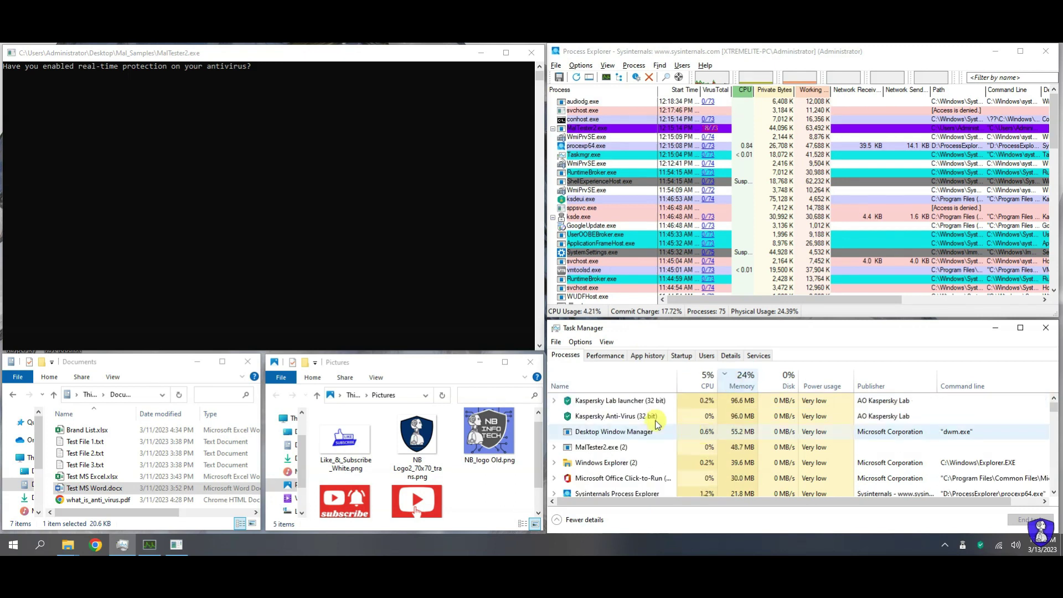
left_click(695, 381)
left_click(682, 359)
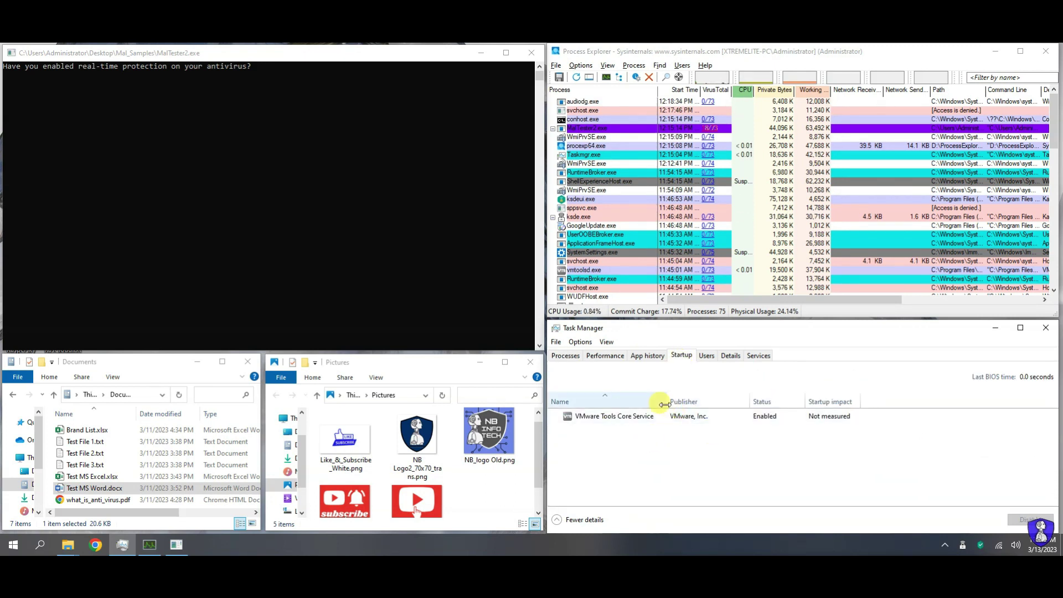
left_click(566, 356)
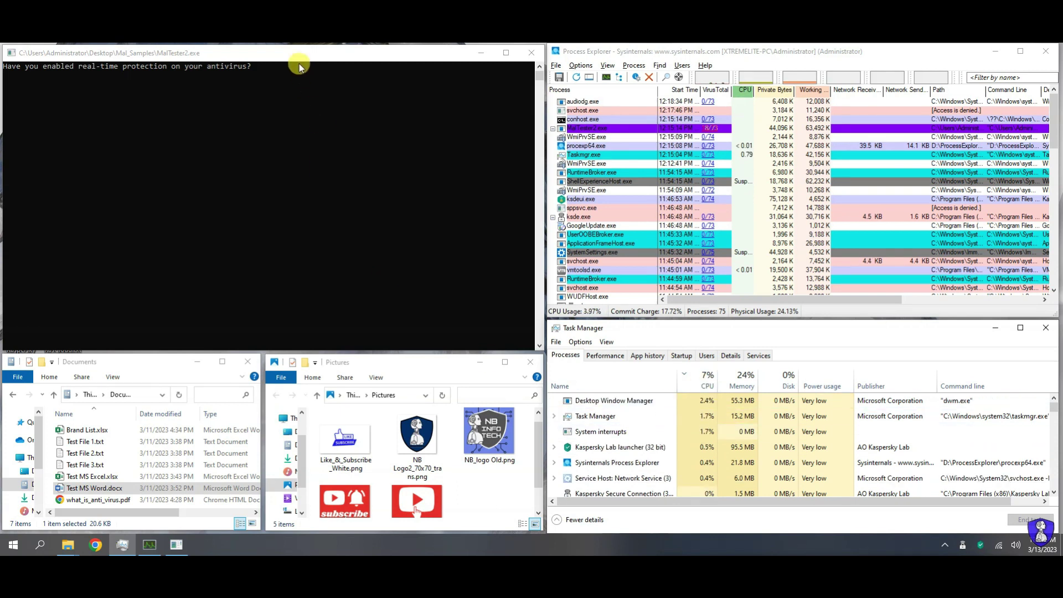
- Start the MalTester2 malware test by answering y to the real-time protection question
type("y")
key("Return")
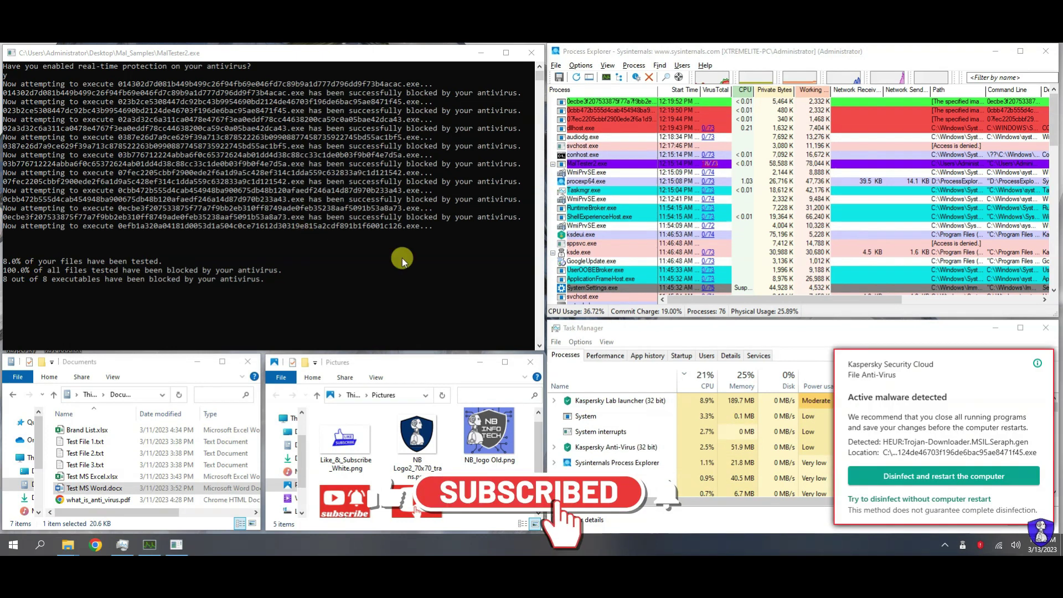
- Choose to try disinfecting the active malware without a computer restart and dismiss the deleted-object notifications while the test runs
left_click(865, 500)
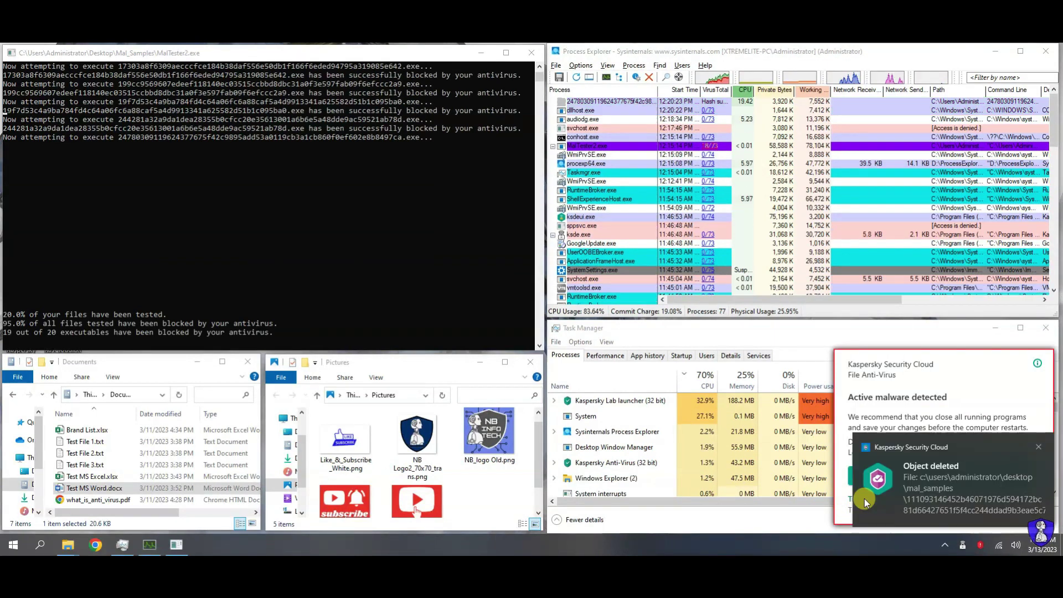
left_click(1027, 453)
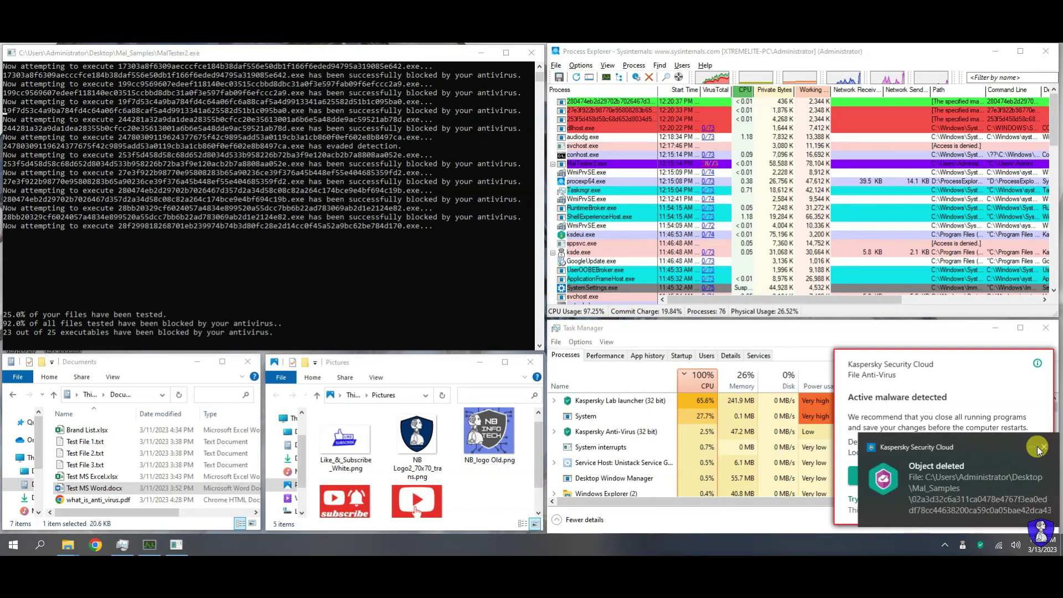
left_click(941, 499)
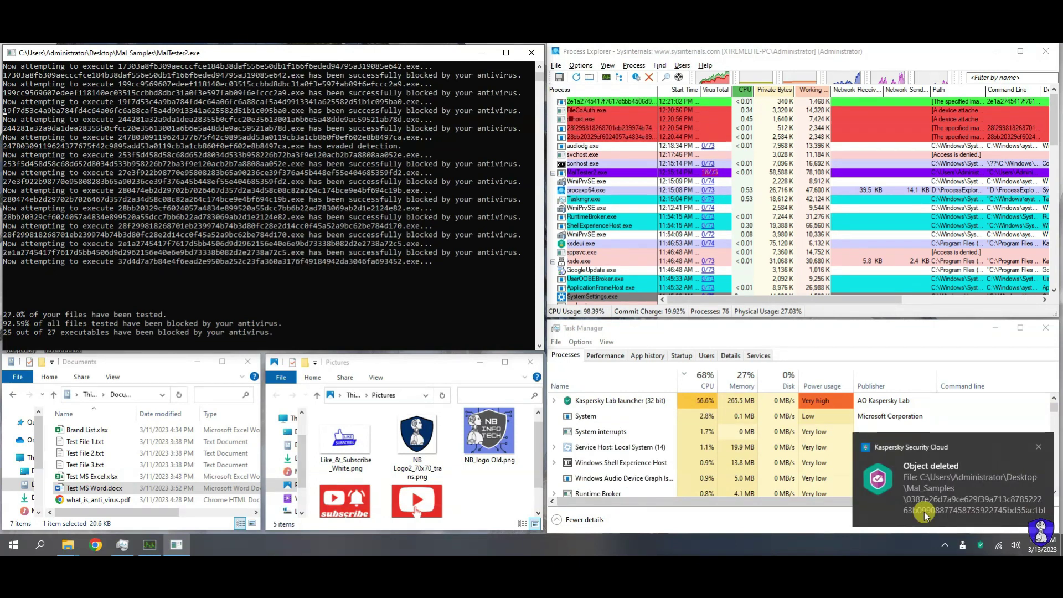
left_click(1039, 447)
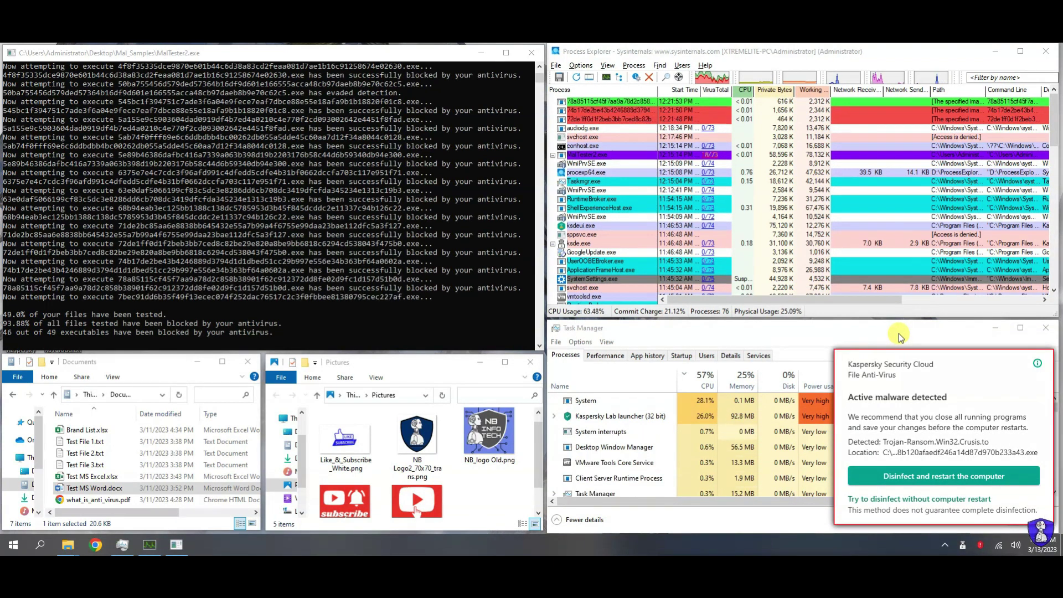
- Keep choosing to try disinfecting the active malware without a computer restart while MalTester2 continues running
left_click(853, 501)
left_click(560, 377)
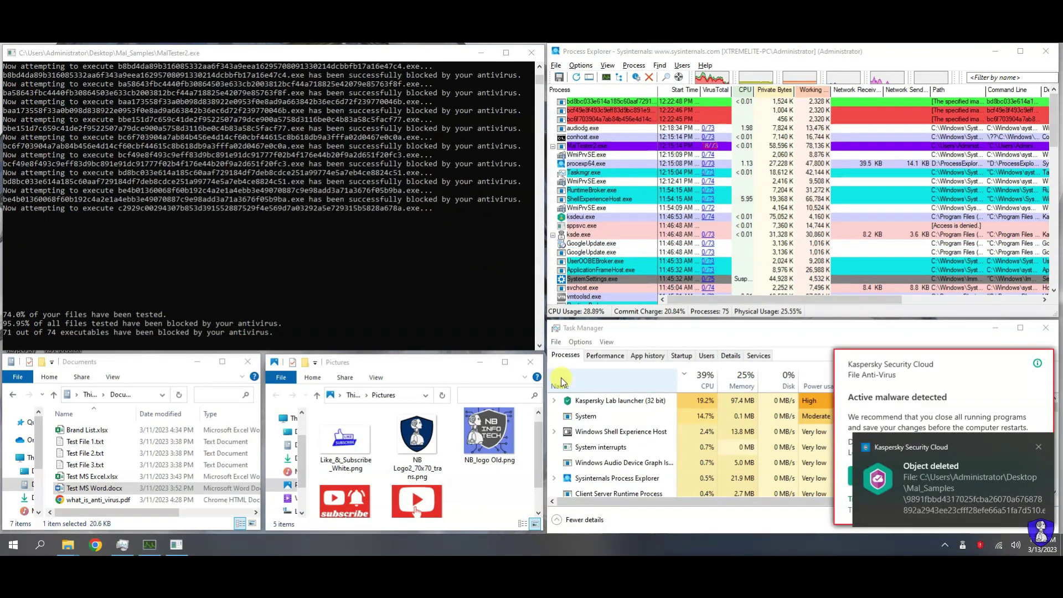
left_click(979, 498)
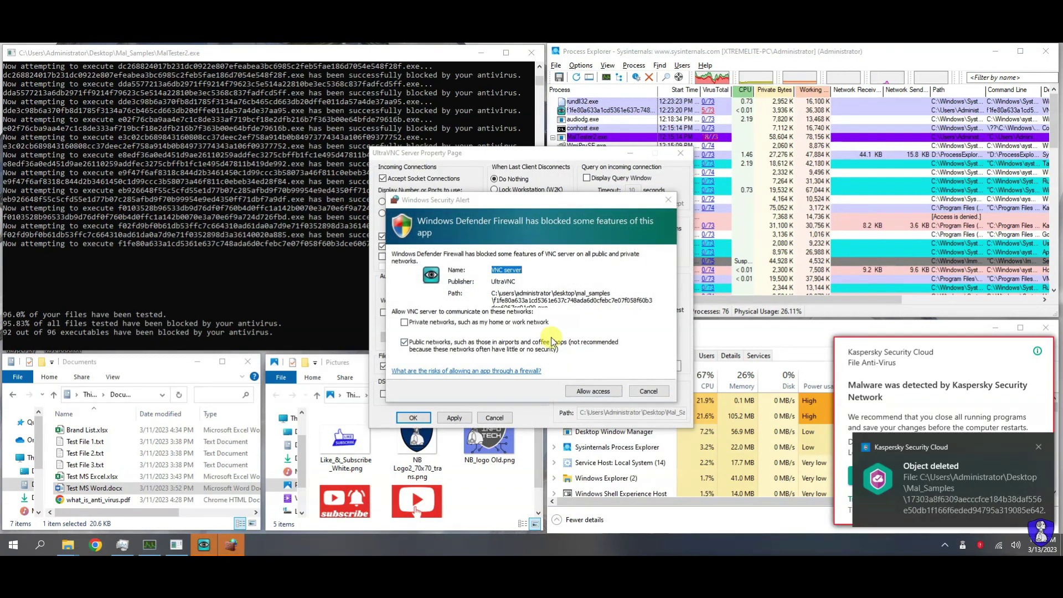
- Cancel the Windows Defender Firewall alert for the VNC server and close the UltraVNC Server Property Page
left_click(536, 232)
left_click(649, 391)
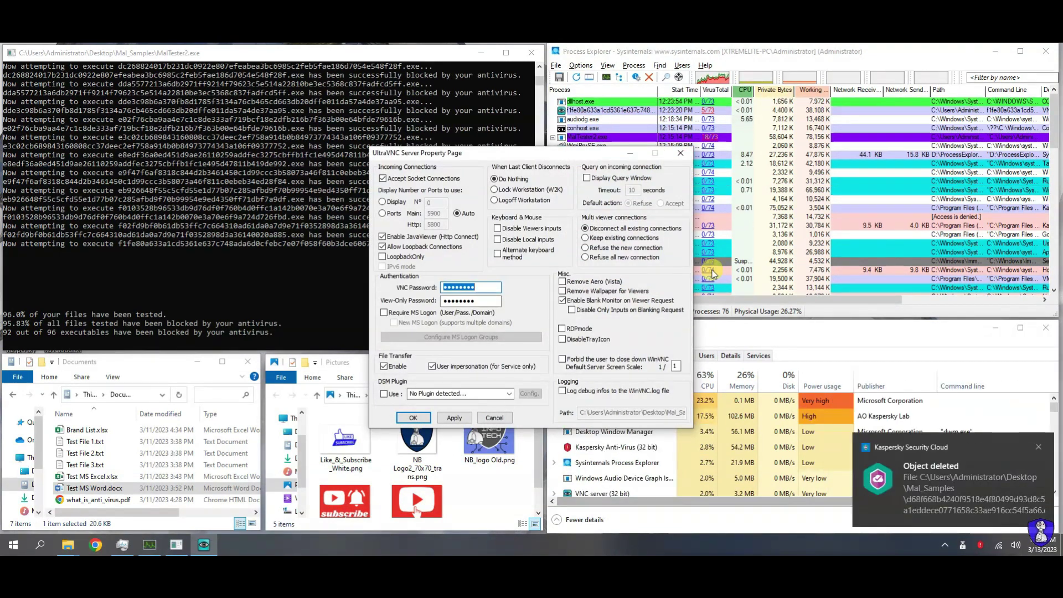
left_click(680, 155)
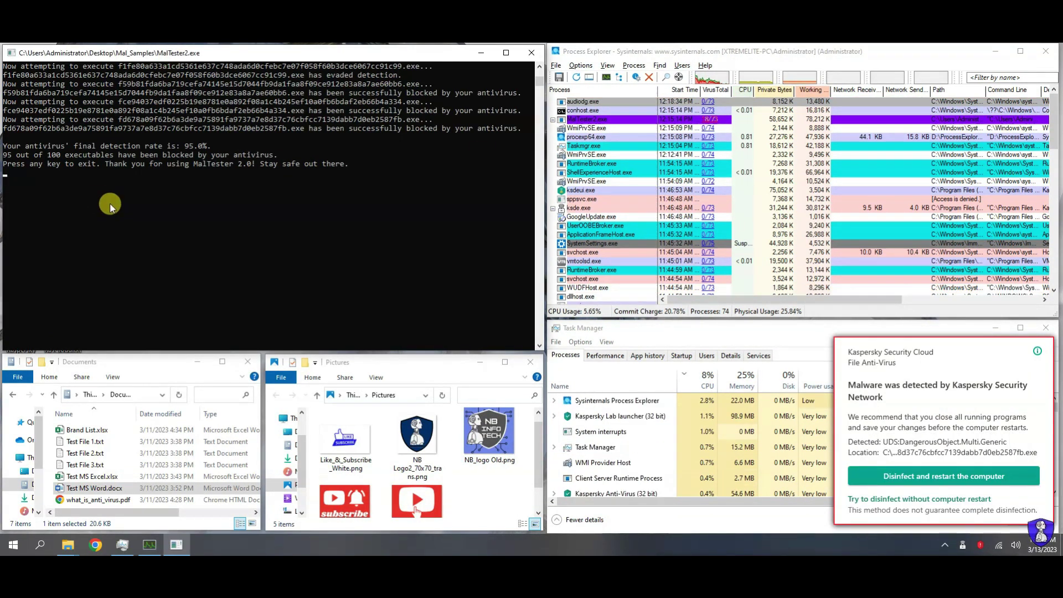
- Highlight MalTester2's final detection lines, review the earlier results for samples that evaded detection, and close the console
left_click_drag(12, 159, 105, 165)
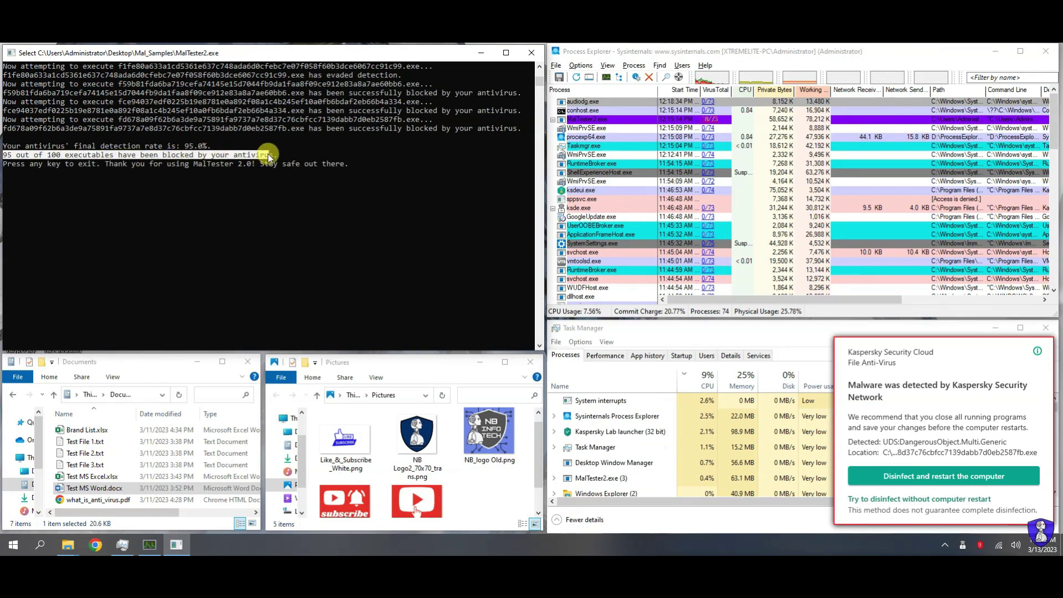
scroll(237, 214, "up", 20)
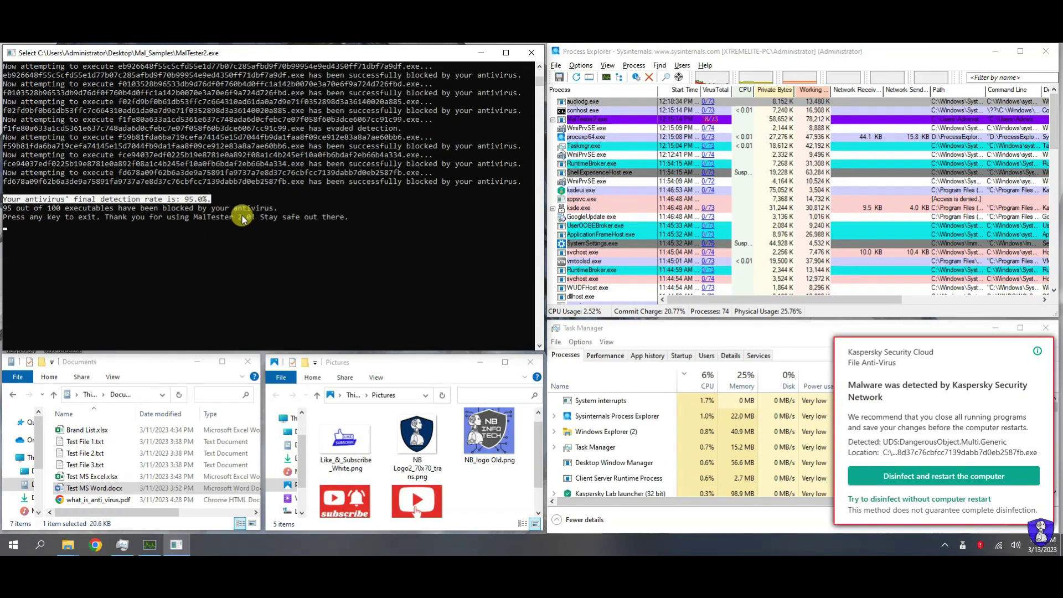
scroll(242, 218, "up", 15)
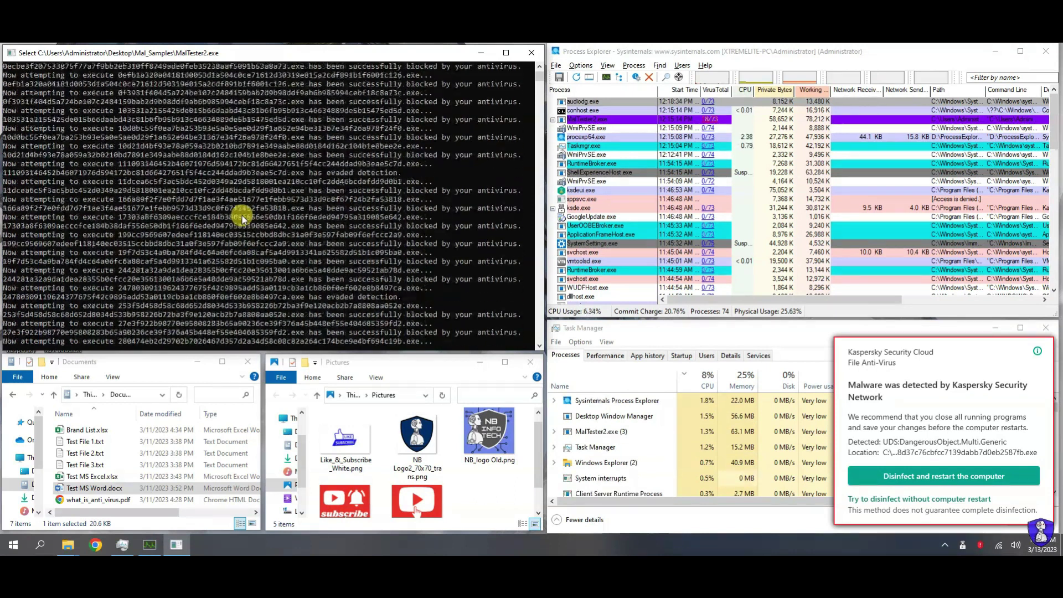
left_click(531, 53)
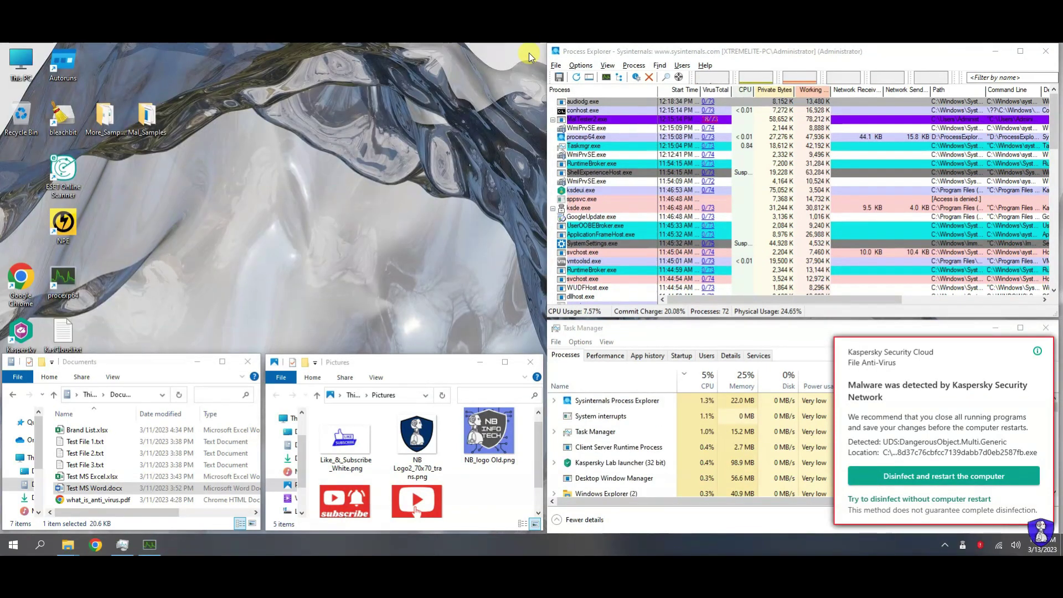
- Open Test File 2.txt from Documents to check its readability, then close it and the VirusTotal browser window
double_click(84, 453)
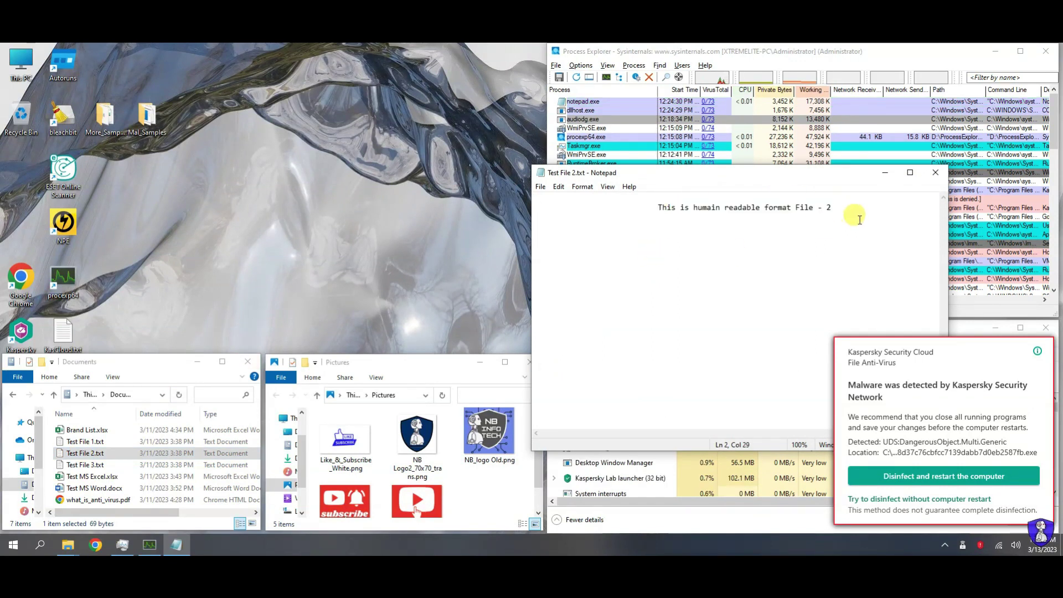
left_click(936, 172)
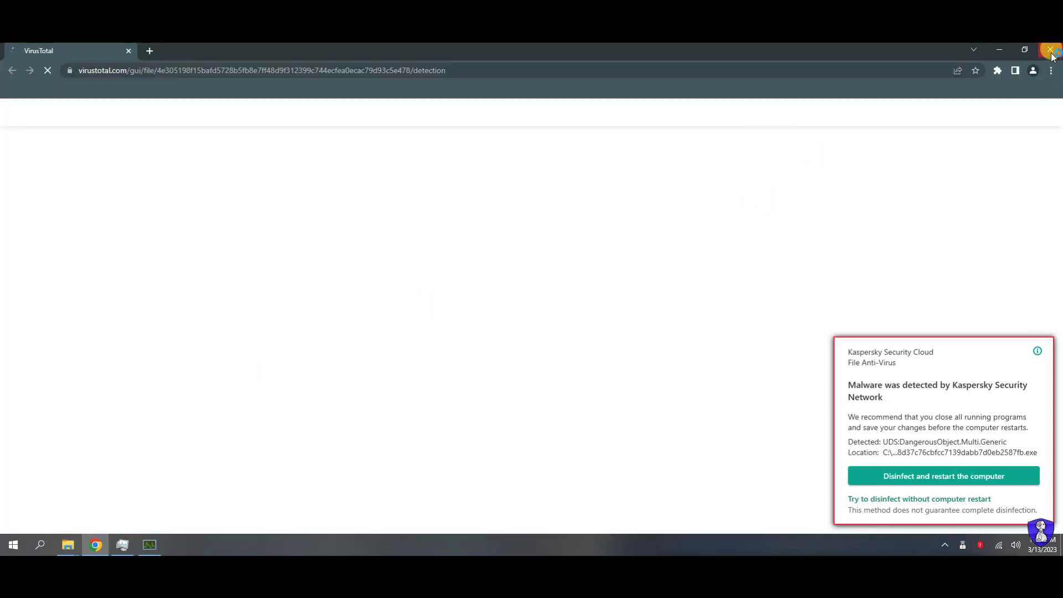
left_click(1051, 51)
mouse_move(1055, 115)
left_mouse_down()
mouse_move(1059, 266)
mouse_move(1059, 117)
left_mouse_up()
left_click(450, 386)
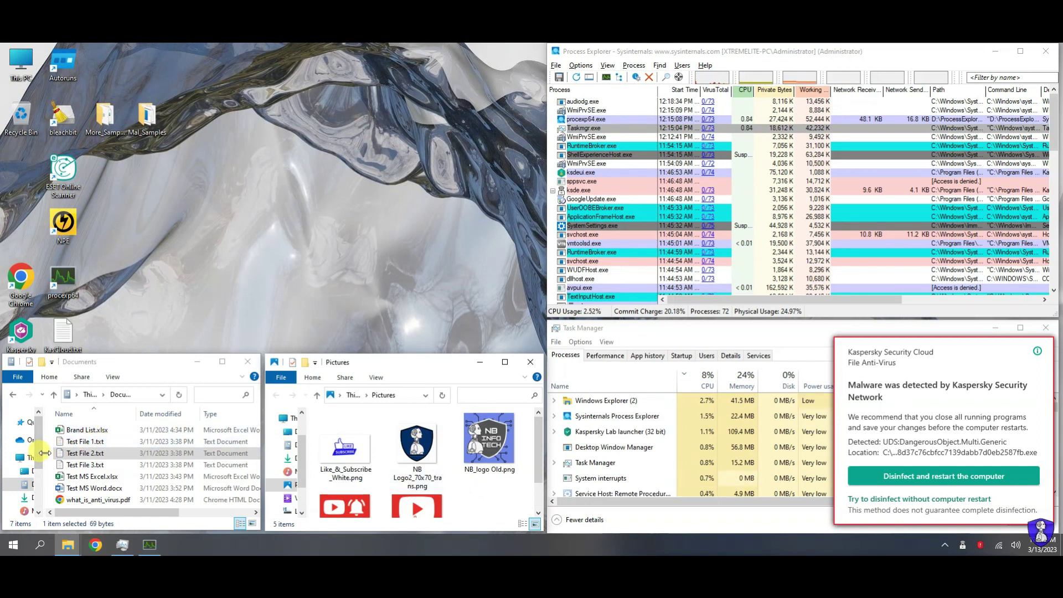
- Switch the Documents file window to the Desktop folder and choose to try disinfecting the detected malware without a restart
left_click_drag(45, 453, 77, 456)
left_click(43, 471)
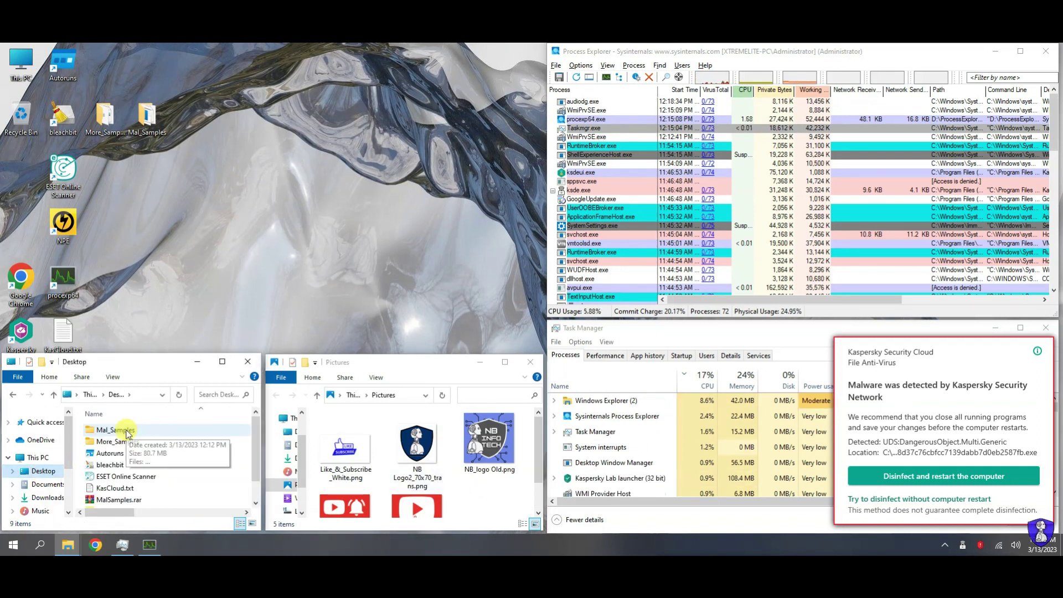
left_click(947, 500)
- Pause Kaspersky's protection with the Pause option and refresh the desktop
right_click(978, 548)
left_click(973, 492)
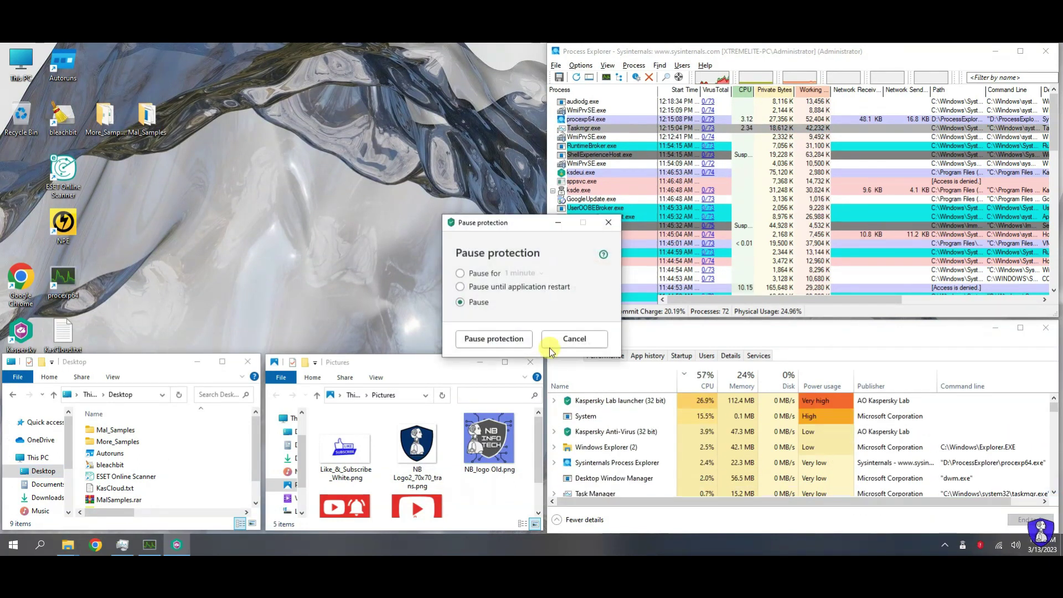
left_click(494, 339)
left_click(558, 363)
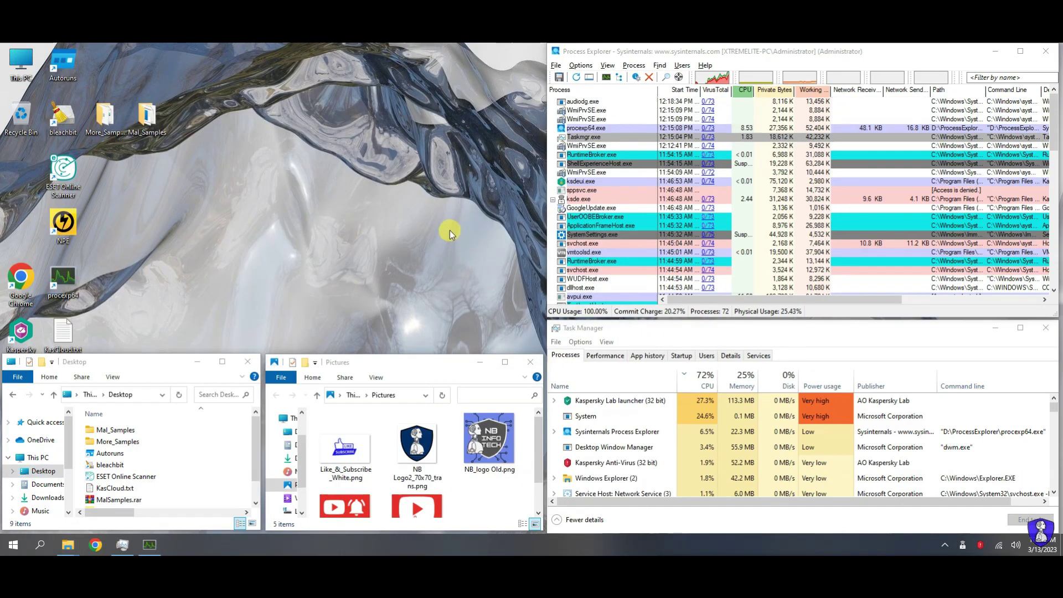
right_click(451, 230)
left_click(464, 266)
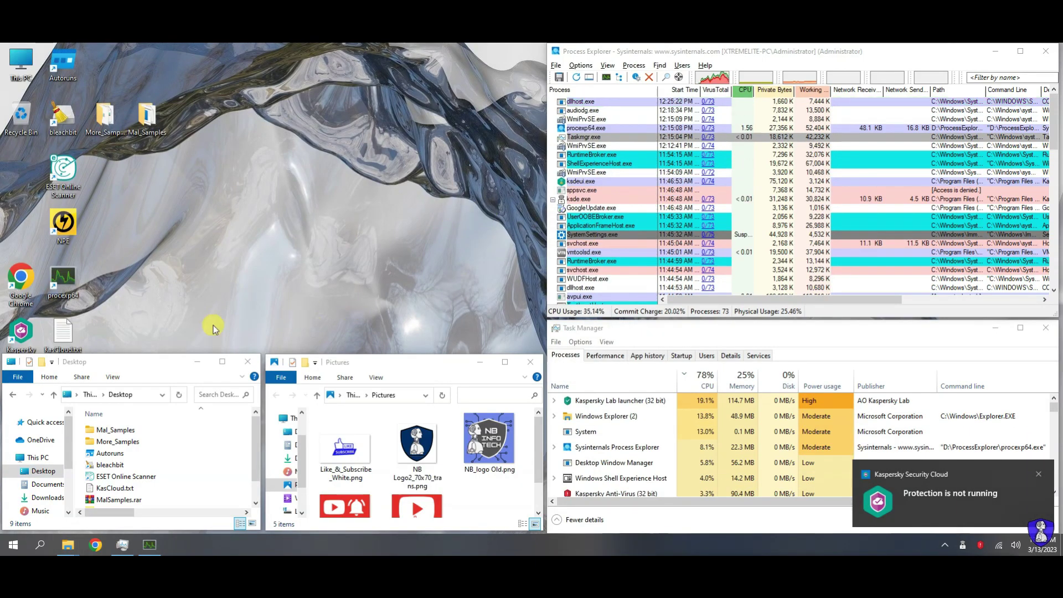
- Open the More_Samples folder, enlarge its window, close the Pictures window, and fit the name column to the full file names
double_click(116, 441)
left_click_drag(141, 355, 148, 78)
left_click(530, 362)
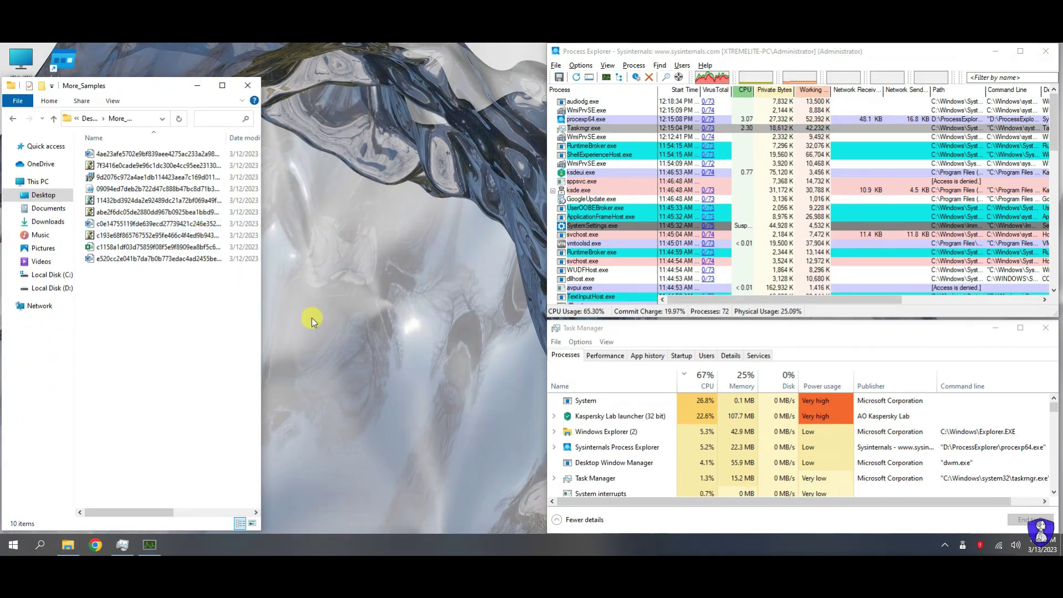
left_click_drag(392, 312, 412, 312)
double_click(226, 137)
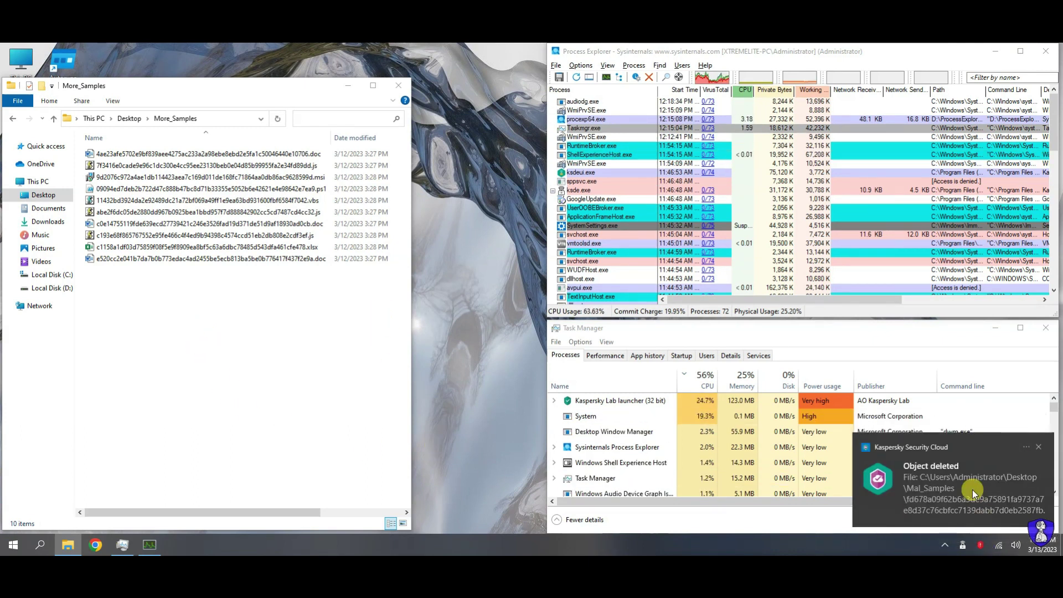
- Open the Mal_Samples folder, fit the name column to the file names, and permanently delete the selection at the end of the list
left_click(129, 119)
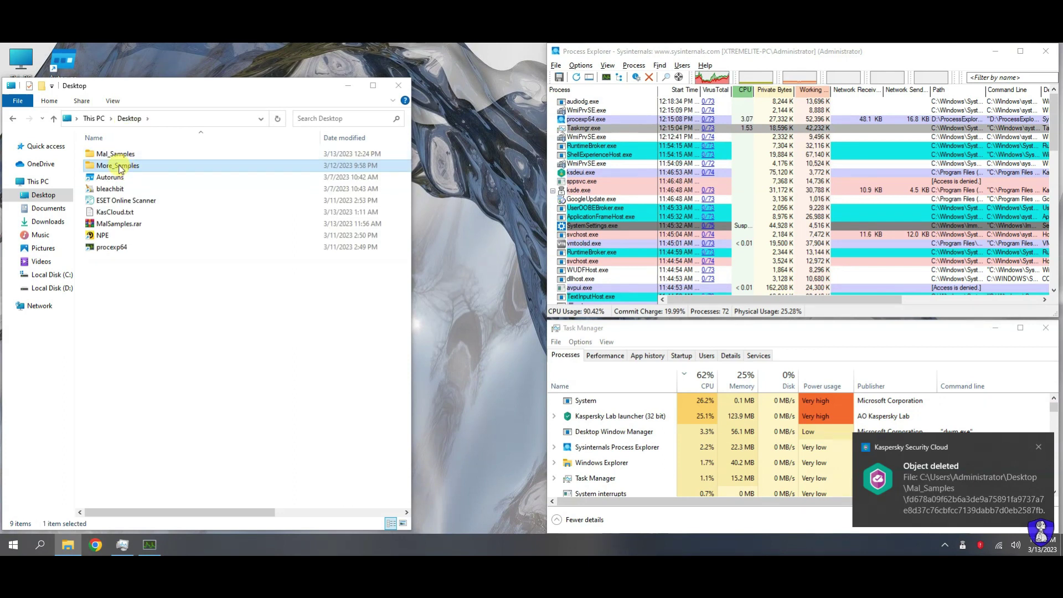
double_click(114, 165)
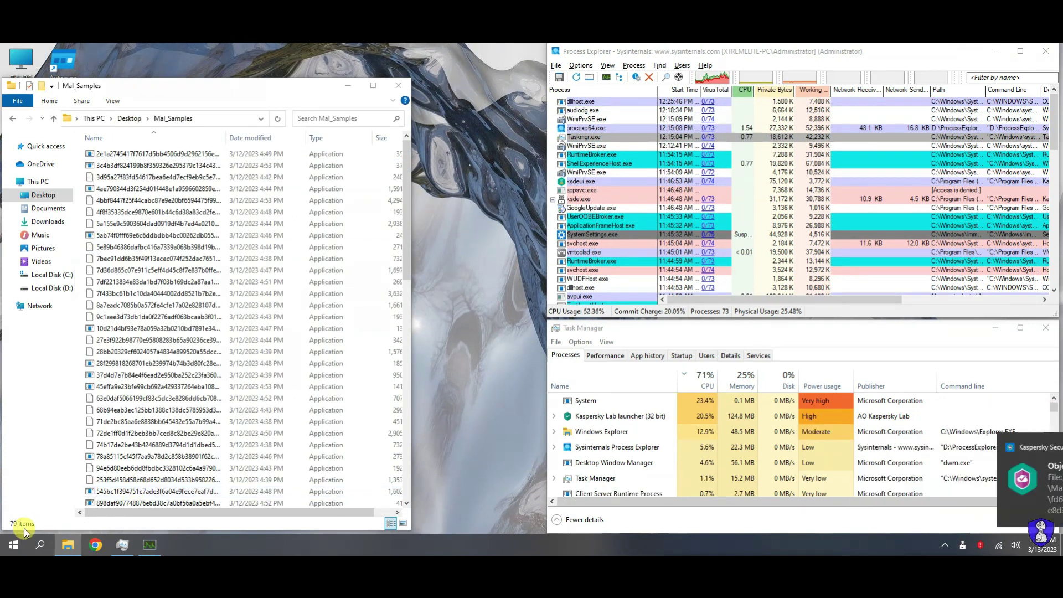
double_click(225, 138)
left_click_drag(407, 163, 404, 410)
left_click_drag(180, 494, 158, 526)
key("shift+Delete")
key("Return")
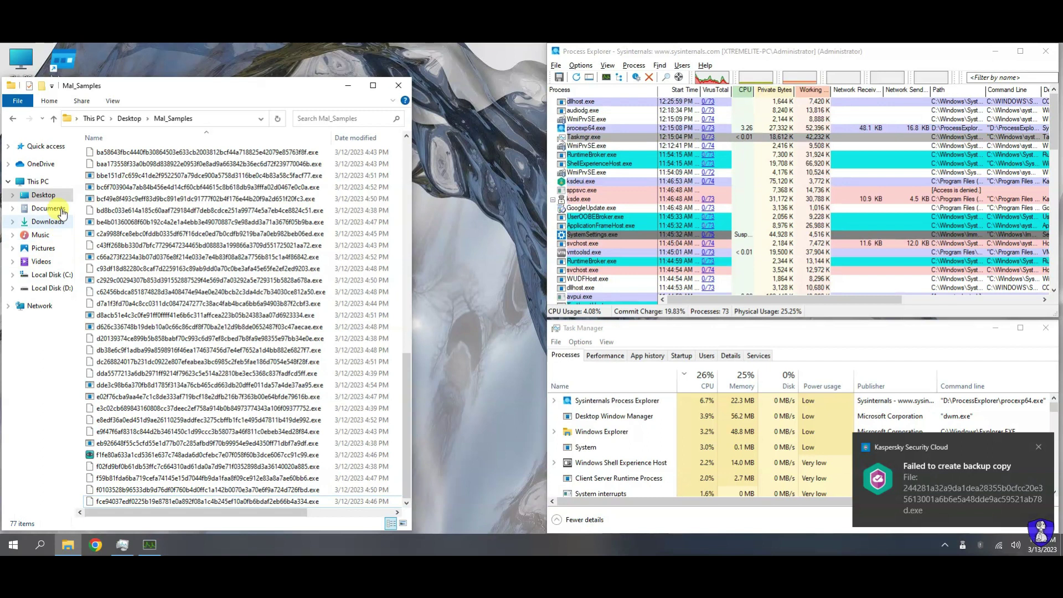
- Return to the More_Samples folder and dismiss Kaspersky's notifications about the object awaiting deletion
left_click(129, 119)
double_click(113, 165)
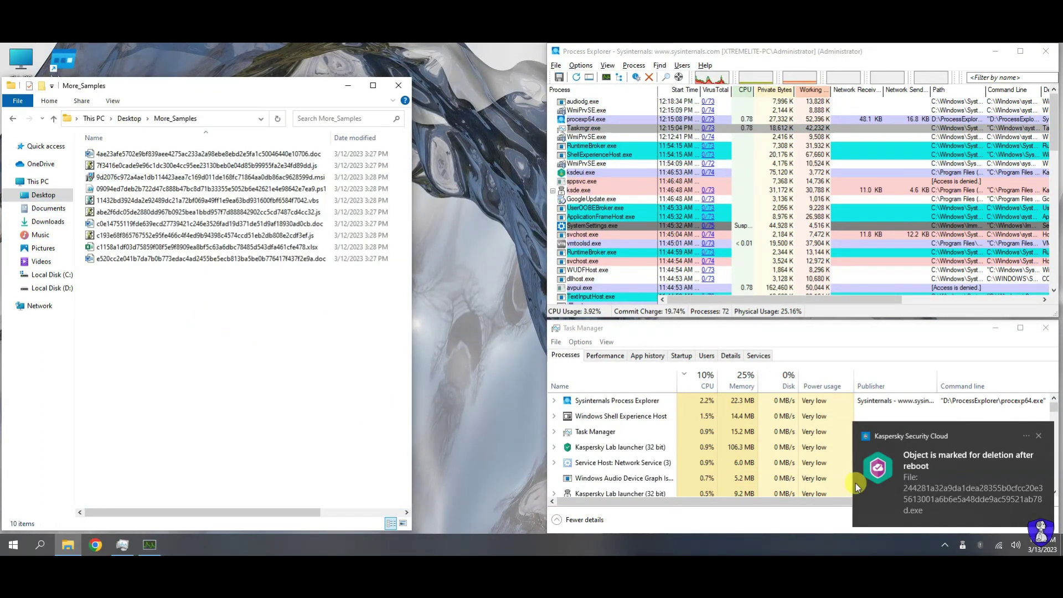
left_click(1039, 438)
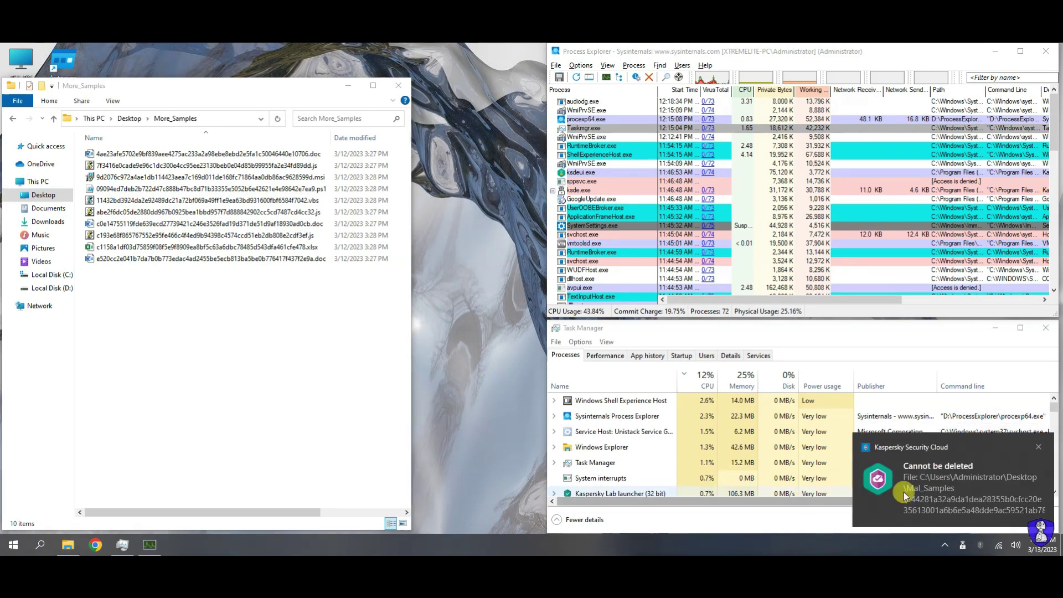
left_click(1041, 448)
- Resume Kaspersky's protection, dismiss its notification, and choose to try disinfecting without a computer restart
right_click(980, 545)
left_click(978, 491)
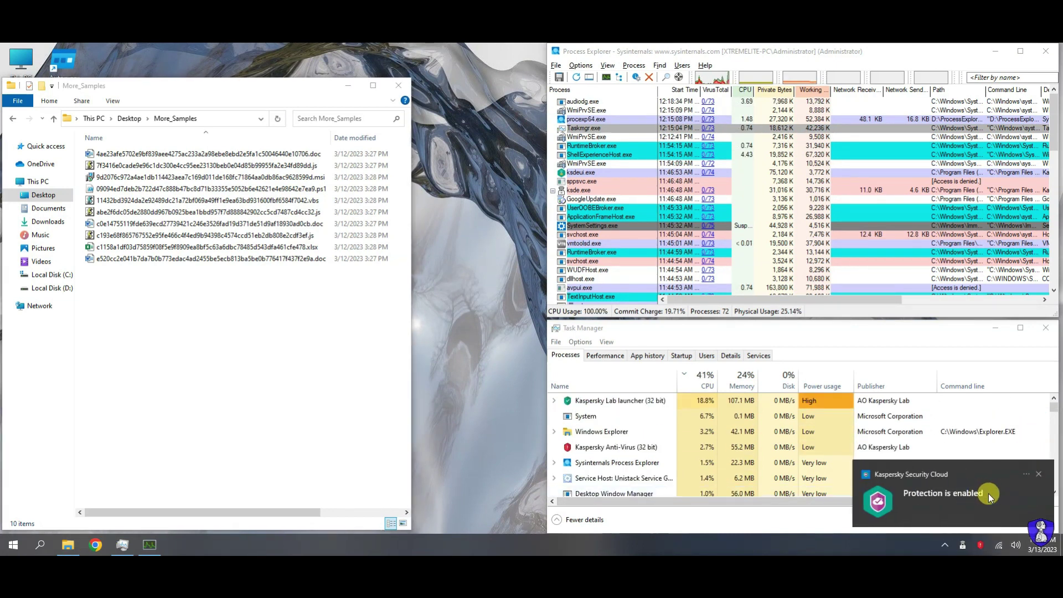
left_click(1035, 477)
left_click(940, 501)
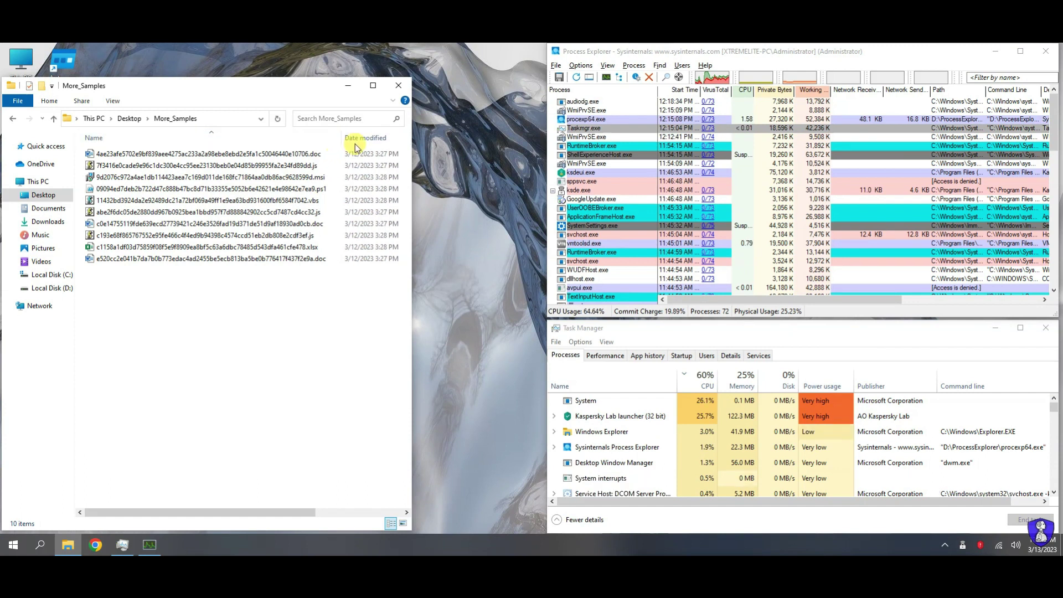
- Sort the More_Samples files by type and run the first JavaScript sample, whose name begins with 7f3416e0
left_click_drag(307, 510, 351, 510)
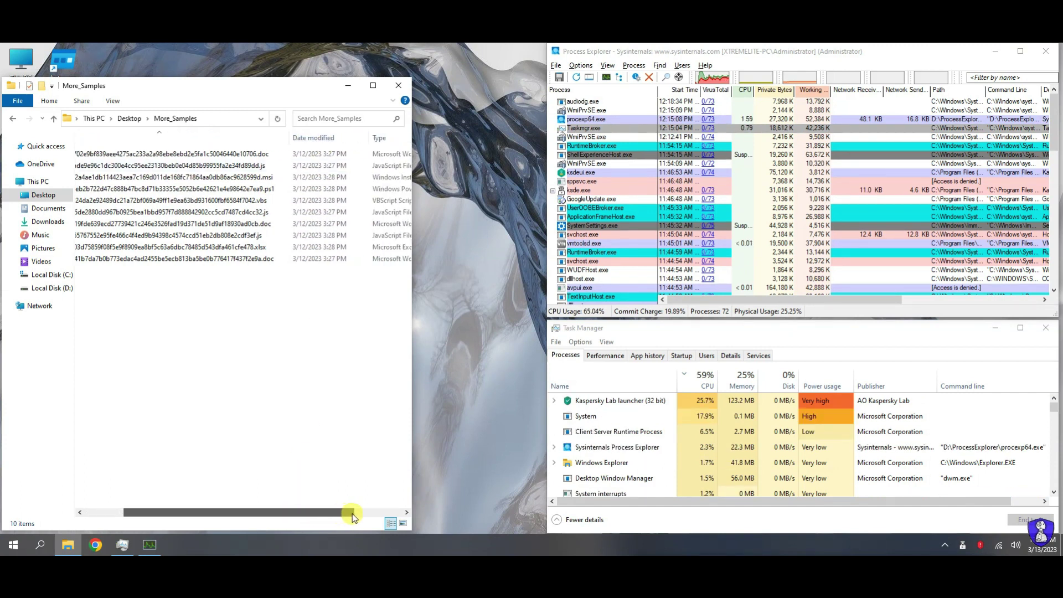
left_click(370, 139)
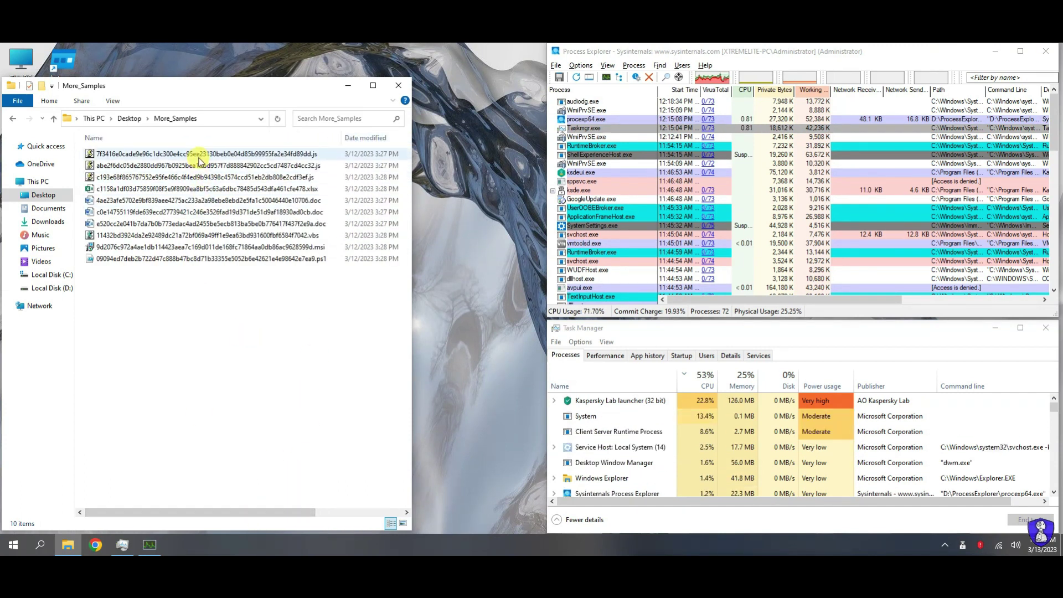
right_click(201, 154)
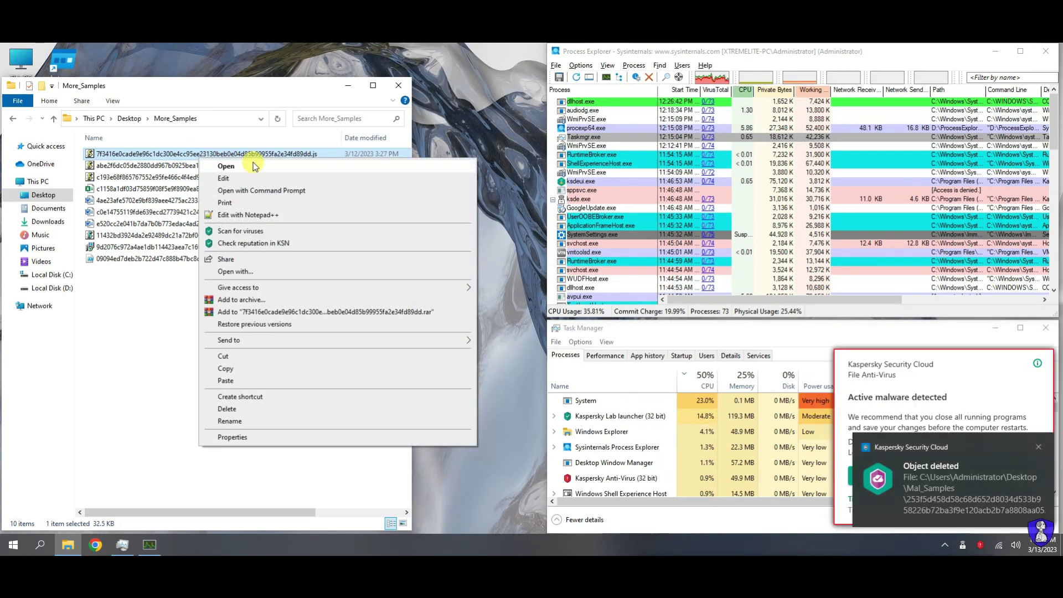
left_click(254, 166)
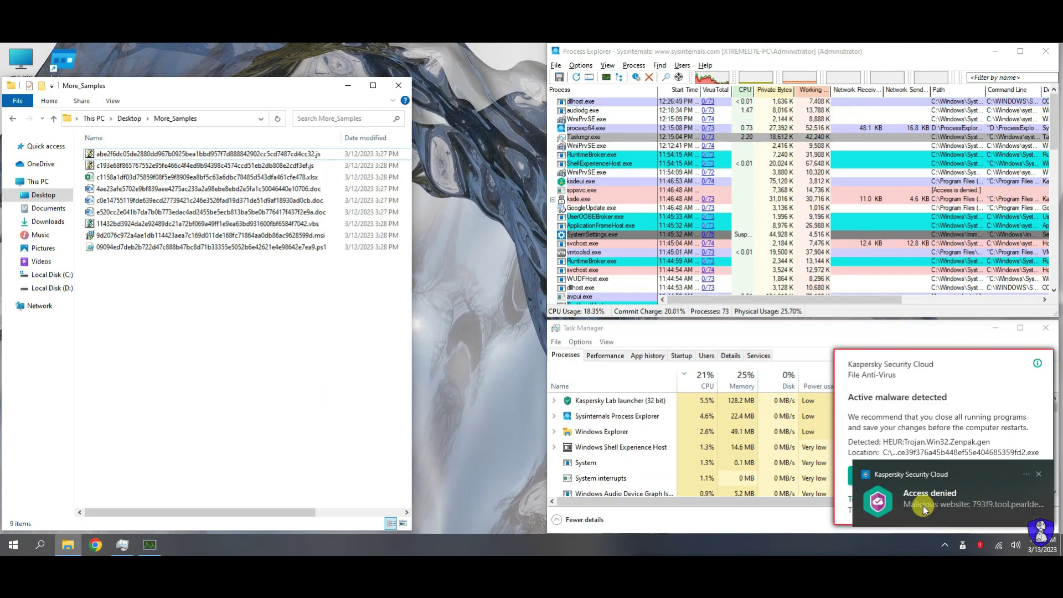
- Dismiss the access-denied and process-terminated notifications and choose to try disinfecting the active malware without a restart
left_click(1039, 475)
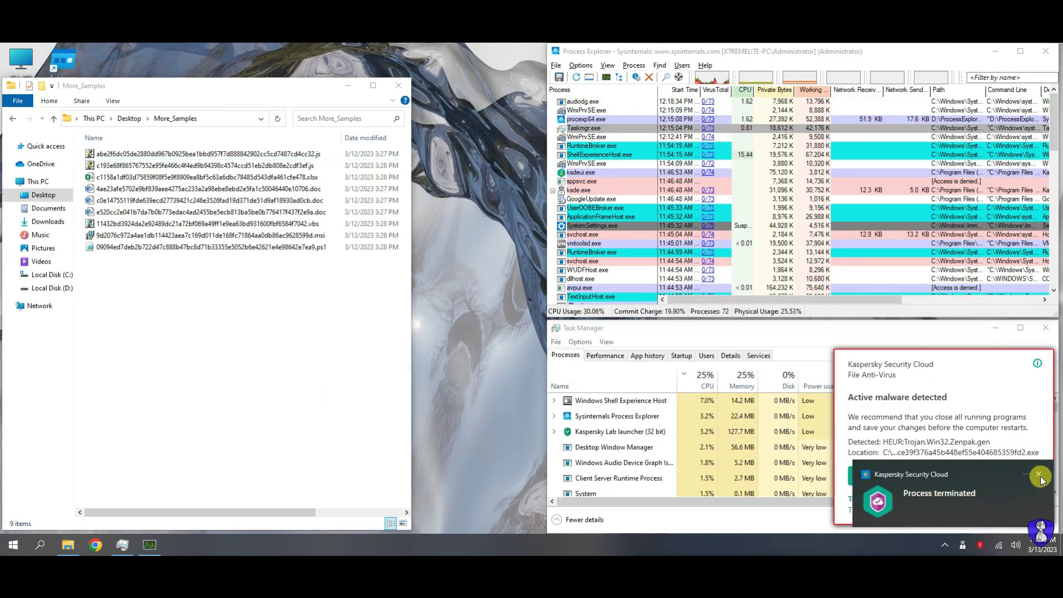
left_click(1041, 476)
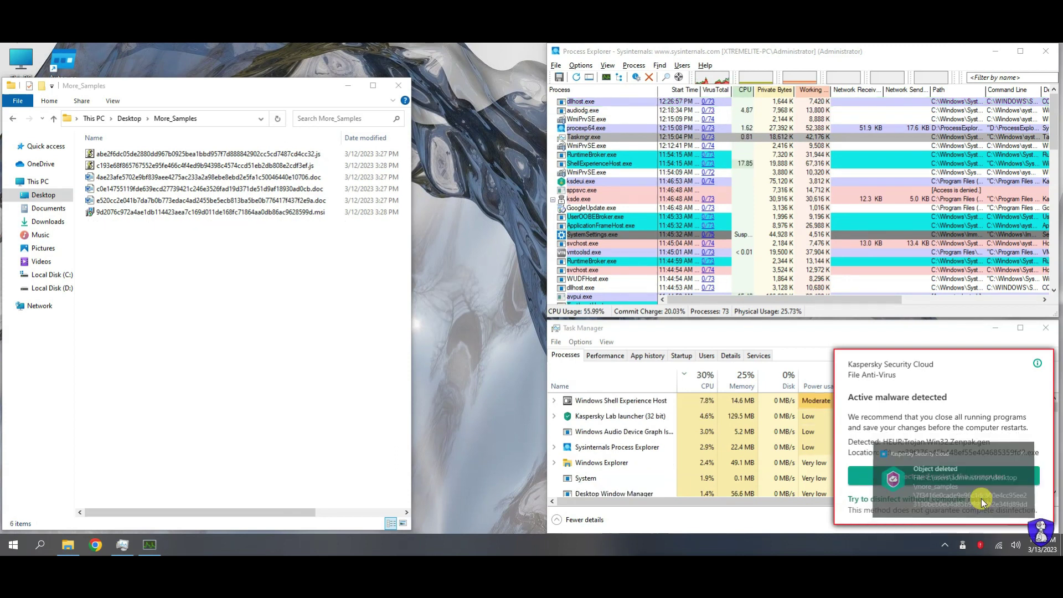
left_click(984, 503)
key("Escape")
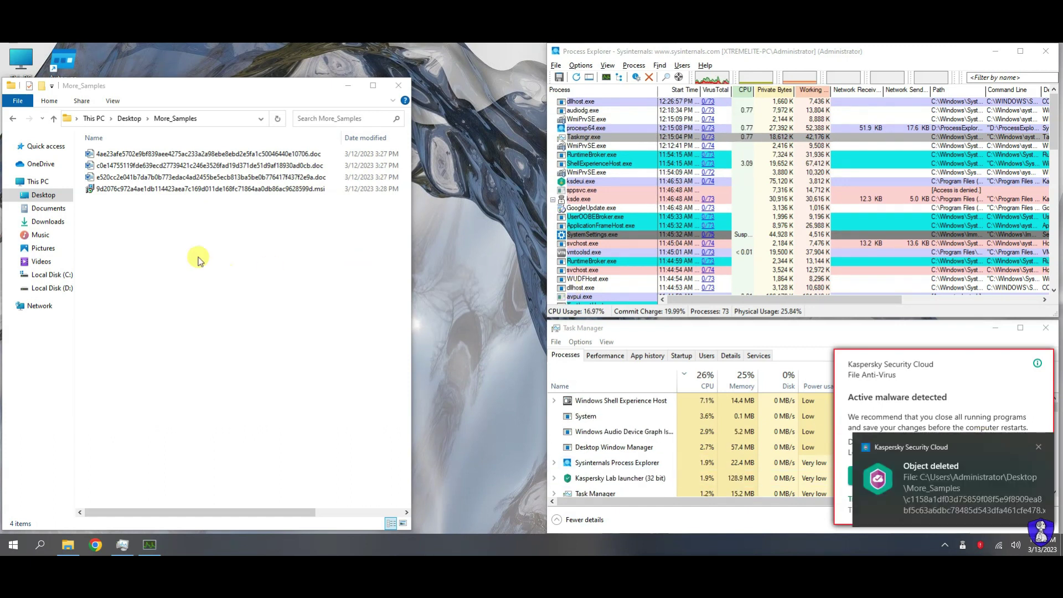
- Try to install the .msi sample from More_Samples and dismiss the dialog it brings up
right_click(136, 189)
left_click(178, 200)
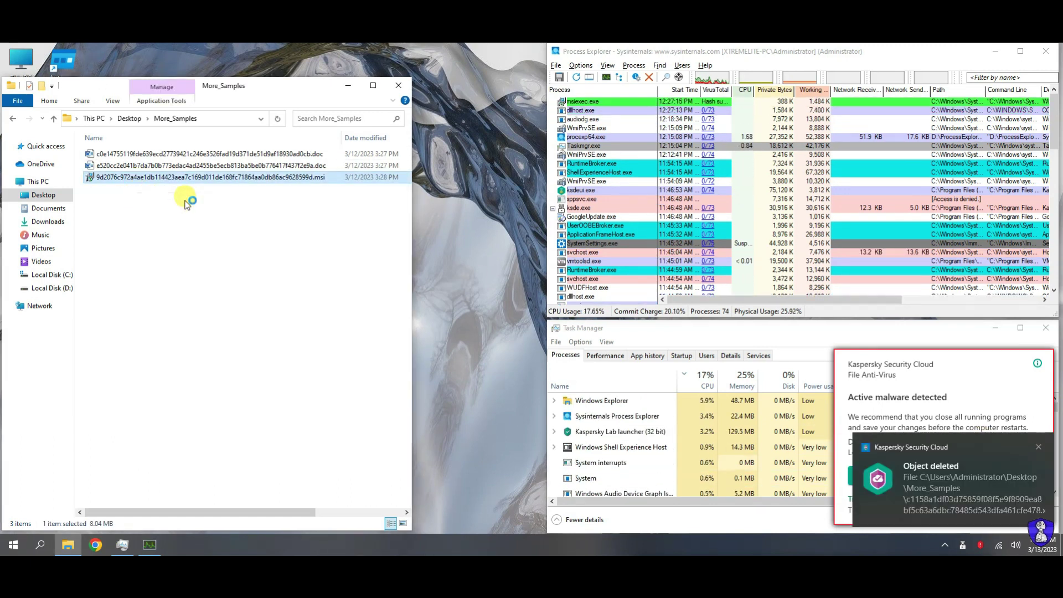
left_click(655, 293)
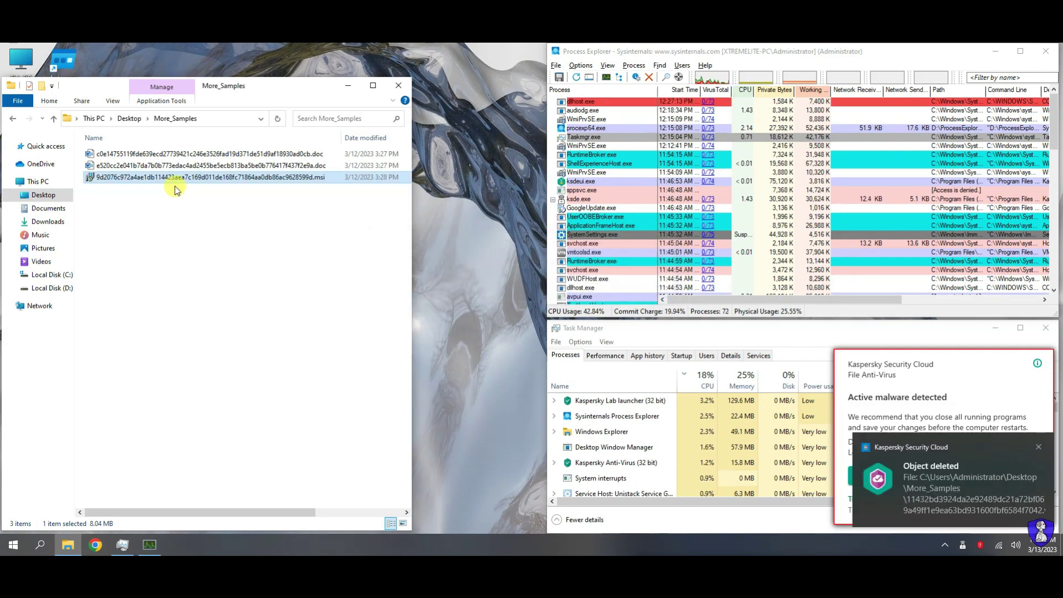
- Open the .doc sample whose name begins with e520cc2e in Word and close the Office product key dialog
double_click(166, 165)
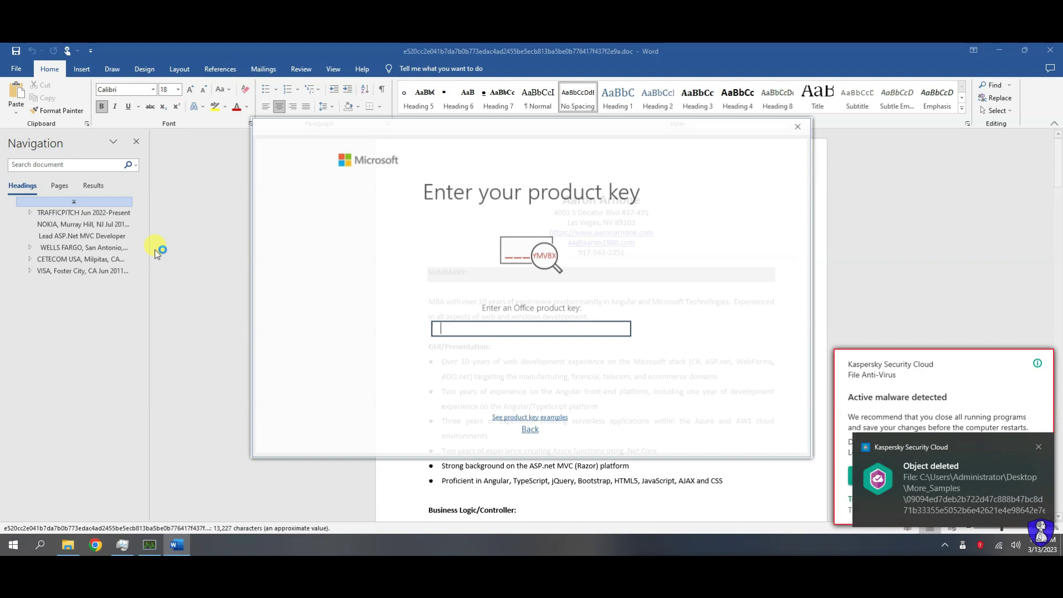
left_click(803, 128)
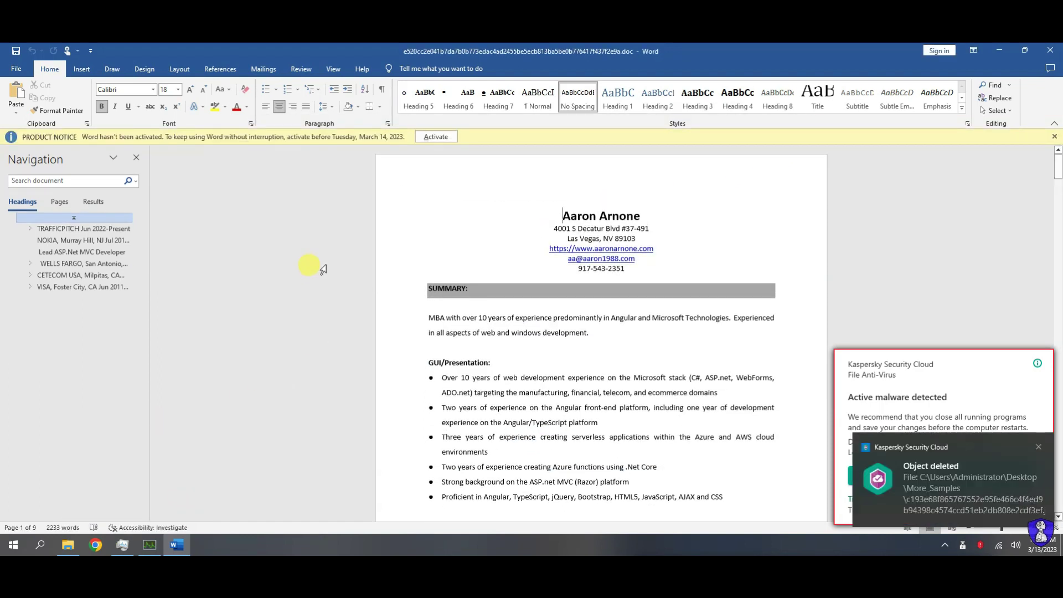
- Skim through the opened .doc sample to examine its contents, and close the document
scroll(323, 270, "down", 20)
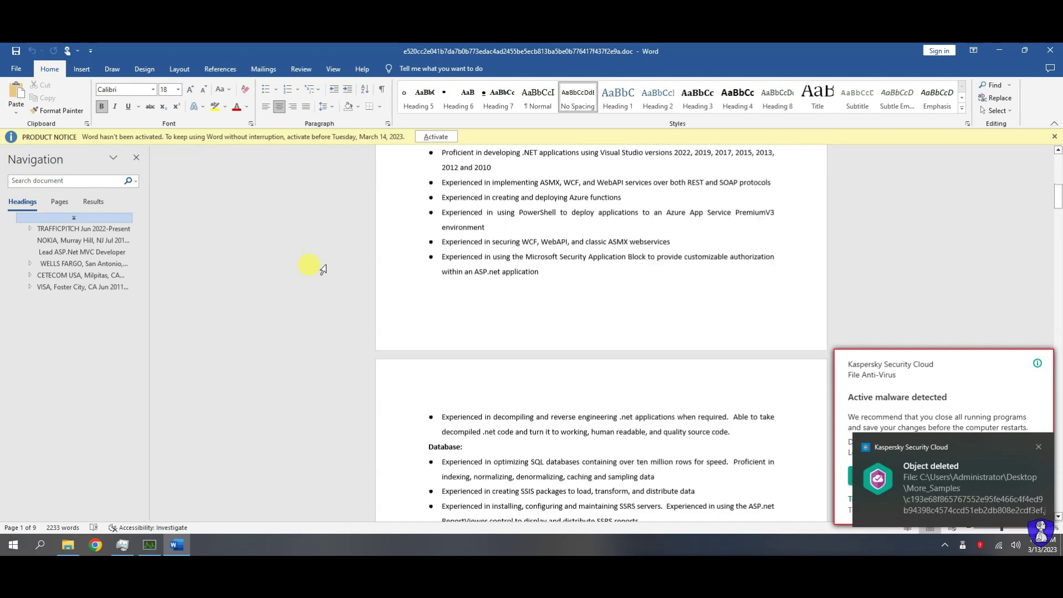
scroll(323, 269, "down", 10)
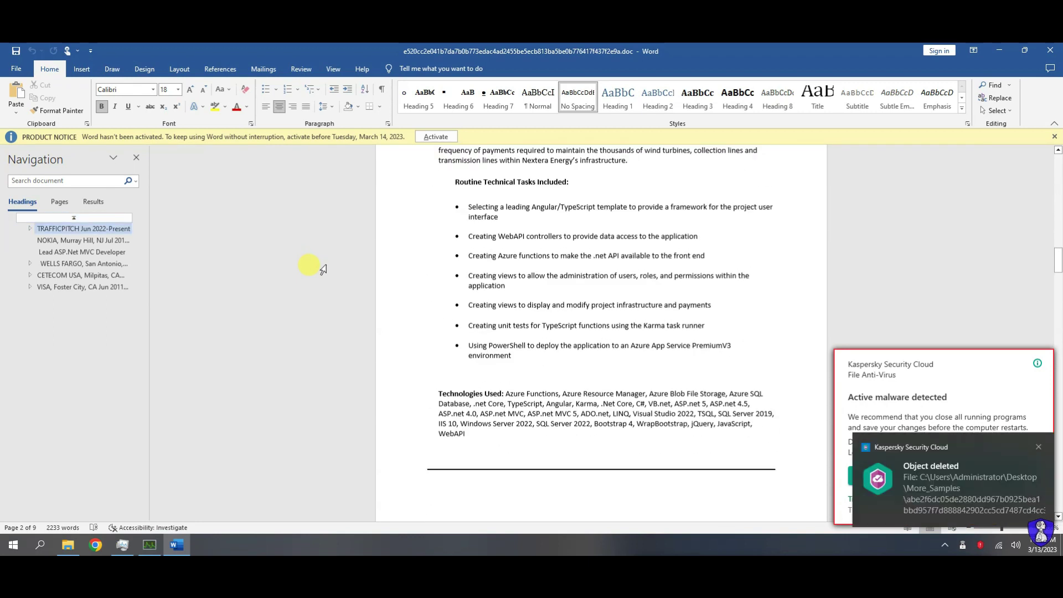
scroll(894, 257, "down", 4)
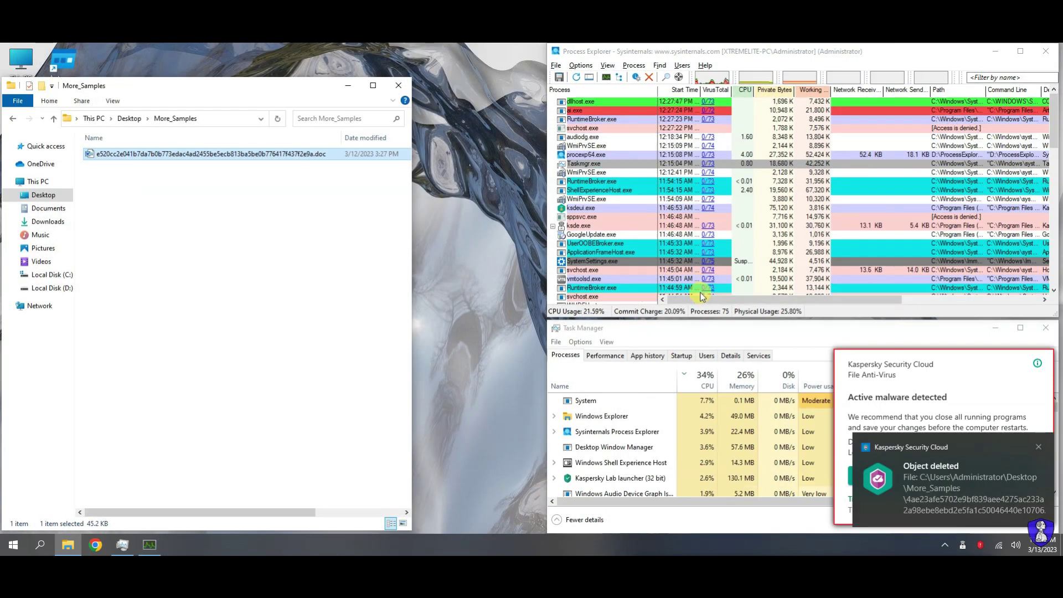
- Scan the .doc sample in More_Samples with Kaspersky and close the scan results window
left_click(124, 231)
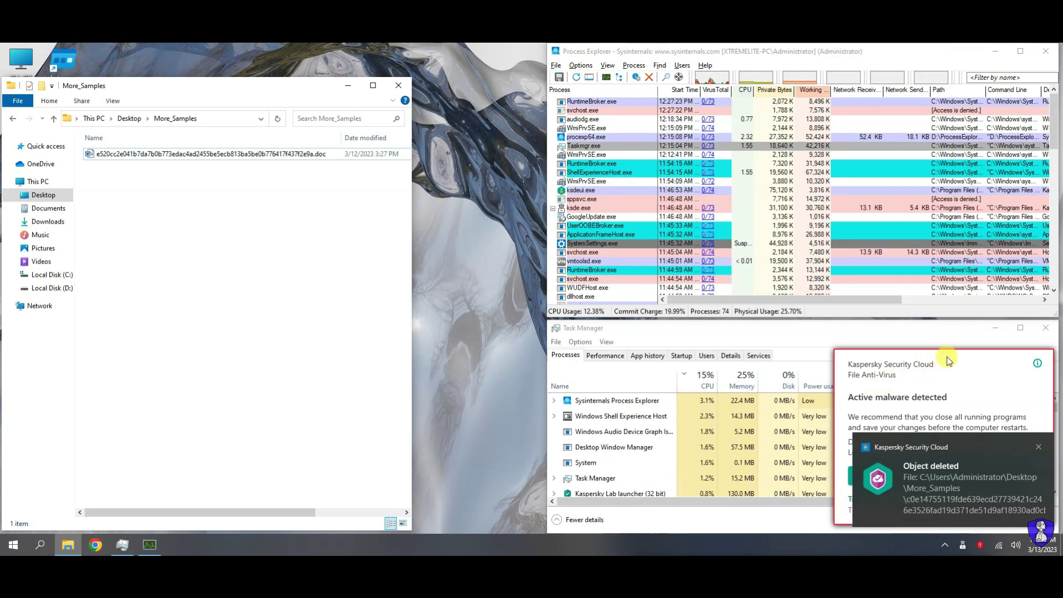
right_click(120, 155)
left_click(156, 227)
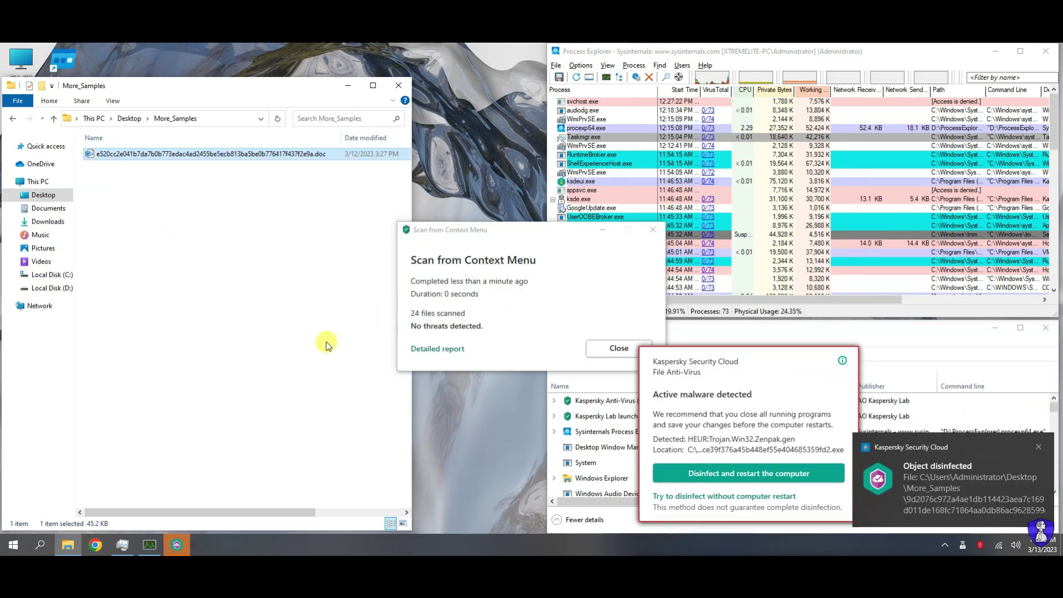
left_click(617, 349)
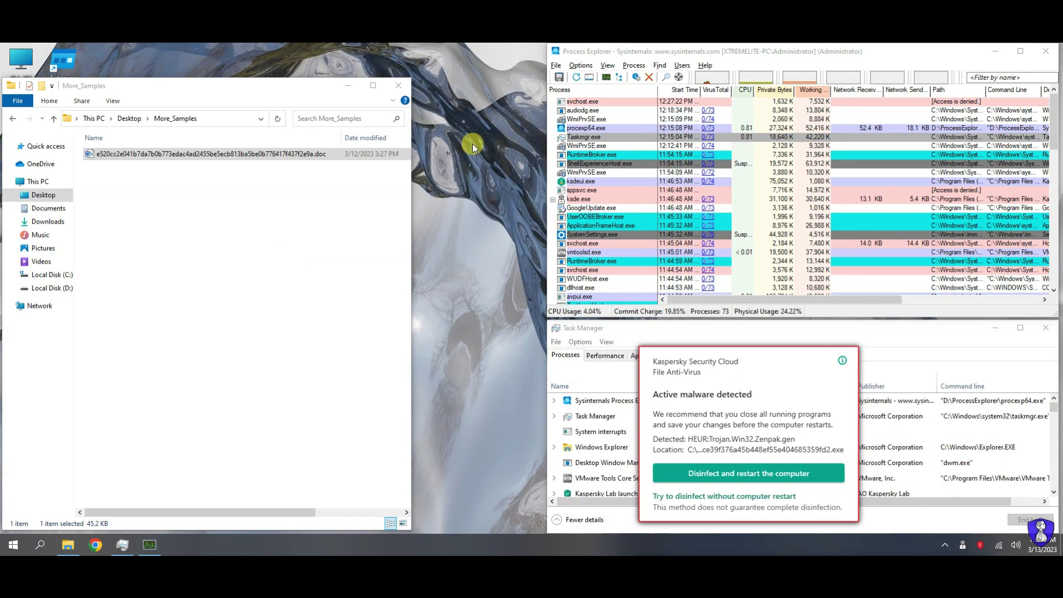
- Start disinfecting the active malware with a computer restart and move the Advanced Disinfection progress window over the More_Samples window
left_click(753, 474)
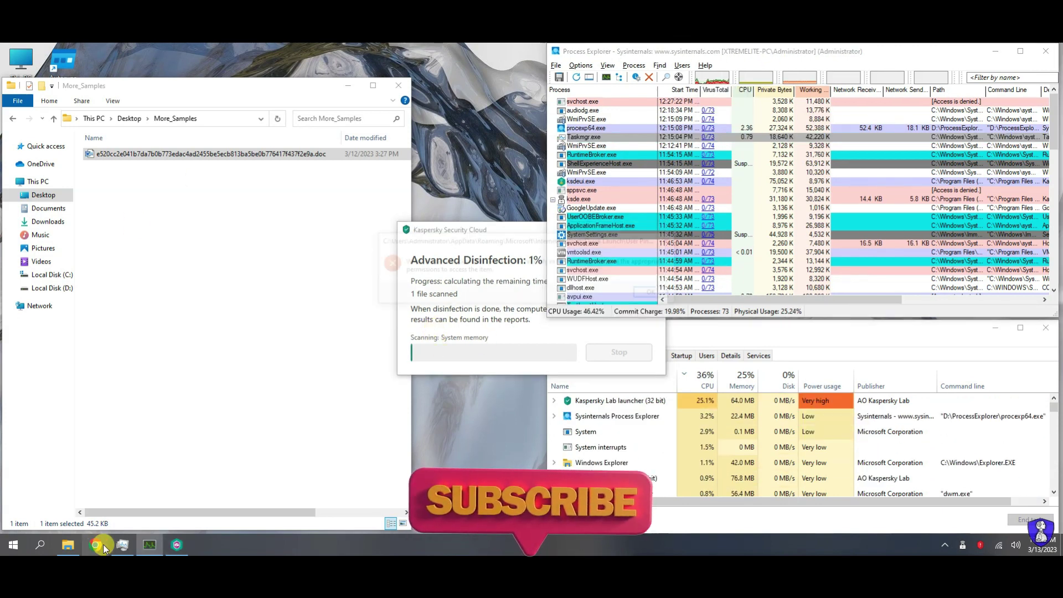
key("Return")
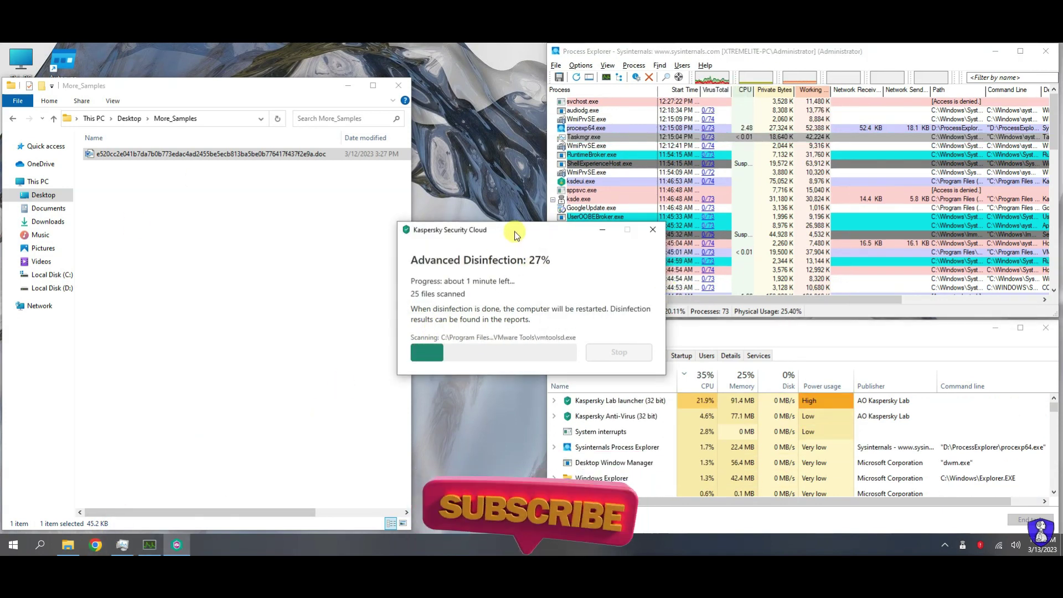
left_click(843, 333)
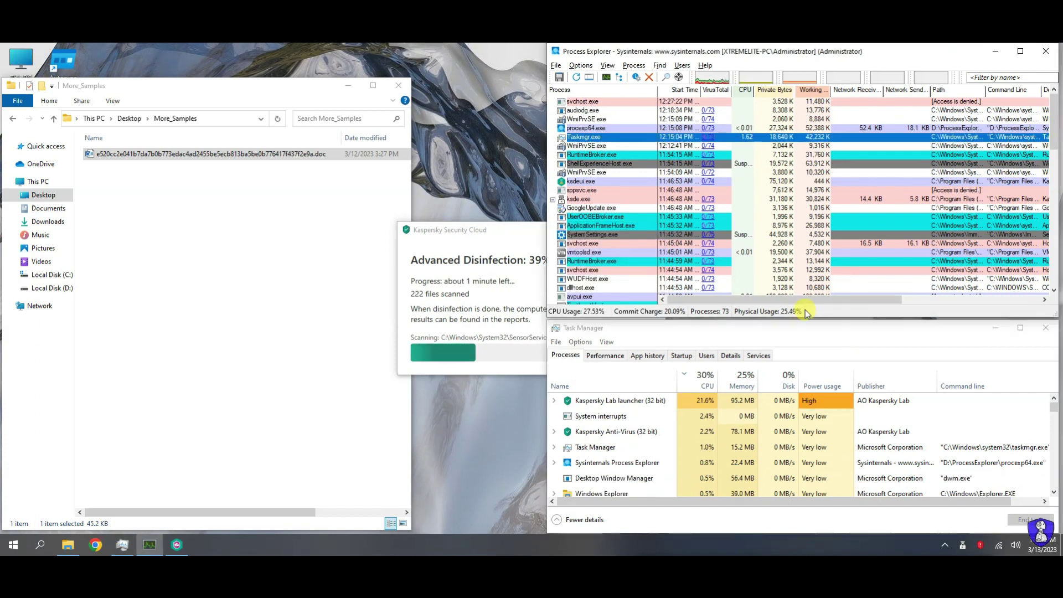
left_click_drag(514, 231, 242, 197)
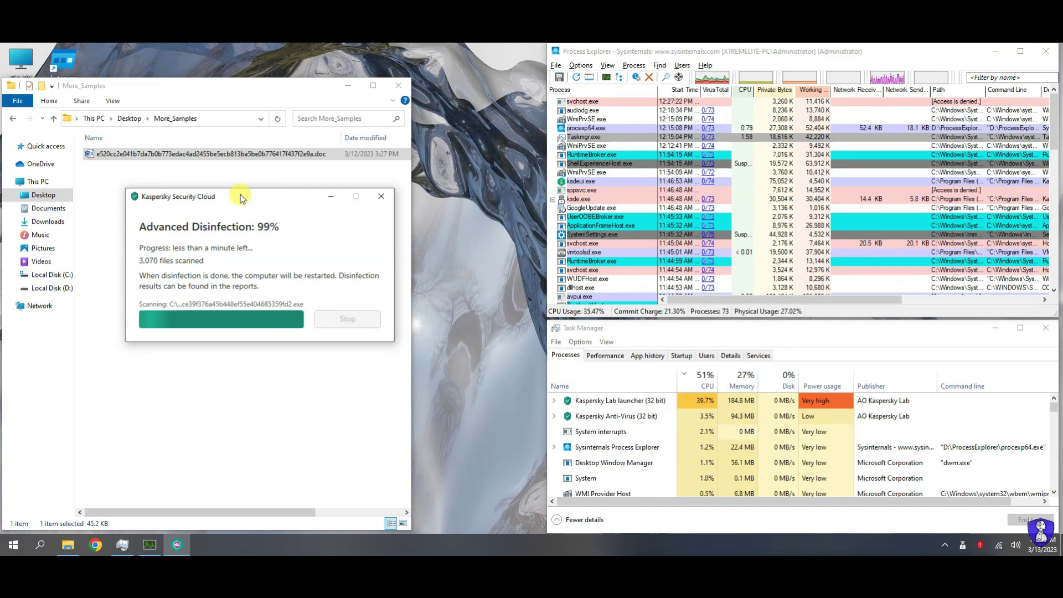
left_click(962, 417)
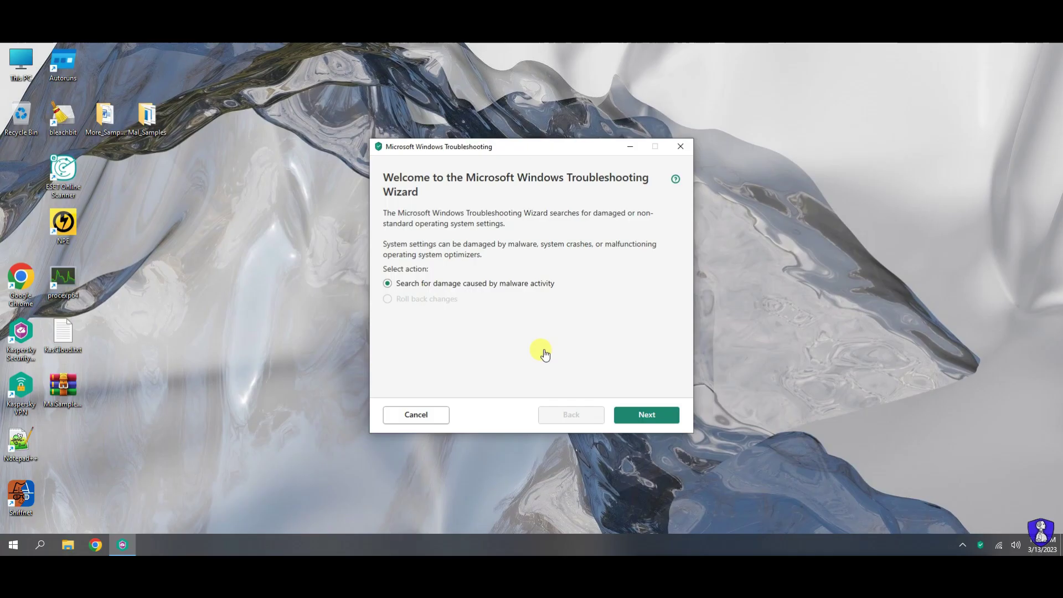
- Search for malware damage with the troubleshooting wizard, fix all listed items including autorun from CD/DVD, and reboot the computer
left_click(640, 416)
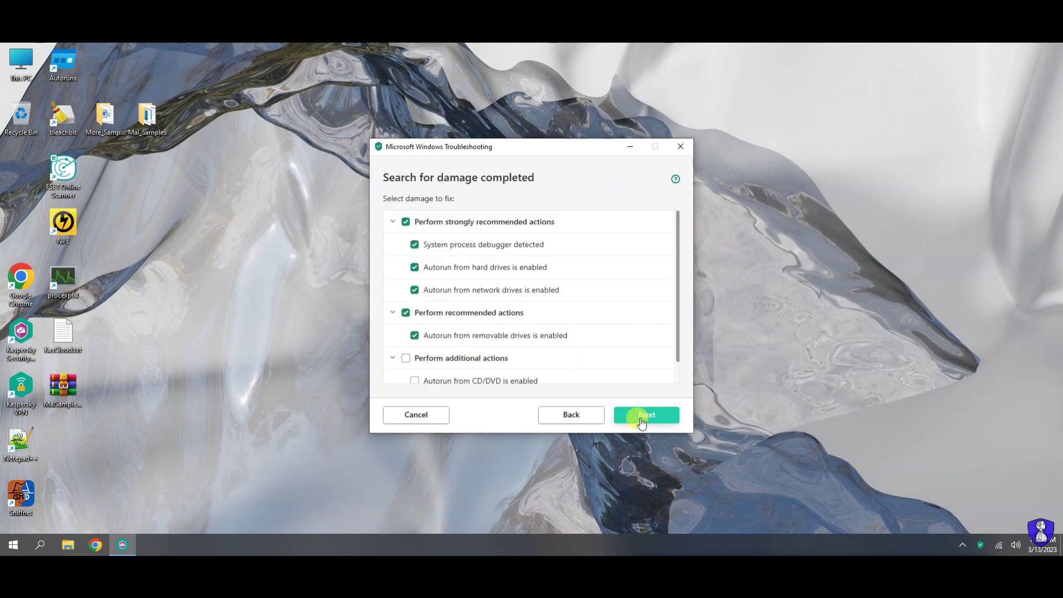
scroll(636, 303, "down", 1)
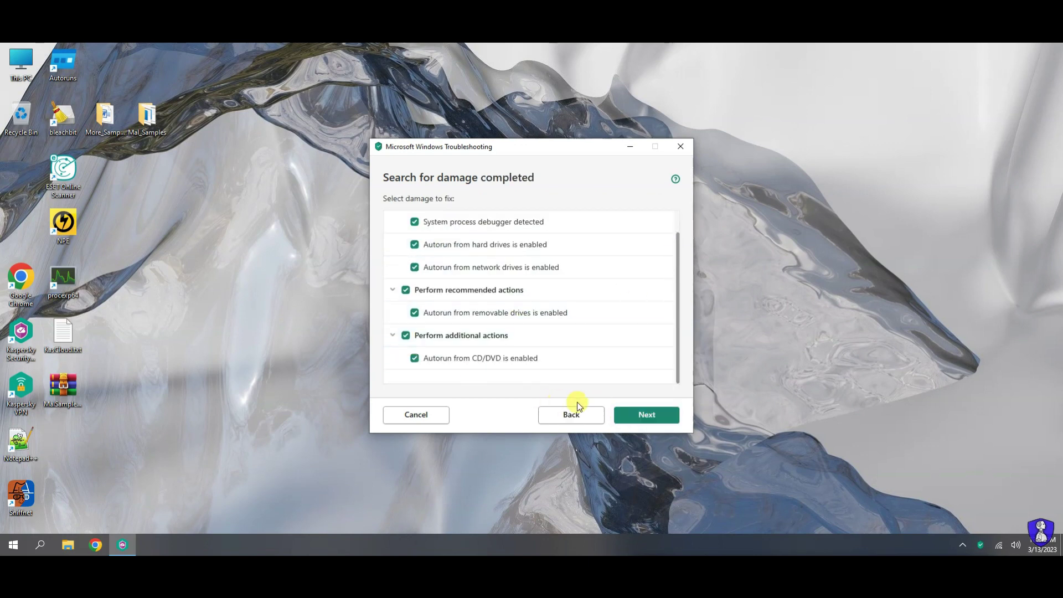
left_click(642, 415)
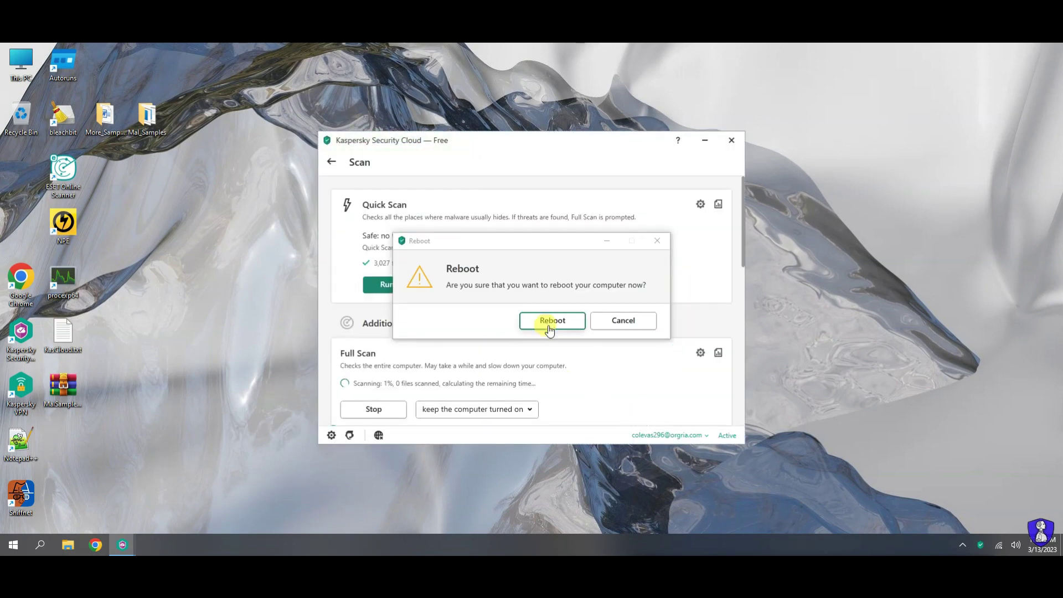
left_click(549, 316)
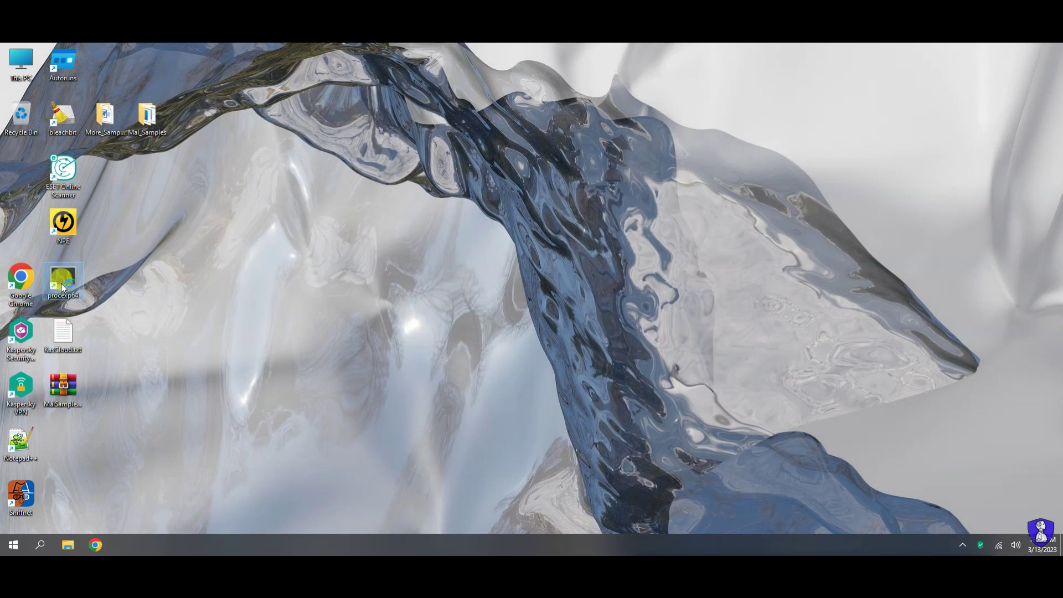
- Open Task Manager, examine the running processes there and in Process Explorer, and close both programs
right_click(278, 551)
left_click(333, 491)
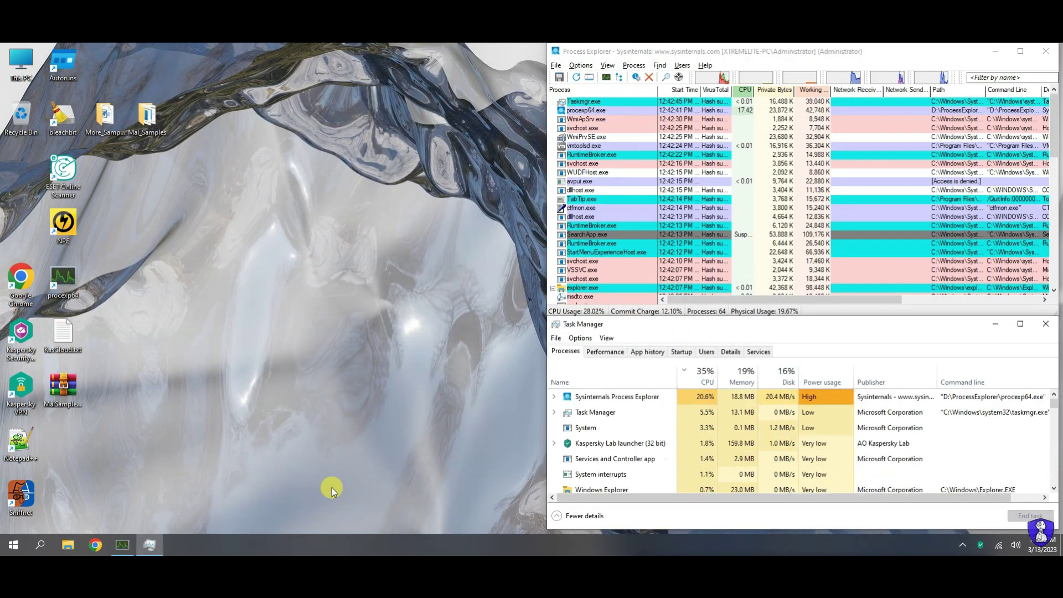
left_click(682, 352)
left_click(566, 358)
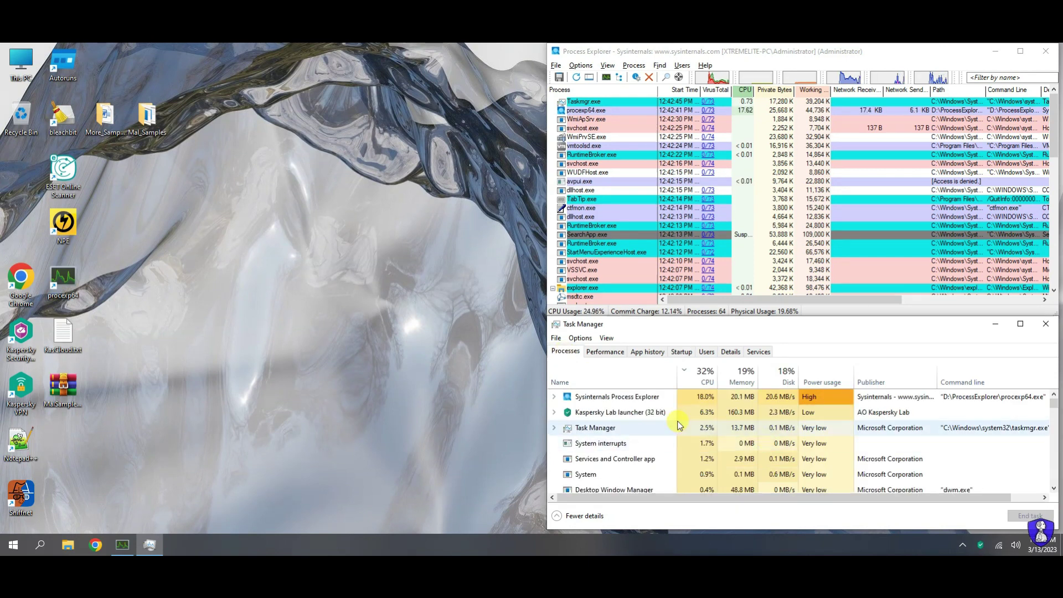
left_click(802, 49)
scroll(727, 184, "down", 10)
scroll(727, 185, "up", 10)
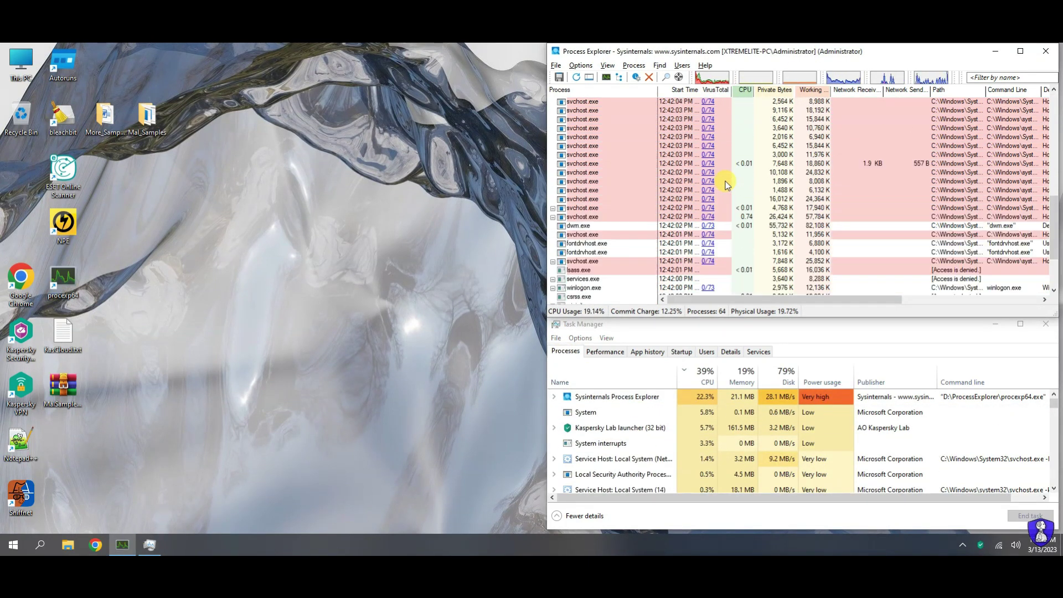
left_click(1046, 51)
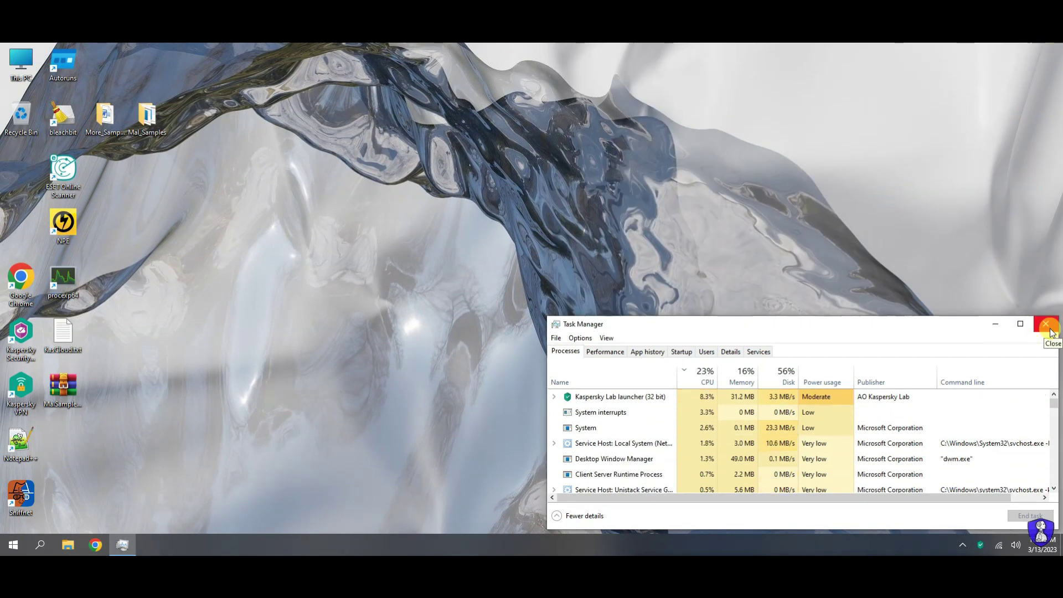
left_click(1046, 324)
- Open the Mal_Samples folder from the desktop and widen its window to show the remaining files in full
double_click(146, 116)
left_click_drag(333, 136, 376, 138)
left_click(191, 165)
left_click_drag(252, 513, 309, 514)
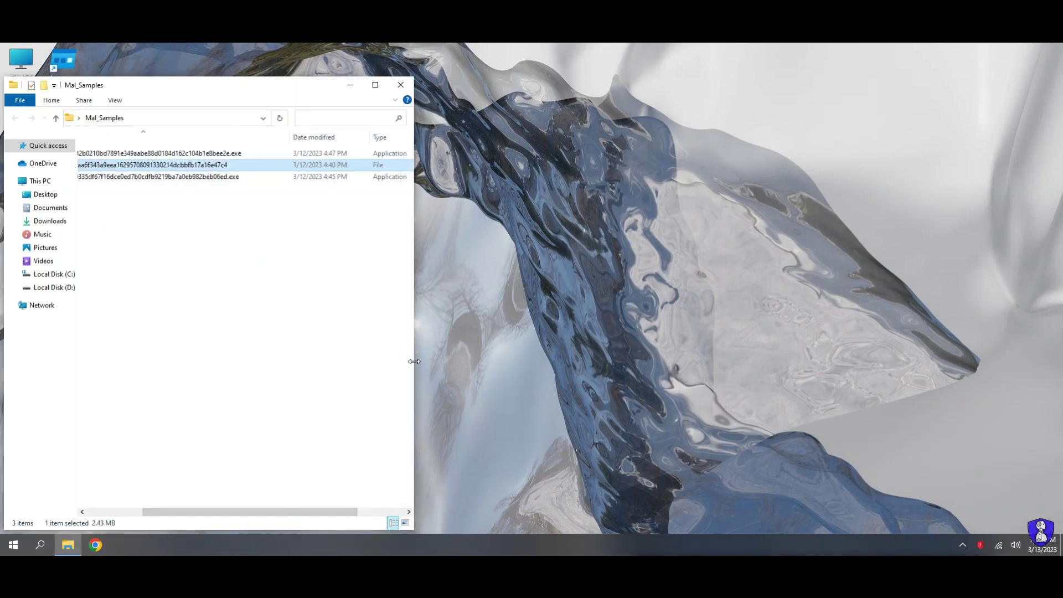
left_click_drag(414, 332, 742, 332)
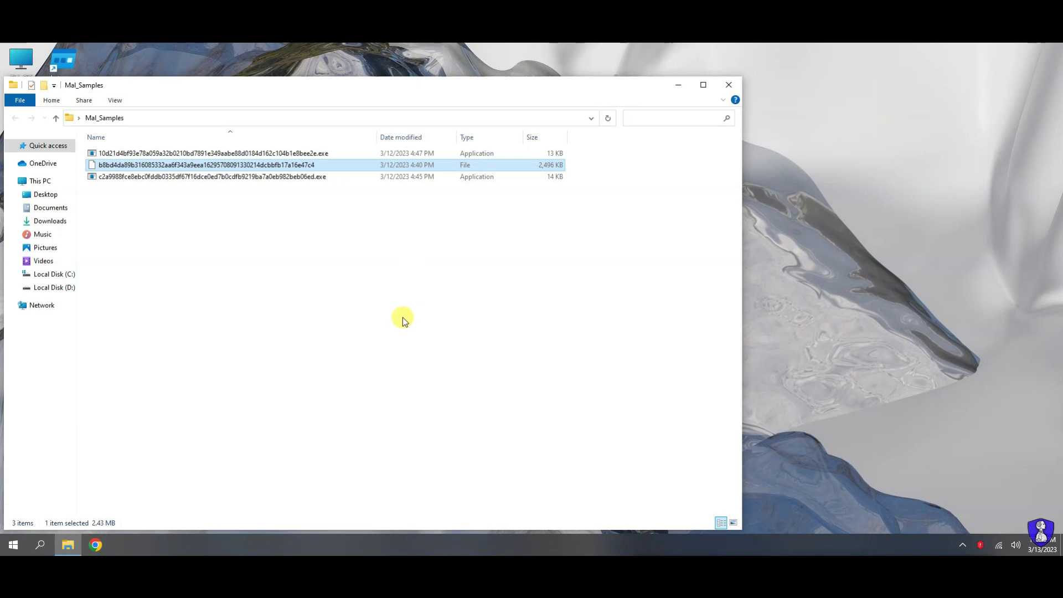
- Go to virustotal.com in Chrome and submit the .doc sample from the More_Samples folder for analysis
left_click(95, 545)
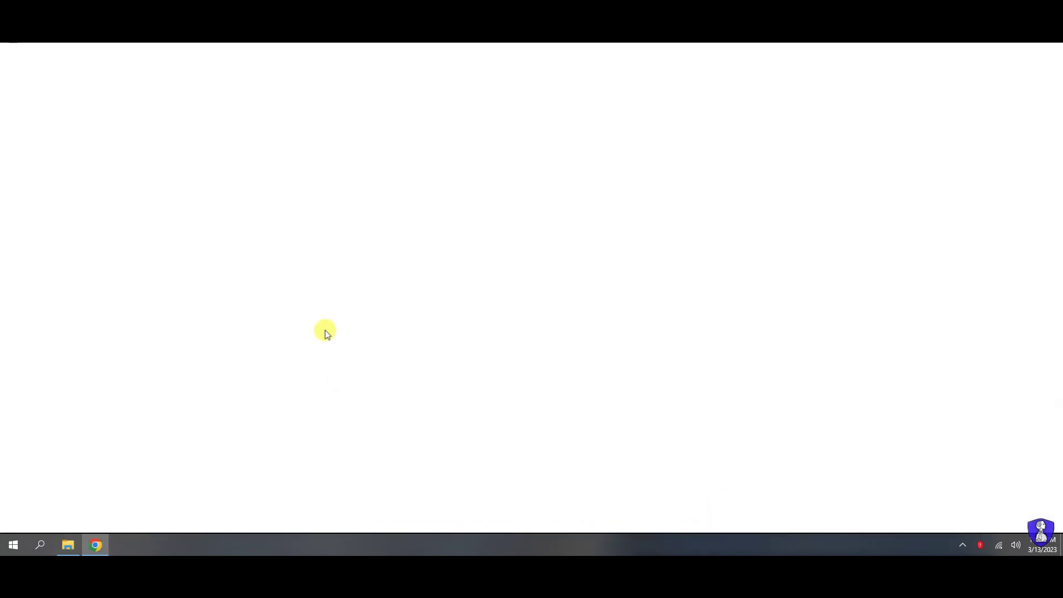
type("virustotal.c")
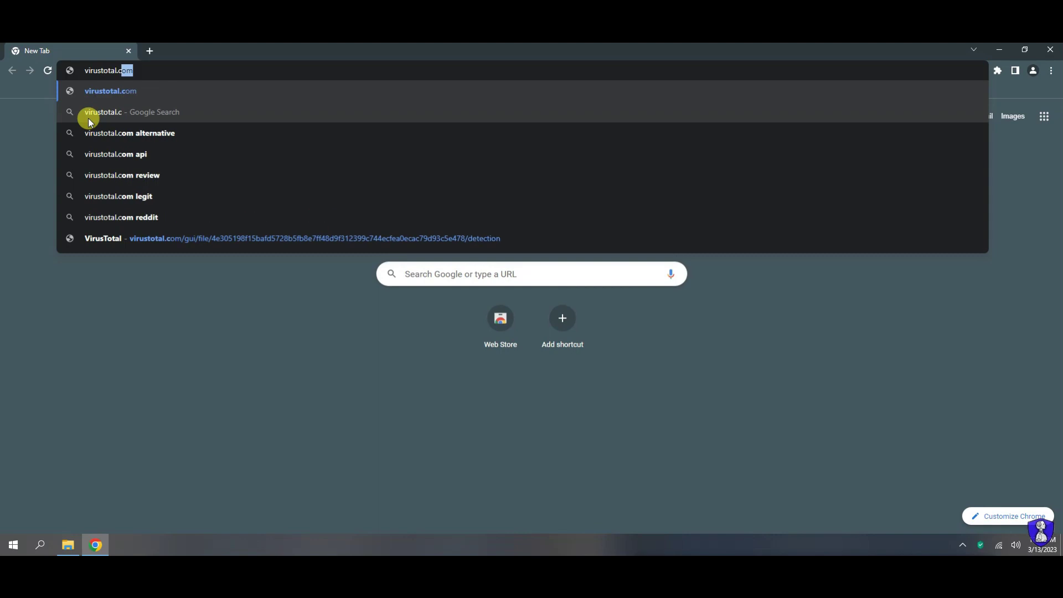
key("Return")
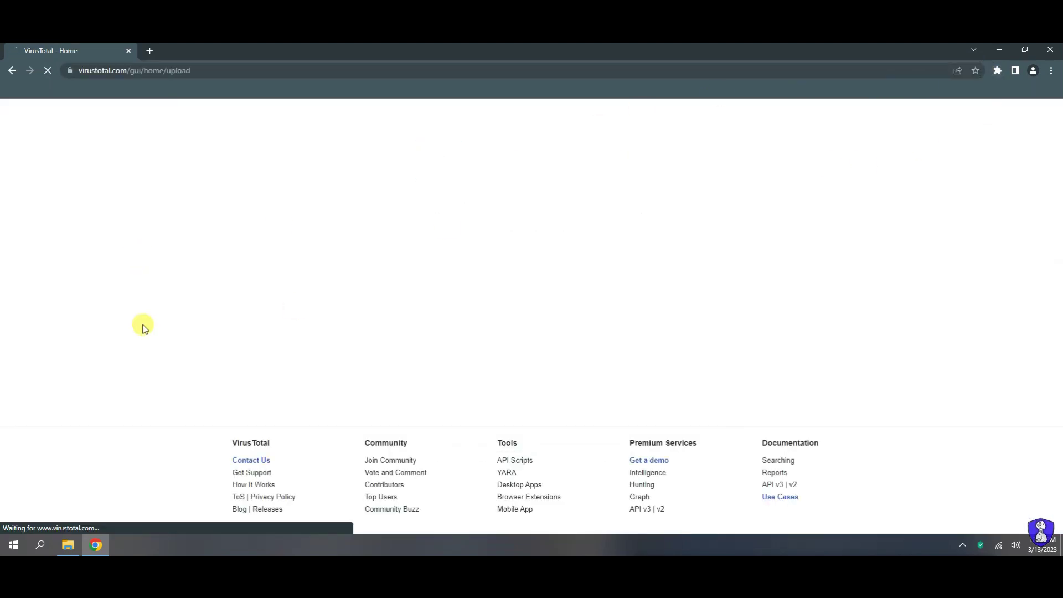
left_click(526, 381)
left_click(45, 141)
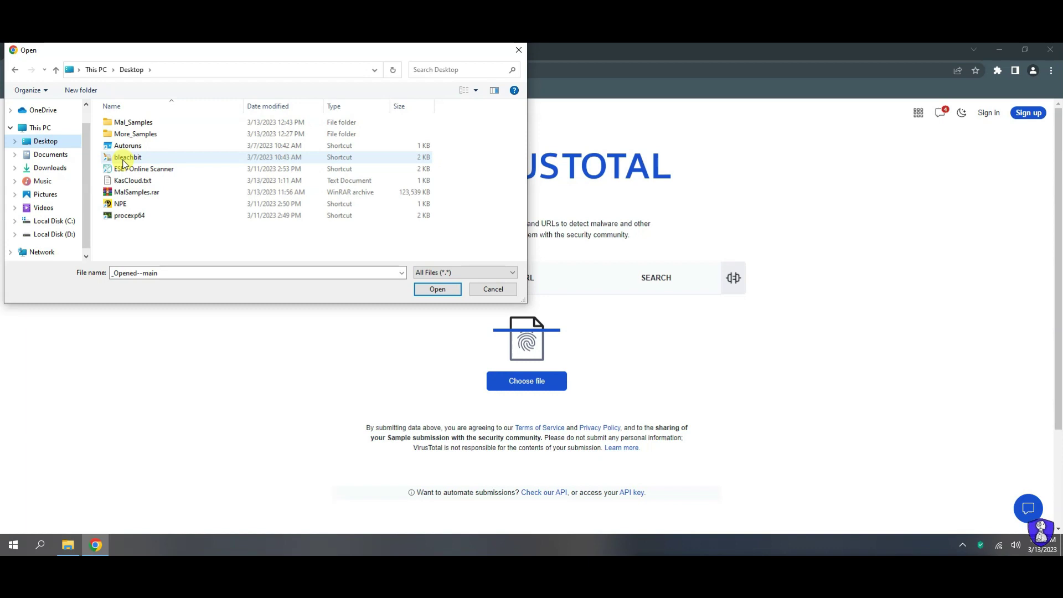
double_click(138, 135)
double_click(161, 122)
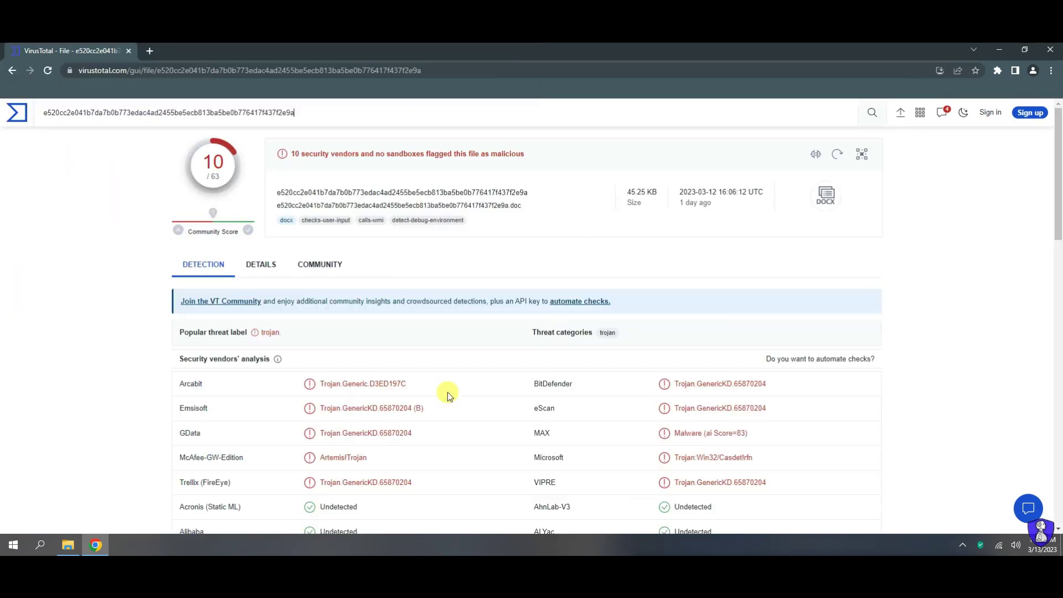
- Examine the VirusTotal verdict and the individual vendor detections for the .doc sample
left_click_drag(287, 154, 579, 157)
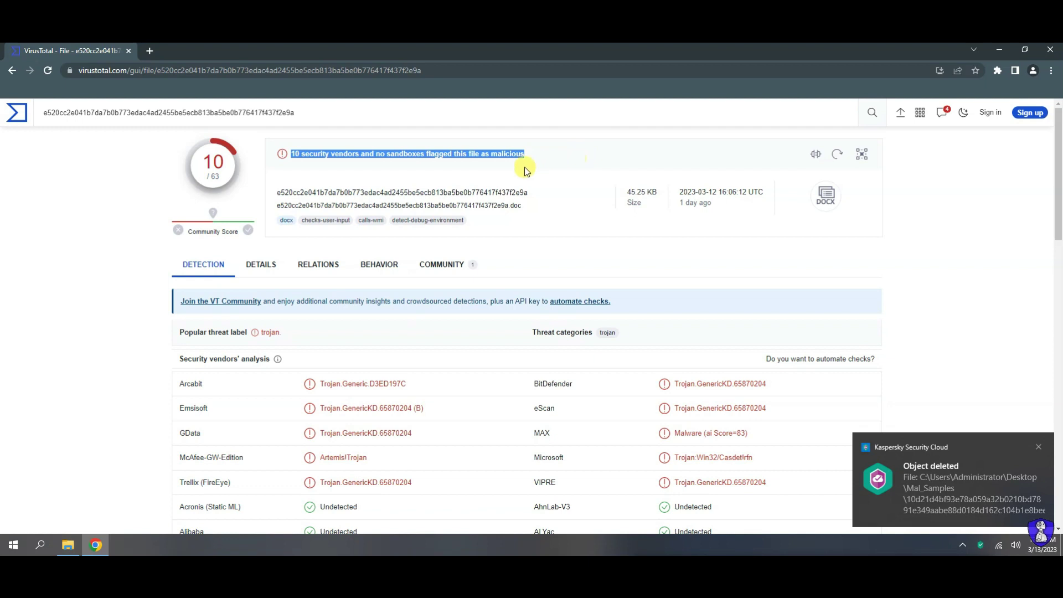
scroll(405, 382, "down", 1)
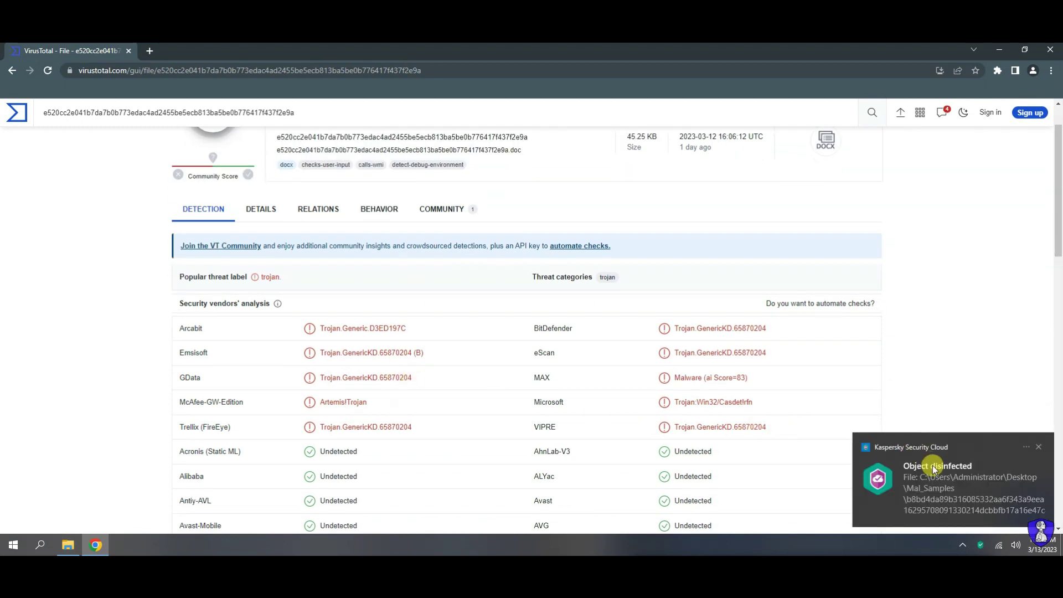
left_click_drag(792, 435, 220, 327)
left_click(482, 373)
scroll(482, 374, "up", 1)
- Submit the extensionless Mal_Samples file whose name begins with b8bd4da89 to VirusTotal and check its verdict
left_click(902, 113)
left_click(559, 334)
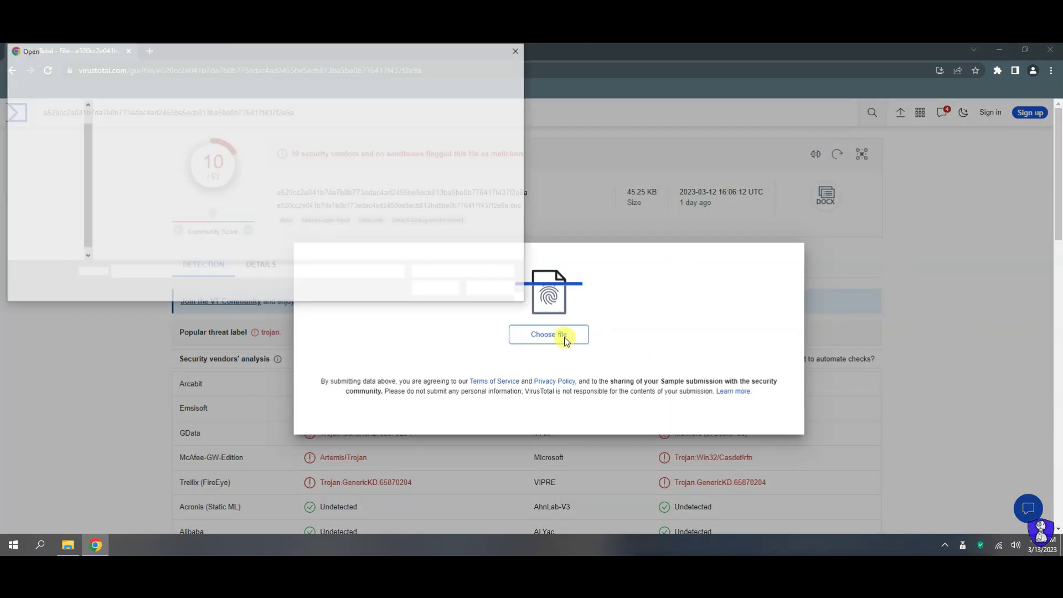
left_click(131, 71)
double_click(137, 124)
left_click(172, 122)
left_click(437, 289)
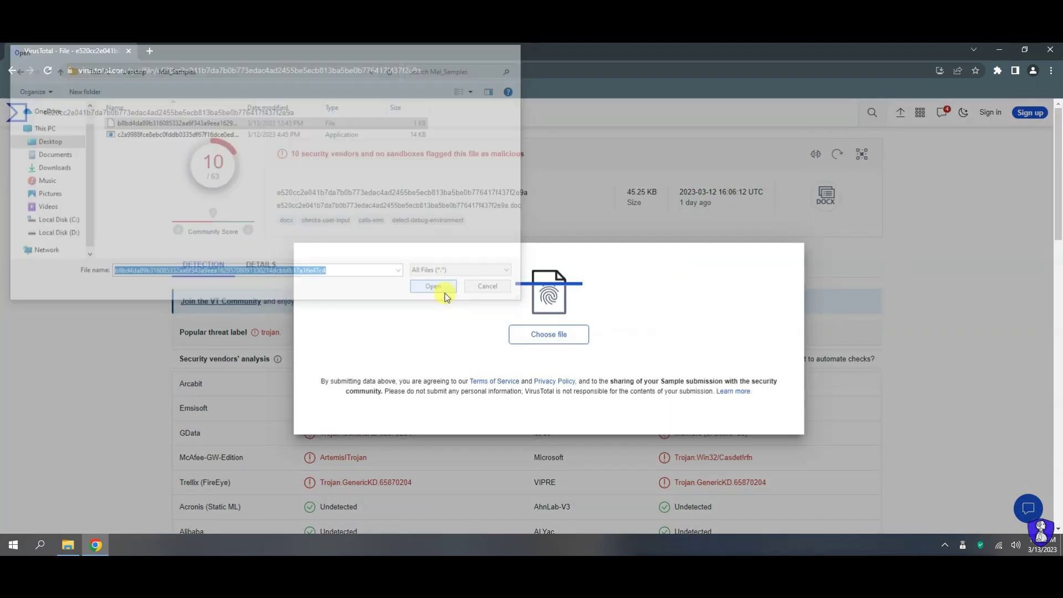
left_click_drag(292, 154, 473, 159)
left_click(440, 235)
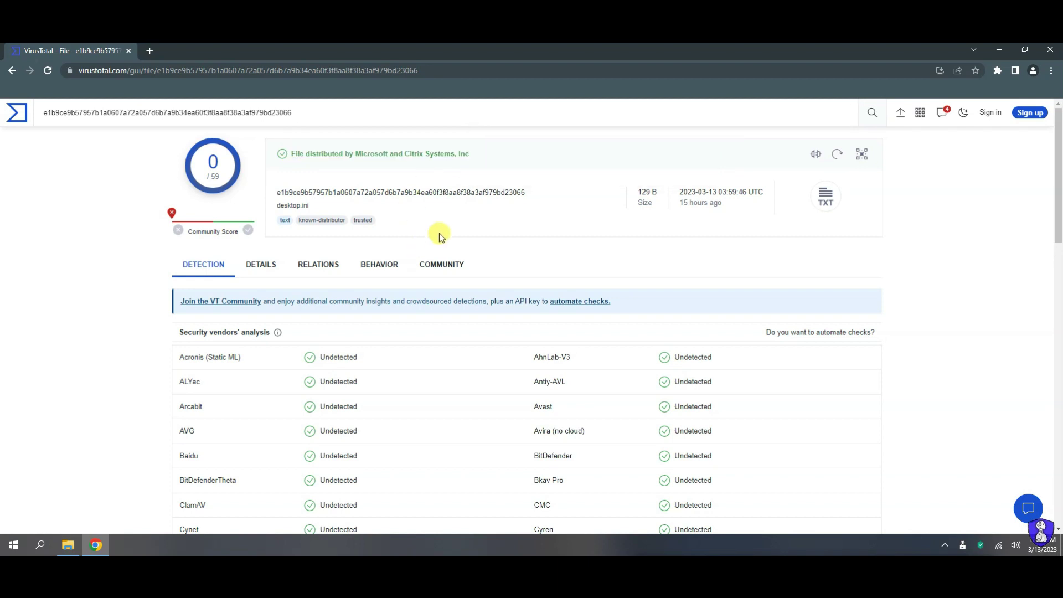
- Delete the file whose name begins with b8bd4da89 from Mal_Samples and minimize the folder window
left_click(67, 545)
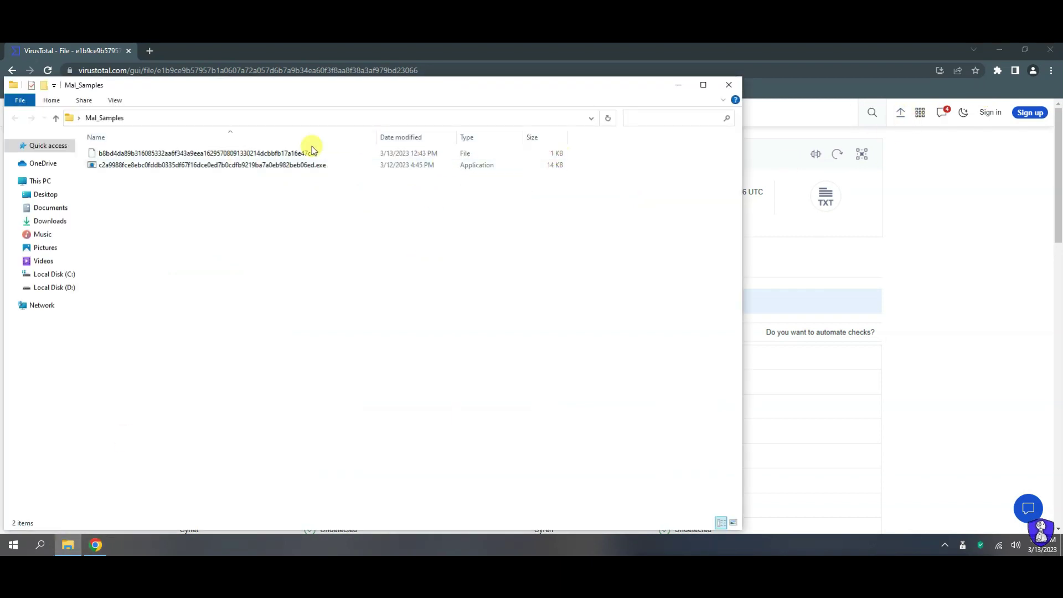
key("Delete")
left_click(678, 85)
- Submit the .exe sample whose name begins with c2a9988f from Mal_Samples to VirusTotal
left_click(898, 113)
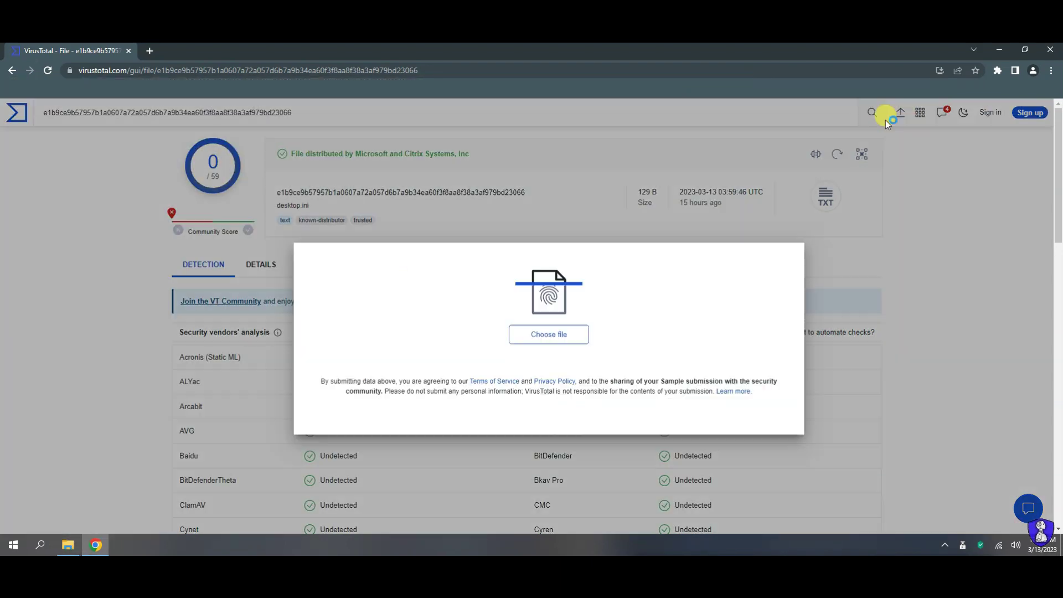
left_click(549, 334)
left_click(144, 123)
left_click(436, 290)
- Examine the VirusTotal verdict, threat label and vendor detections for the submitted .exe sample
left_click_drag(282, 152, 588, 167)
scroll(301, 290, "down", 2)
left_click_drag(350, 221, 258, 221)
scroll(278, 391, "down", 2)
scroll(277, 391, "down", 4)
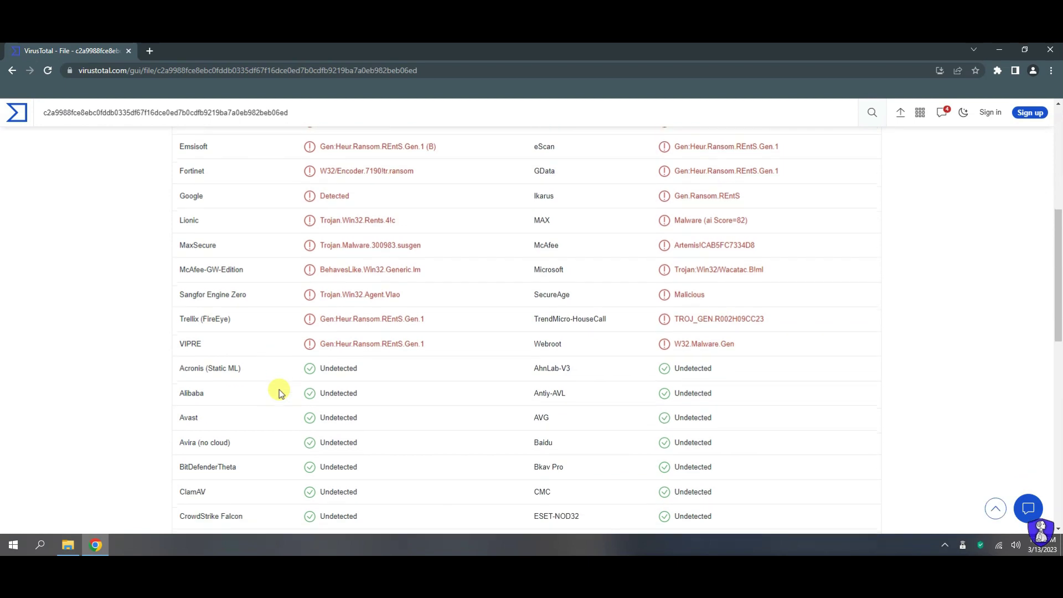
left_click_drag(533, 483, 729, 486)
scroll(775, 481, "up", 8)
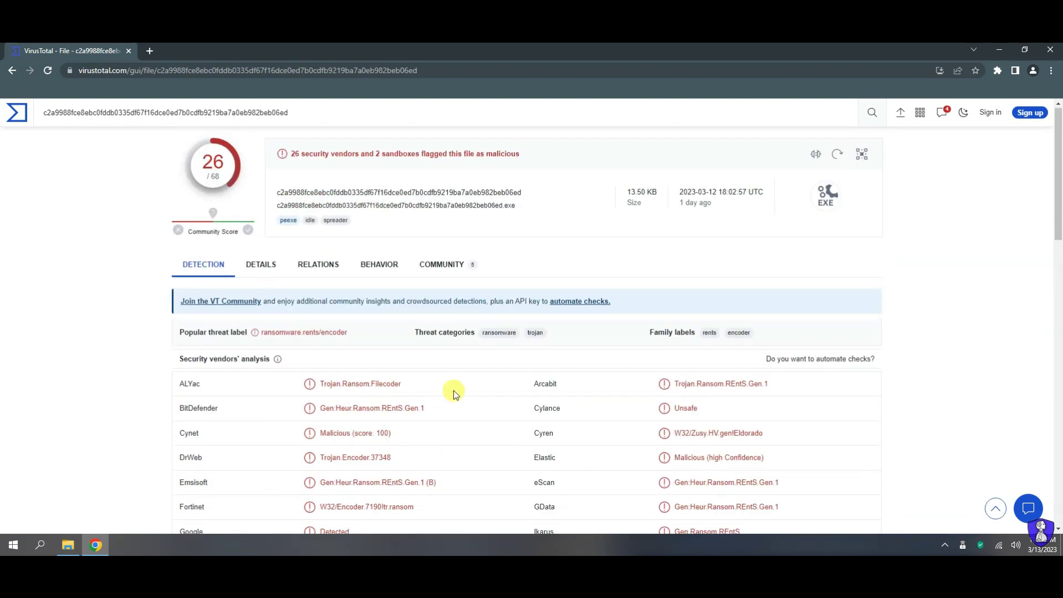
- Close the VirusTotal page, run the .exe sample beginning with c2a9988f from Mal_Samples, and minimize the folder window
left_click(1049, 56)
double_click(146, 117)
left_click(123, 153)
right_click(129, 154)
left_click(159, 164)
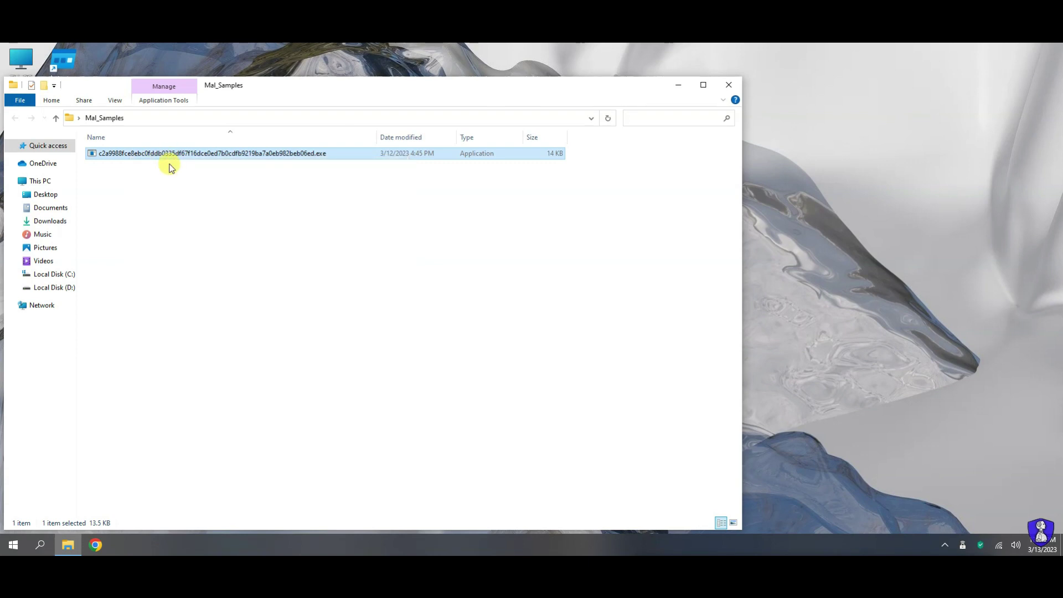
left_click(677, 85)
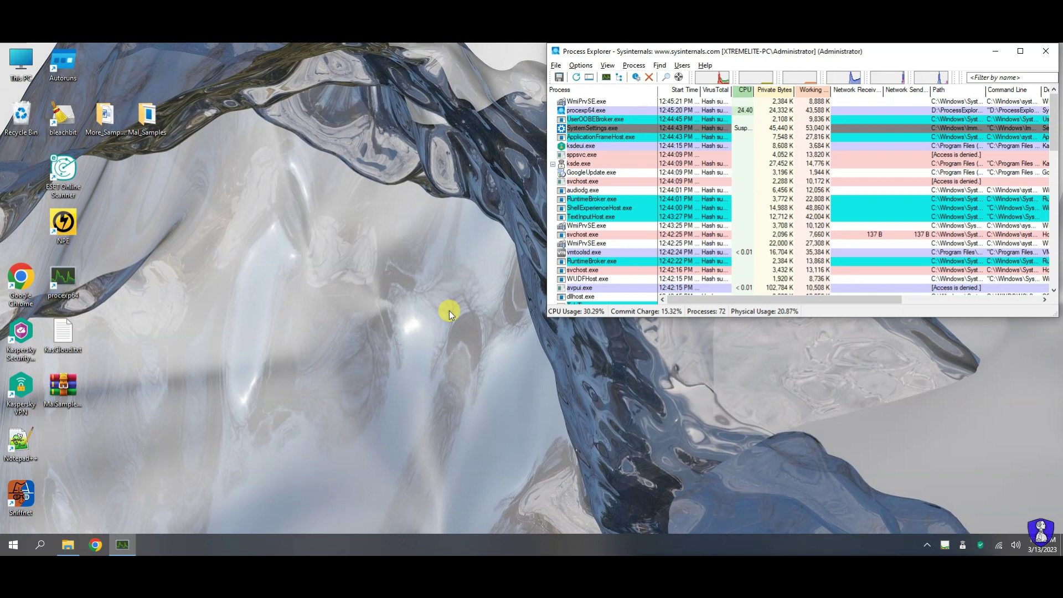
- Run the .exe sample in Mal_Samples again beside Process Explorer, narrowing the folder window first and closing it at the end
double_click(150, 123)
left_click_drag(737, 221, 423, 182)
right_click(127, 153)
left_click(163, 160)
left_click(410, 85)
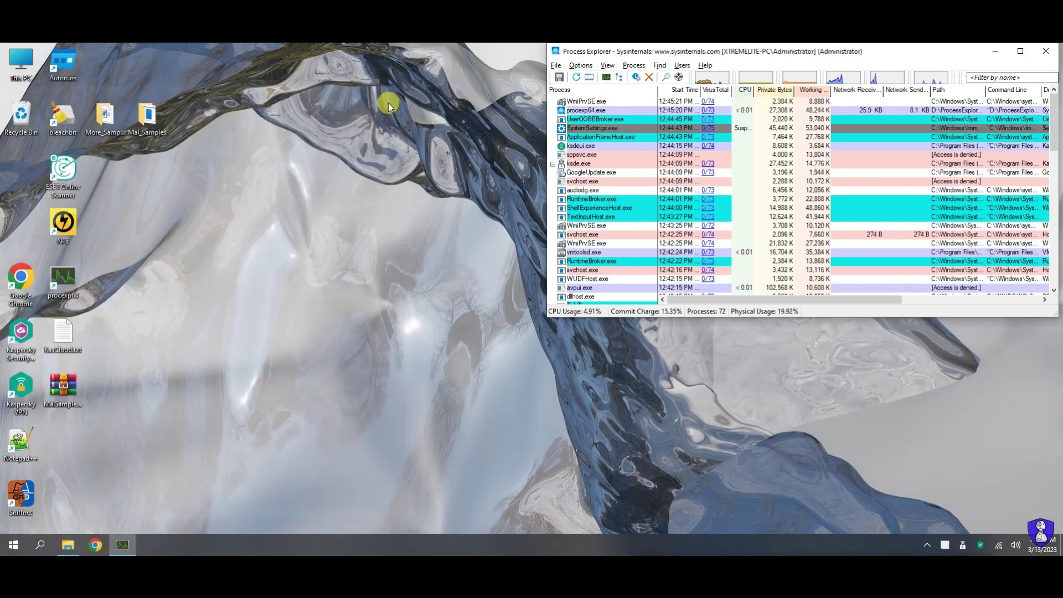
- Close Process Explorer, permanently delete the desktop's sample folders, and empty the Recycle Bin
left_click(1046, 51)
key("shift+Delete")
key("Return")
right_click(30, 111)
left_click(90, 123)
left_click(575, 338)
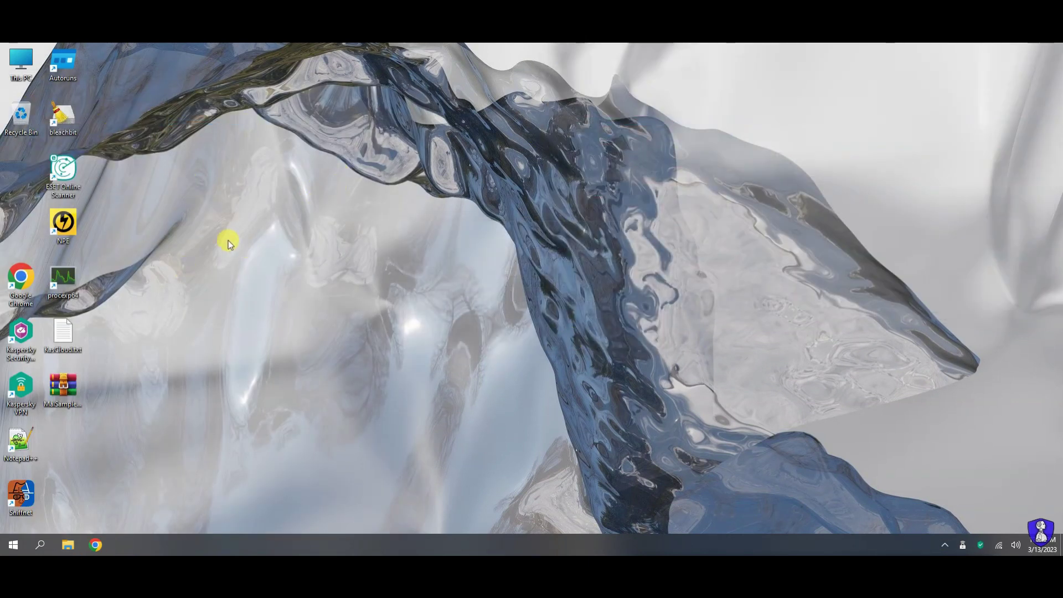
- Launch Norton Power Eraser, start a Full System Scan, and cancel it
double_click(63, 225)
left_click(716, 419)
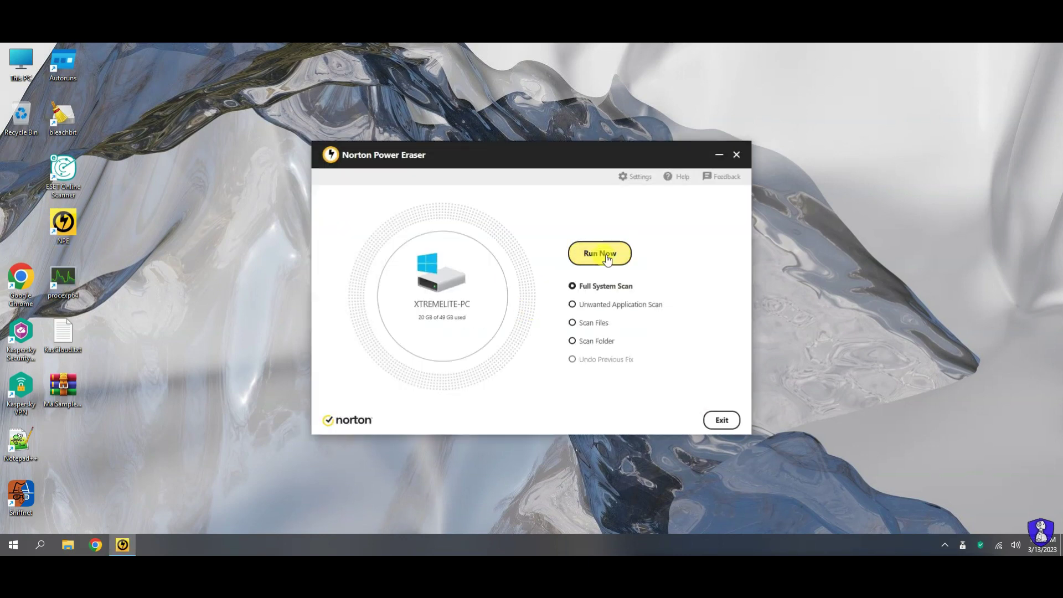
left_click(606, 256)
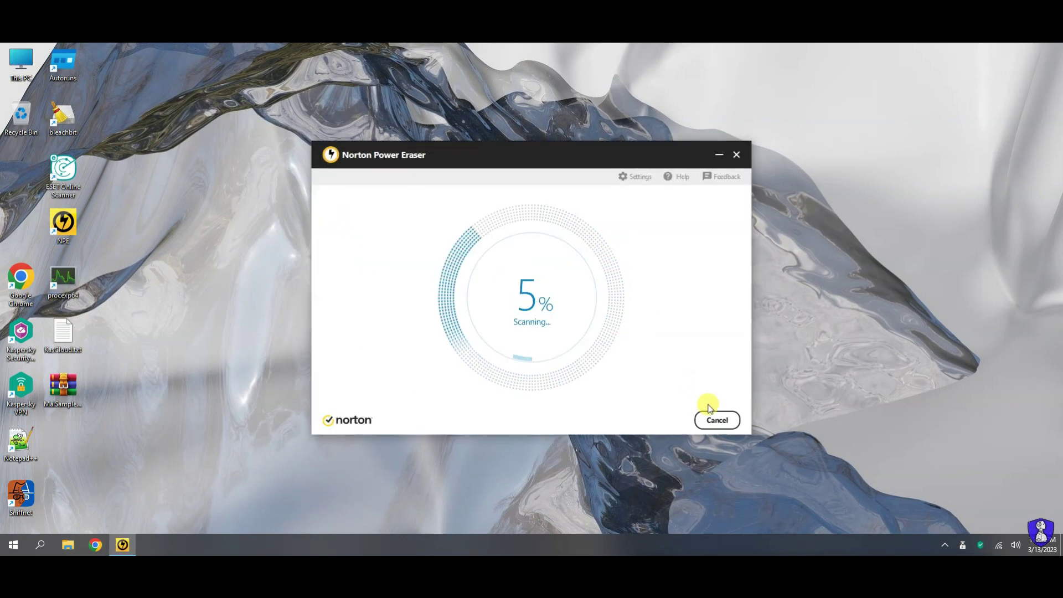
left_click(717, 420)
- Visit the Norton Power Eraser settings, run the scan again, and exit without fixing the listed sniffnet item
left_click(635, 177)
left_click(727, 419)
left_click(600, 249)
left_click(620, 349)
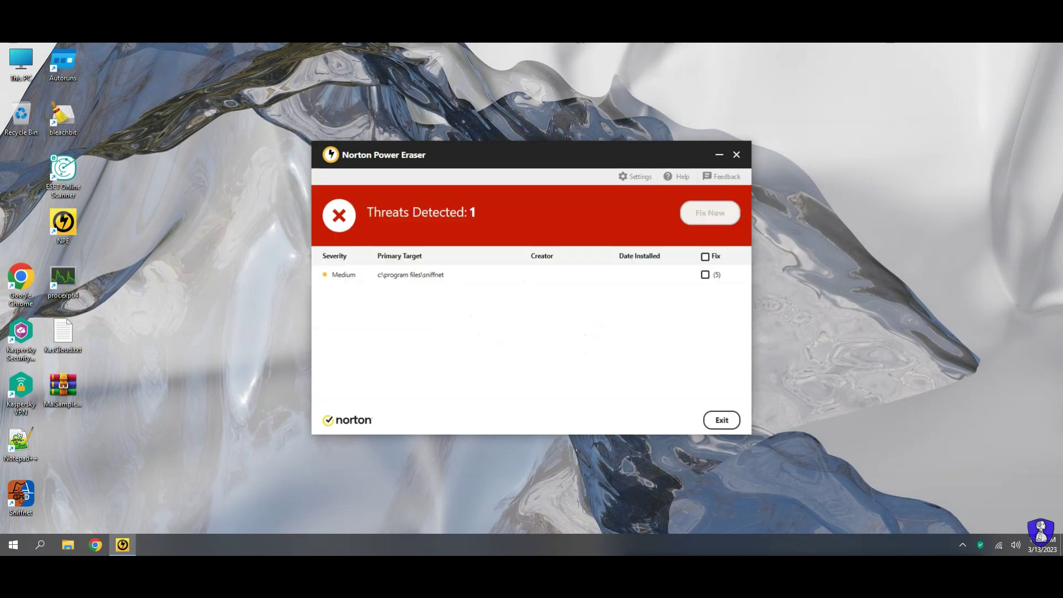
left_click(241, 500)
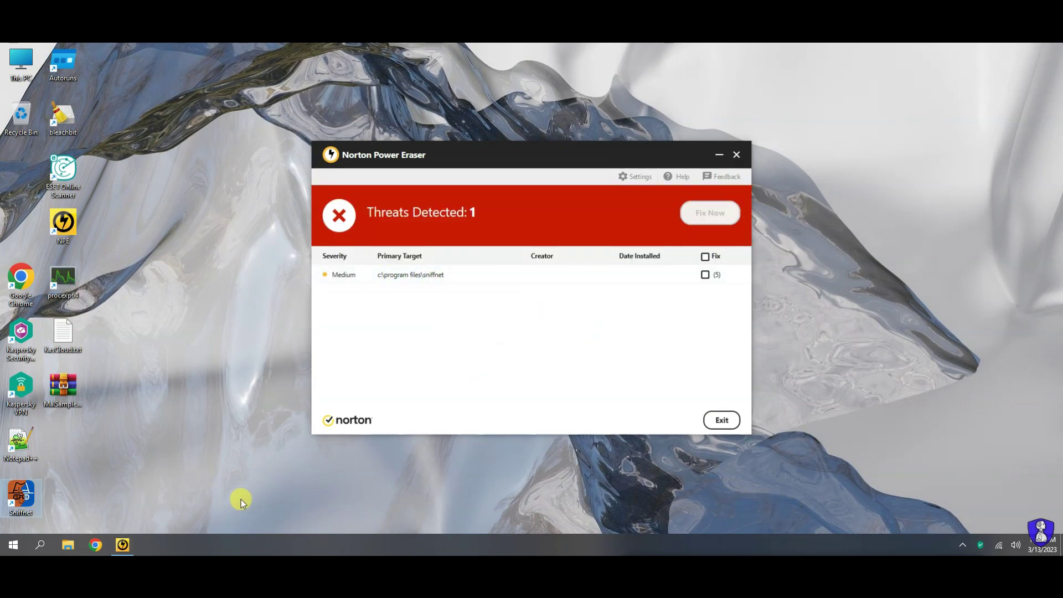
left_click(722, 421)
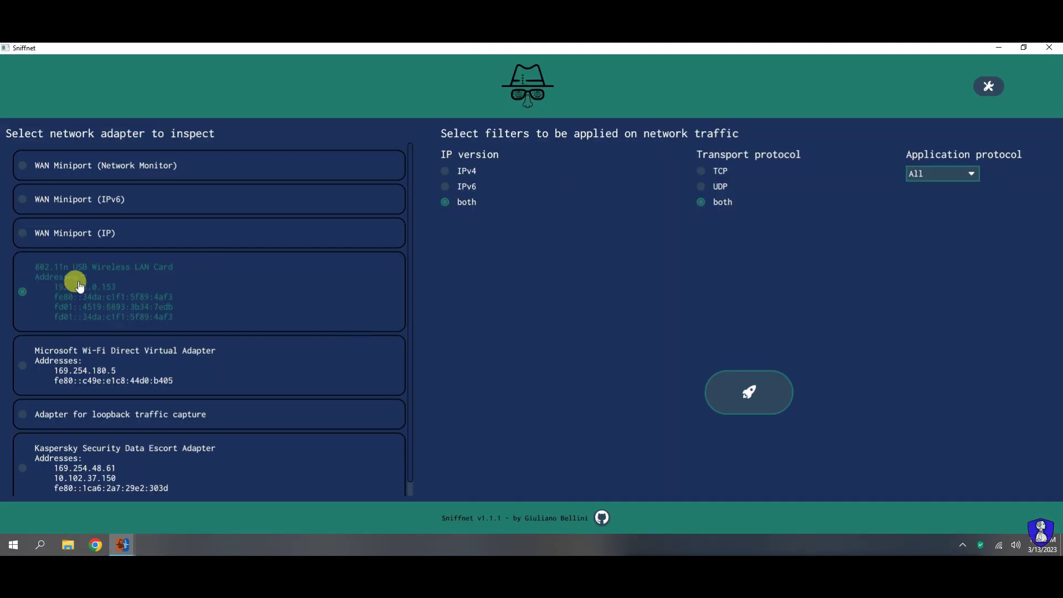
- Examine the unfiltered traffic of the 802.11n USB Wireless LAN Card in Sniffnet and the startup entries in Autoruns
left_click(750, 390)
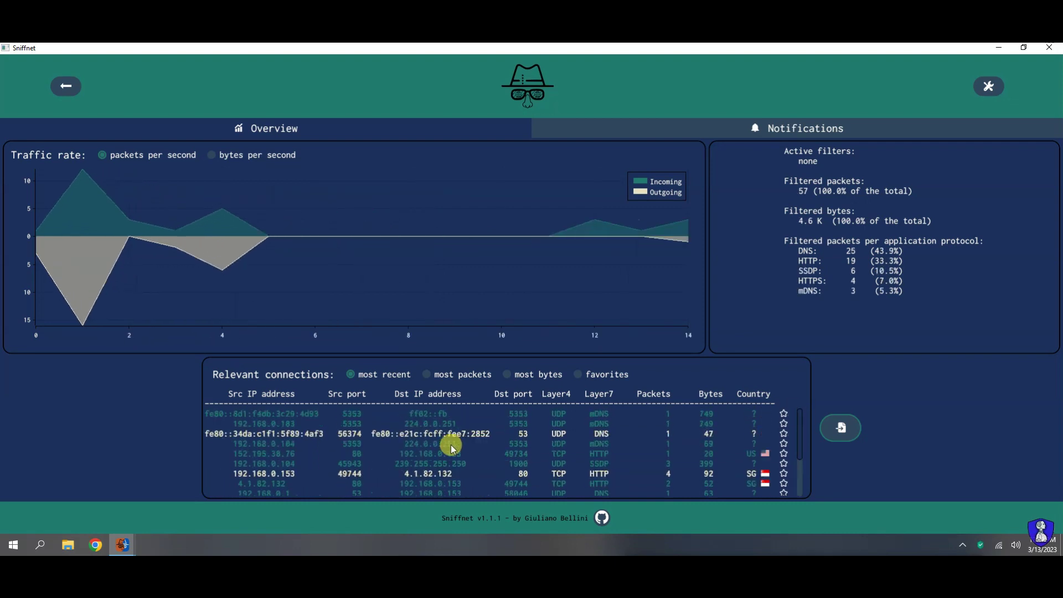
left_click(1049, 47)
right_click(369, 224)
left_click(390, 259)
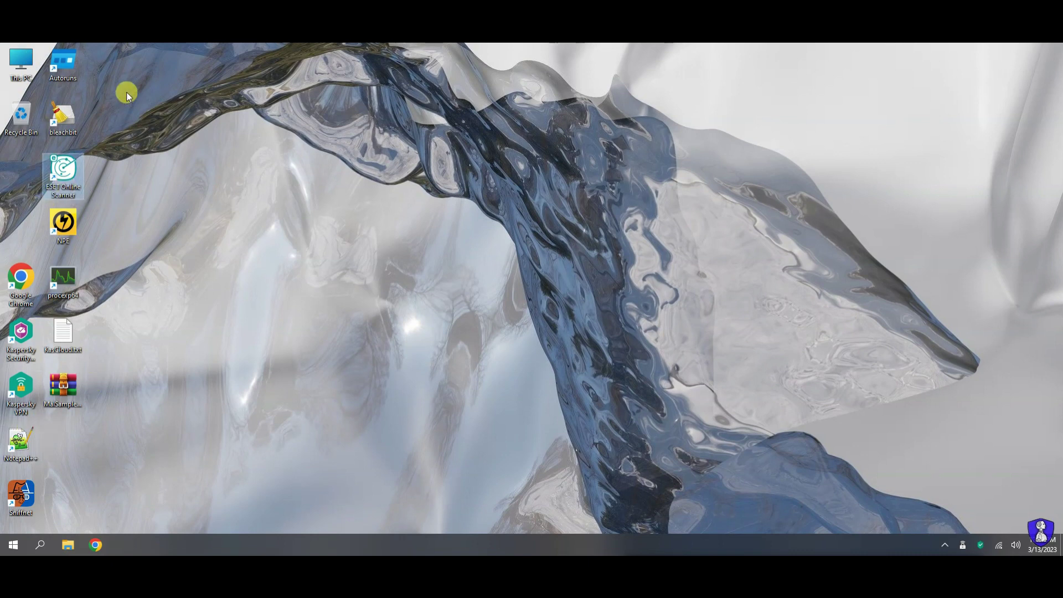
double_click(63, 62)
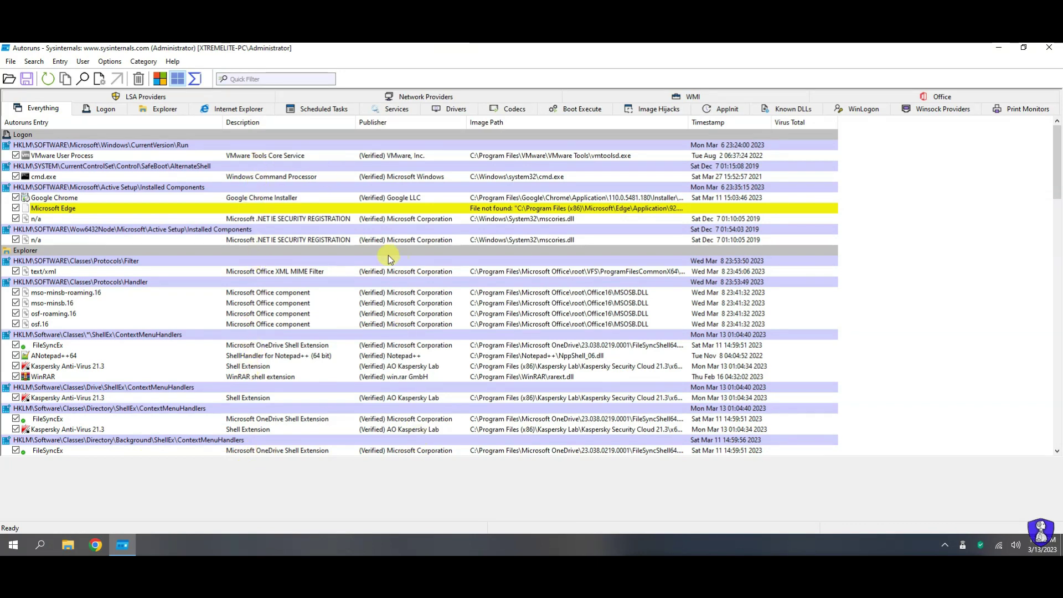
left_click(1049, 47)
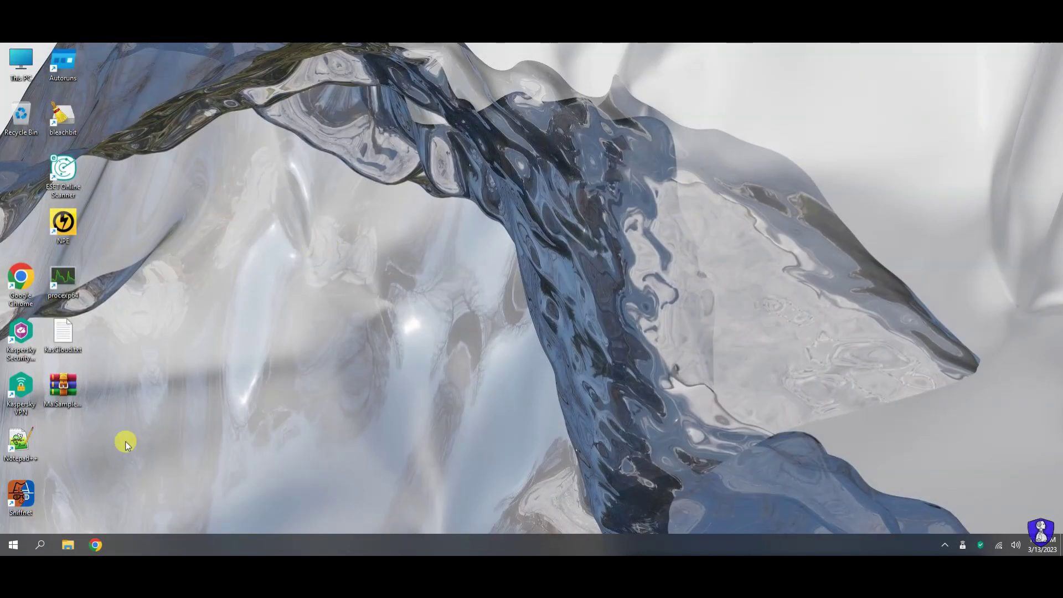
- Run HitmanPro_x64.exe from Local Disk (D:), scan the system for malware, and close the scan results
left_click(64, 546)
double_click(260, 271)
right_click(114, 258)
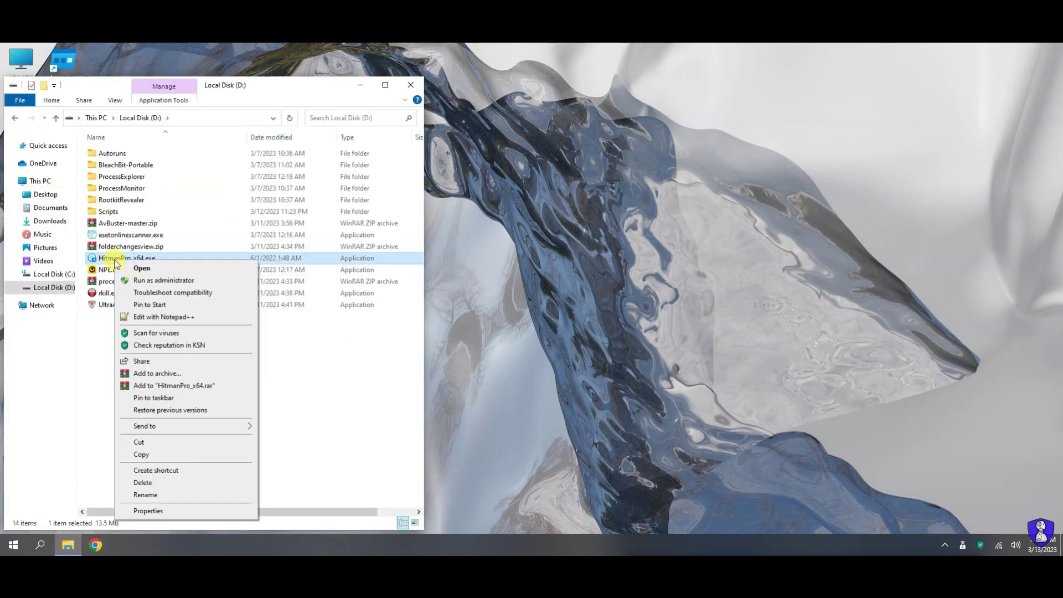
left_click(203, 263)
left_click_drag(501, 130, 501, 78)
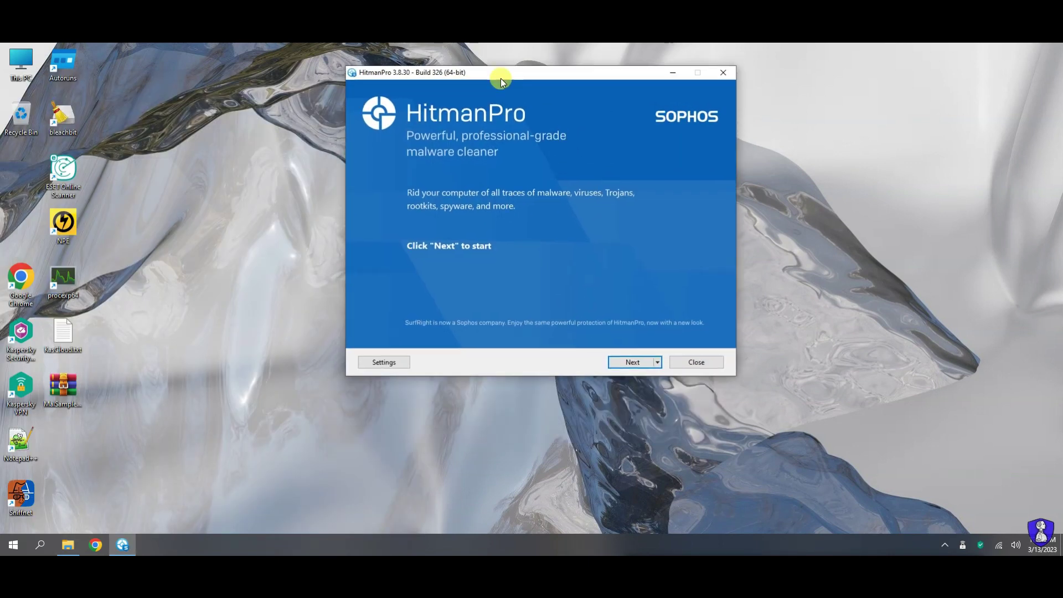
left_click(631, 361)
left_click(631, 363)
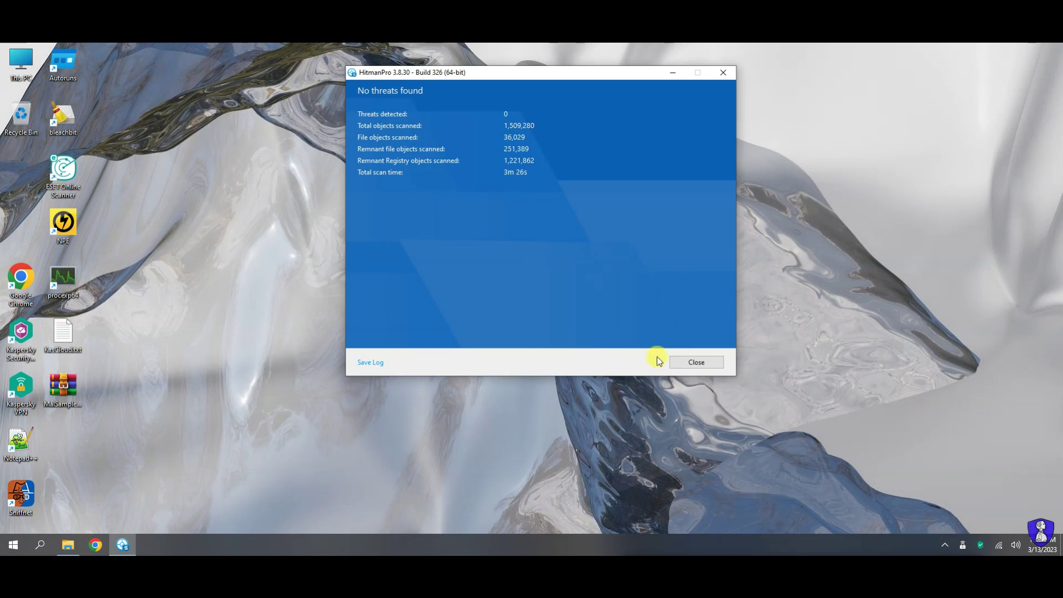
left_click(697, 365)
- Close the Local Disk (D:) window, refresh the desktop, and end the Windows session
left_click(68, 545)
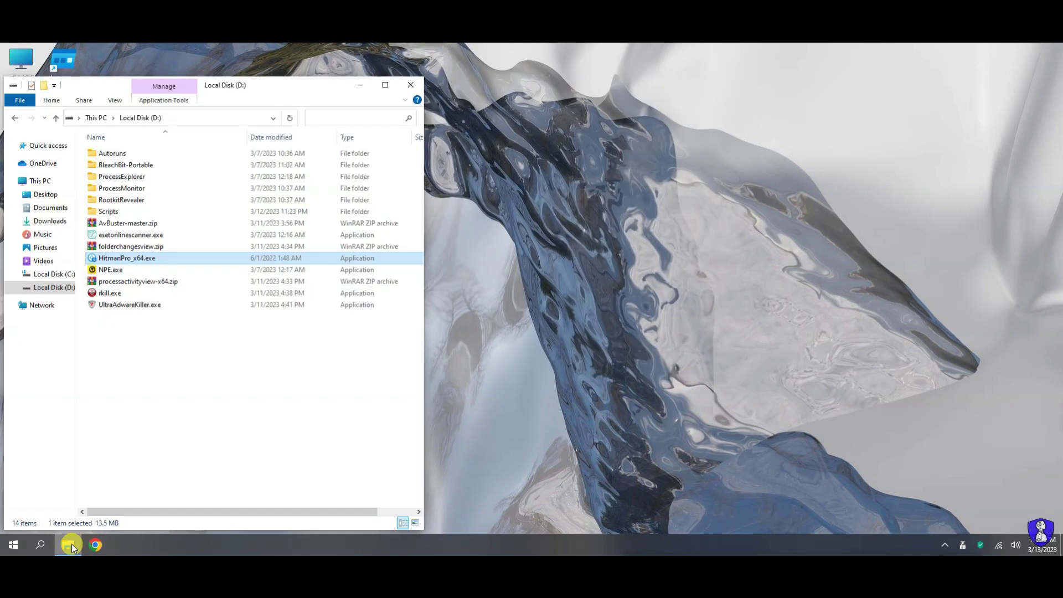
left_click(410, 85)
right_click(273, 199)
left_click(281, 232)
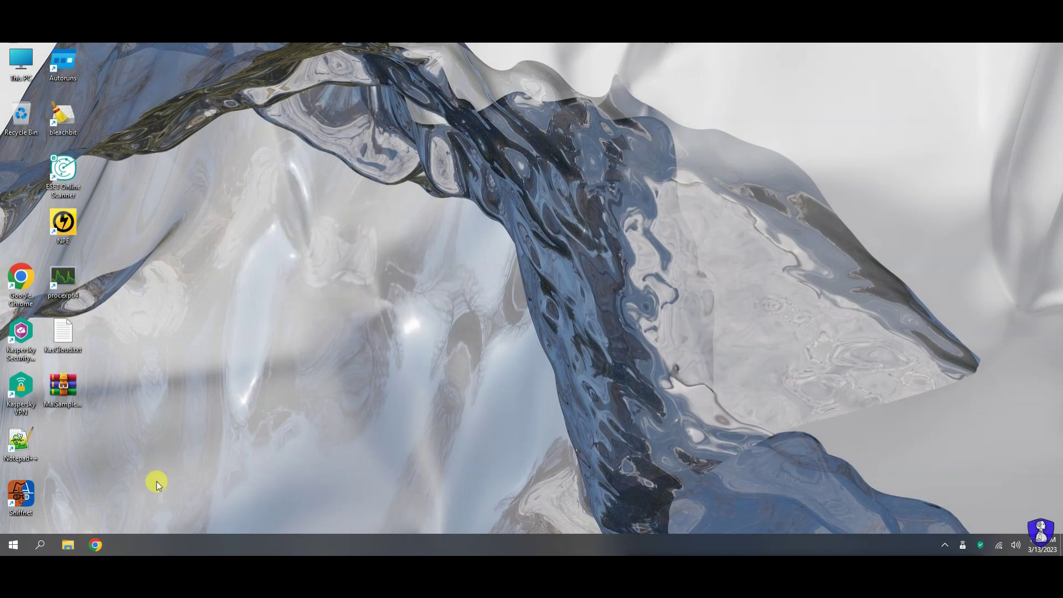
right_click(28, 533)
mouse_move(40, 515)
left_click(191, 491)
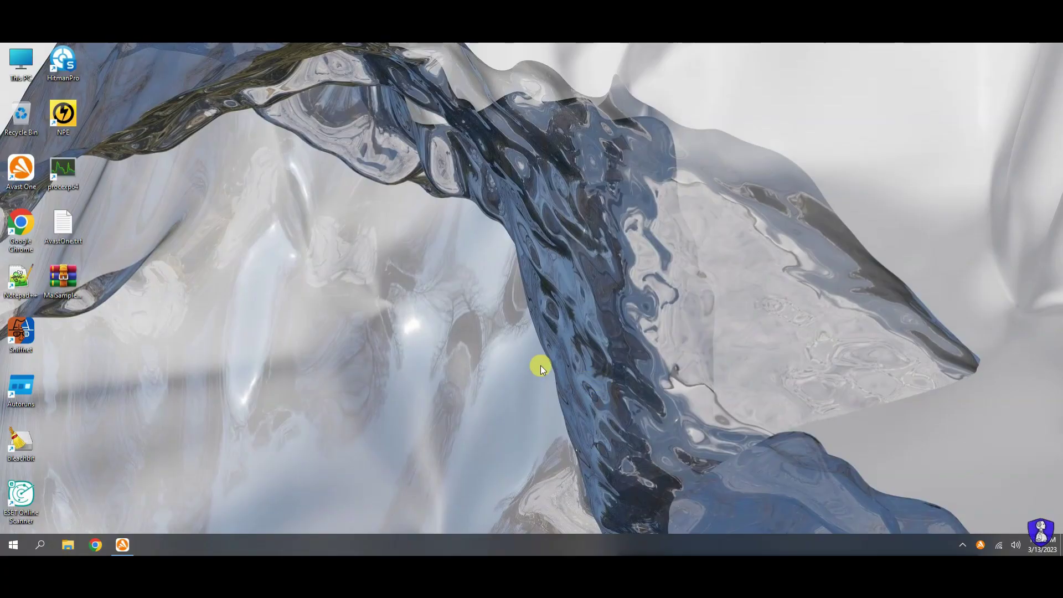
- Open Avast One and examine its home overview and the VPN Secure Connection status page
left_click(123, 545)
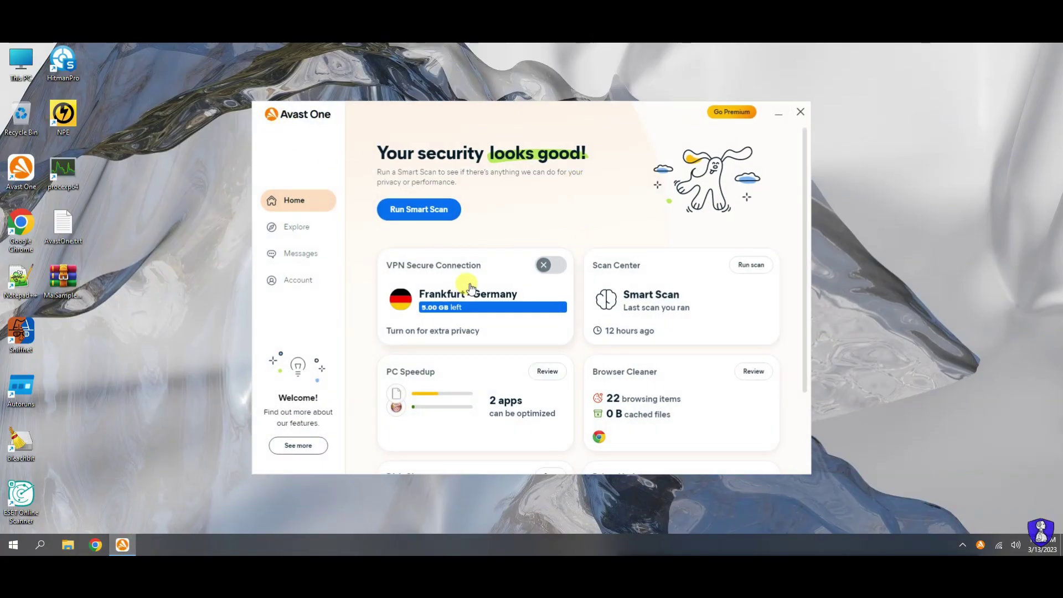
scroll(653, 272, "down", 2)
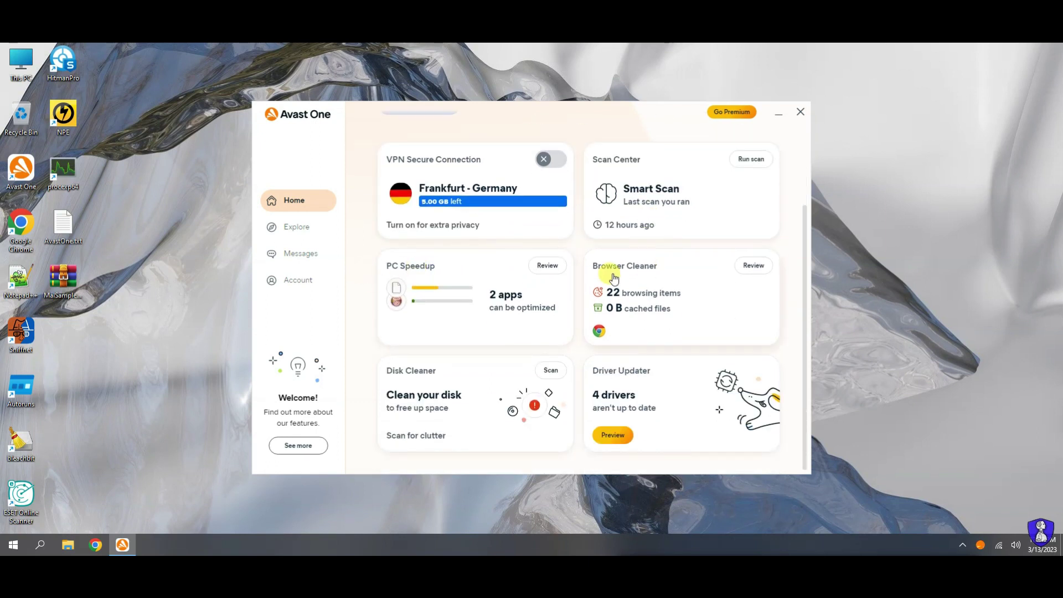
scroll(506, 350, "up", 2)
left_click(496, 300)
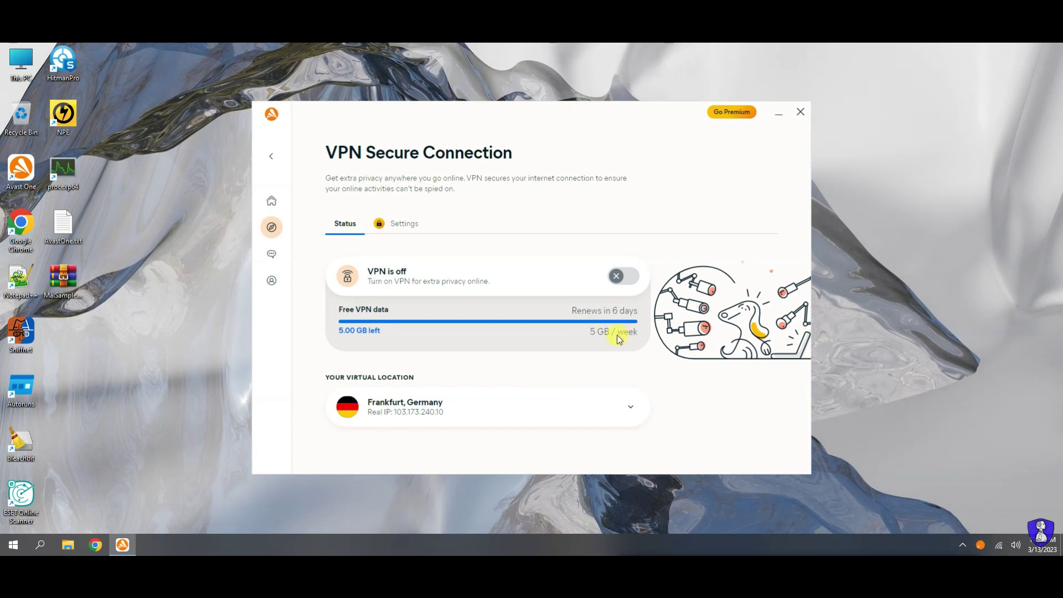
left_click(273, 161)
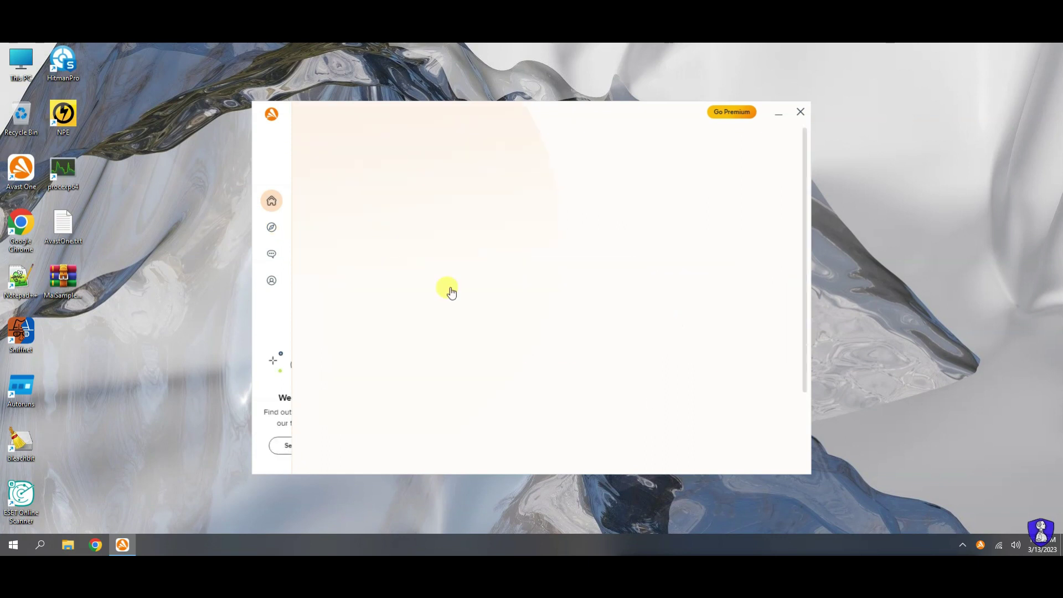
- Review the Boot-Time Scan options in the Scan Center and close them without scheduling a scan
left_click(653, 286)
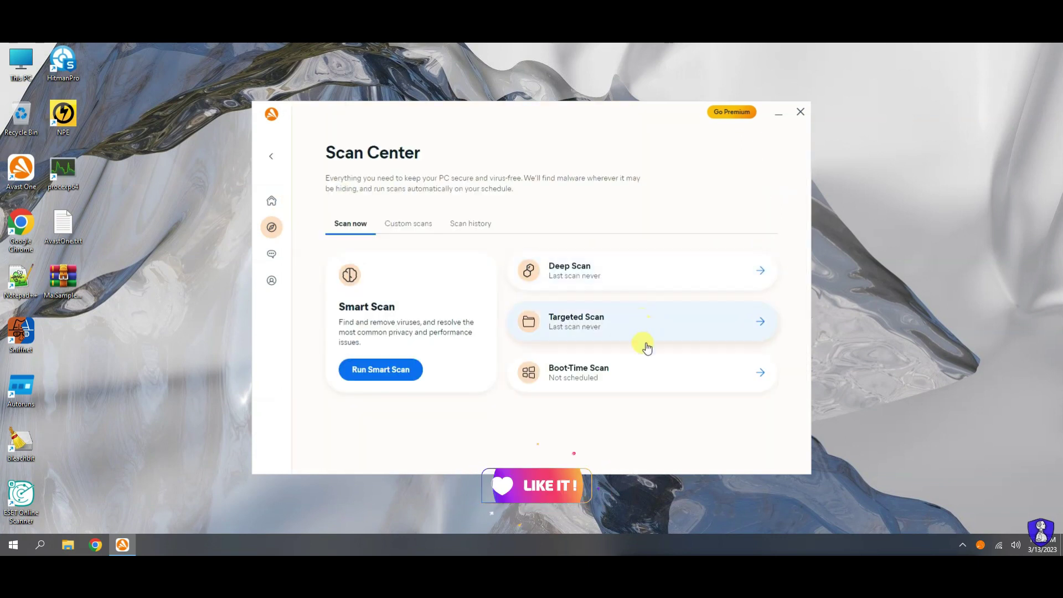
left_click(642, 374)
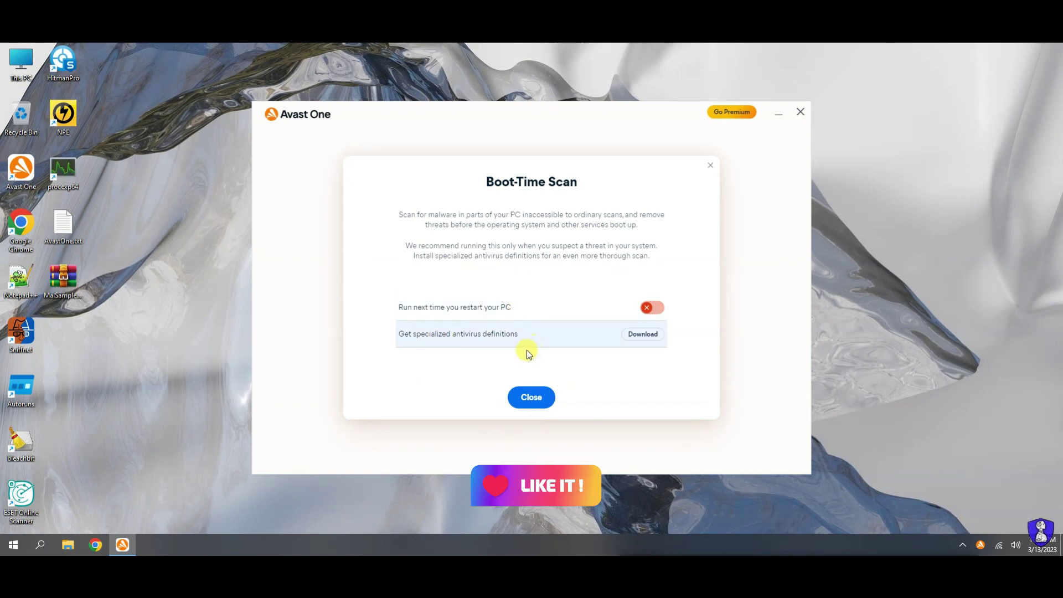
left_click(531, 397)
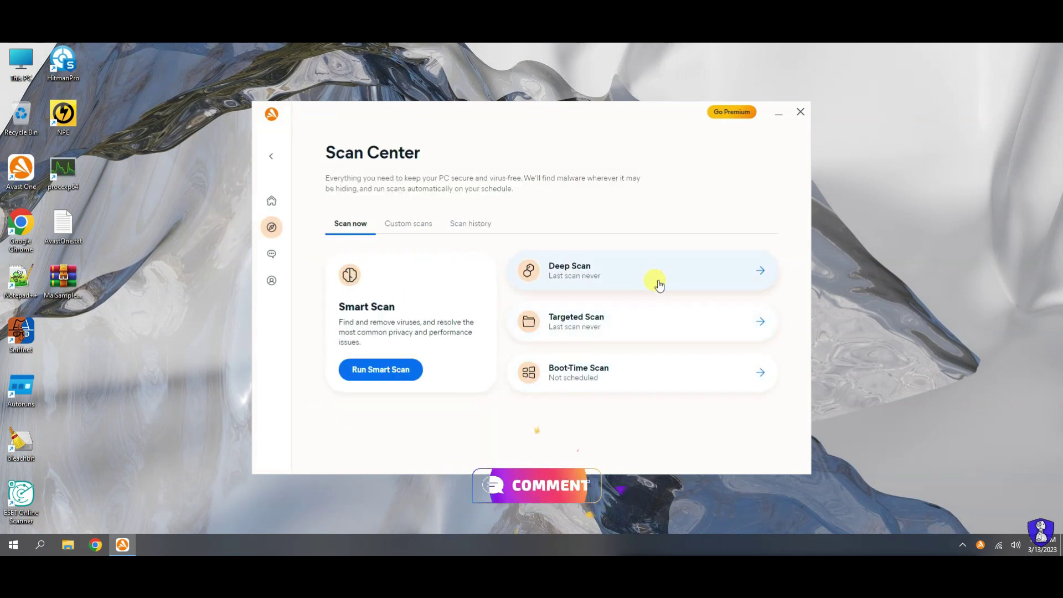
- Start a Deep Scan from the Scan Center, stop it, and dismiss its results
left_click(659, 285)
left_click(532, 439)
left_click(566, 439)
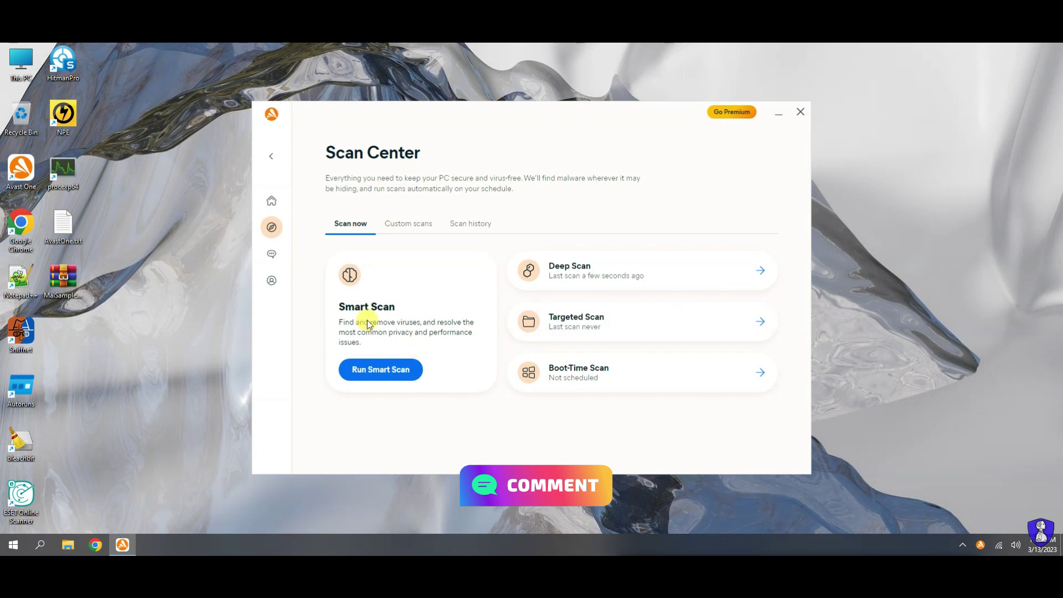
- Look through the Scan Center's custom scans and scan history, and return to the available scans
left_click(408, 223)
left_click(470, 223)
left_click(346, 225)
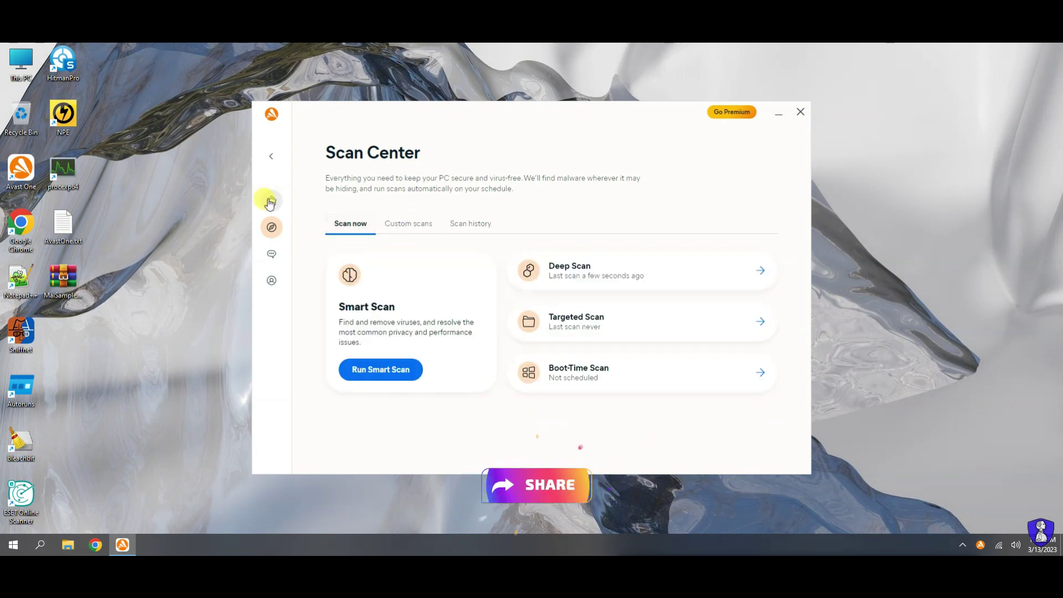
- Remove the selected Google Chrome browsing items with Browser Cleaner and finish the cleanup
left_click(270, 202)
scroll(681, 288, "down", 5)
left_click(682, 287)
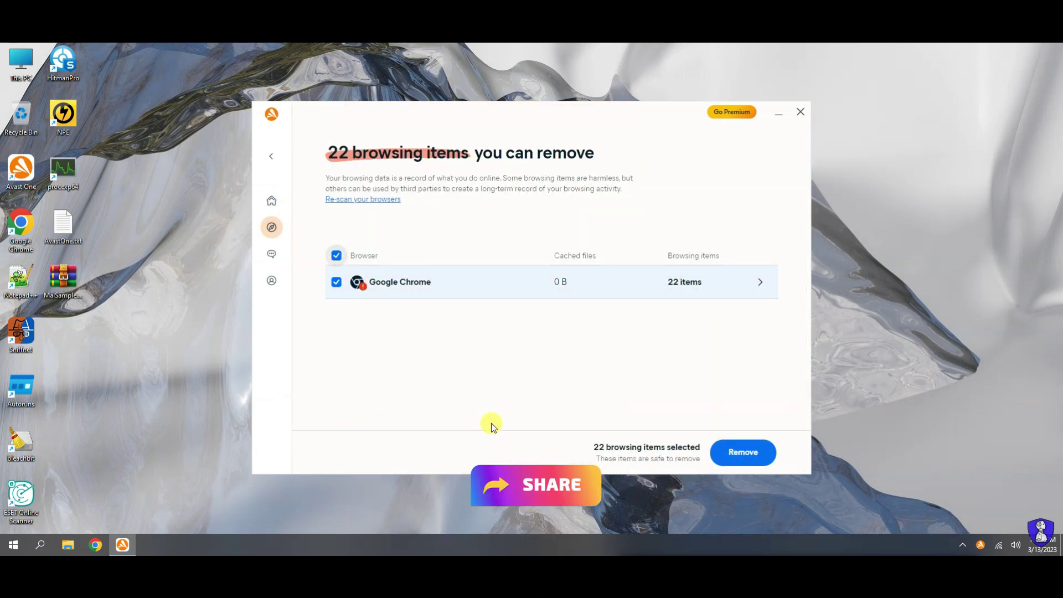
left_click(743, 452)
left_click(500, 355)
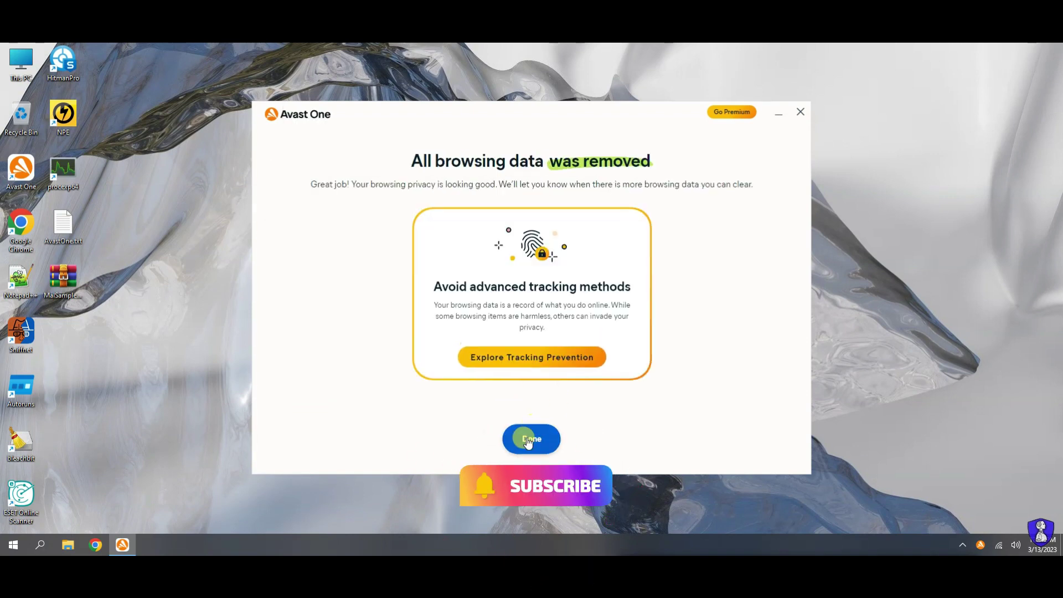
left_click(528, 439)
- Examine the apps listed in PC Speedup and their performance impact
left_click(493, 339)
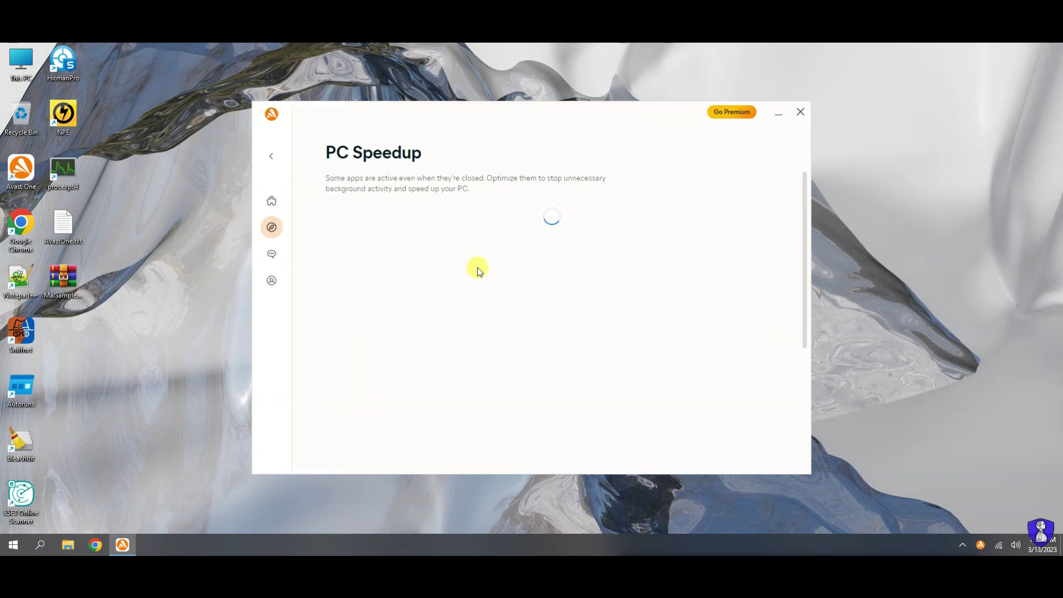
scroll(473, 332, "down", 3)
scroll(475, 354, "up", 3)
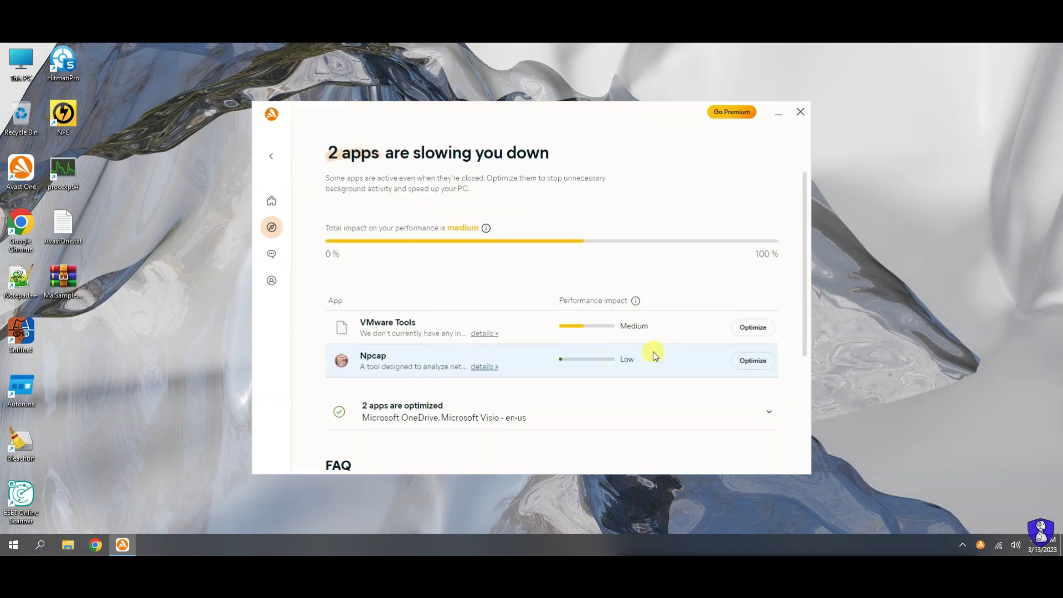
- Return to the Avast One home page and scan the disk for clutter with Disk Cleaner
left_click(272, 201)
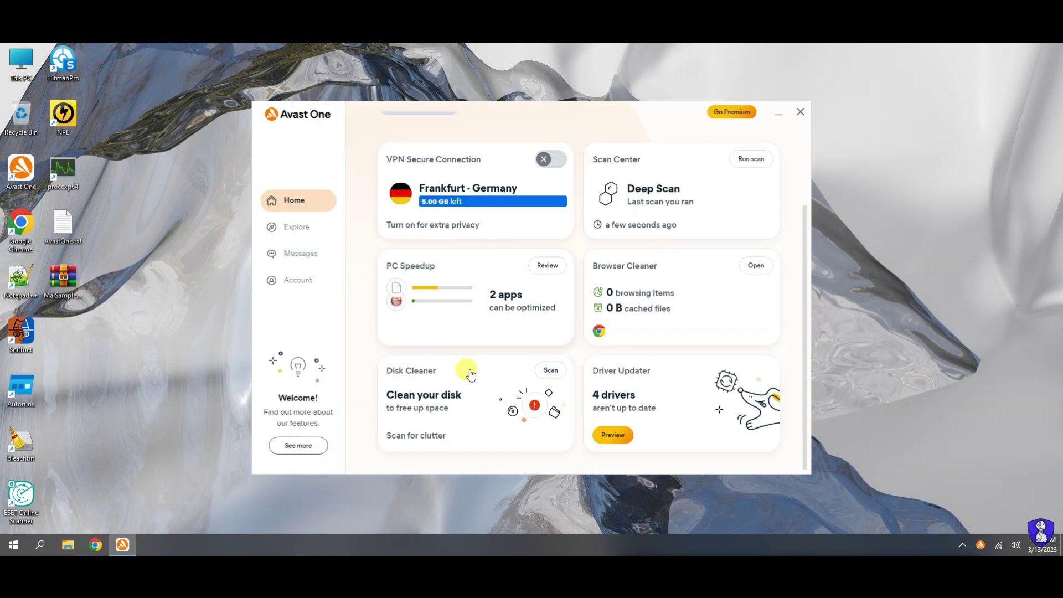
left_click(458, 403)
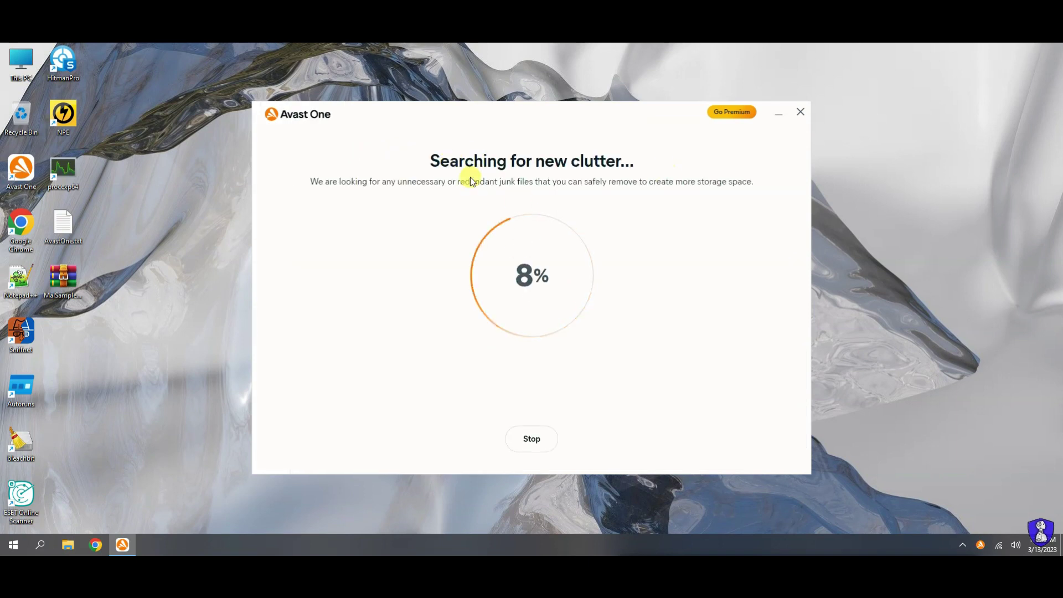
left_click(527, 429)
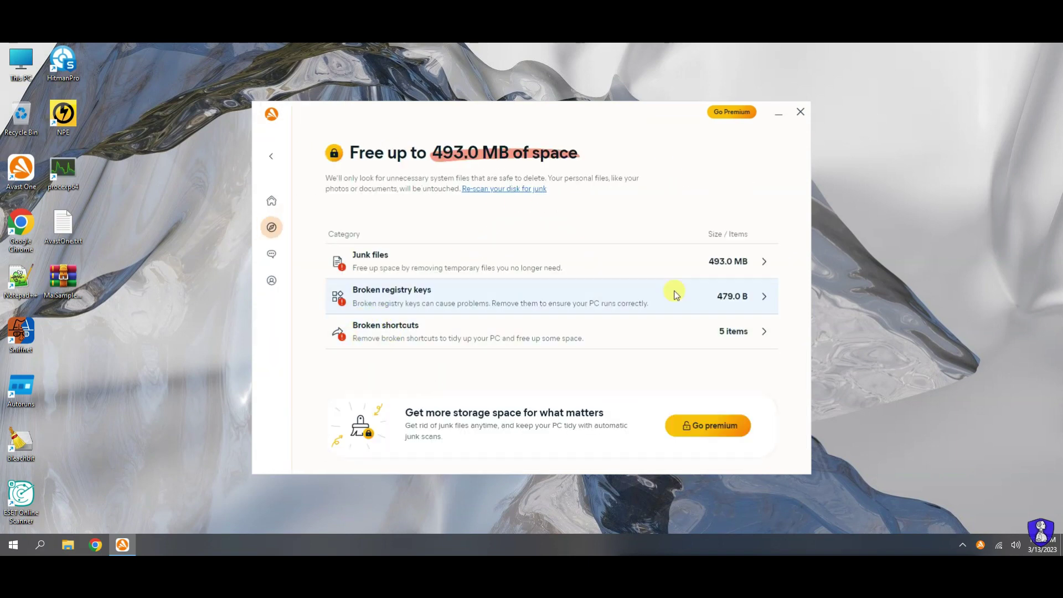
- Leave Disk Cleaner, open File Shield's malware settings and set potentially unwanted programs to Resolve automatically
left_click(270, 156)
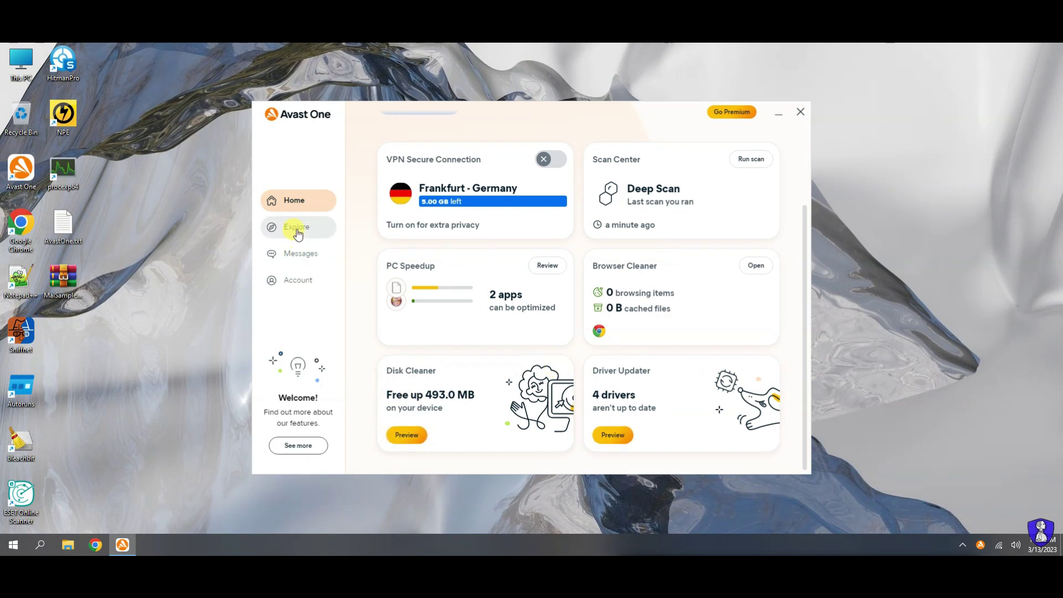
left_click(297, 227)
left_click(398, 181)
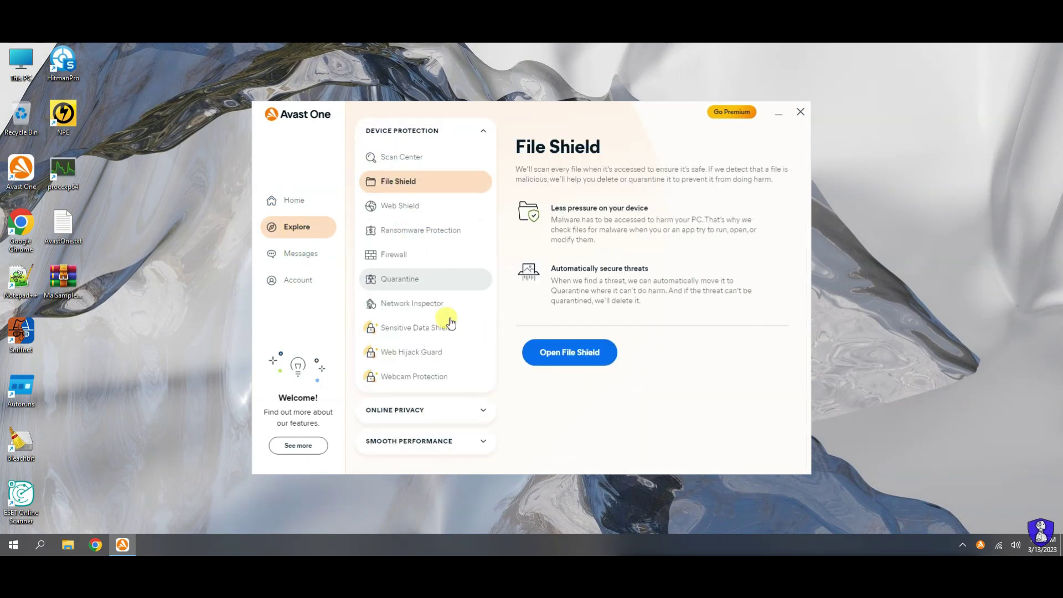
left_click(570, 351)
scroll(620, 375, "down", 2)
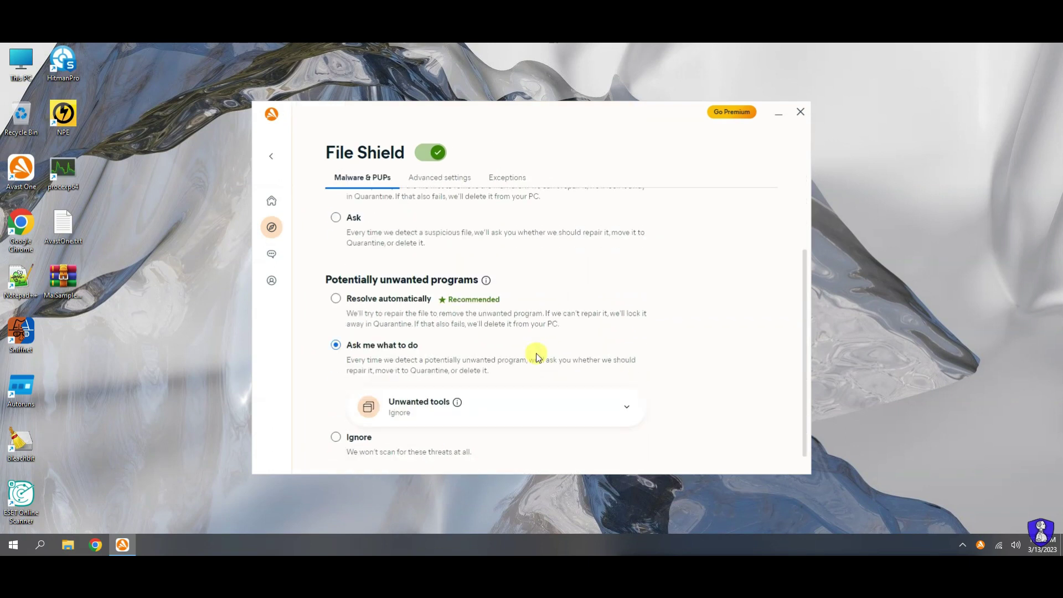
left_click(336, 299)
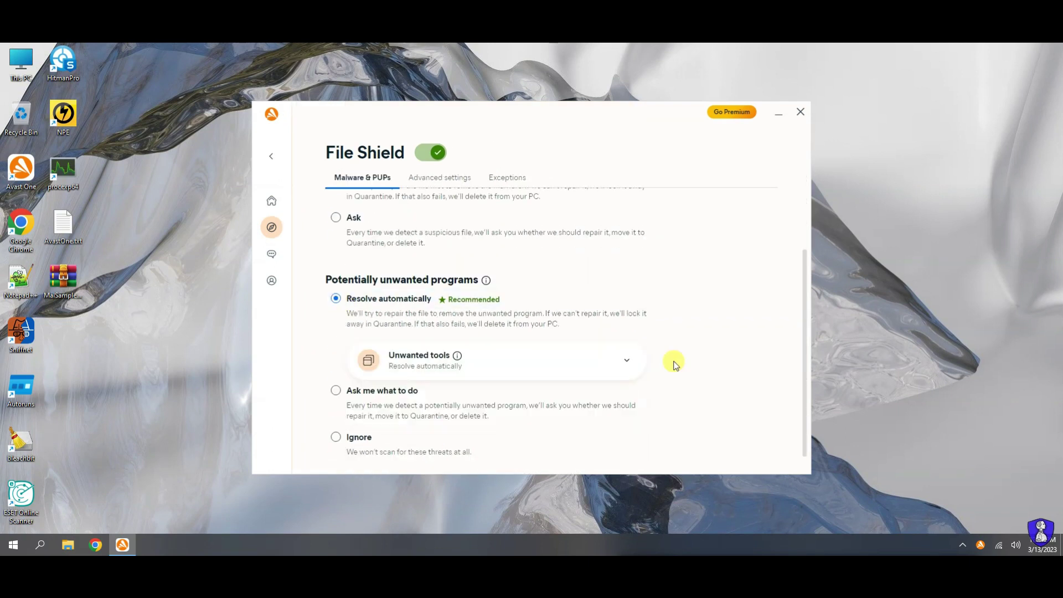
- Examine File Shield's advanced settings and exceptions, and return to the feature overview
scroll(672, 361, "up", 3)
left_click(420, 236)
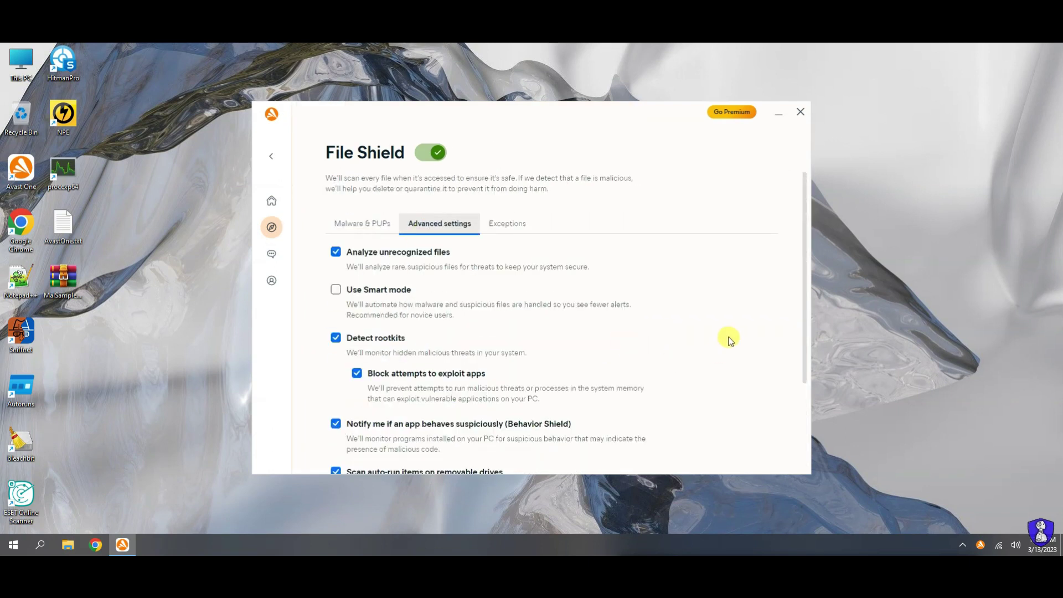
scroll(735, 355, "down", 3)
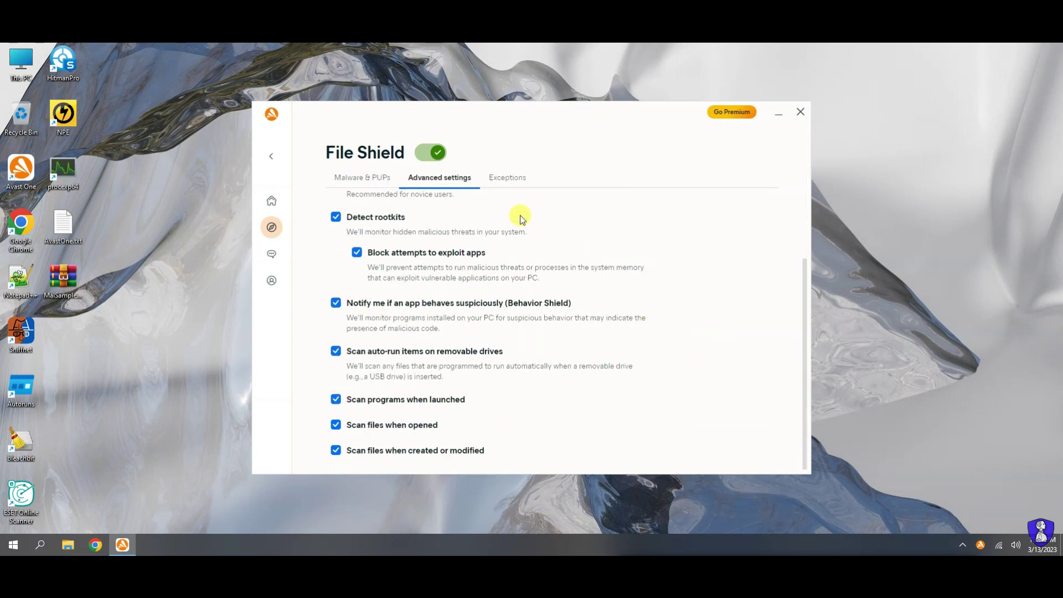
left_click(507, 177)
left_click(350, 232)
left_click(271, 155)
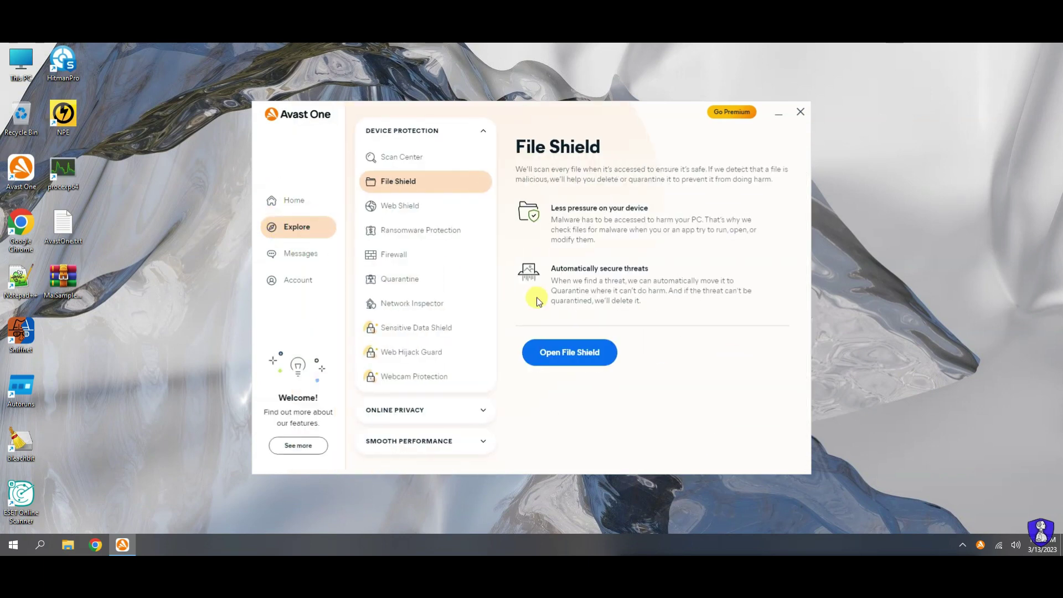
- Look through Web Shield's scanning settings, blocked websites and exceptions, and return to the feature overview
left_click(416, 215)
left_click(590, 329)
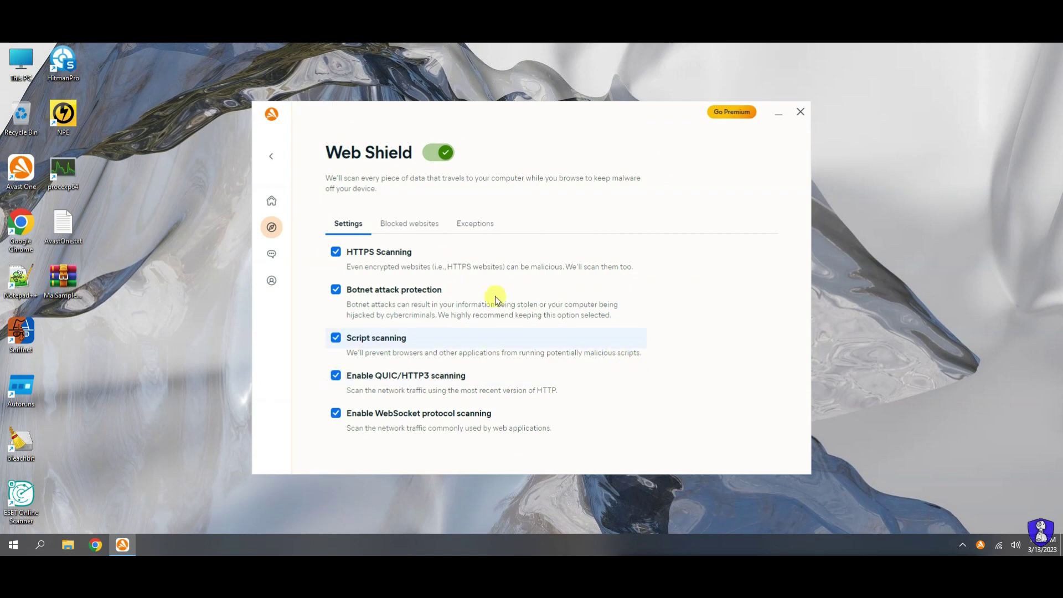
left_click(409, 224)
left_click(475, 224)
left_click(271, 155)
- Set Ransomware Protection to secure all files in protected folders, and return to the feature overview
left_click(421, 230)
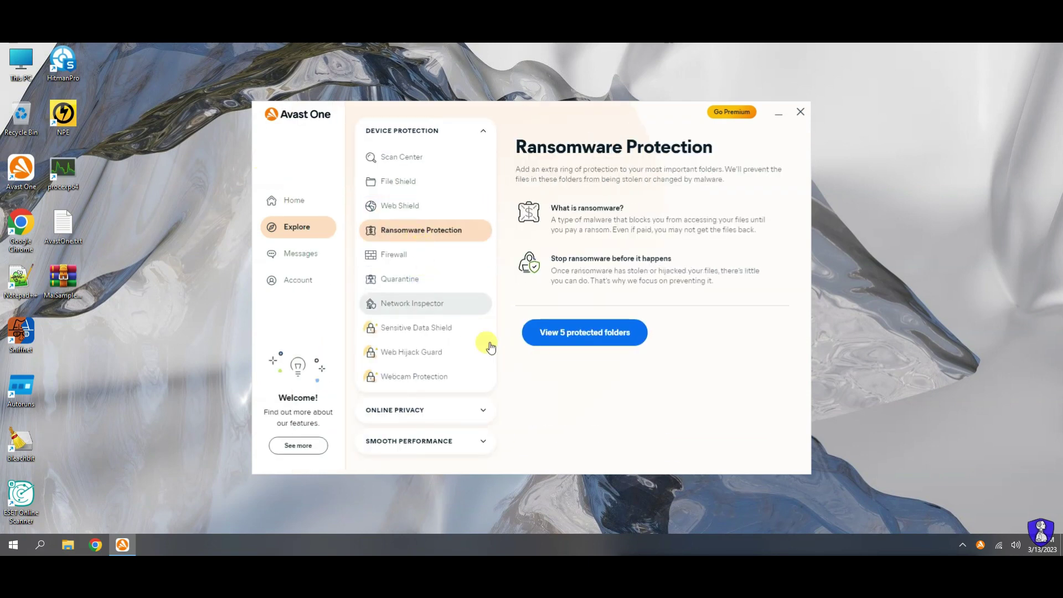
left_click(581, 330)
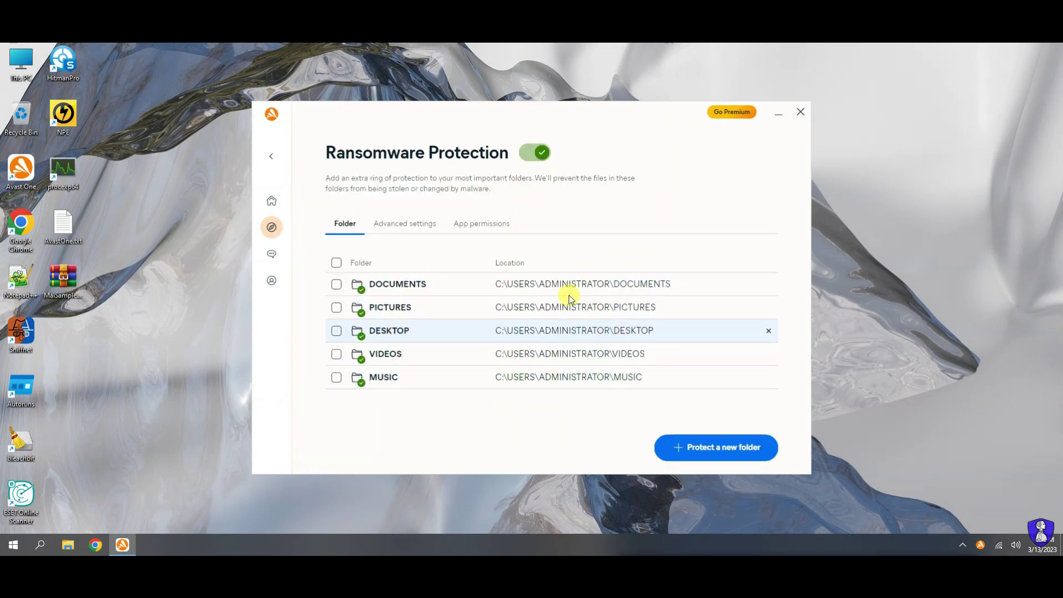
left_click(405, 223)
scroll(413, 353, "down", 1)
scroll(413, 352, "down", 3)
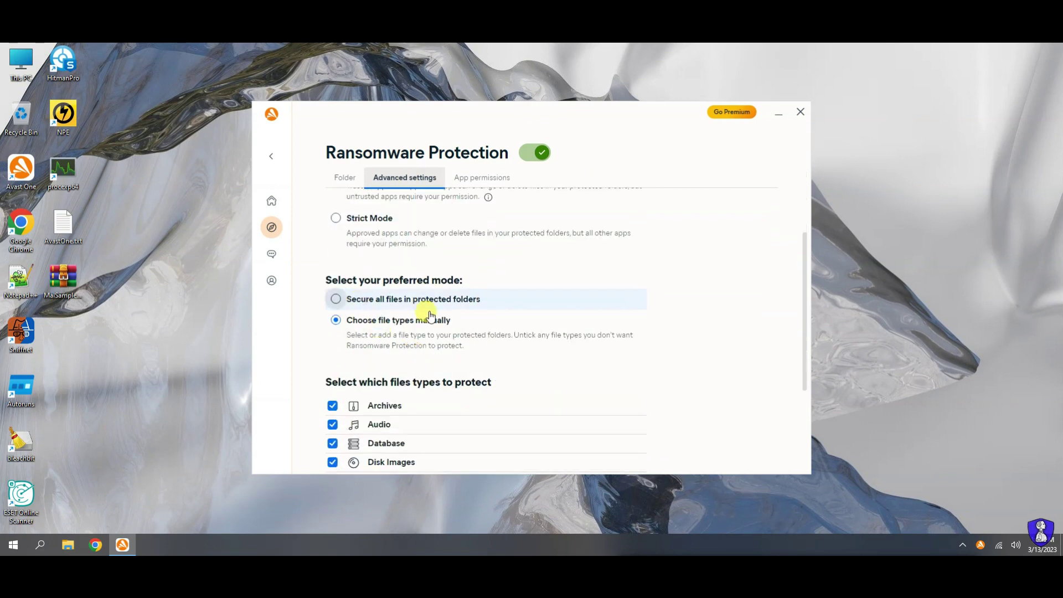
left_click(372, 299)
scroll(482, 375, "up", 4)
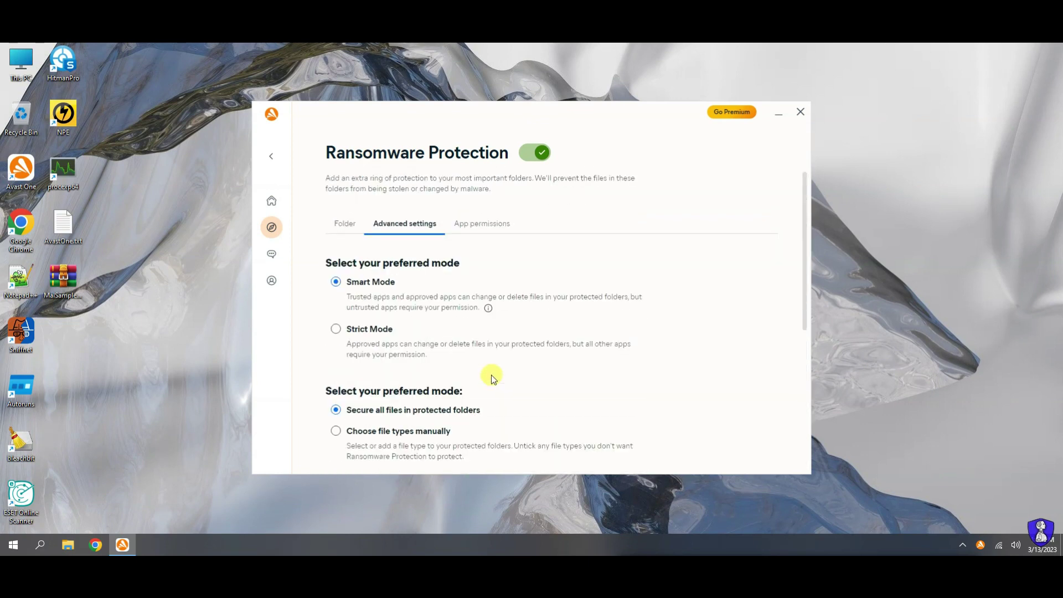
left_click(271, 155)
- Look through the Firewall's apps, history and advanced network security settings, and return to the feature overview
left_click(391, 250)
left_click(563, 350)
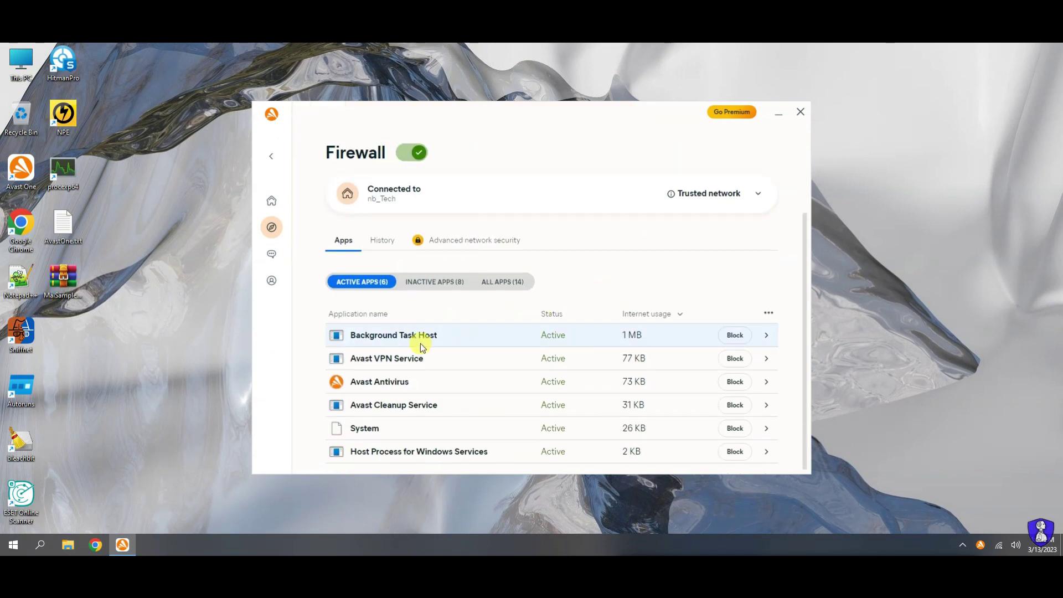
left_click(380, 246)
left_click(476, 288)
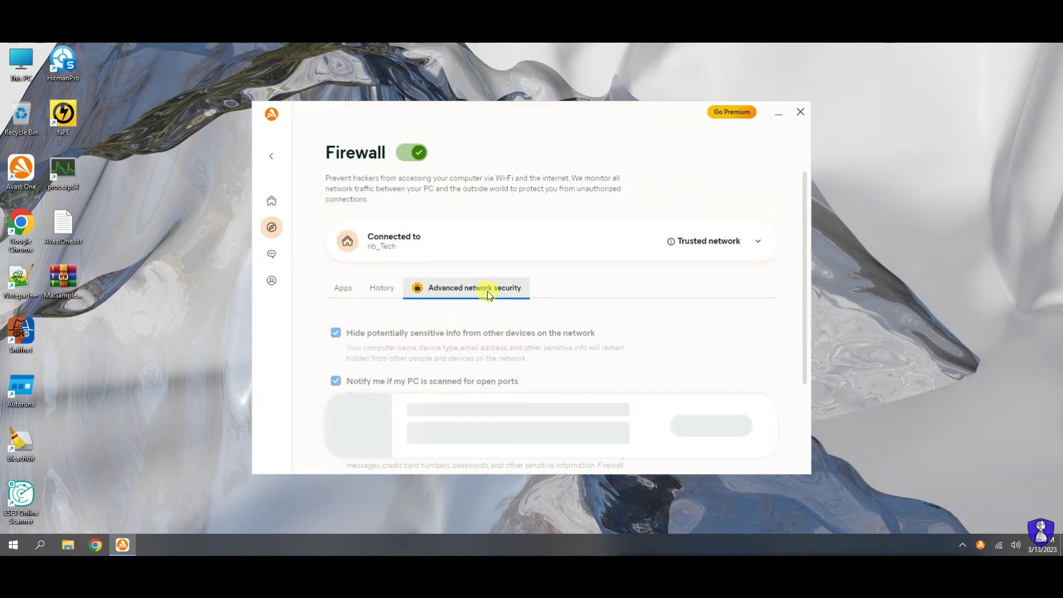
left_click(343, 288)
left_click(271, 155)
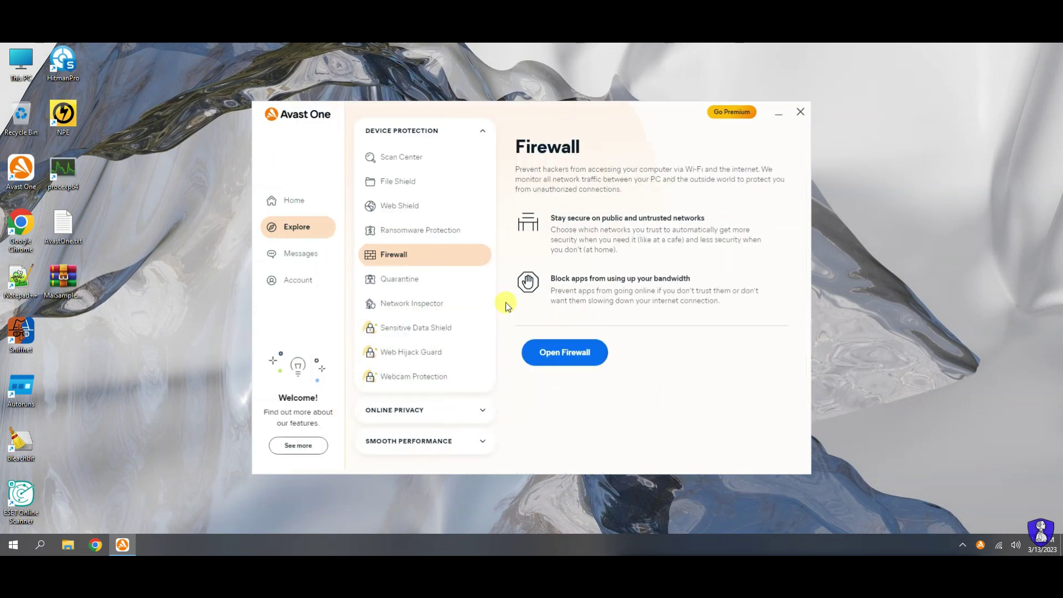
- View the Network Inspector overview and the Quarantine, and return to the home page
left_click(411, 303)
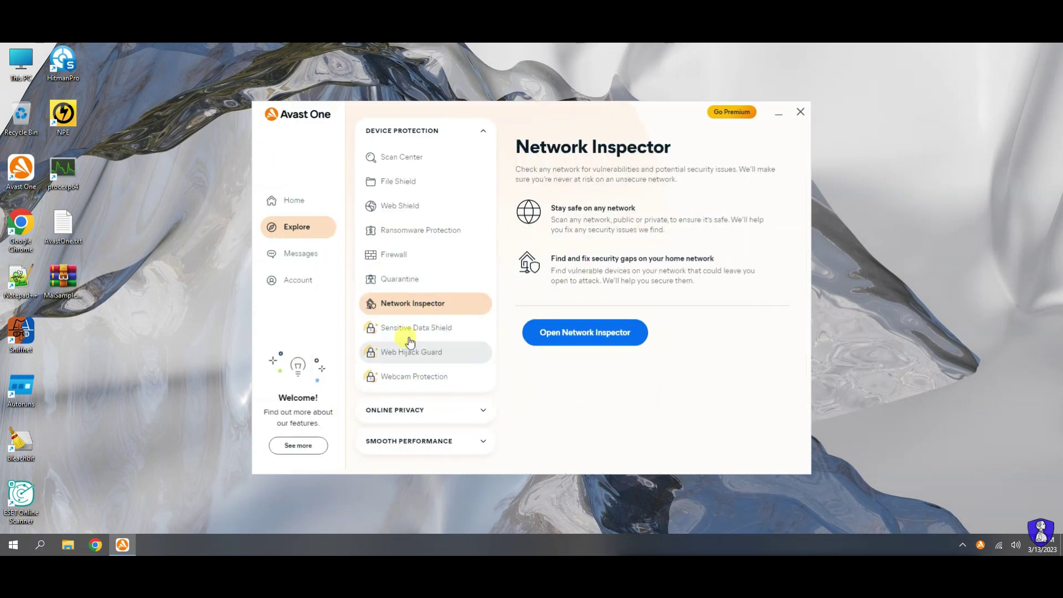
left_click(407, 285)
left_click(571, 342)
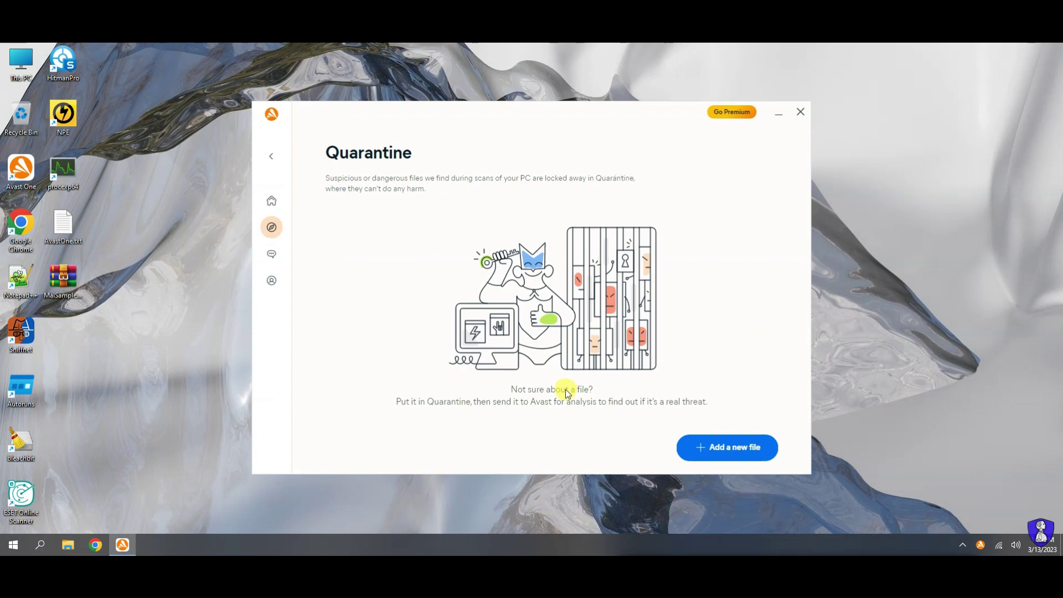
left_click(271, 157)
left_click(290, 198)
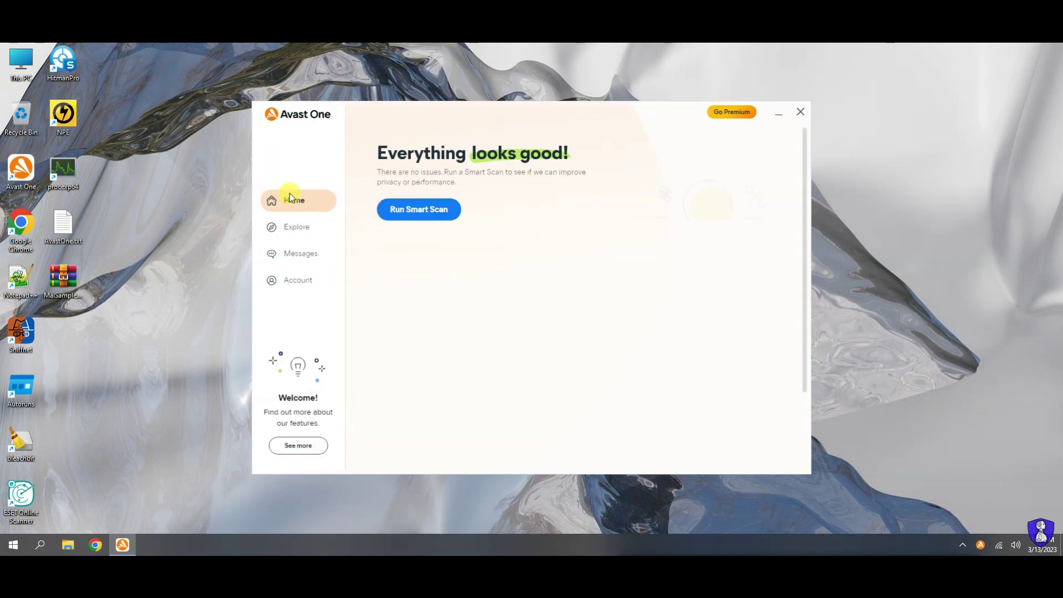
scroll(511, 335, "down", 2)
- Open the account's general settings and check for updates to Avast One and its virus definitions
left_click(299, 282)
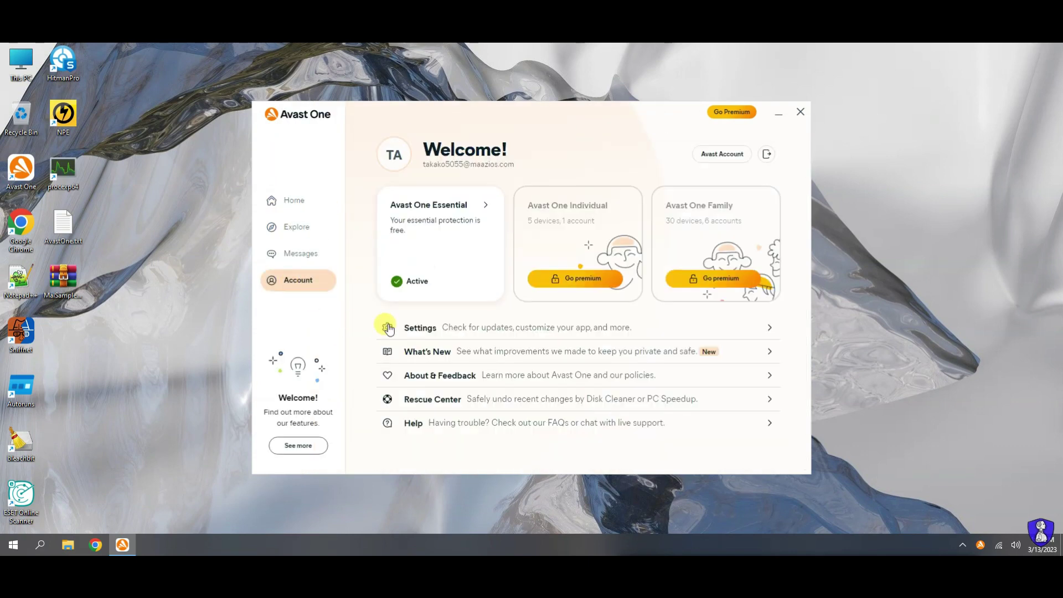
left_click(412, 327)
scroll(636, 369, "down", 3)
scroll(570, 261, "up", 1)
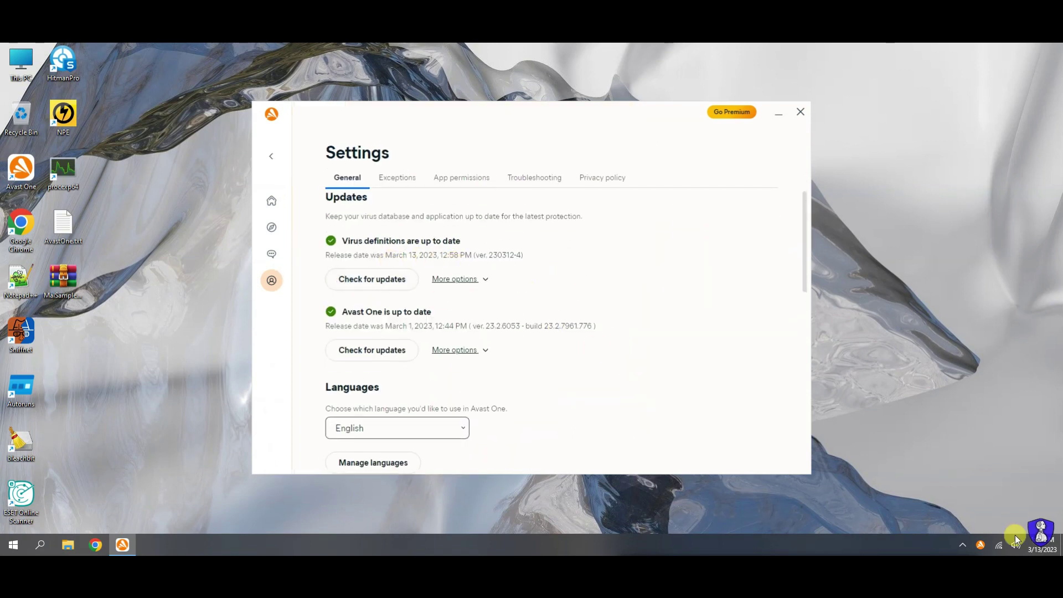
left_click(374, 351)
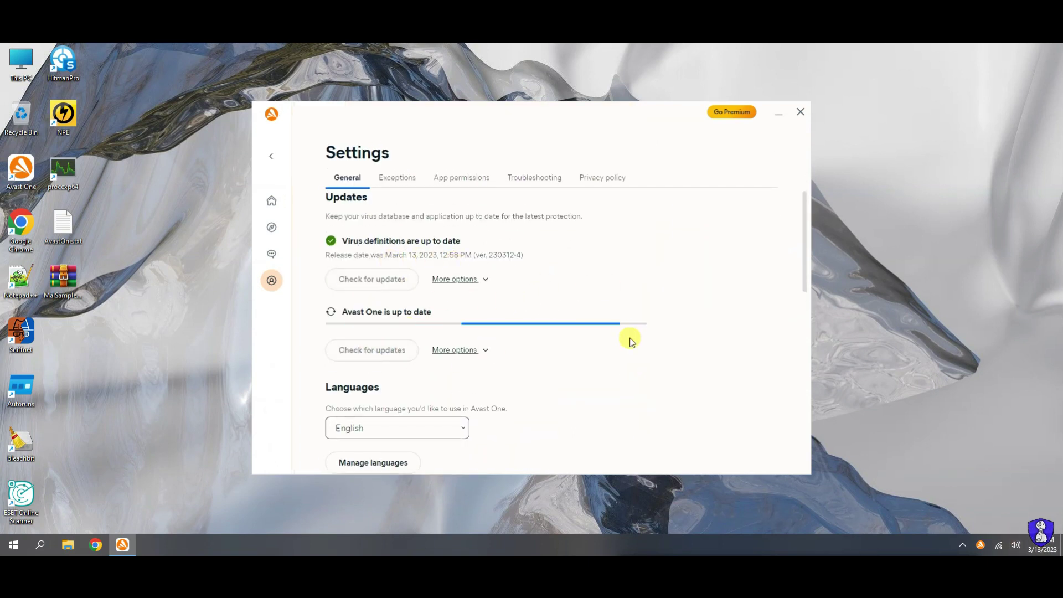
left_click(376, 278)
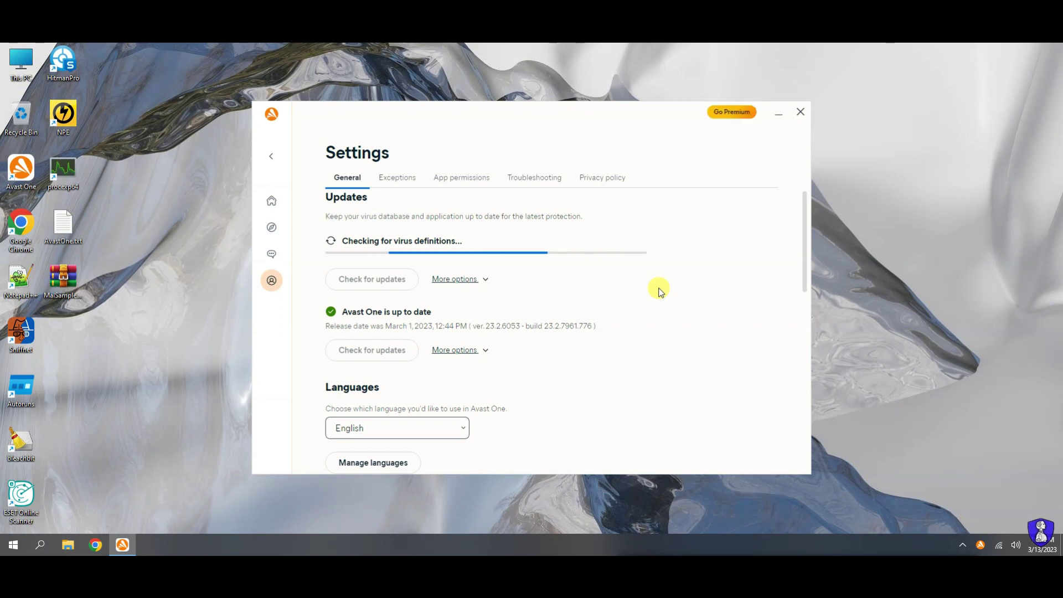
- Examine the exceptions, app permissions, troubleshooting, privacy policy and remaining general settings, and return to the account page
left_click(393, 177)
left_click(462, 212)
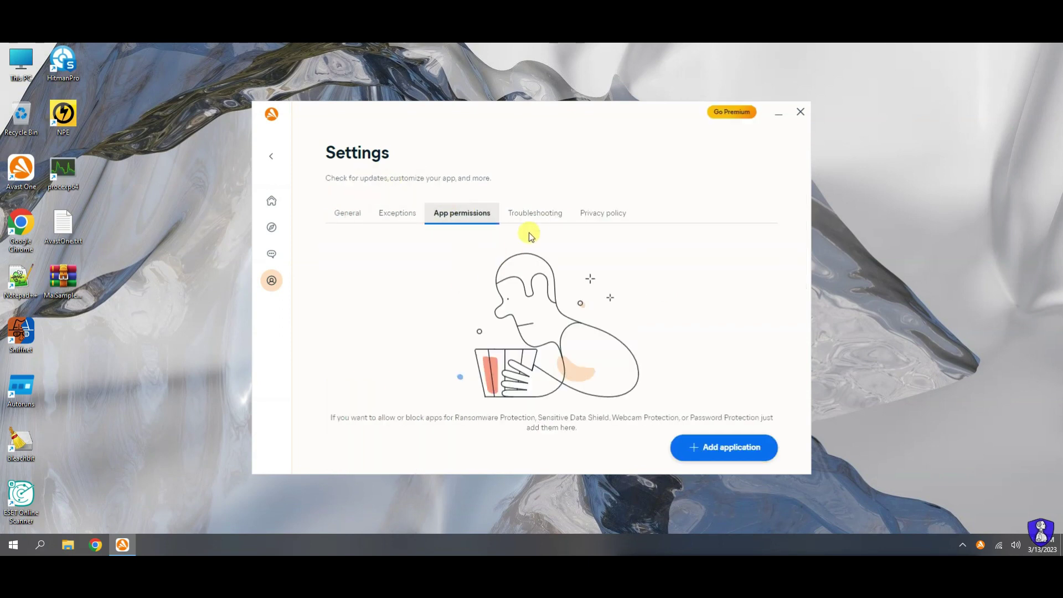
left_click(533, 214)
scroll(497, 331, "down", 5)
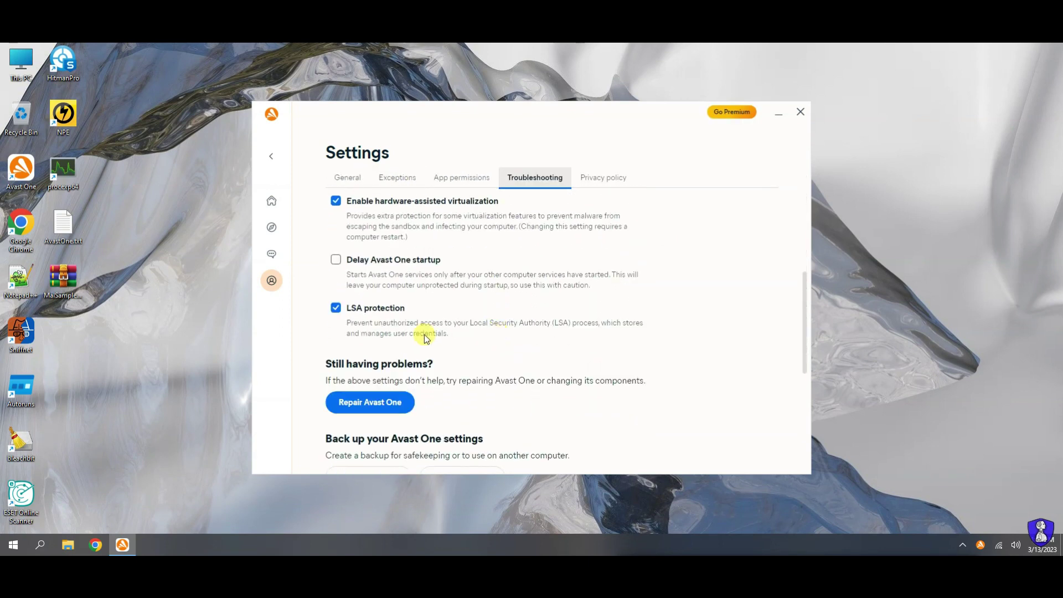
scroll(540, 327, "down", 5)
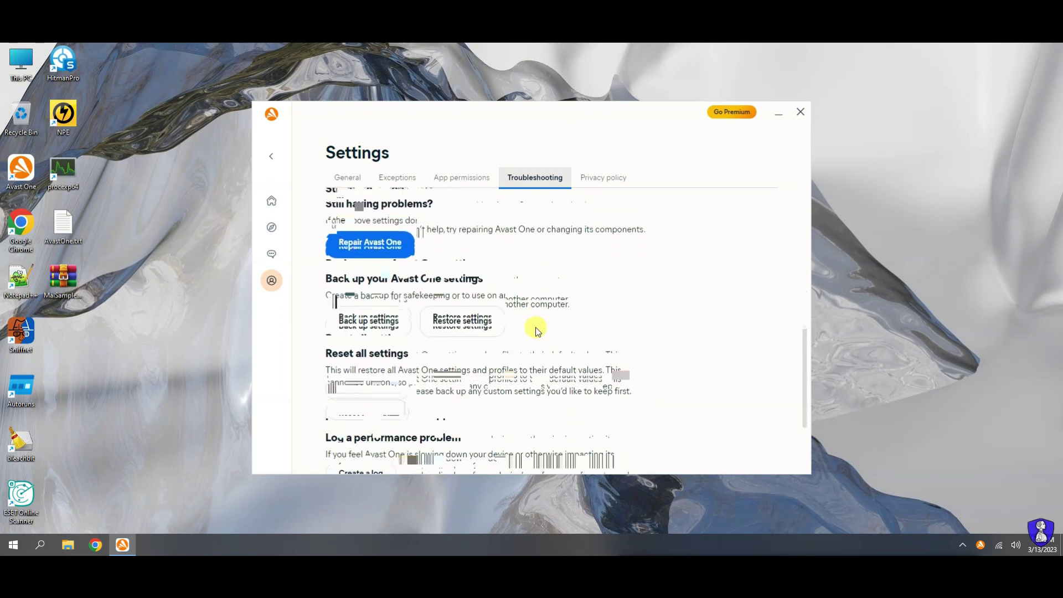
left_click(610, 188)
scroll(532, 334, "down", 3)
scroll(532, 334, "up", 3)
left_click(349, 215)
scroll(609, 403, "down", 6)
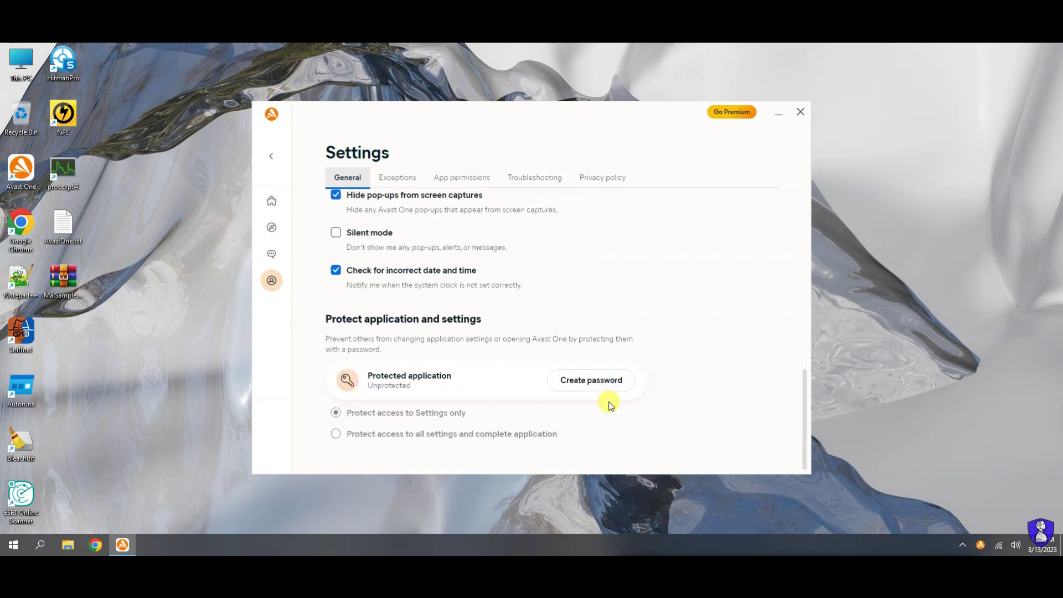
key("alt+Left")
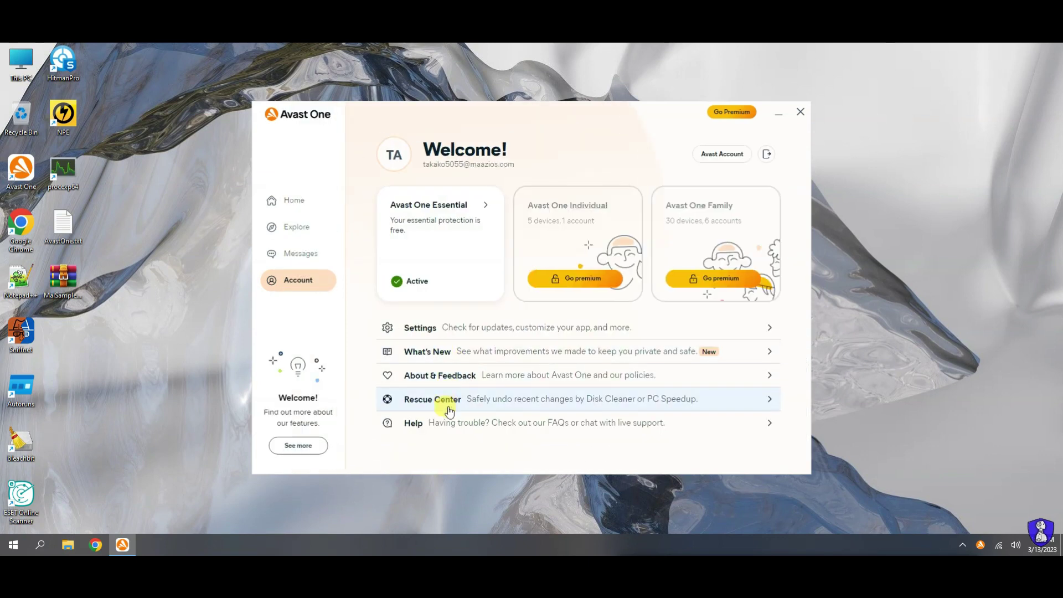
- View the messages and go back to the feature cards on the home page
left_click(313, 254)
left_click(294, 201)
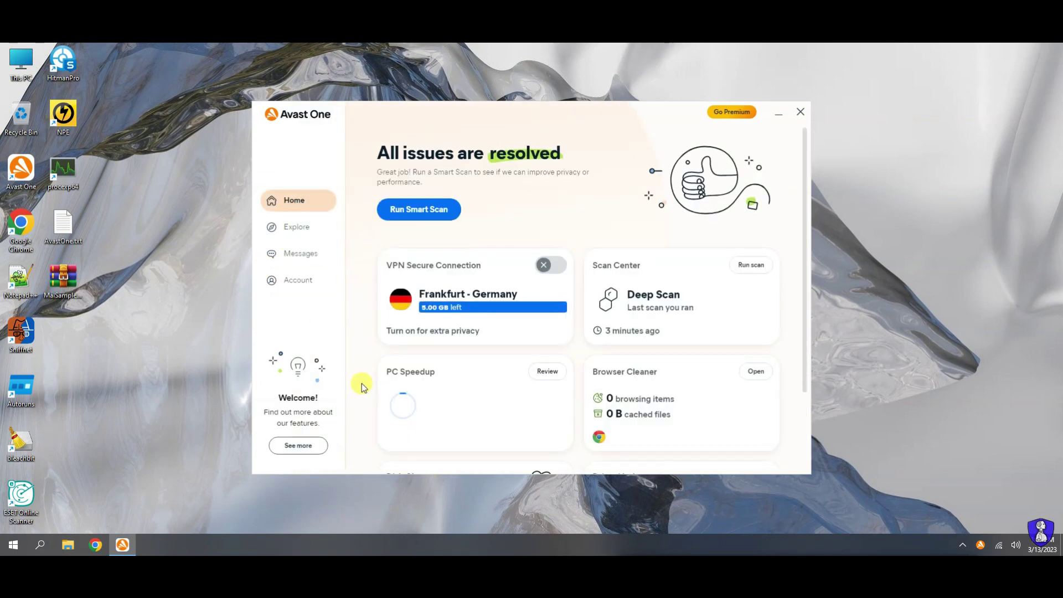
scroll(364, 386, "down", 2)
- Disable all Avast shields and minimize the Avast One window
right_click(981, 545)
mouse_move(988, 453)
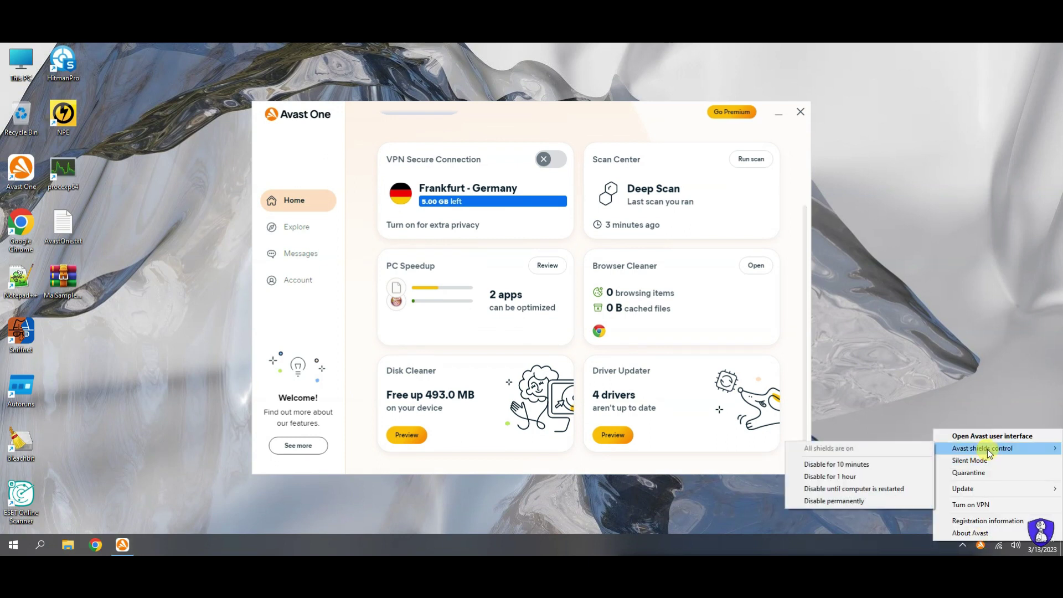
left_click(863, 497)
scroll(487, 340, "up", 2)
left_click(778, 116)
- Refresh the desktop and extract the MalSamples.rar archive there, entering the archive password
right_click(579, 171)
left_click(598, 202)
right_click(67, 276)
left_click(142, 316)
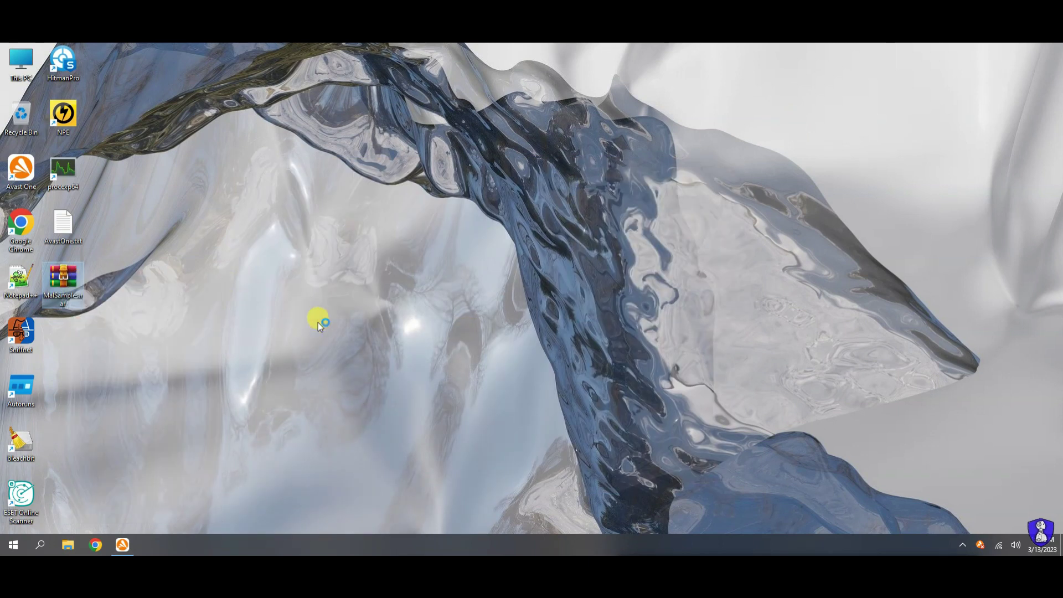
type("infected")
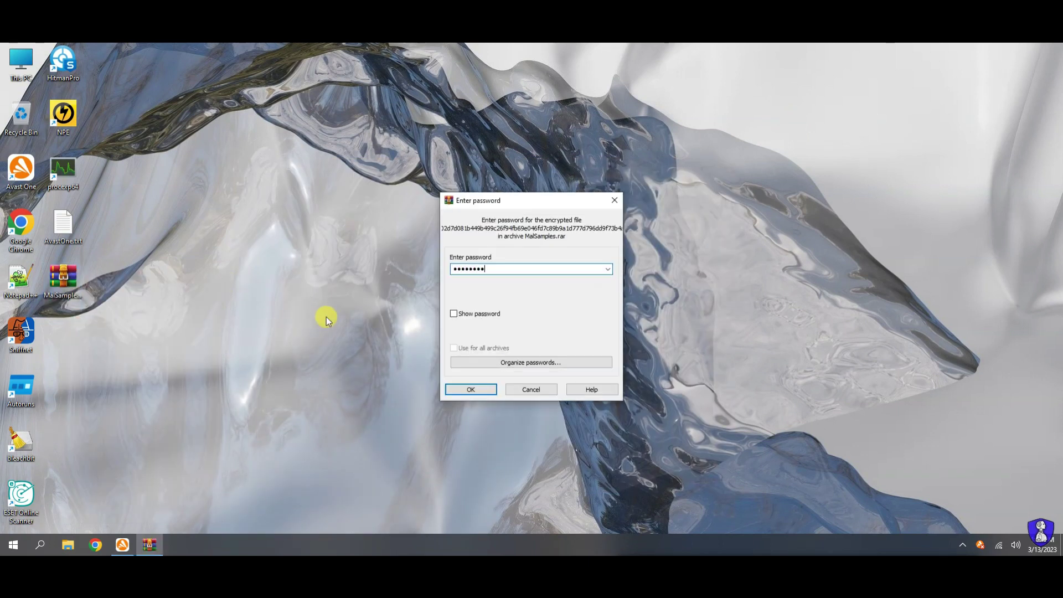
key("Return")
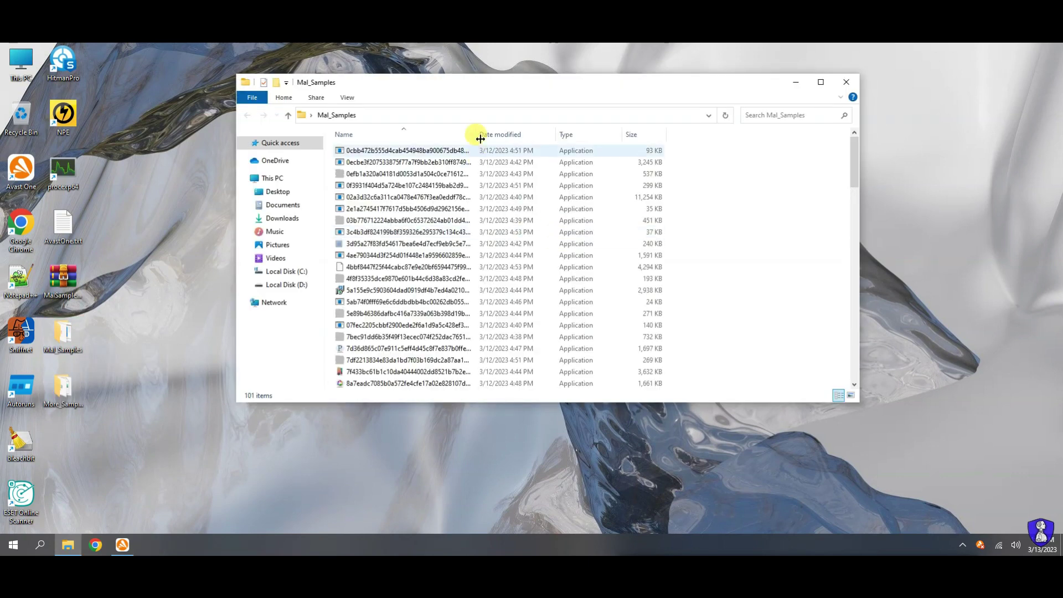
- Examine the samples in the Mal_Samples folder with full file names shown, and select all files in the More_Samples folder
double_click(475, 134)
scroll(853, 271, "down", 20)
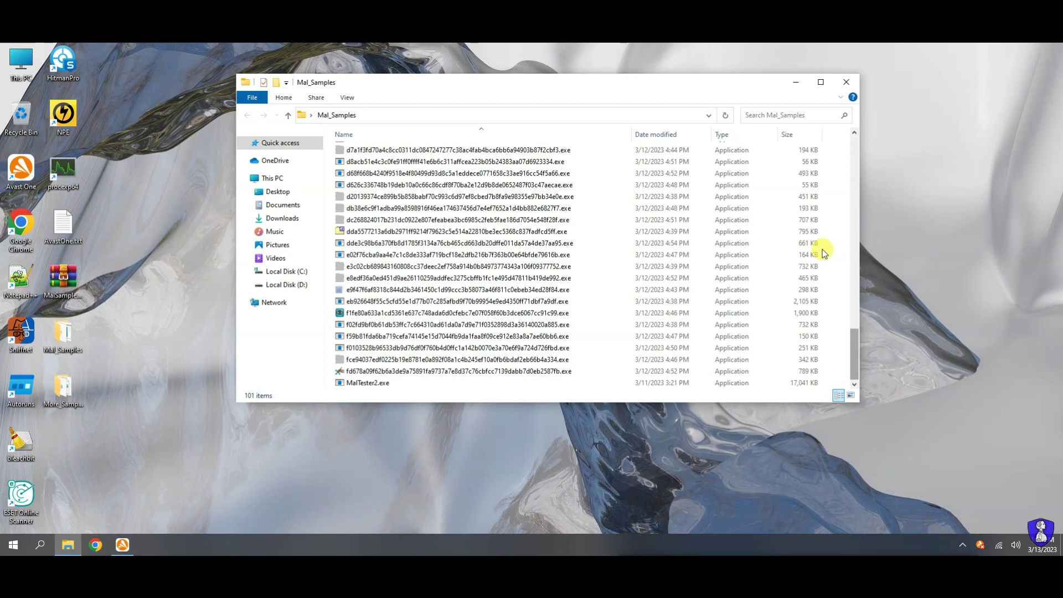
left_click(846, 82)
left_click(292, 329)
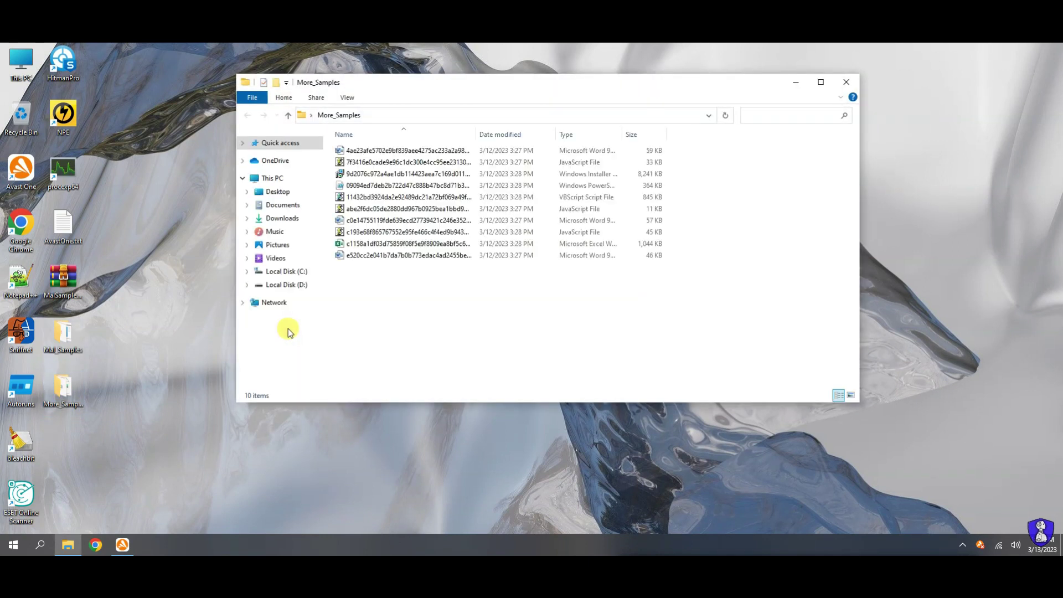
left_click_drag(360, 333, 391, 157)
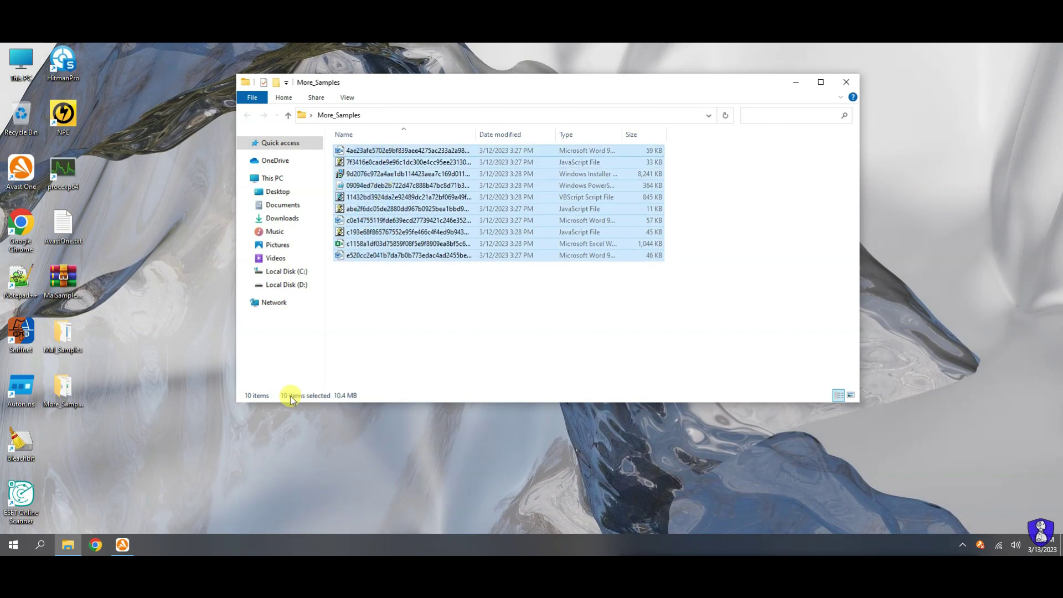
- Close the More_Samples folder and open Task Manager
left_click(846, 82)
right_click(307, 530)
left_click(346, 486)
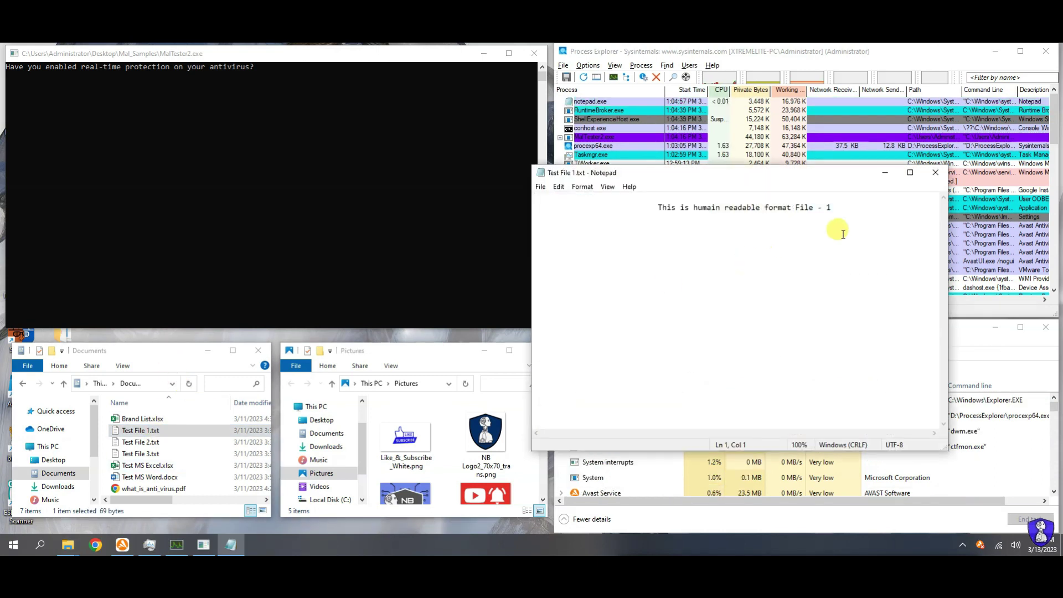
- Close Test File 1.txt and look through the images in the Pictures folder
left_click(935, 172)
left_click(486, 437)
scroll(475, 470, "down", 2)
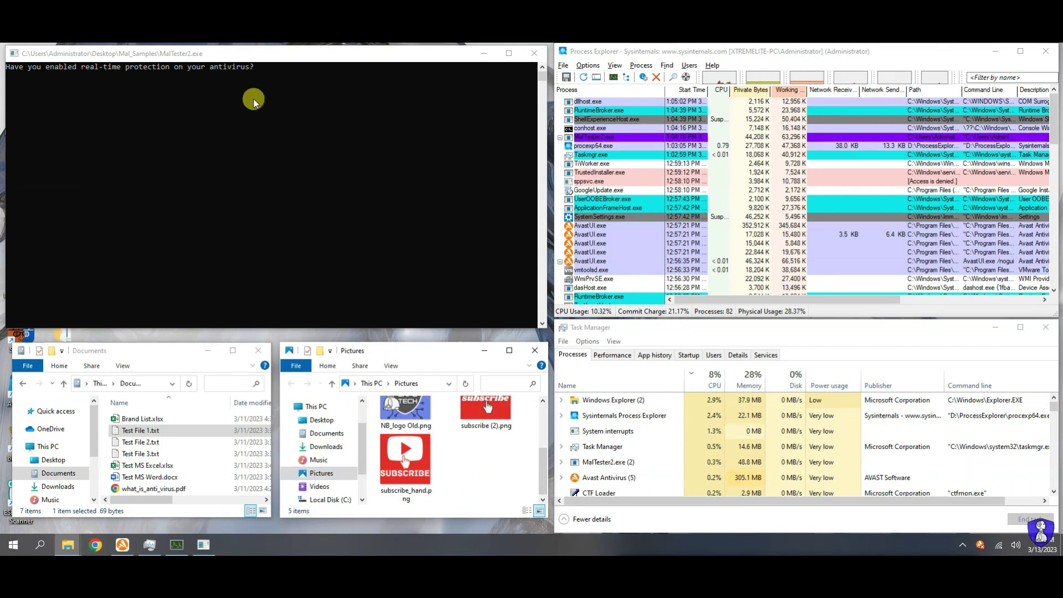
- Move the VirusTotal column in Process Explorer so that it sits directly after Start Time
left_click(760, 87)
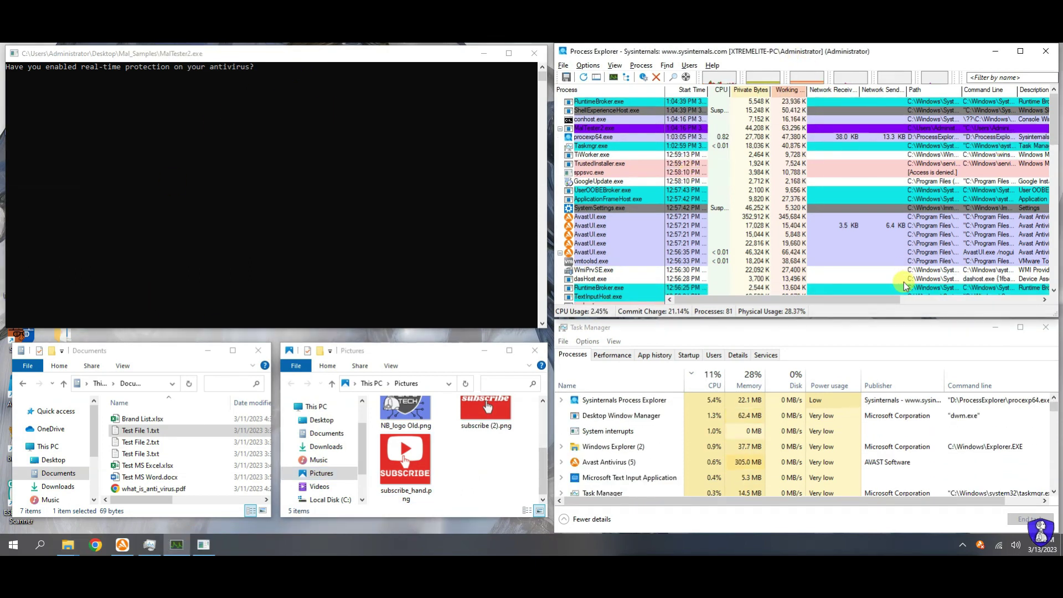
left_click_drag(895, 300, 1015, 301)
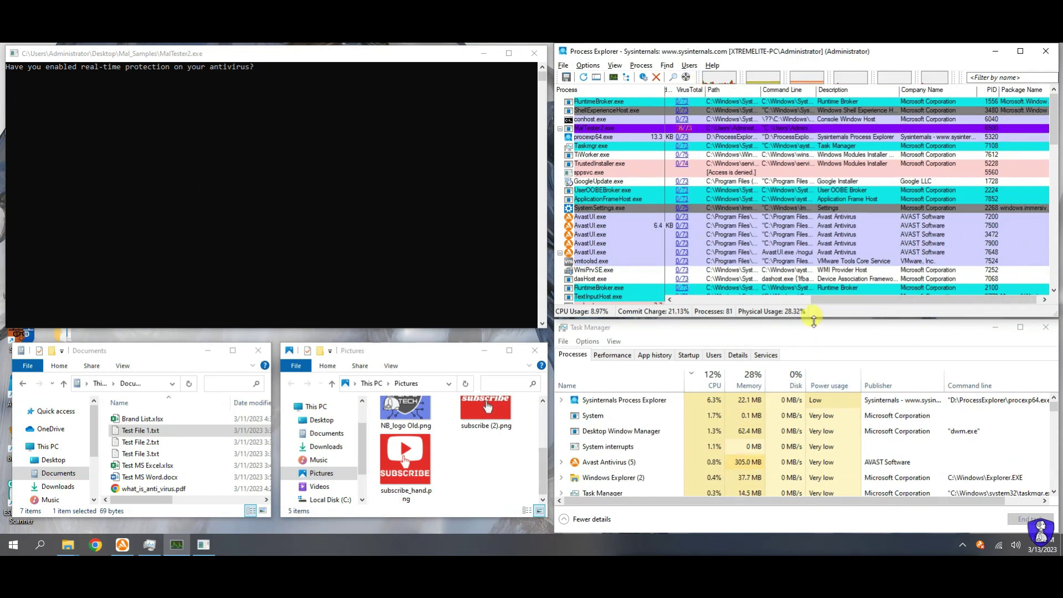
left_click_drag(697, 90, 945, 92)
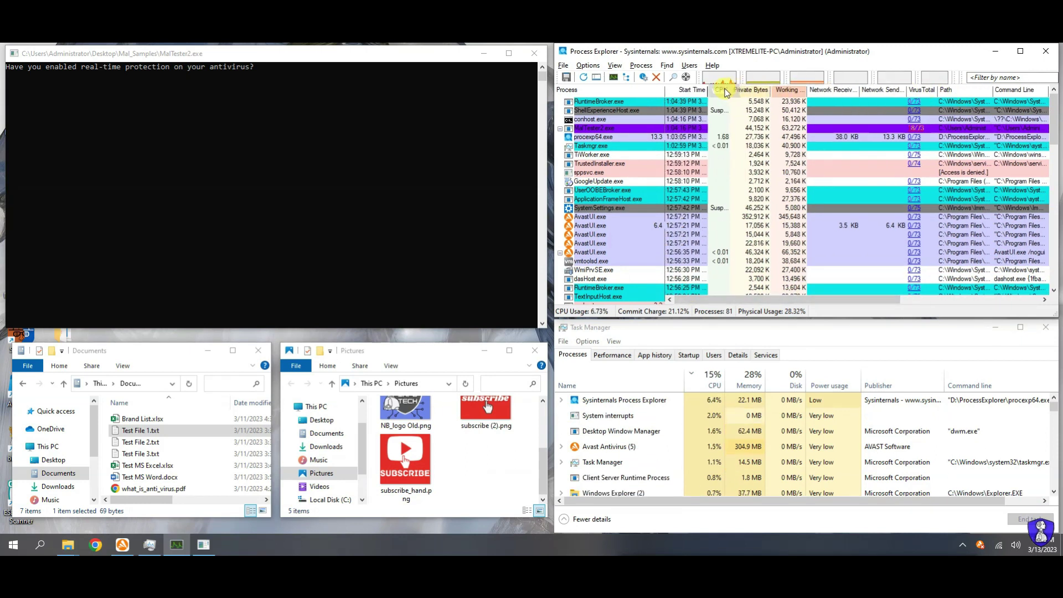
left_click_drag(726, 93, 720, 93)
- Examine the VirusTotal scores of the running processes and the startup apps in Task Manager, returning to the Task Manager process list
scroll(736, 172, "down", 20)
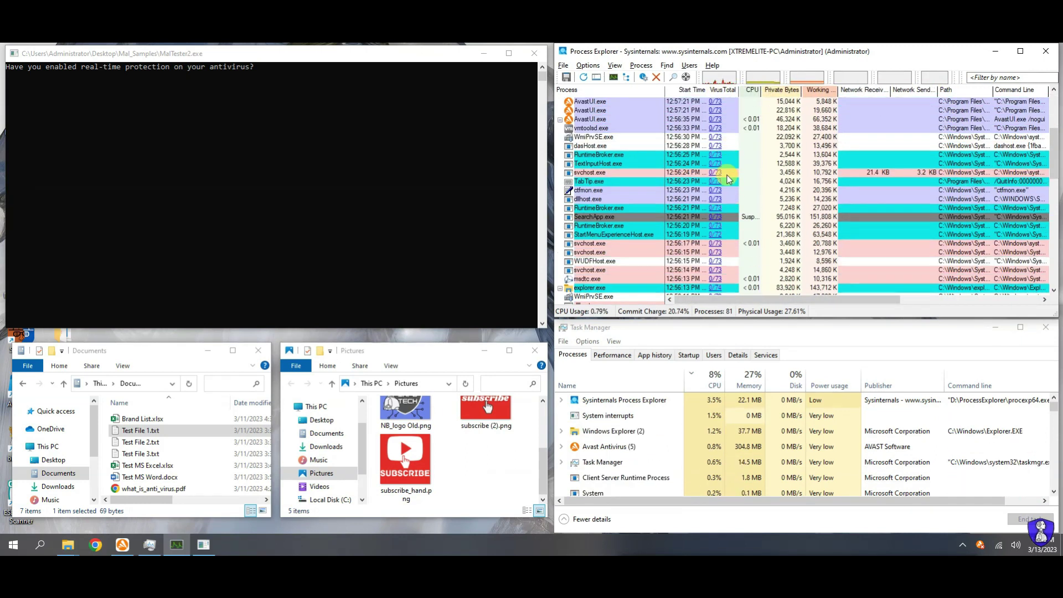
left_click(682, 358)
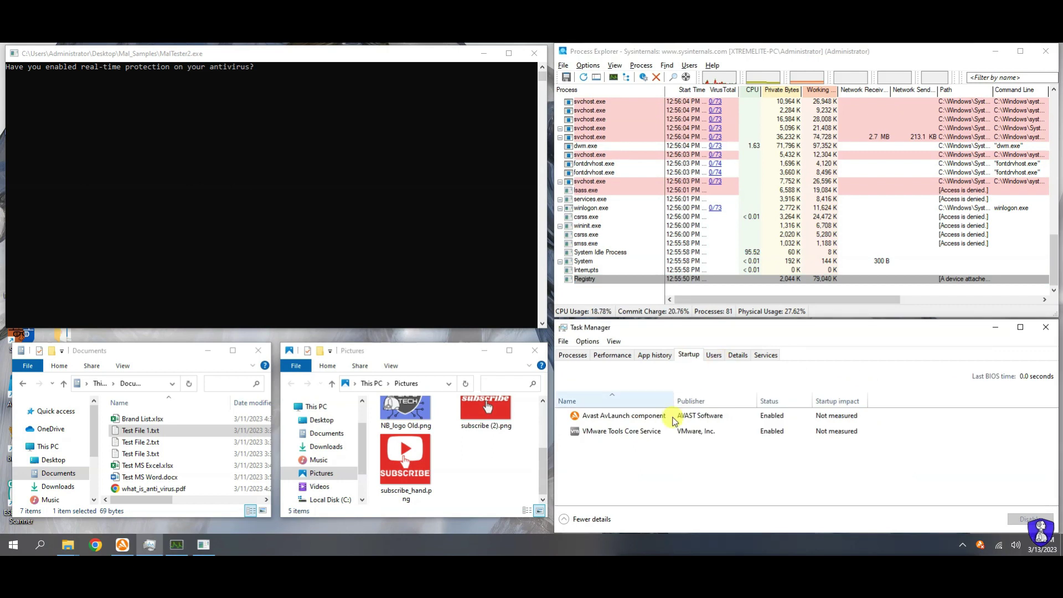
left_click(575, 357)
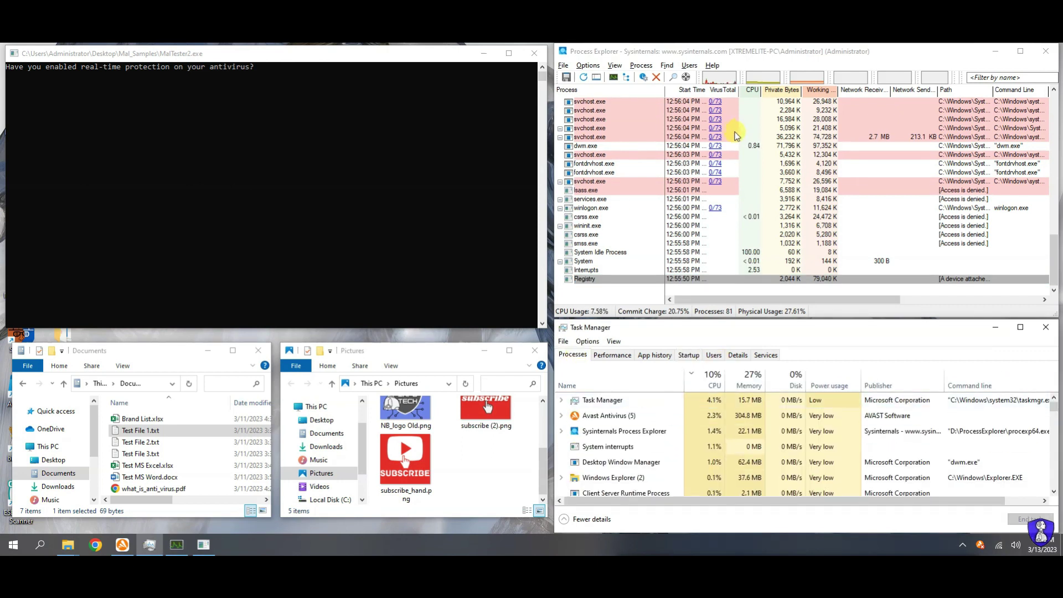
- Shift the Pictures and Documents windows lower, make the MalTester2 console taller, and return to the newest processes in Process Explorer
left_click_drag(398, 353, 396, 365)
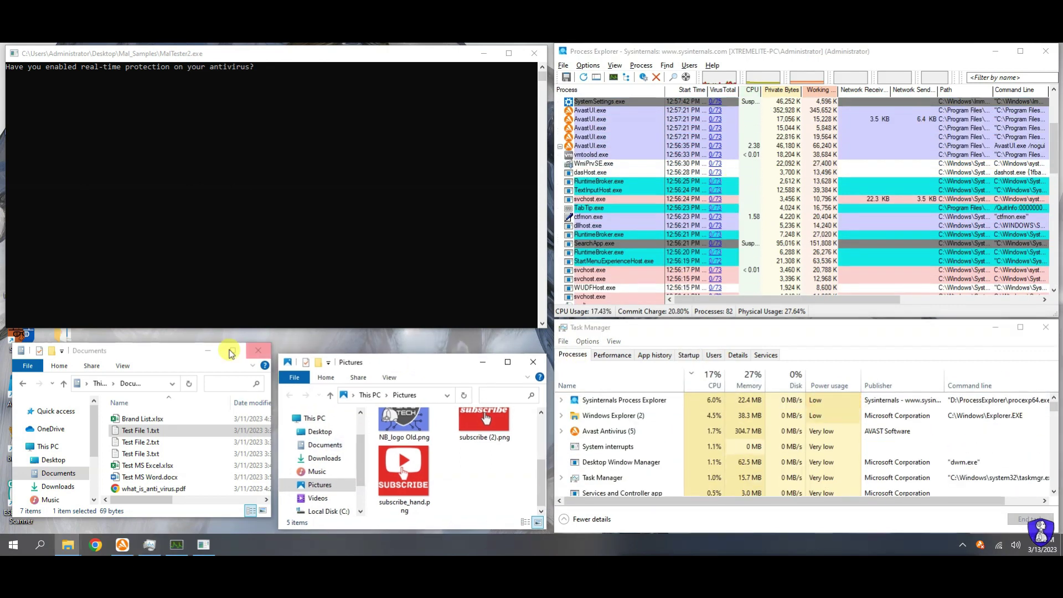
left_click_drag(222, 351, 222, 365)
left_click_drag(218, 329, 218, 349)
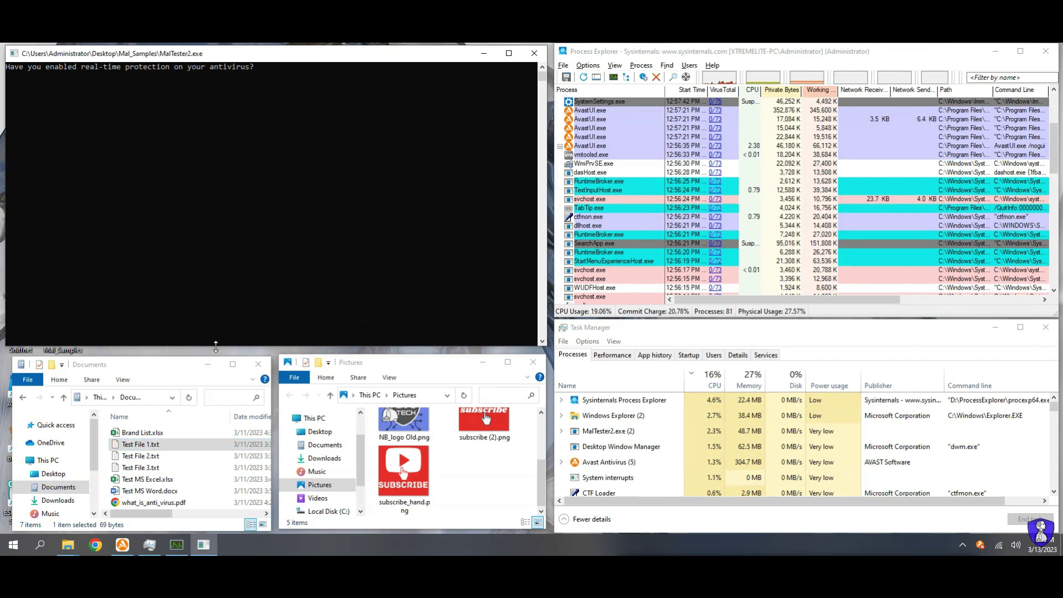
left_click(321, 126)
scroll(819, 244, "up", 5)
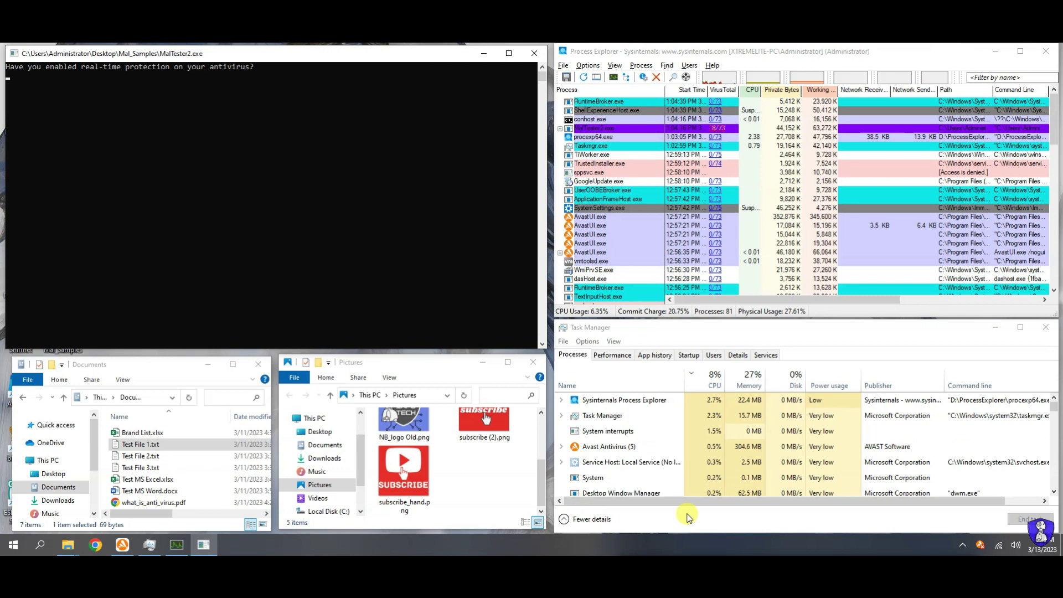
- Turn all Avast shields back on
right_click(980, 545)
mouse_move(986, 458)
left_click(870, 462)
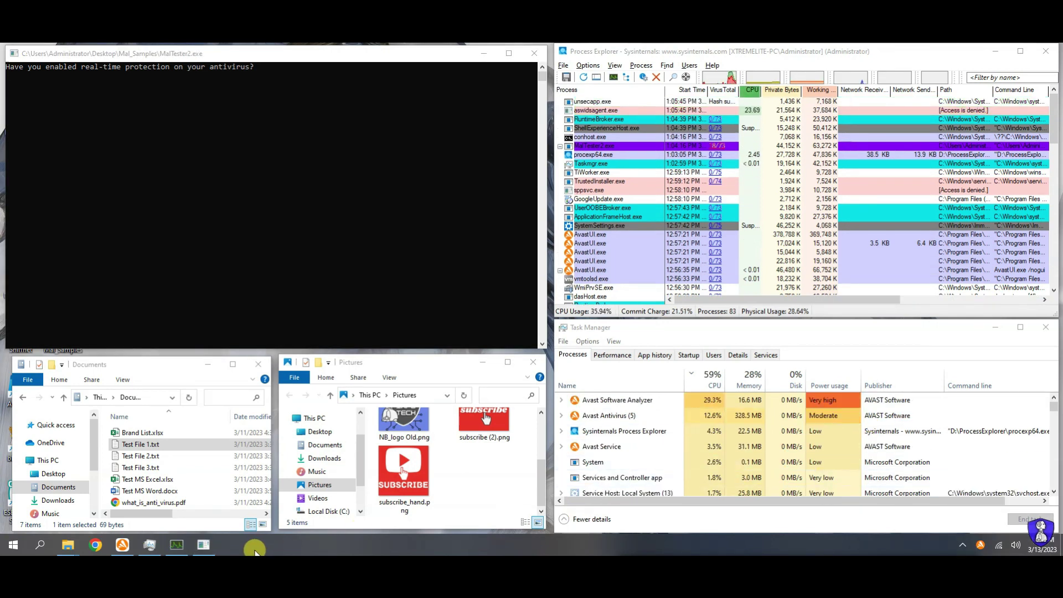
- Check in Avast One that File Shield and Web Shield are enabled
left_click(124, 546)
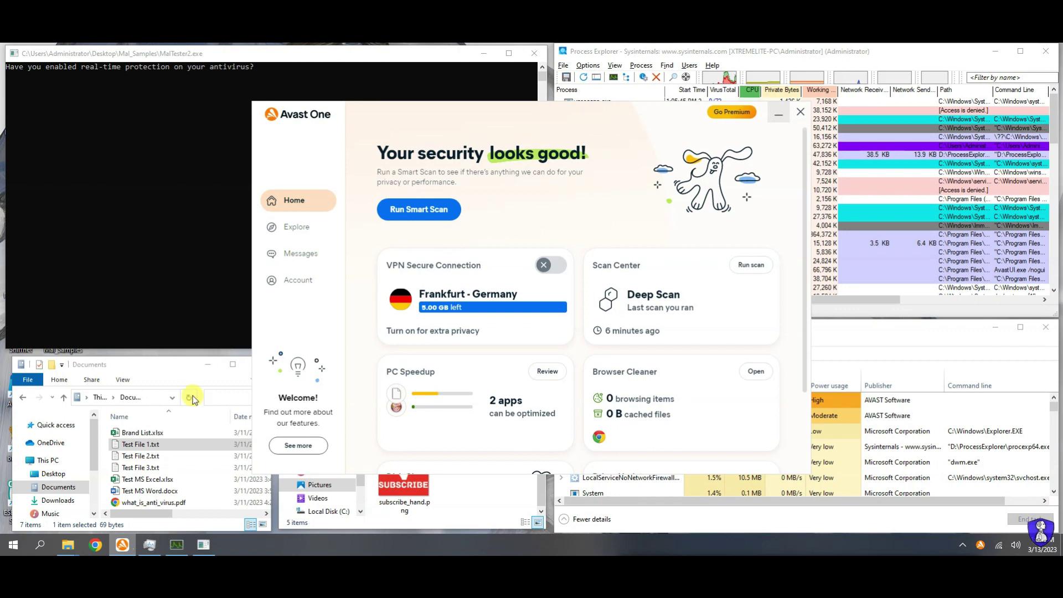
left_click(296, 231)
left_click(412, 181)
left_click(569, 357)
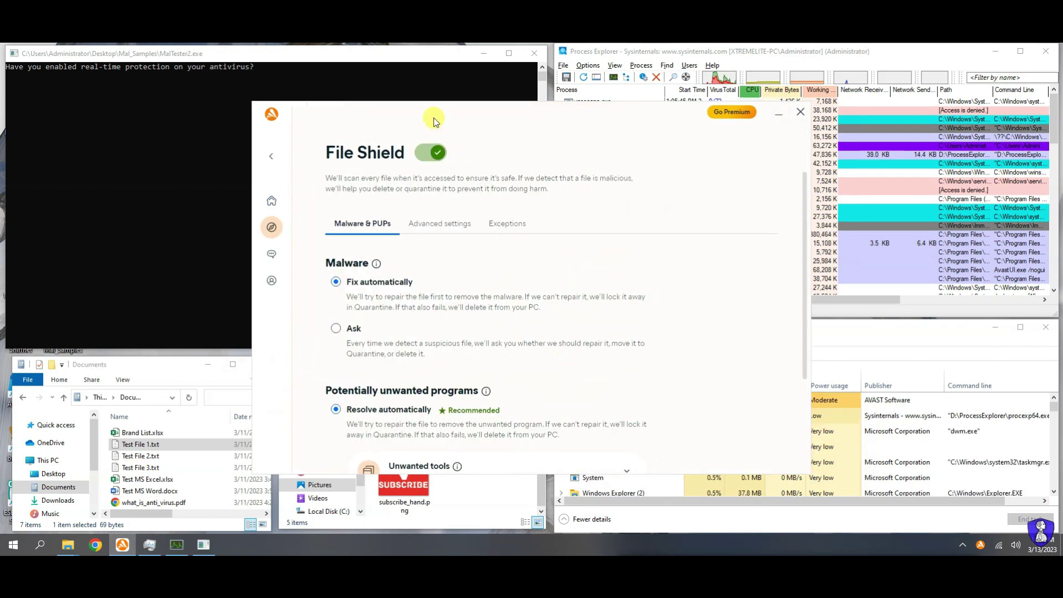
left_click(282, 160)
left_click(399, 205)
left_click(572, 332)
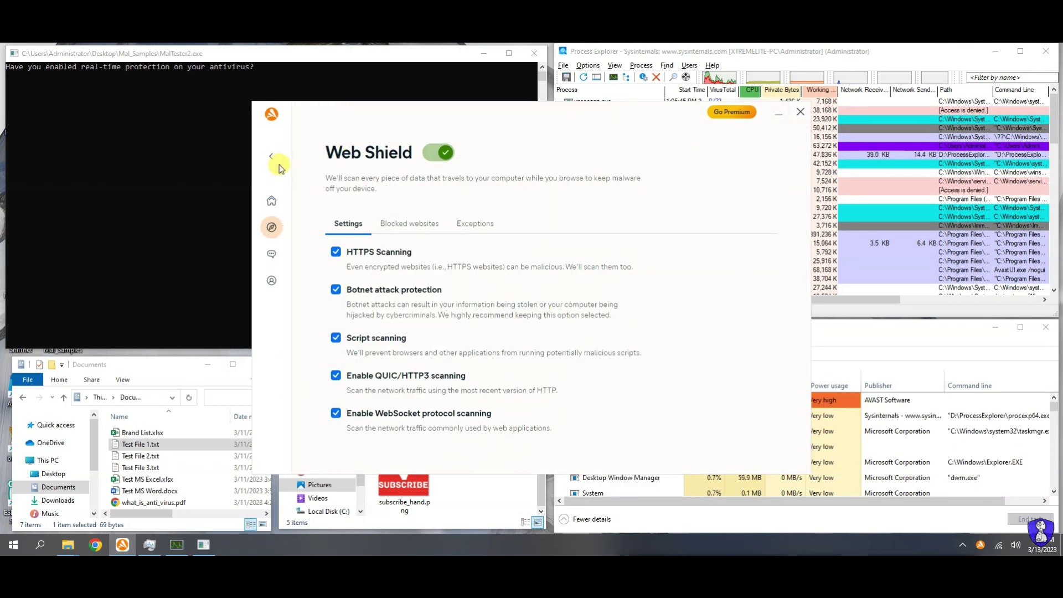
- Check the Ransomware Protection and Firewall settings in Avast One
left_click(277, 159)
left_click(418, 232)
left_click(581, 332)
left_click(282, 159)
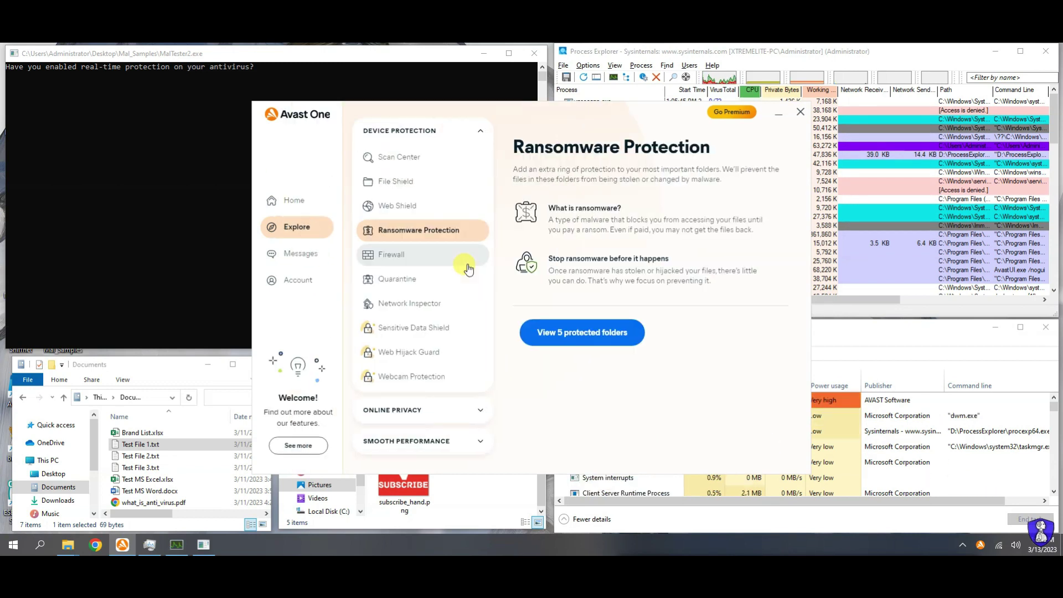
left_click(423, 256)
left_click(578, 364)
left_click(265, 161)
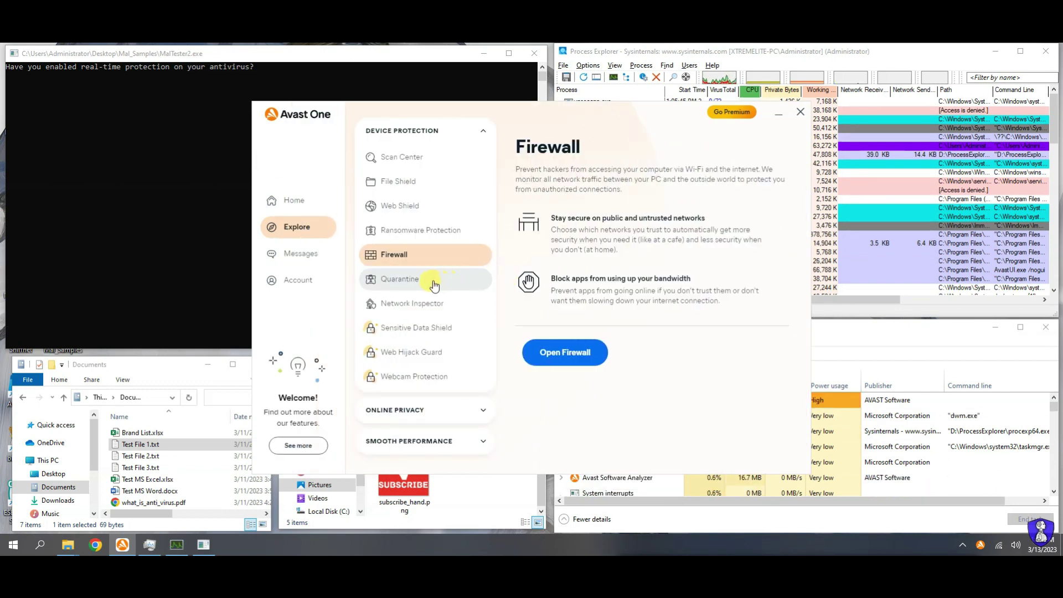
- Review the security status and feature cards on the Avast One home page, and close its window
left_click(288, 200)
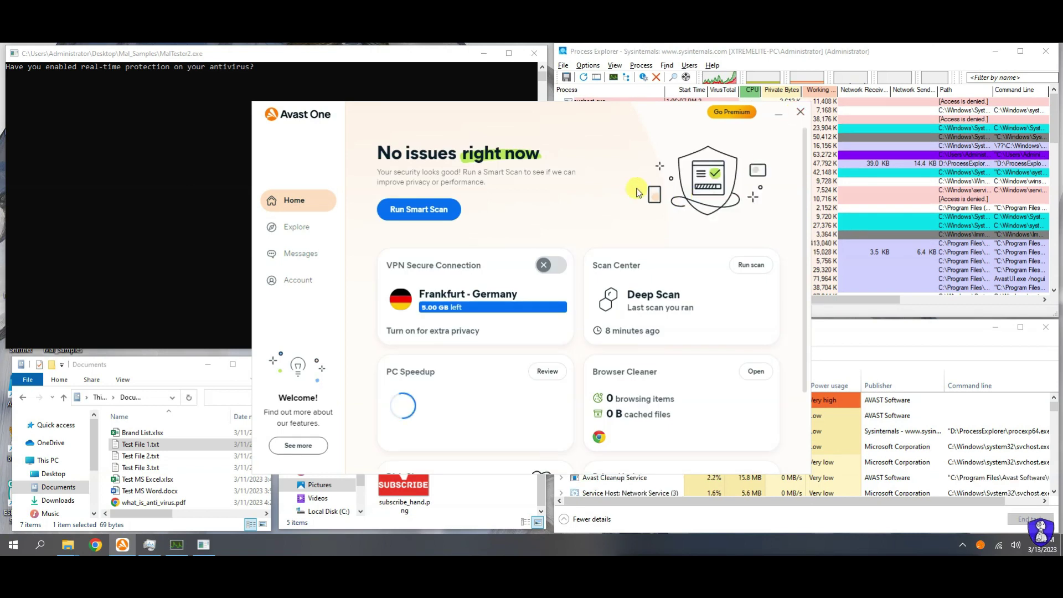
scroll(588, 240, "down", 2)
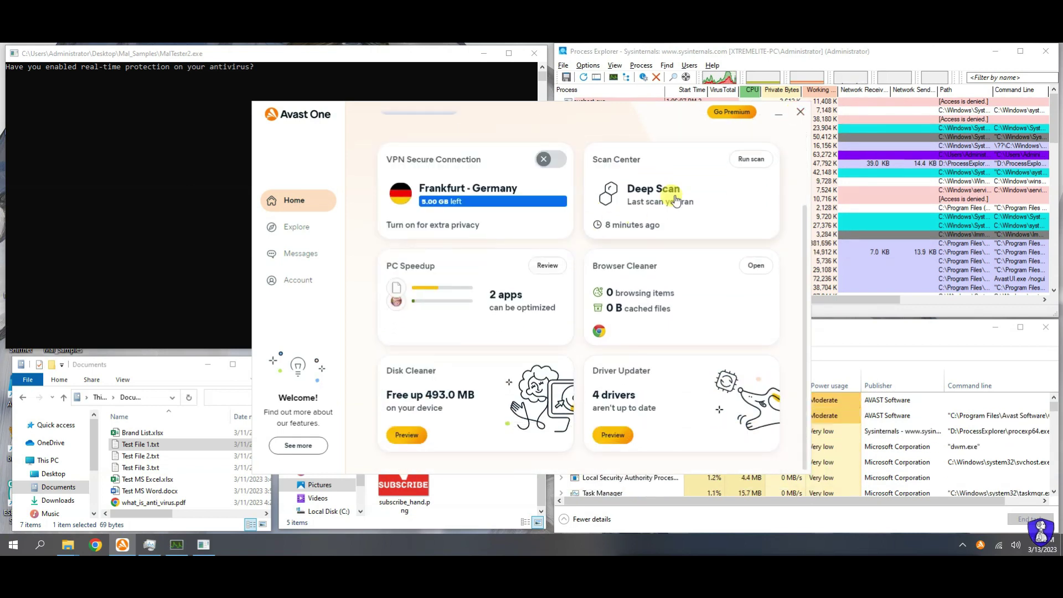
left_click(798, 113)
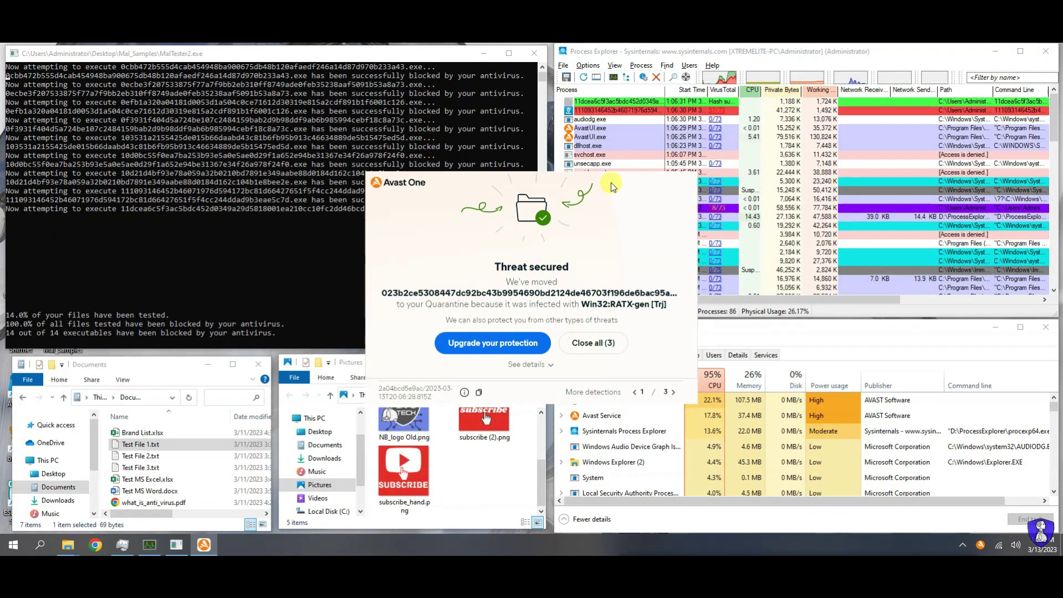
- Dismiss the Avast threat notifications while MalTester2 runs and move the remaining one clear of the console
left_click(592, 344)
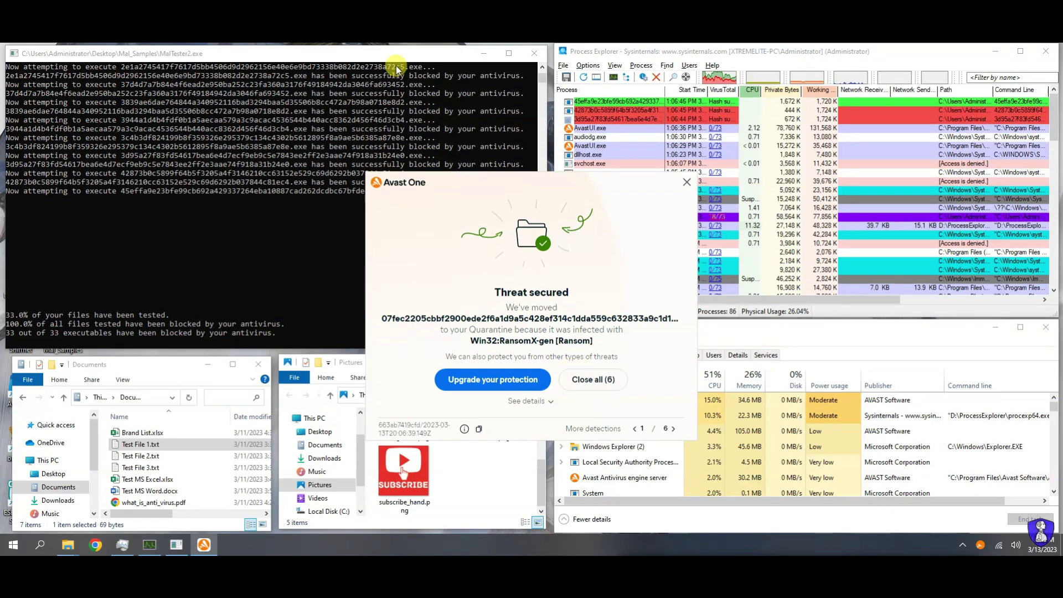
left_click(395, 59)
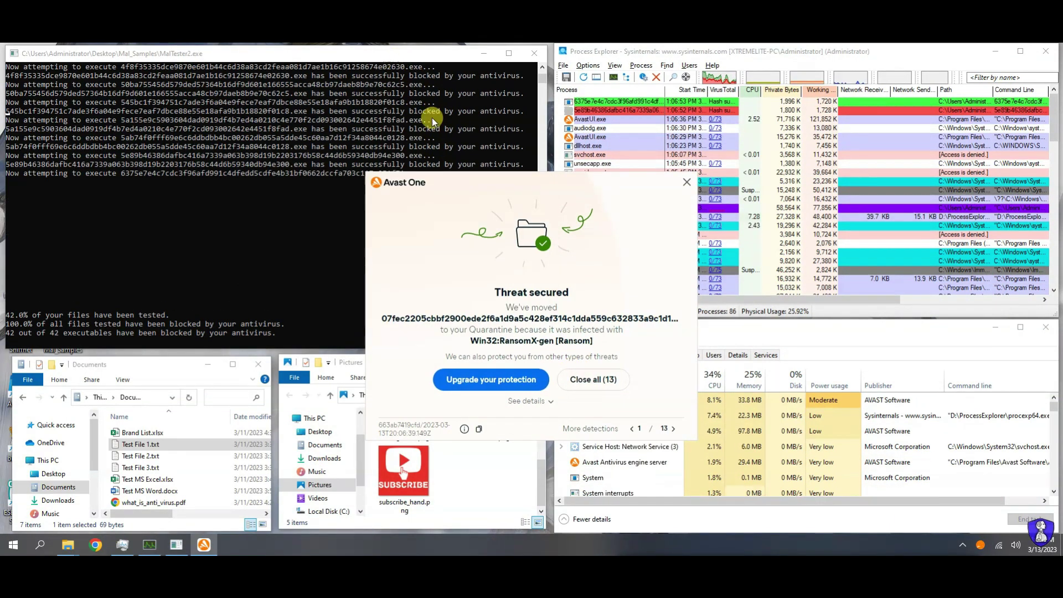
left_click(593, 380)
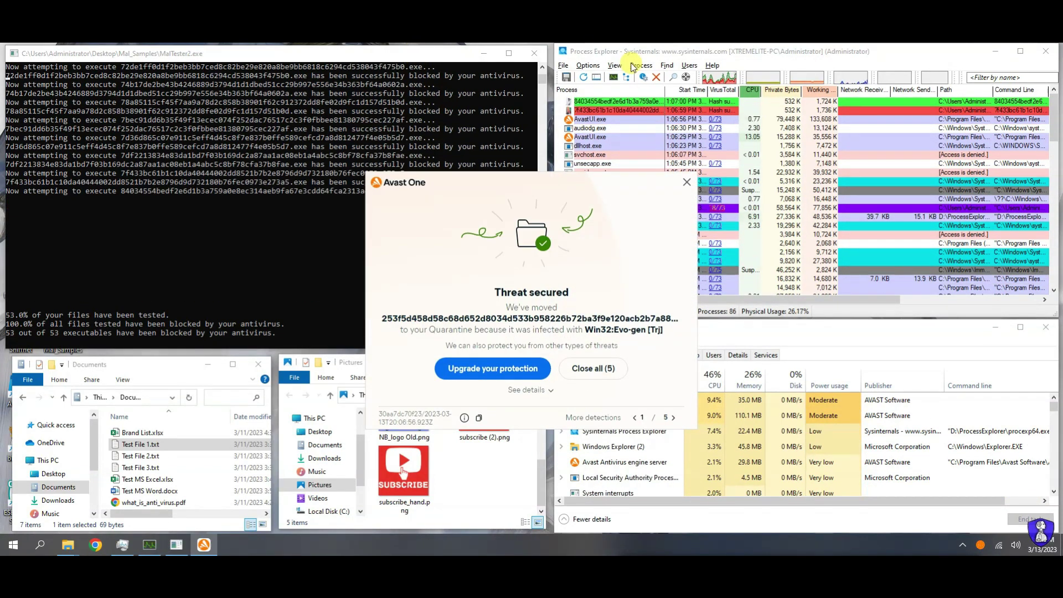
left_click_drag(454, 180, 628, 380)
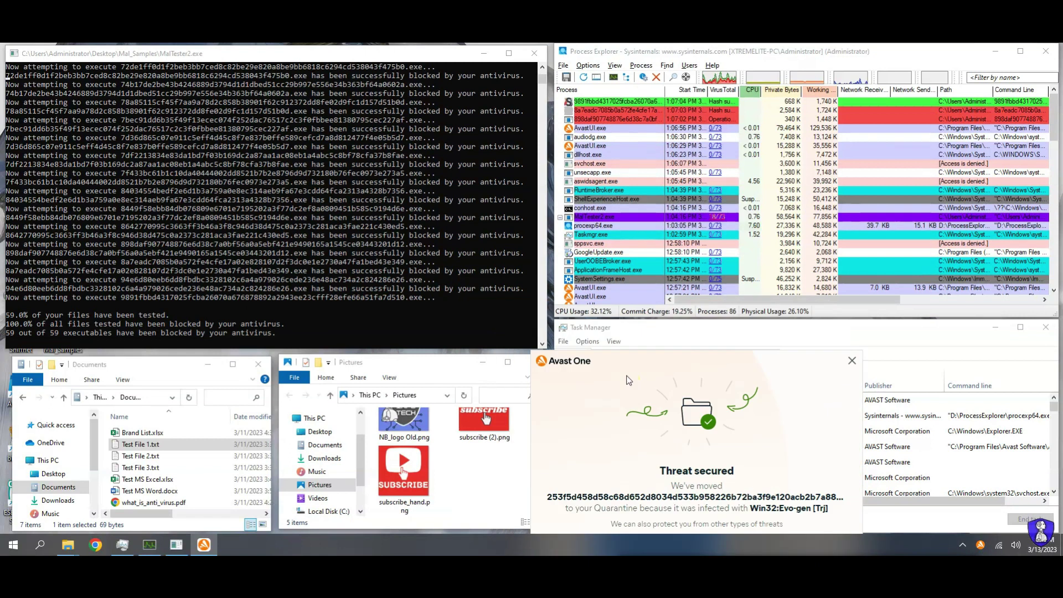
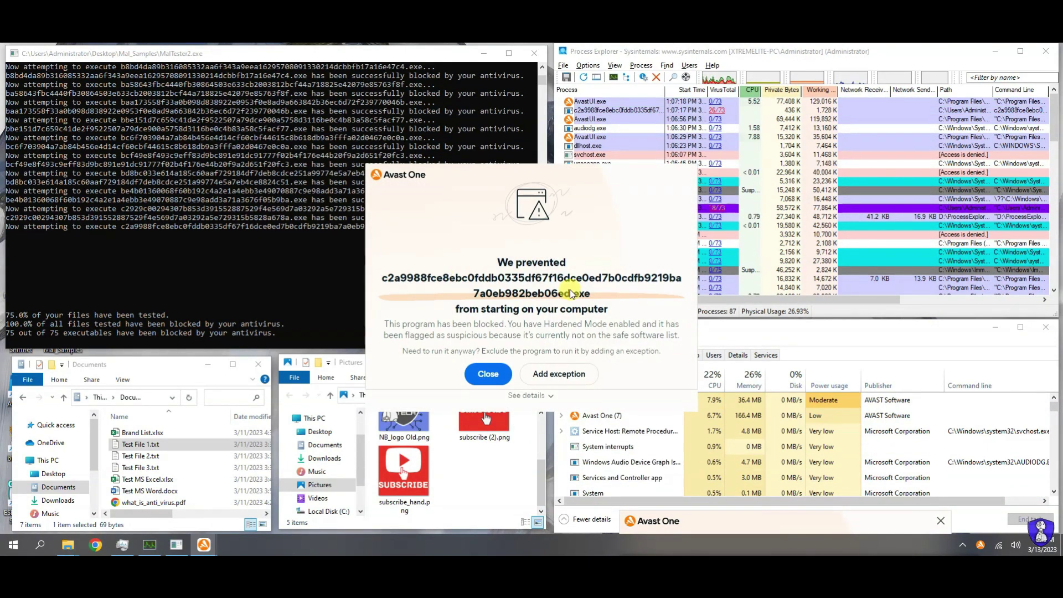
- Dismiss Avast's blocked-program alert, then cancel the Windows Firewall alert for VNC server and the UltraVNC Server Property Page
left_click(489, 375)
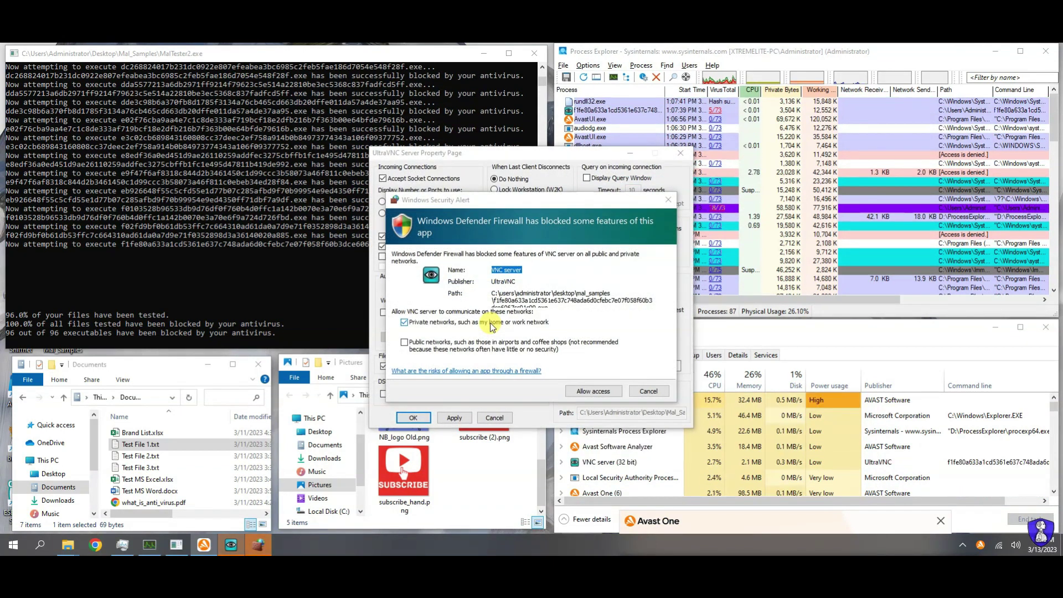
left_click(649, 391)
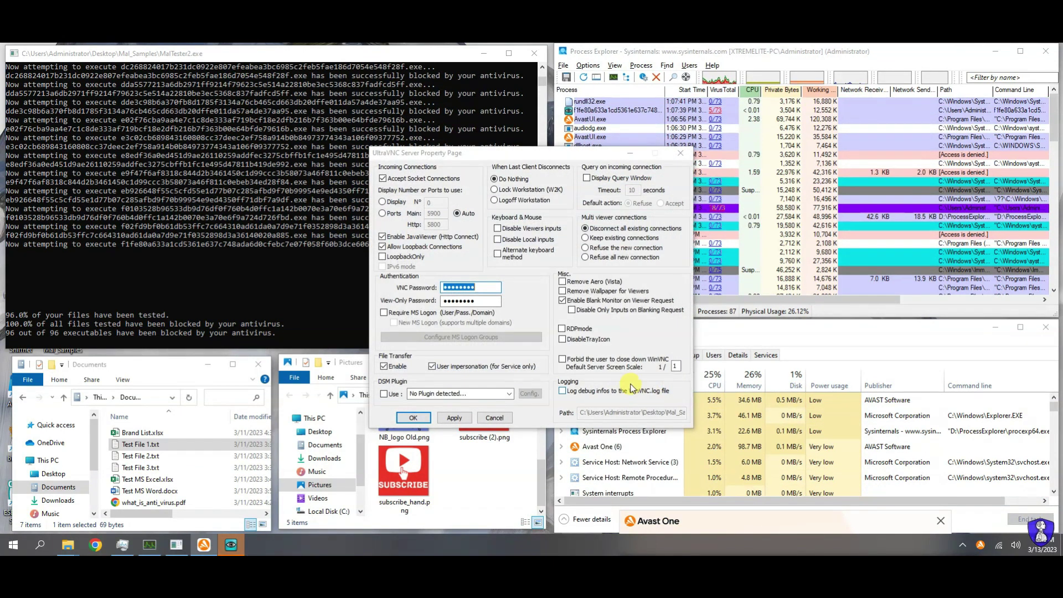
left_click(495, 418)
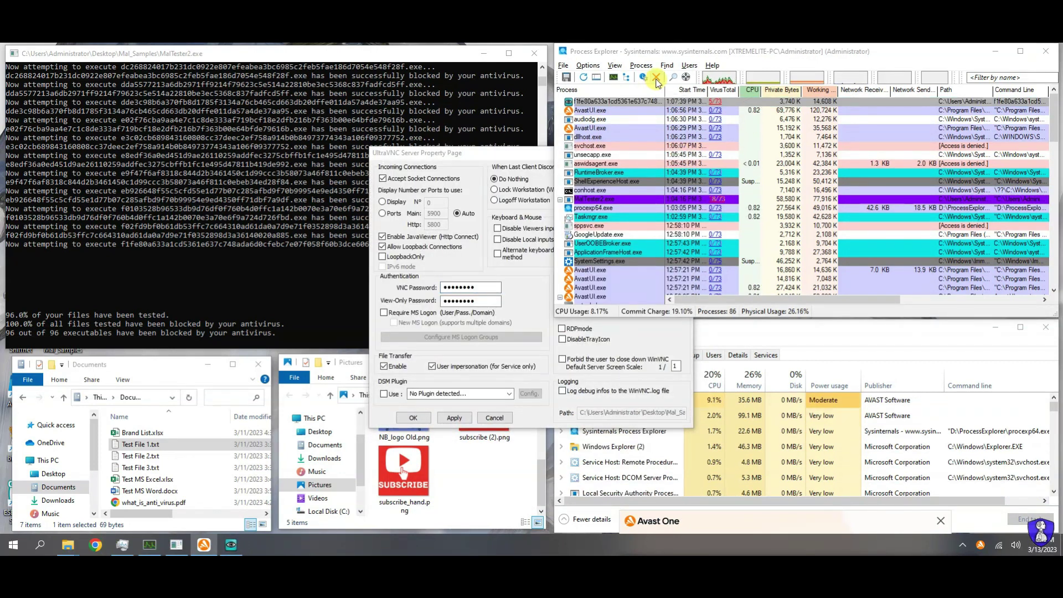
- Examine which vendors flag the running f1fe80a633a1… sample in its VirusTotal report, and close the browser
left_click(716, 102)
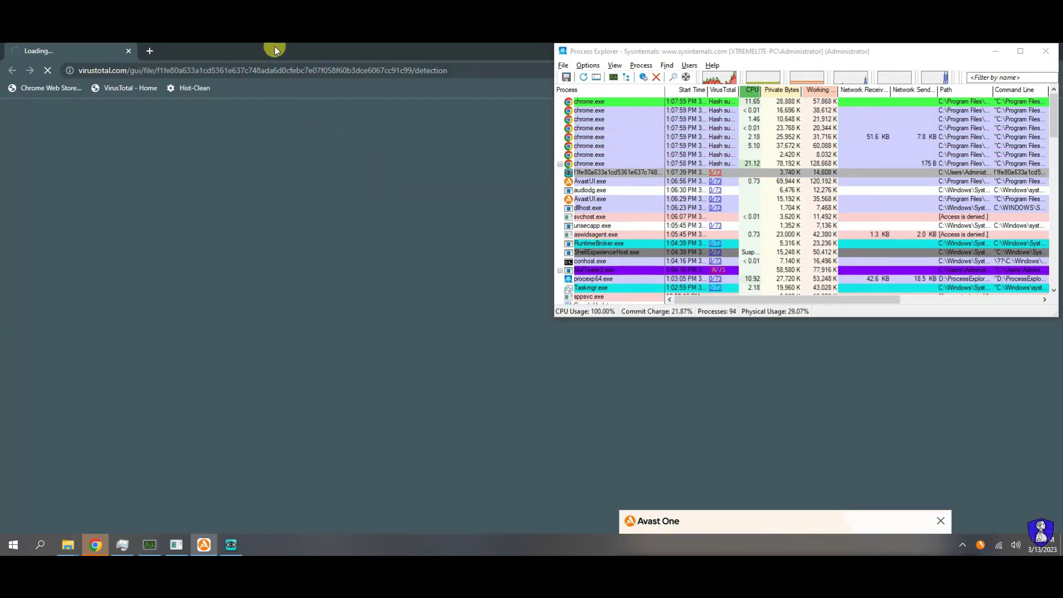
left_click(275, 49)
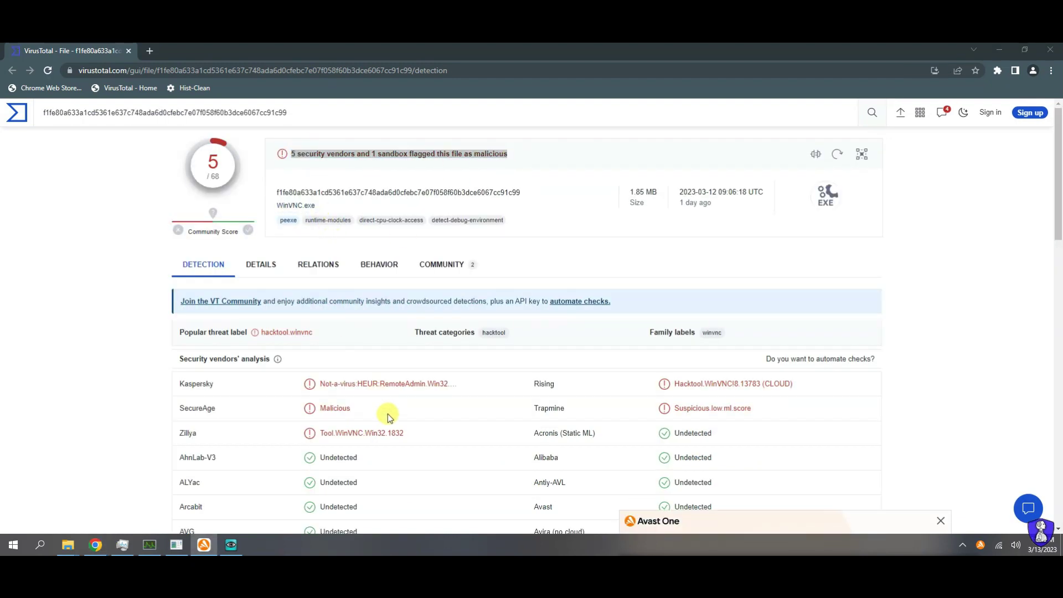
left_click_drag(180, 387, 229, 392)
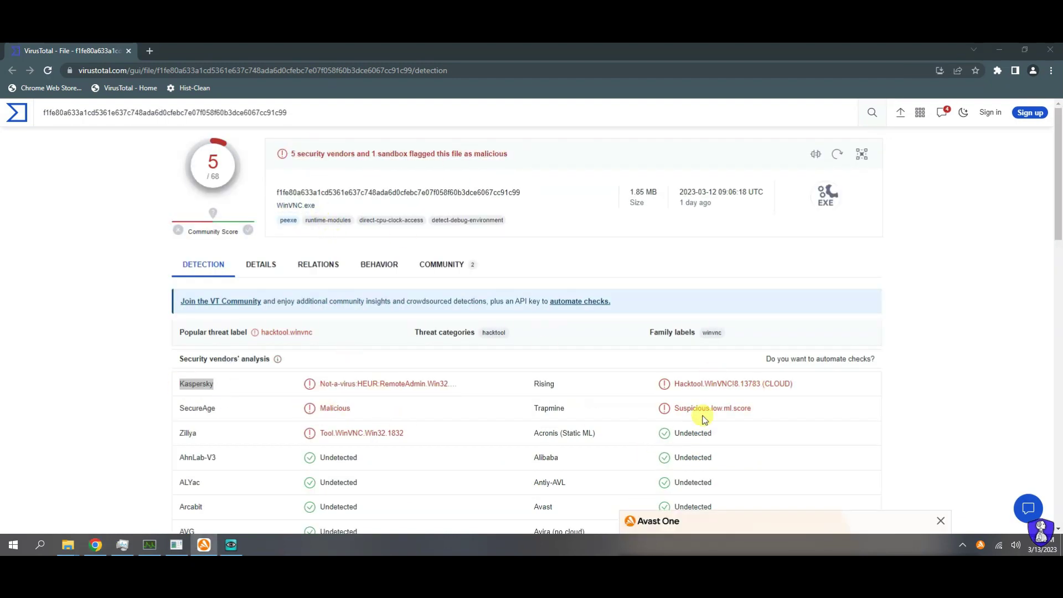
left_click_drag(429, 435, 330, 390)
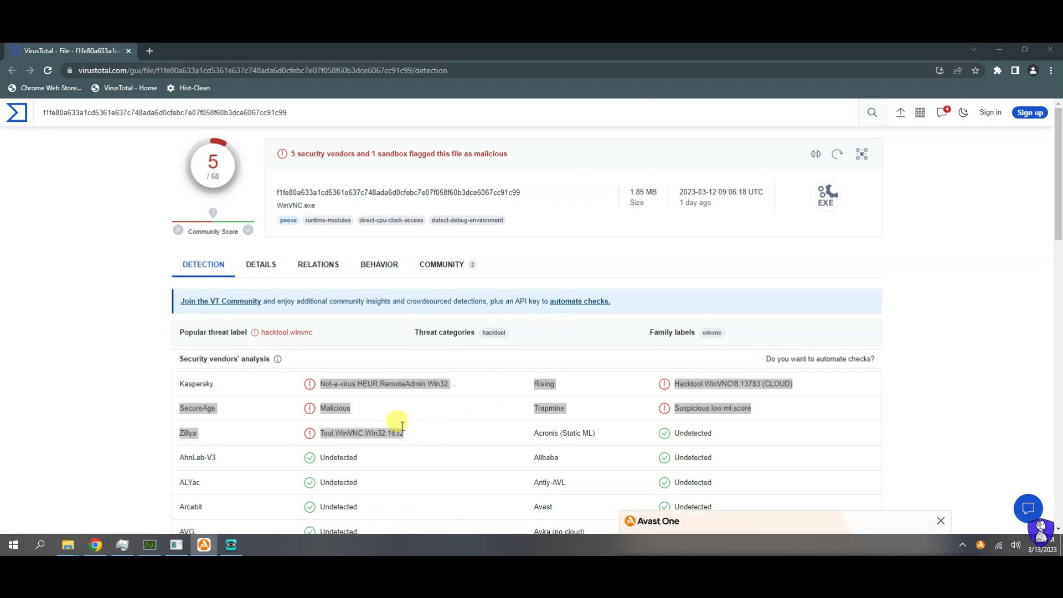
left_click(1049, 51)
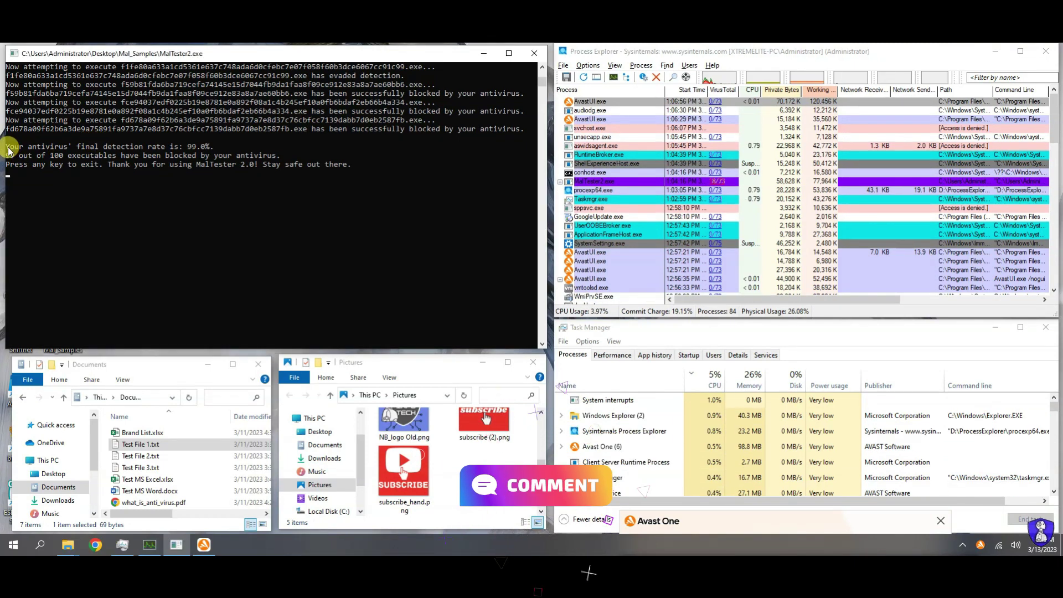
- Examine the final detection rate and the sample that evaded detection in the MalTester2 console
left_click_drag(6, 146, 210, 147)
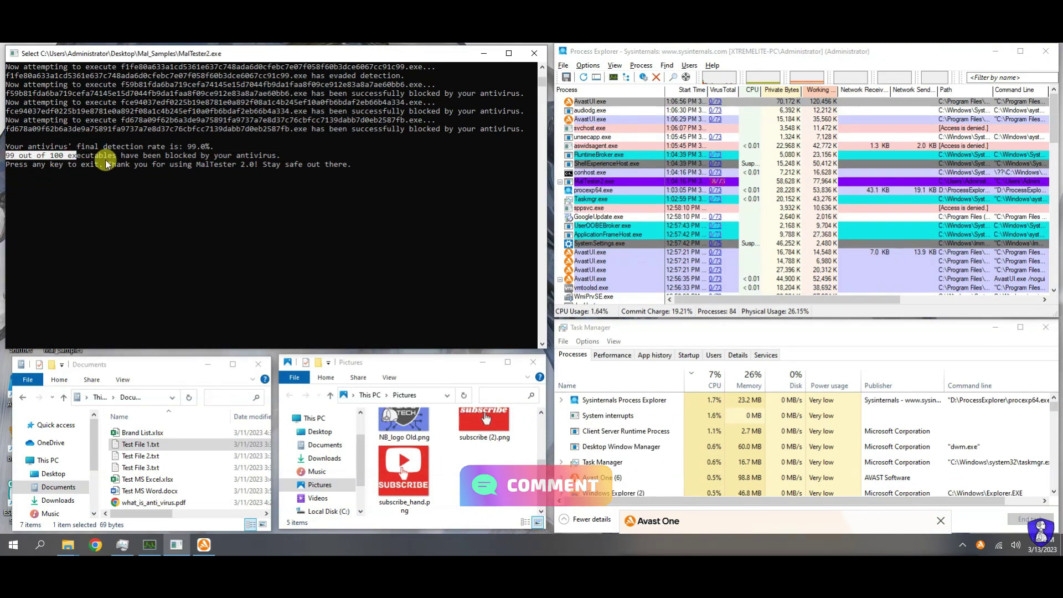
left_click_drag(118, 75, 269, 85)
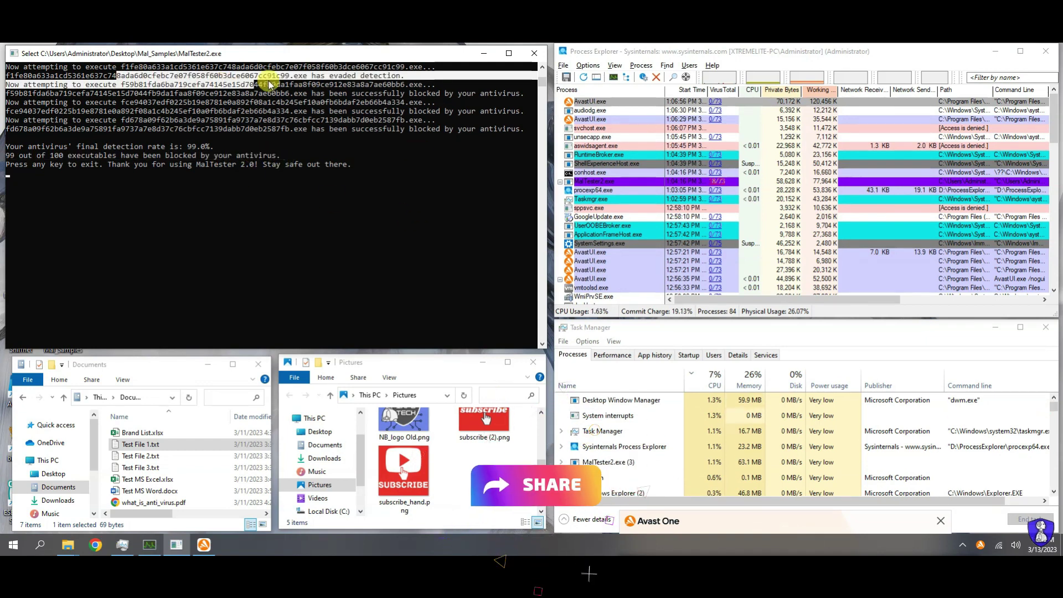
- Look back through the MalTester2 execution log to its start, and close the console
scroll(356, 321, "up", 15)
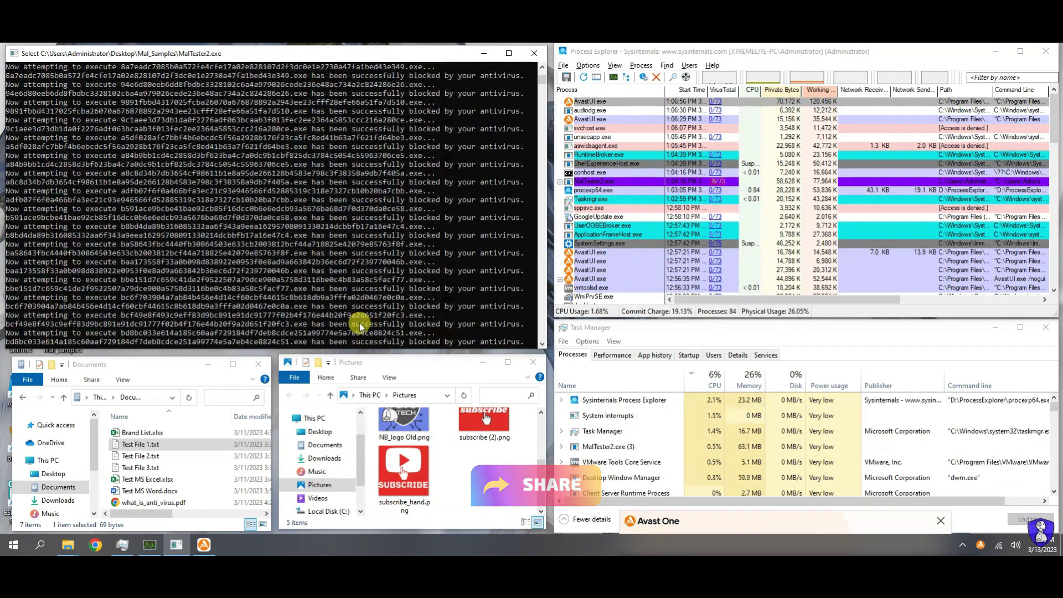
scroll(360, 327, "up", 15)
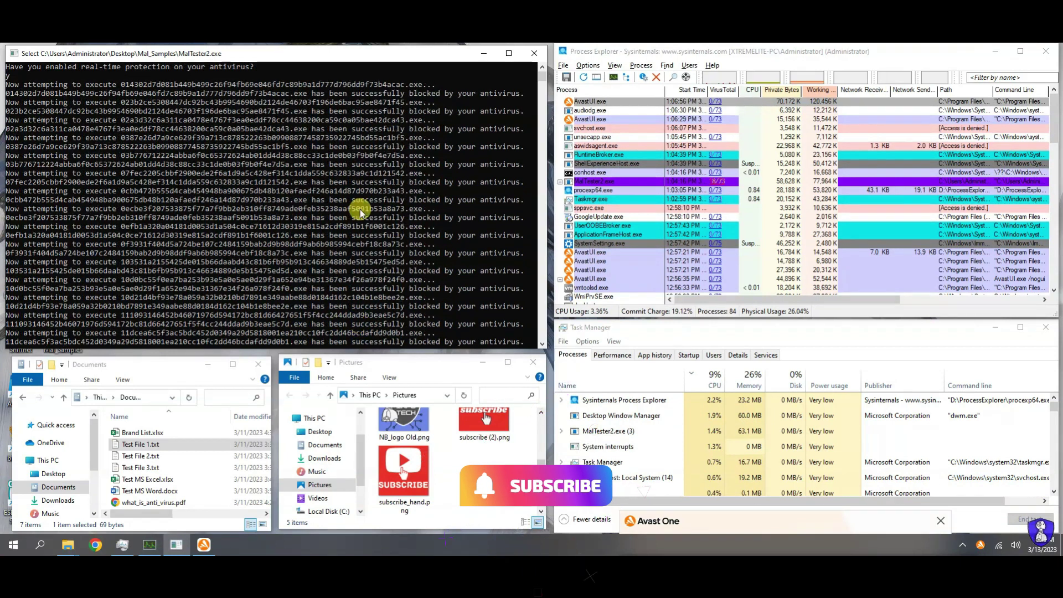
left_click(534, 53)
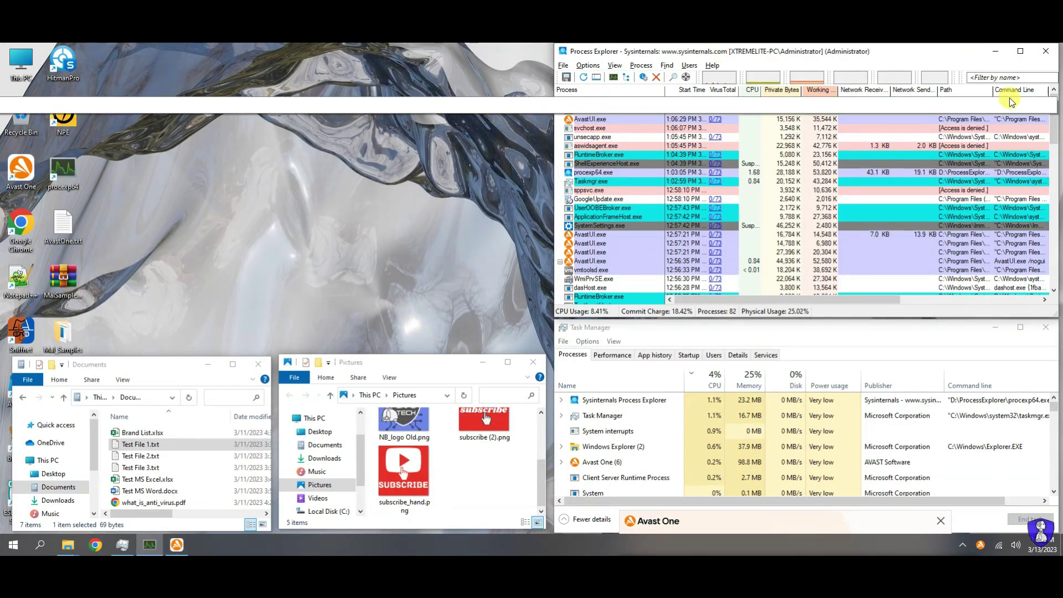
- Check the processes still running in Process Explorer and Task Manager for leftover malware
mouse_move(1056, 111)
left_mouse_down()
mouse_move(1059, 252)
mouse_move(1055, 110)
left_mouse_up()
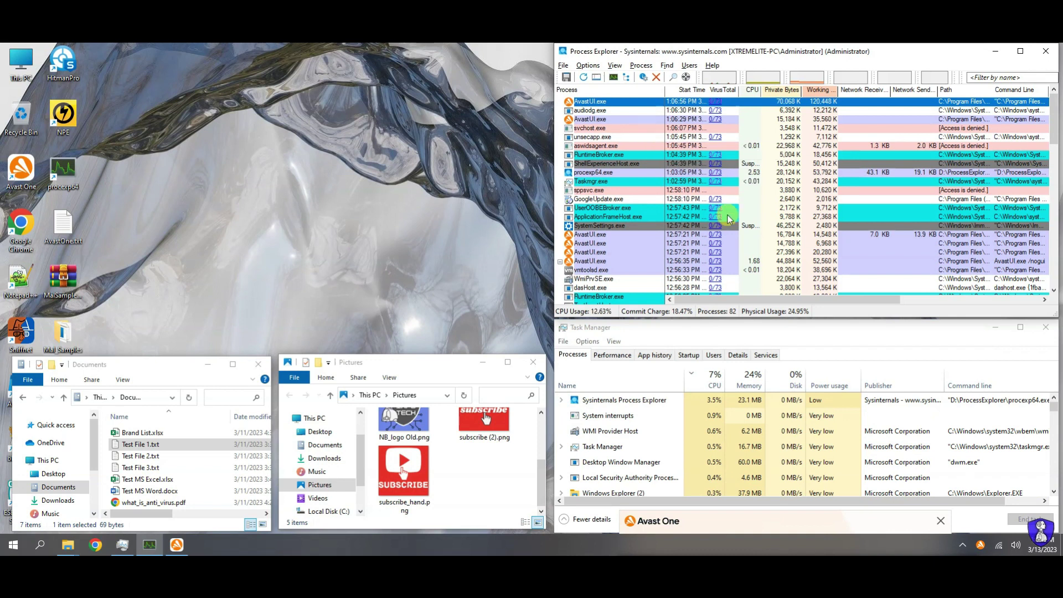
scroll(728, 219, "down", 7)
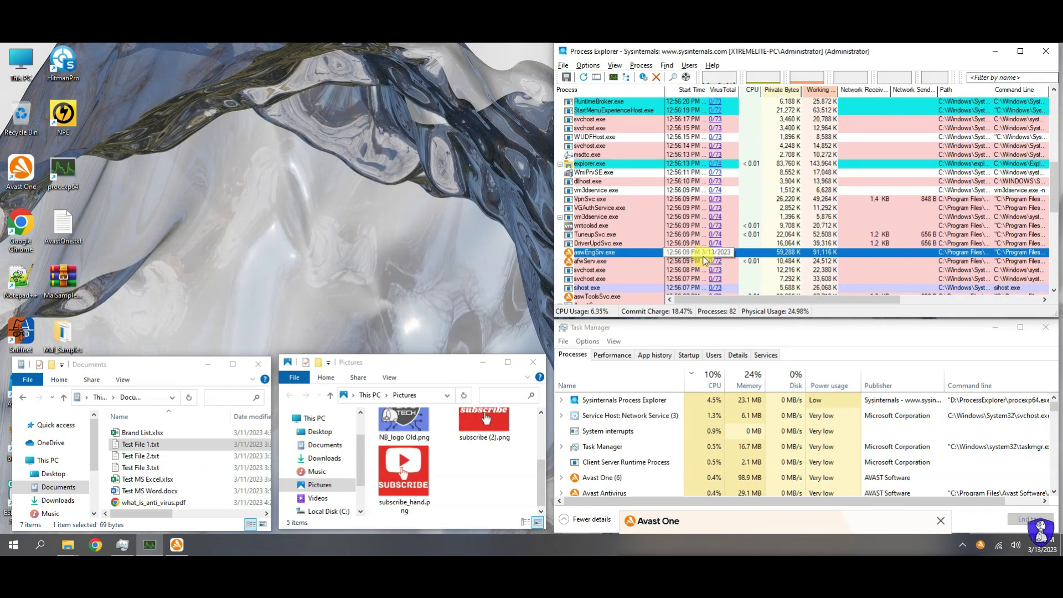
left_click(689, 355)
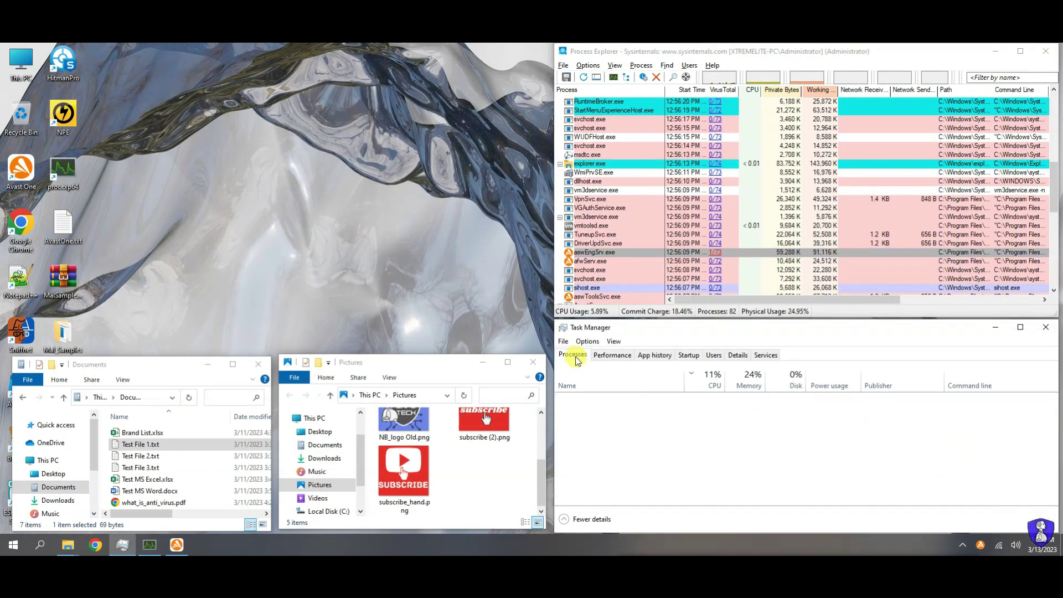
- Open Test File 3.txt in the Documents folder to check its contents, and close it
left_click_drag(145, 369, 208, 74)
double_click(237, 249)
key("ctrl+a")
key("alt+F4")
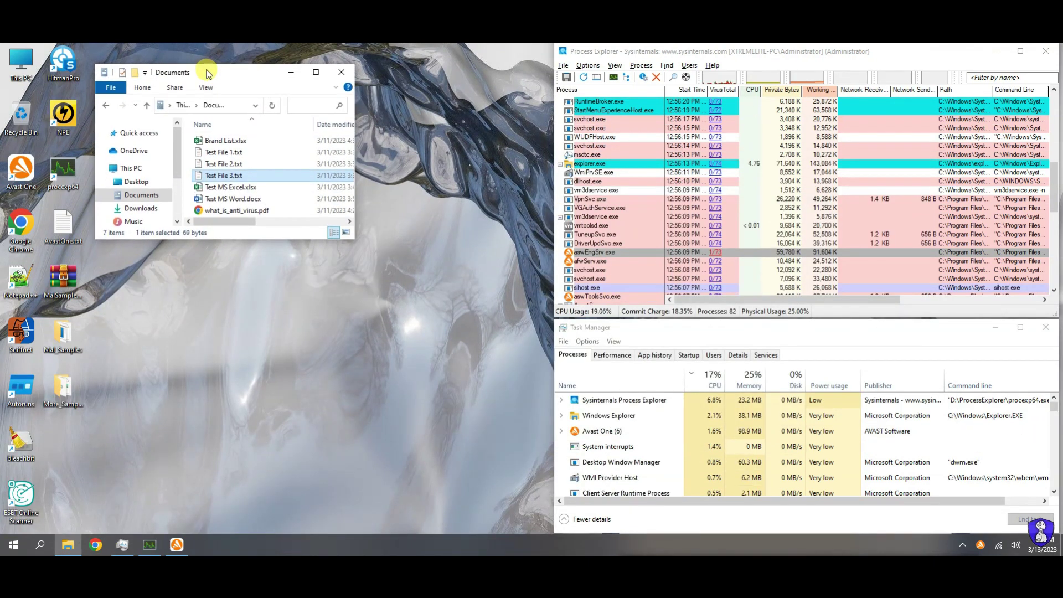
- Enlarge the folder window, open Mal_Samples on the desktop, and delete MalTester2.exe and MalTester2-log.txt
left_click_drag(350, 238, 469, 501)
left_click(137, 182)
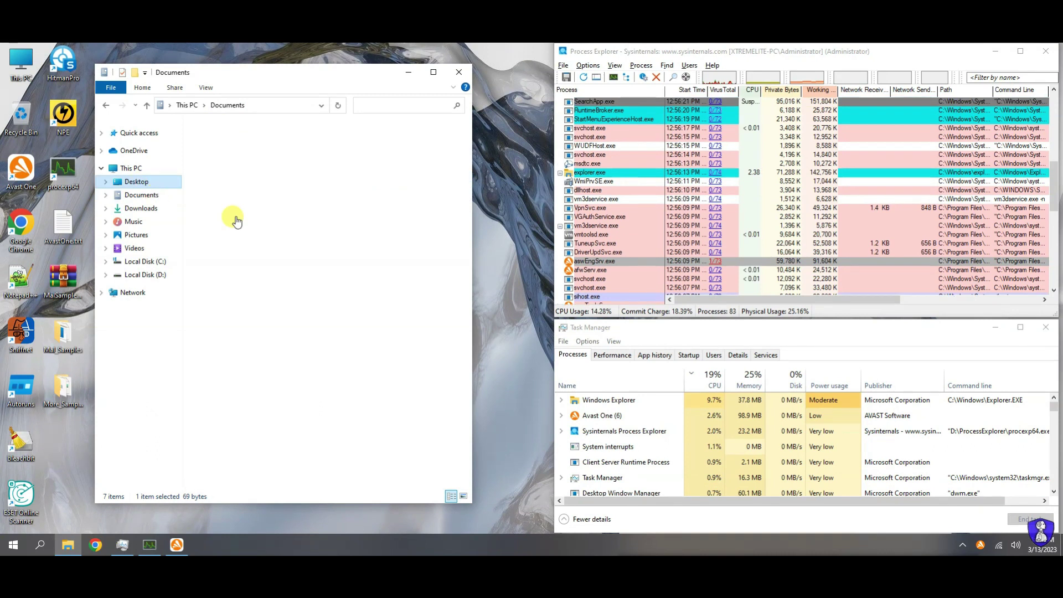
double_click(227, 145)
left_click_drag(225, 235, 220, 180)
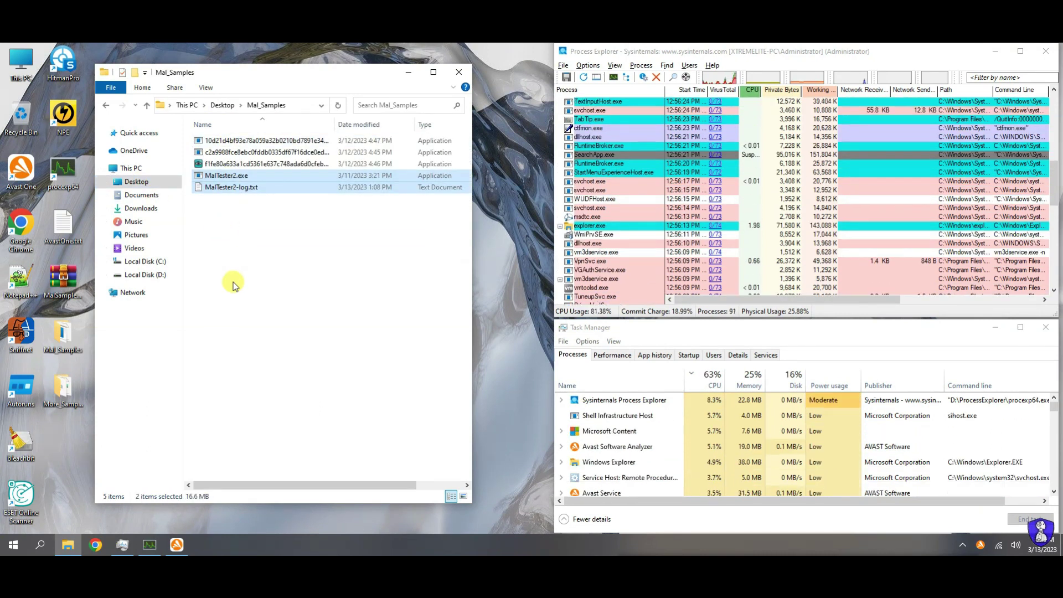
key("Delete")
- Show the full file names, run the c2a9988fce8e… sample from Mal_Samples, and dismiss Avast's blocked-program alert
double_click(335, 124)
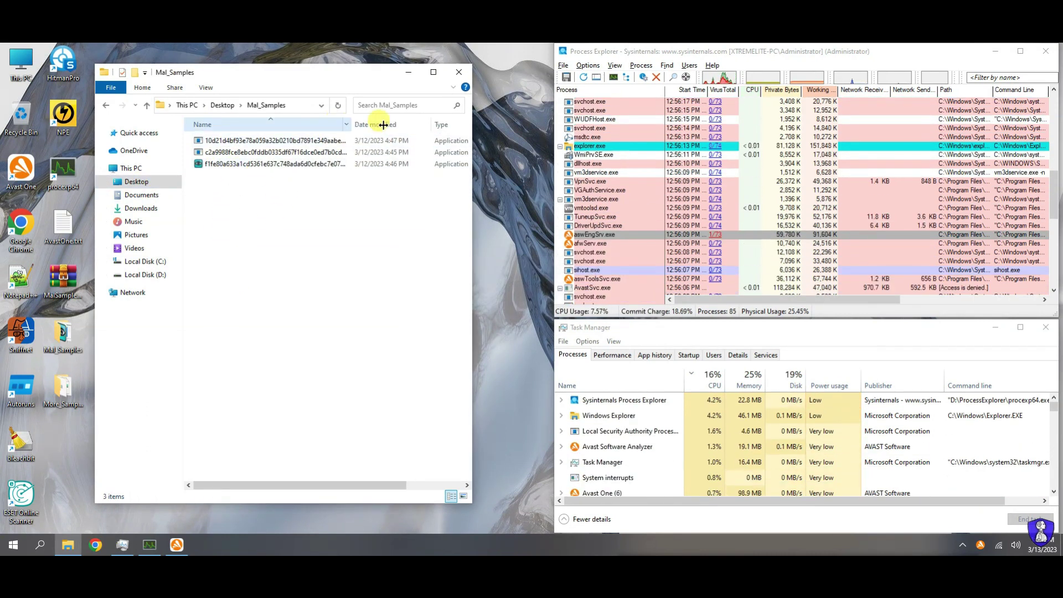
right_click(211, 152)
left_click(227, 162)
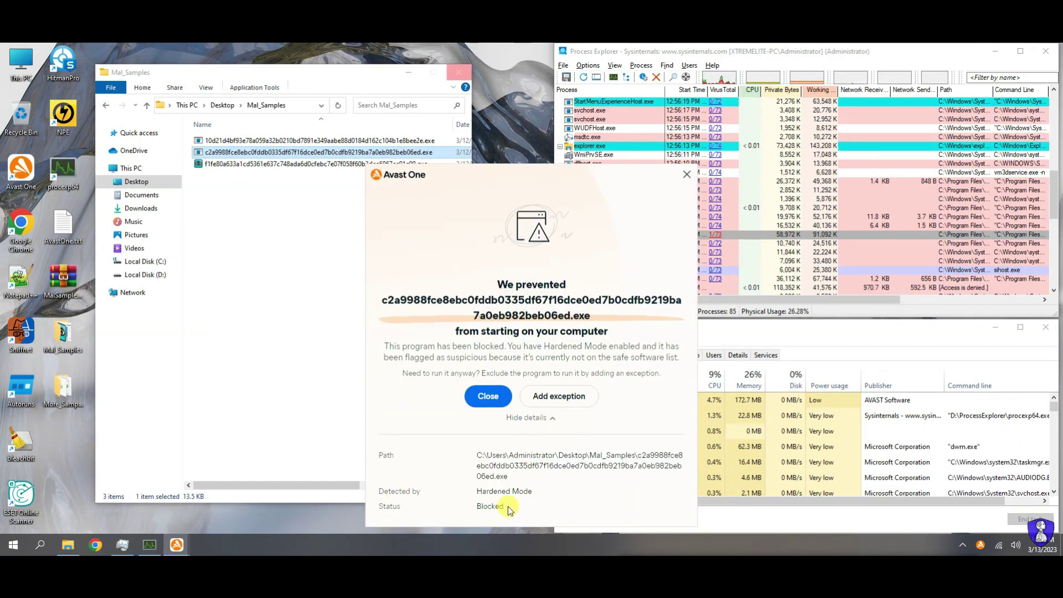
left_click(488, 396)
left_click(649, 290)
- Try to run the 10d21d4bf93e… sample from Mal_Samples and clear the file selection
right_click(212, 141)
left_click(235, 148)
key("Escape")
left_click(272, 227)
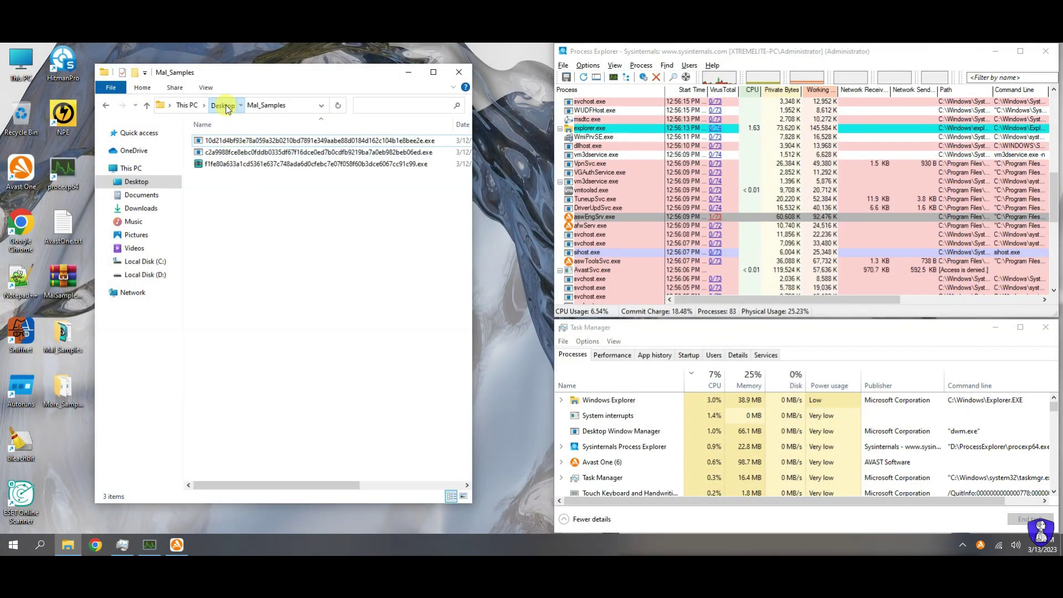
- Return to the Desktop folder and temporarily turn off Avast One's shields
left_click(223, 105)
right_click(989, 550)
mouse_move(964, 466)
left_click(847, 507)
left_click(481, 337)
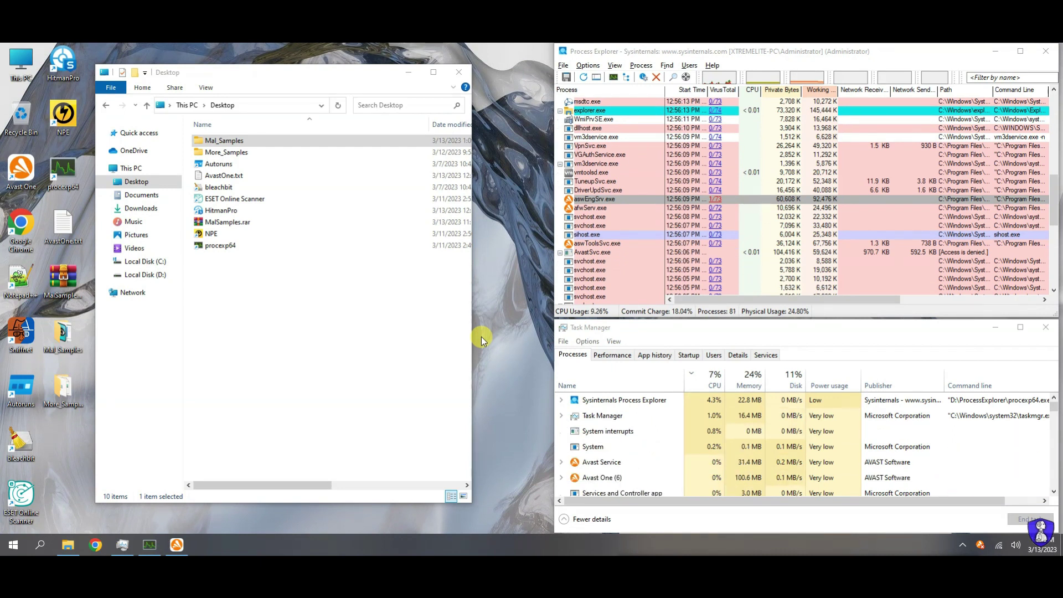
- Open the More_Samples folder, widen the window to show full file names, and sort the samples by type
left_click(332, 277)
double_click(226, 153)
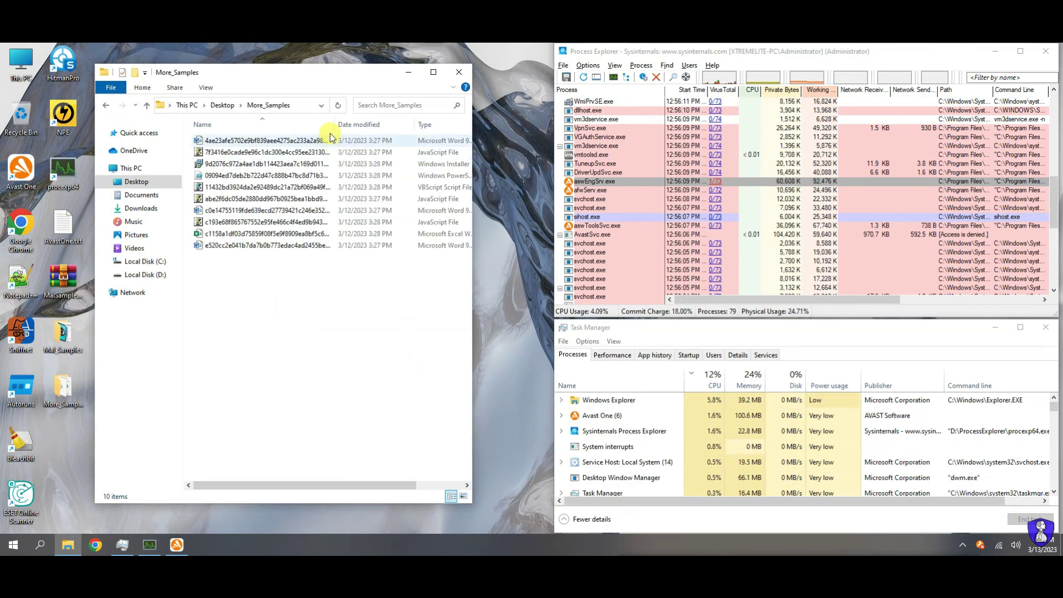
left_click_drag(335, 124, 481, 128)
left_click_drag(261, 93, 171, 92)
left_click_drag(383, 279, 484, 259)
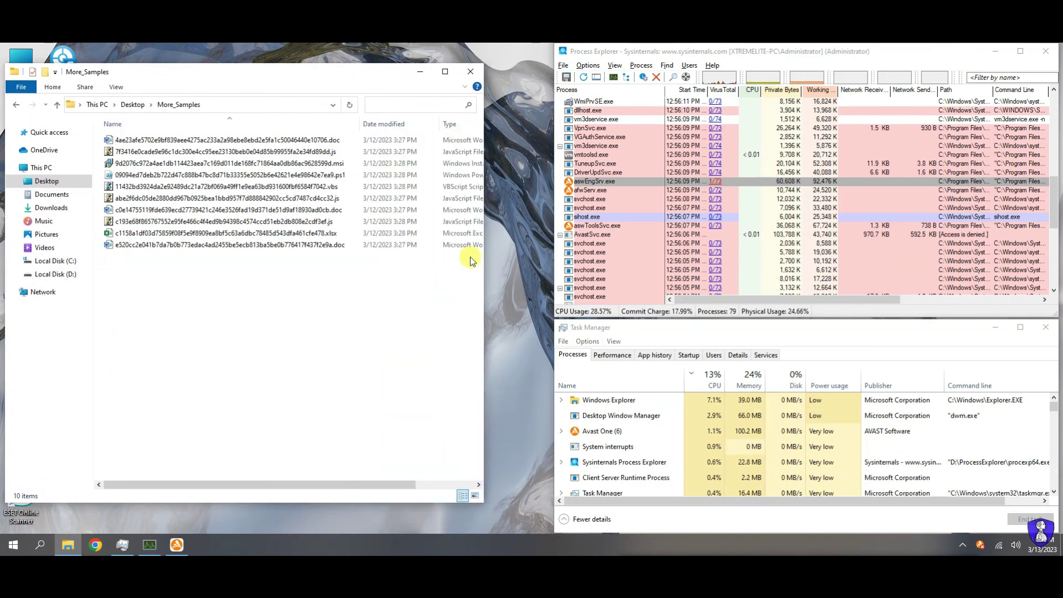
left_click(448, 124)
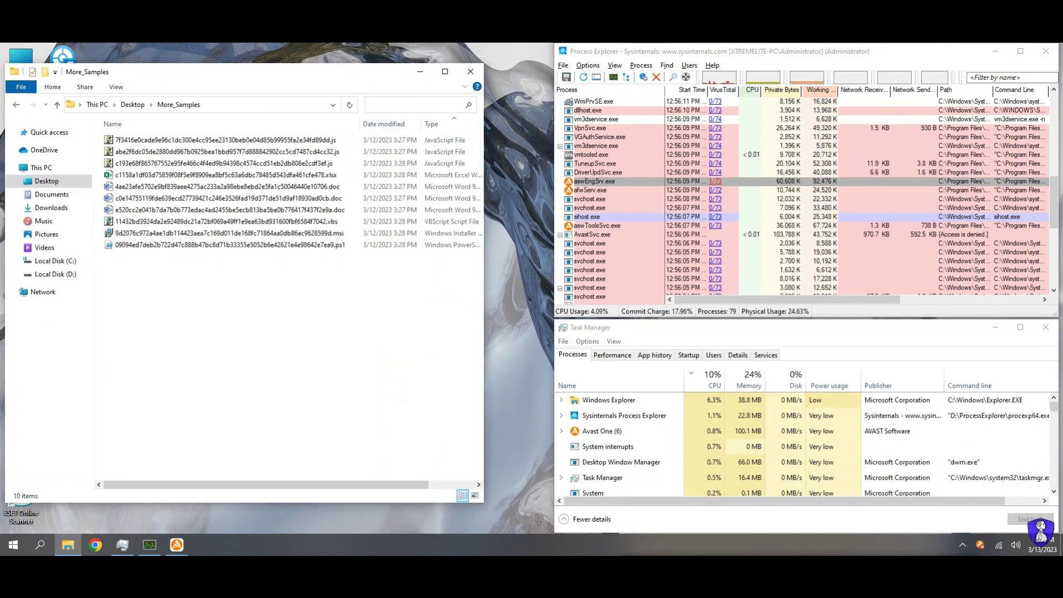
- Turn Avast One's shields back on and close all of its pending threat notifications
right_click(980, 548)
mouse_move(969, 449)
left_click(871, 448)
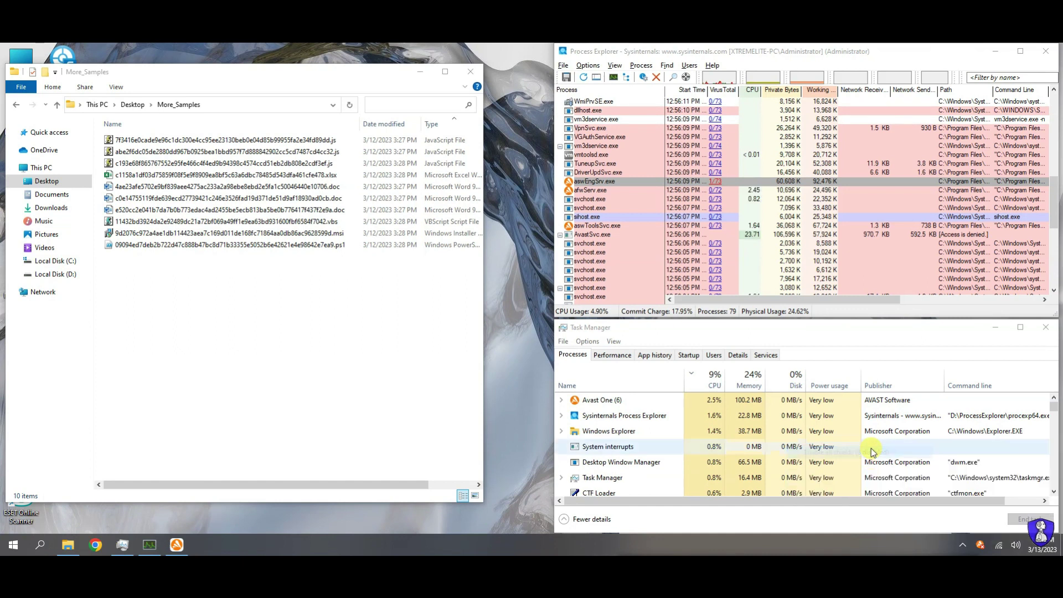
left_click(176, 545)
left_click(688, 359)
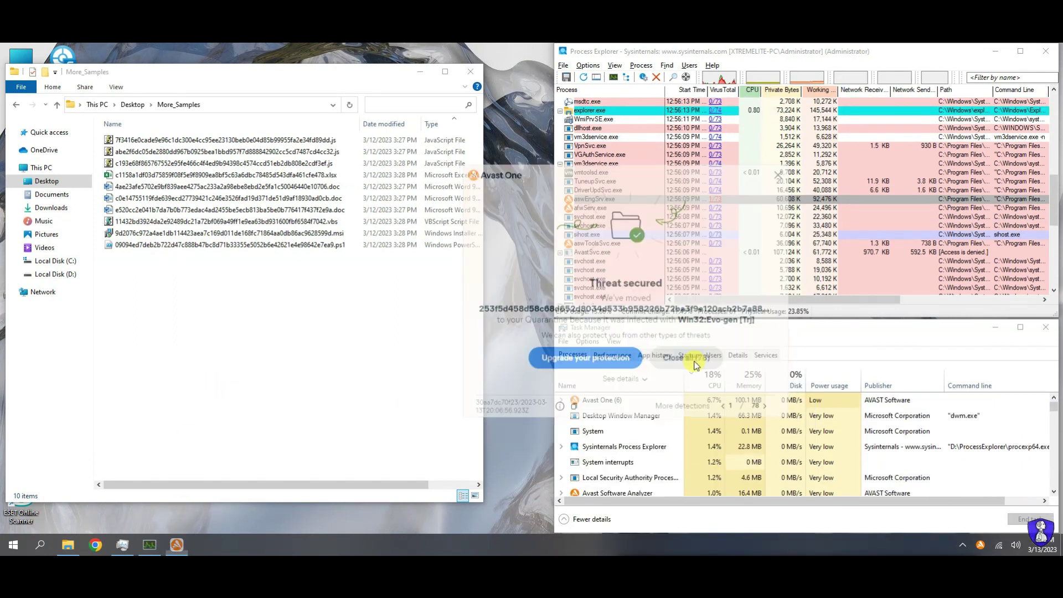
- Run the 7f3416e0cade… JavaScript sample, review the details of Avast's detection, and close the alert
right_click(135, 141)
left_click(178, 143)
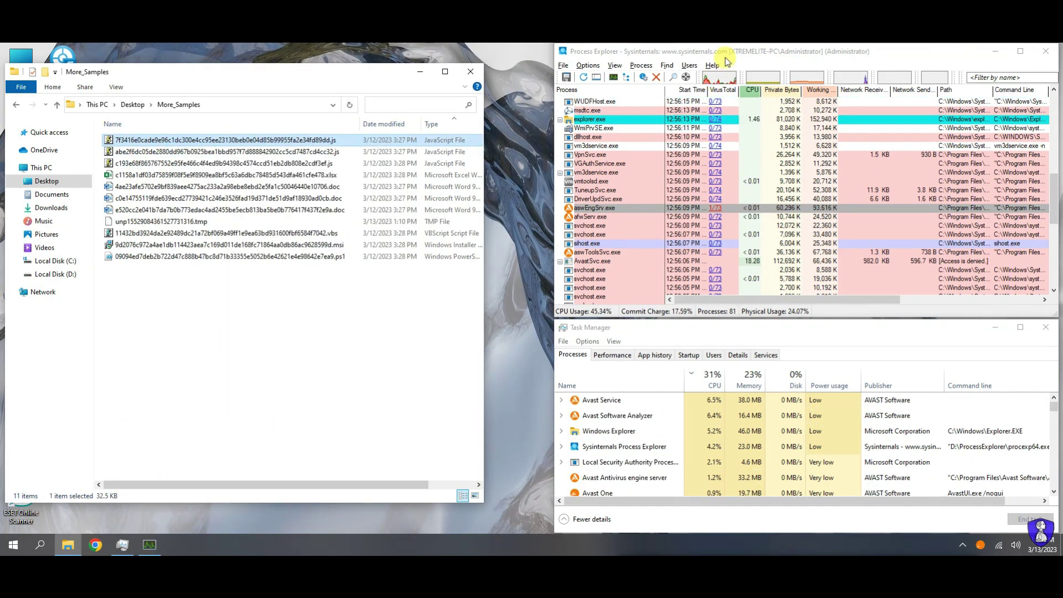
left_click_drag(1050, 199, 1050, 119)
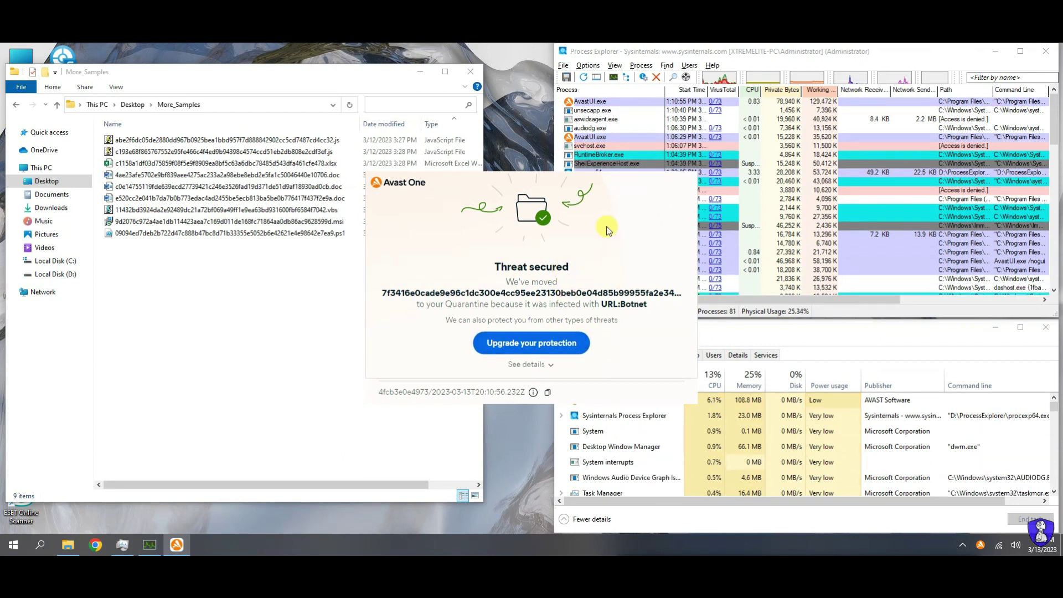
left_click(547, 367)
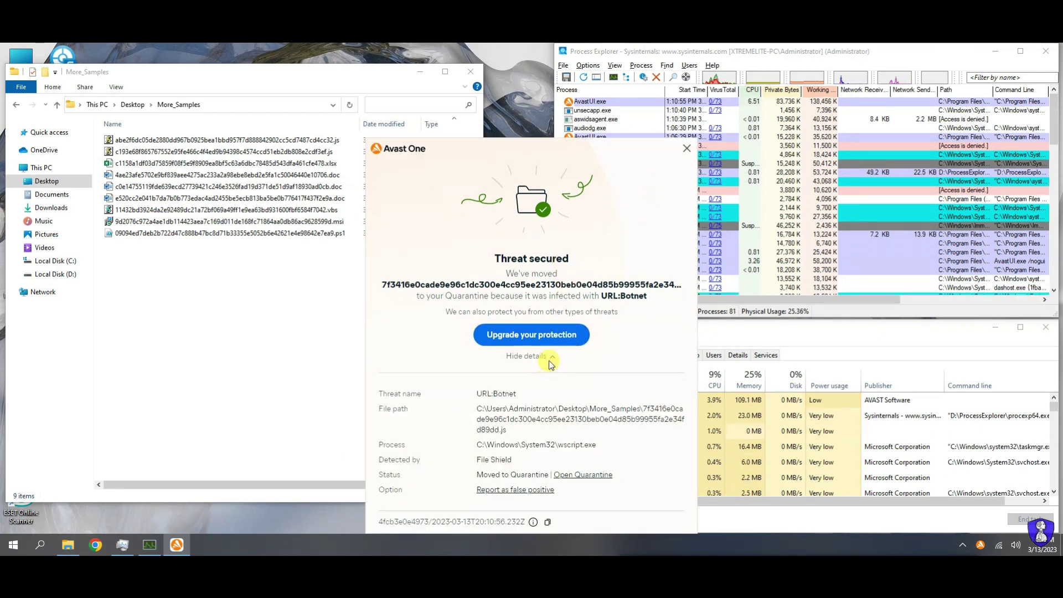
left_click(686, 149)
- Run the abe2f6dc05de… JavaScript sample and dismiss the Windows Script Host error
left_click(133, 140)
right_click(131, 139)
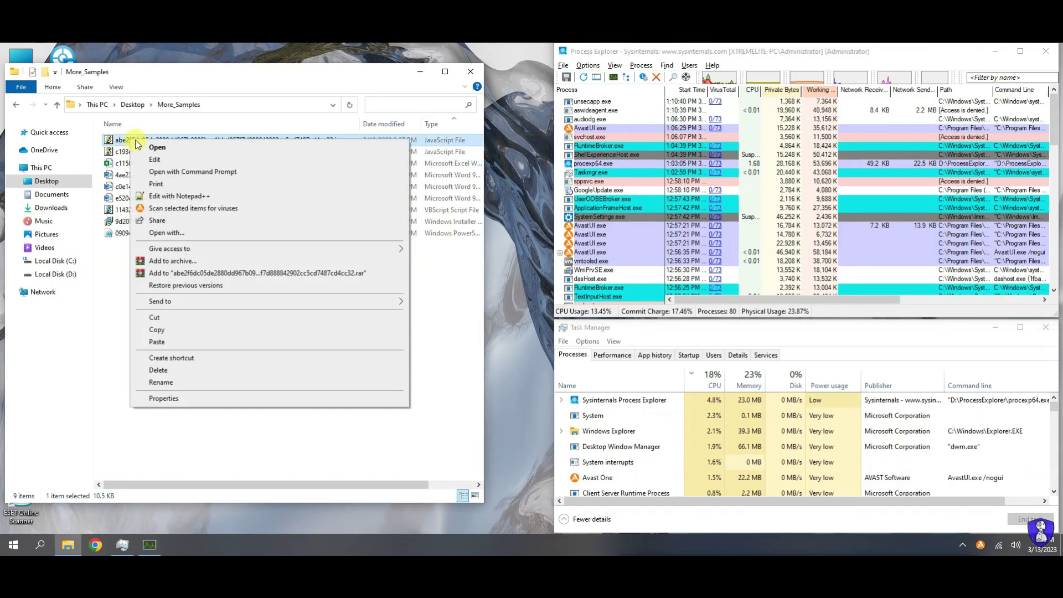
key("Escape")
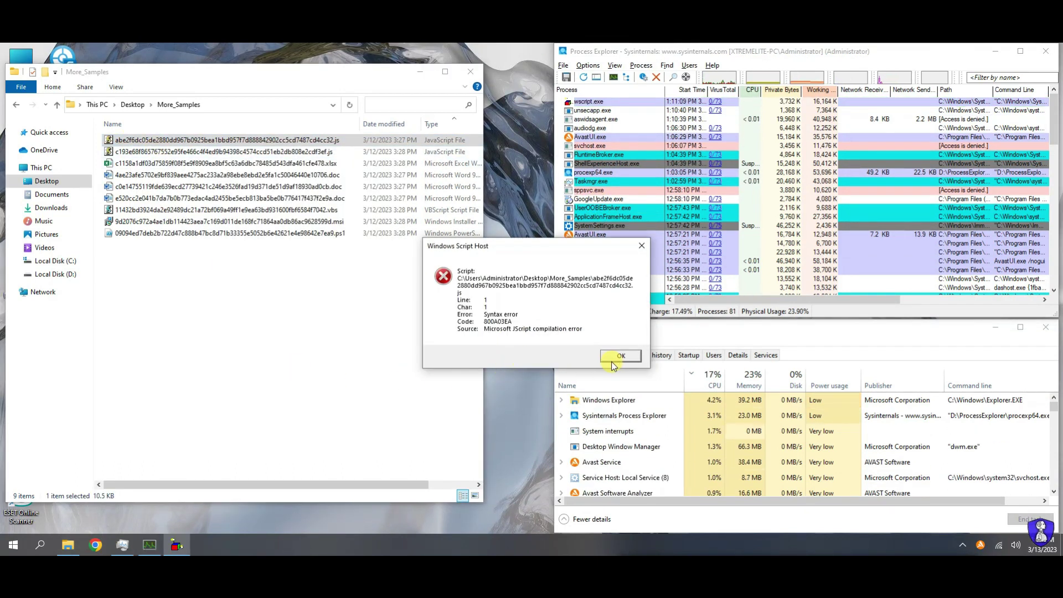
left_click(613, 359)
- Run the c193e68f8657… JavaScript sample, view the details of Avast's detection, and close the alert
left_click(149, 157)
right_click(150, 157)
left_click(167, 162)
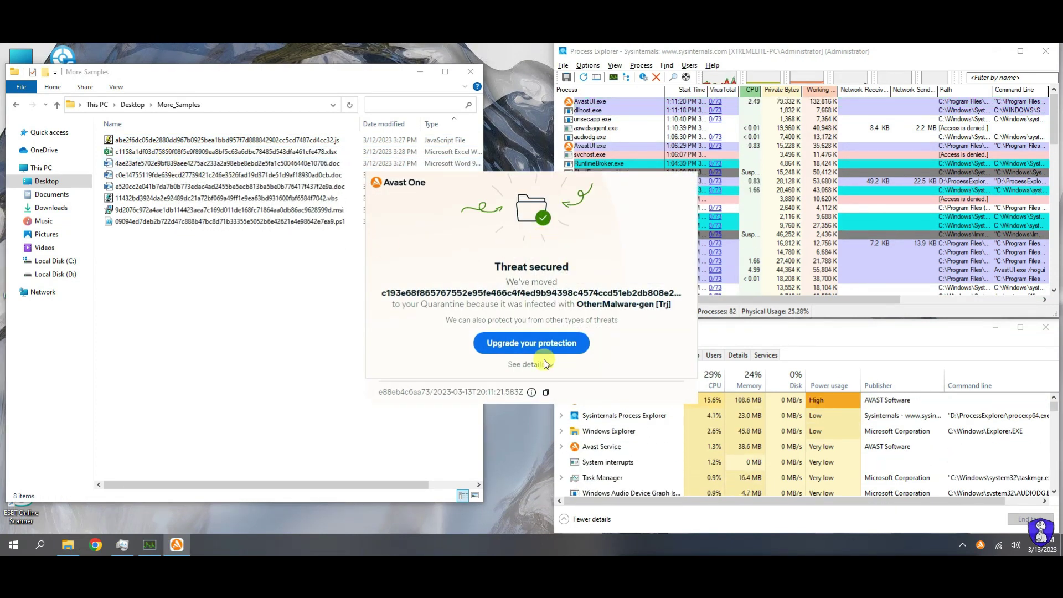
left_click(530, 365)
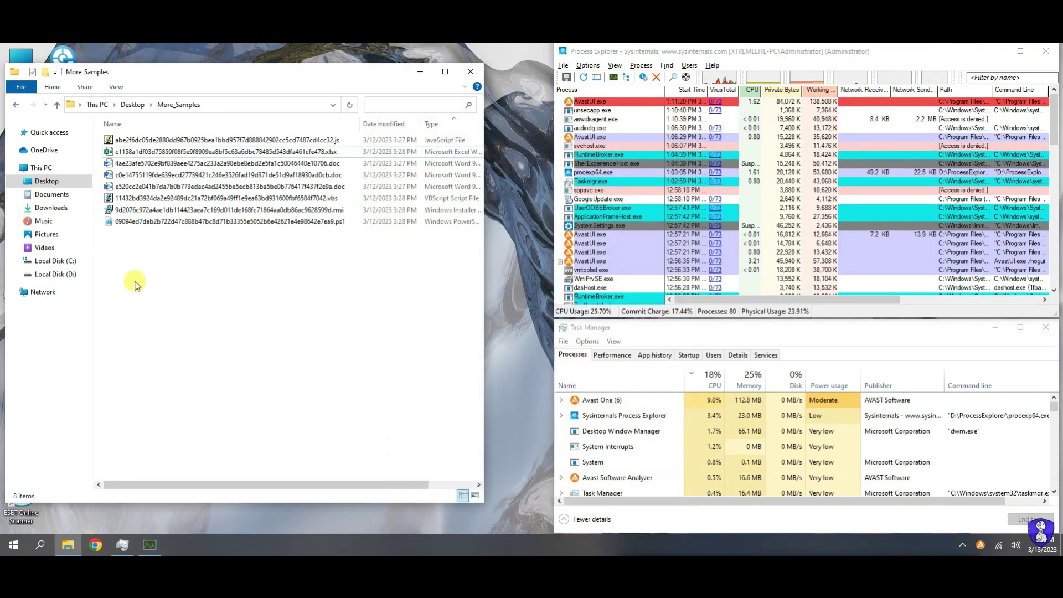
- Open the c1158a1df03d… .xlsx sample, dismiss Excel's prompts and close it, and review and close Avast's threat alert
left_click(124, 152)
right_click(123, 149)
left_click(140, 204)
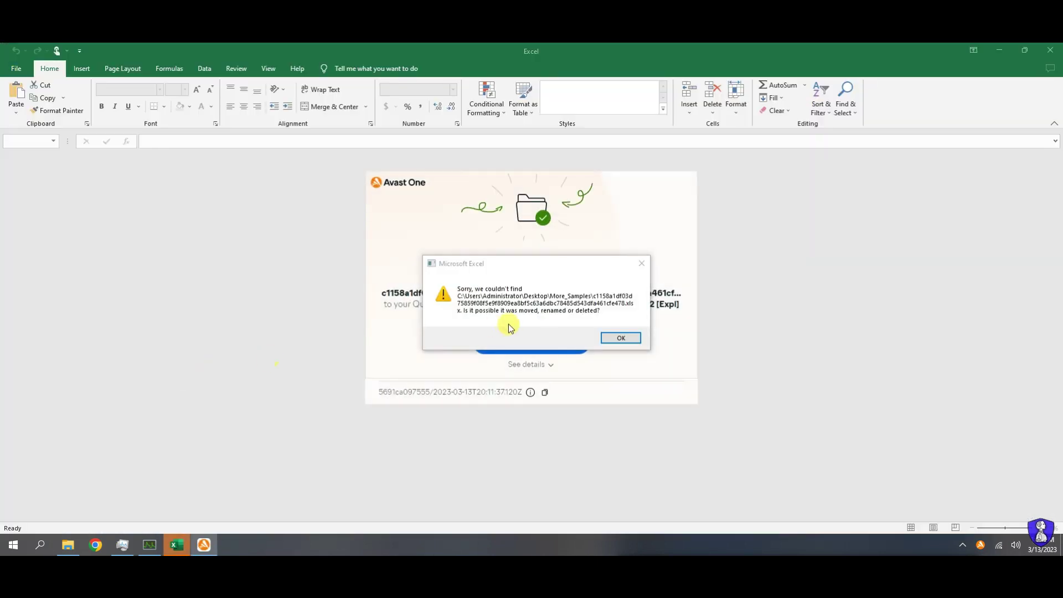
left_click(621, 337)
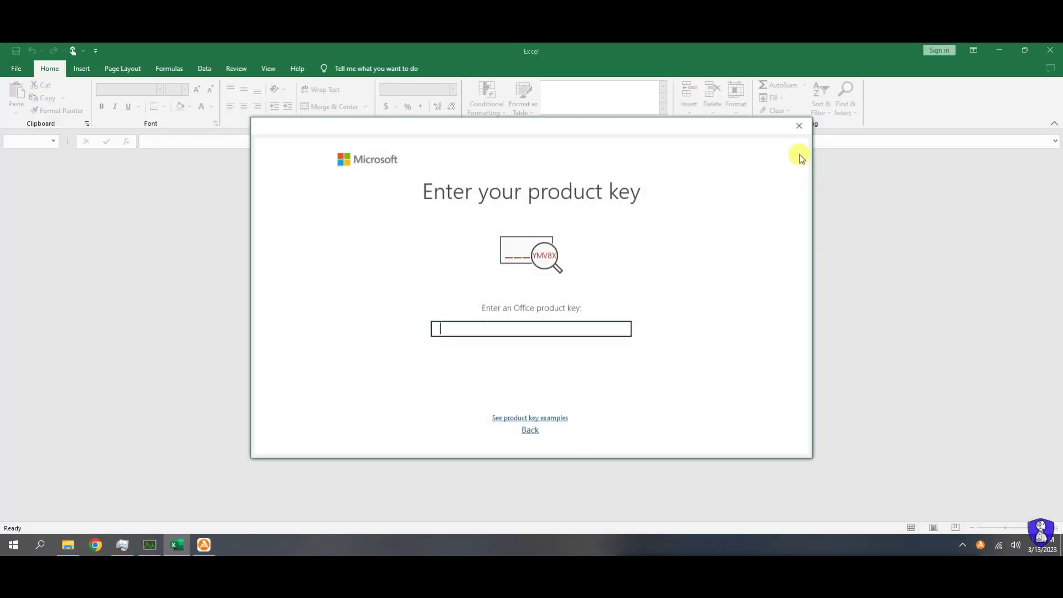
left_click(798, 127)
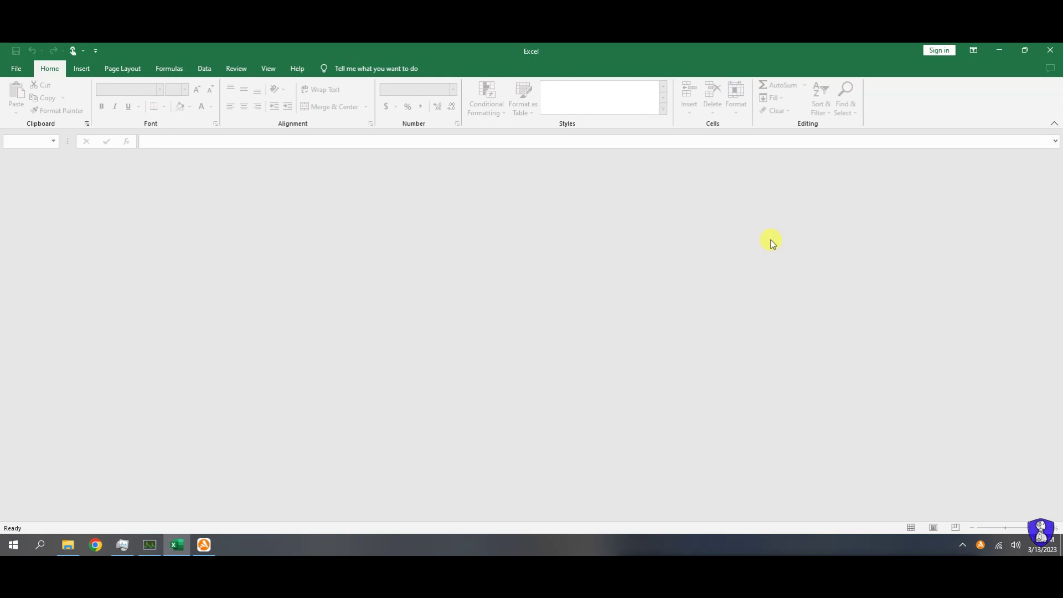
left_click(1050, 50)
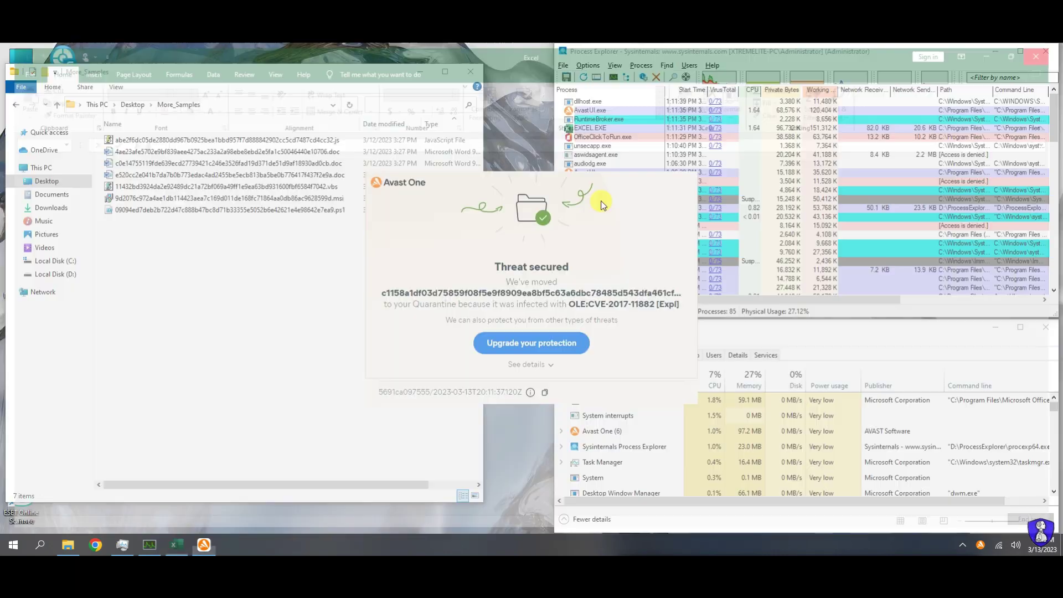
left_click(529, 367)
left_click(687, 122)
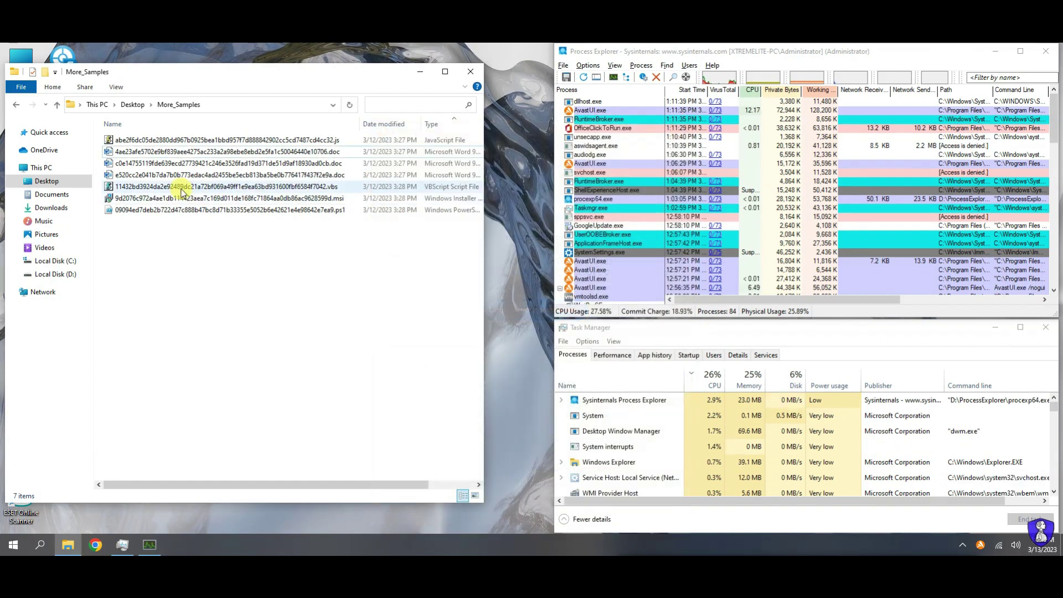
- Open the 4ae23afe5702… .doc sample, and close Avast's threat alert, Word's missing-file message and the product key prompt
right_click(125, 151)
left_click(141, 159)
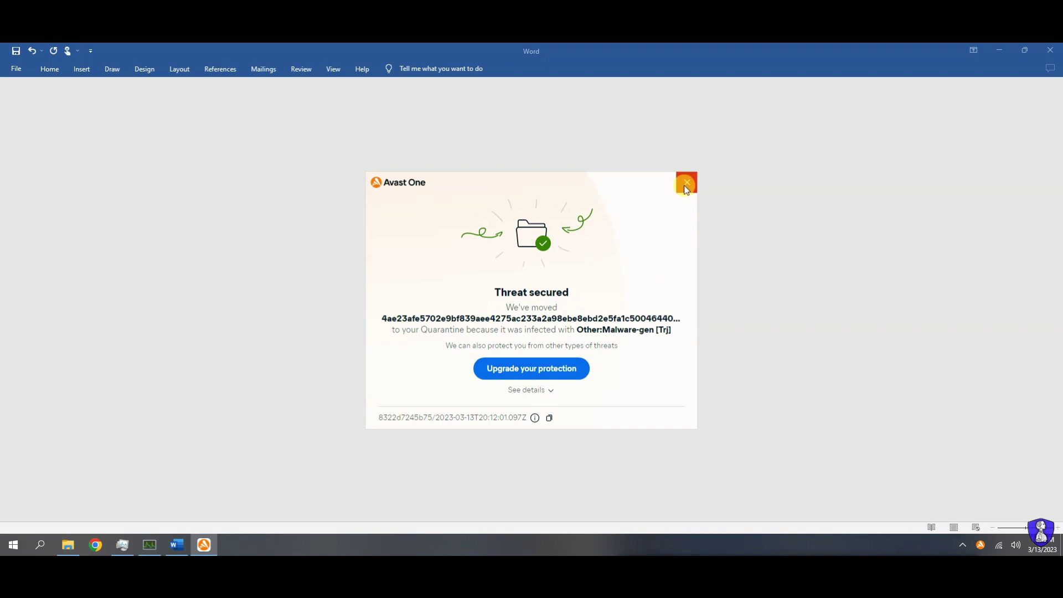
left_click(686, 188)
left_click(536, 323)
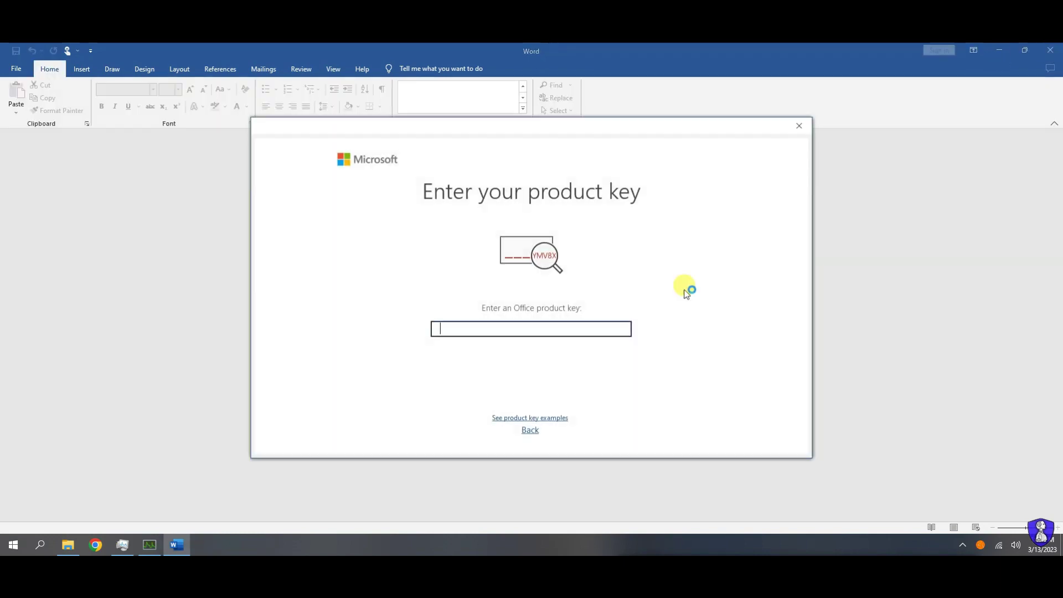
left_click(802, 123)
- Open the c0e14755119f… .doc sample, review and close Avast's threat alert, and dismiss Word's prompts and close Word
left_click(222, 152)
right_click(119, 152)
left_click(144, 159)
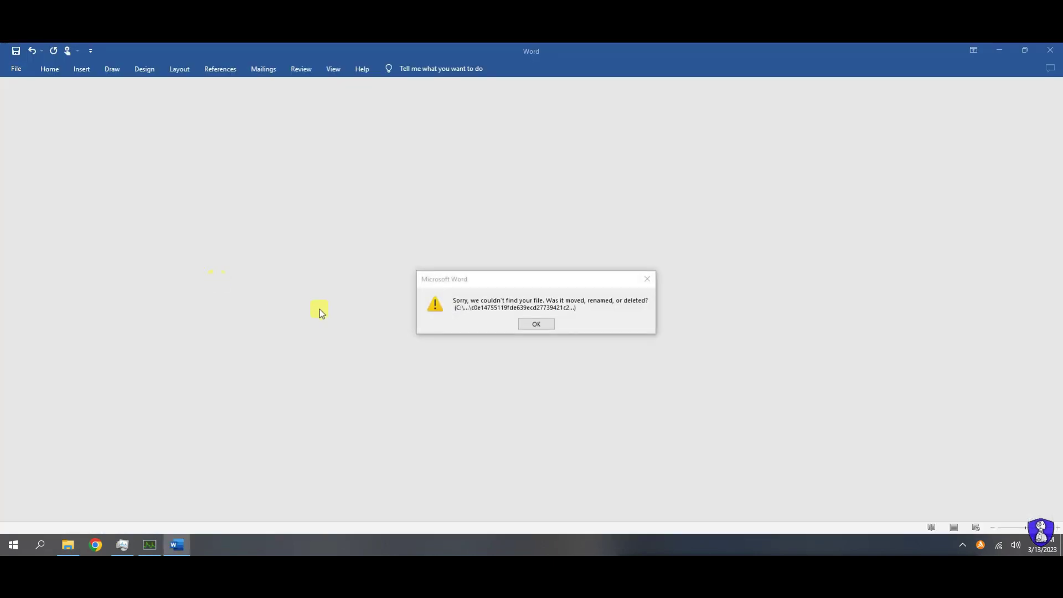
left_click(535, 365)
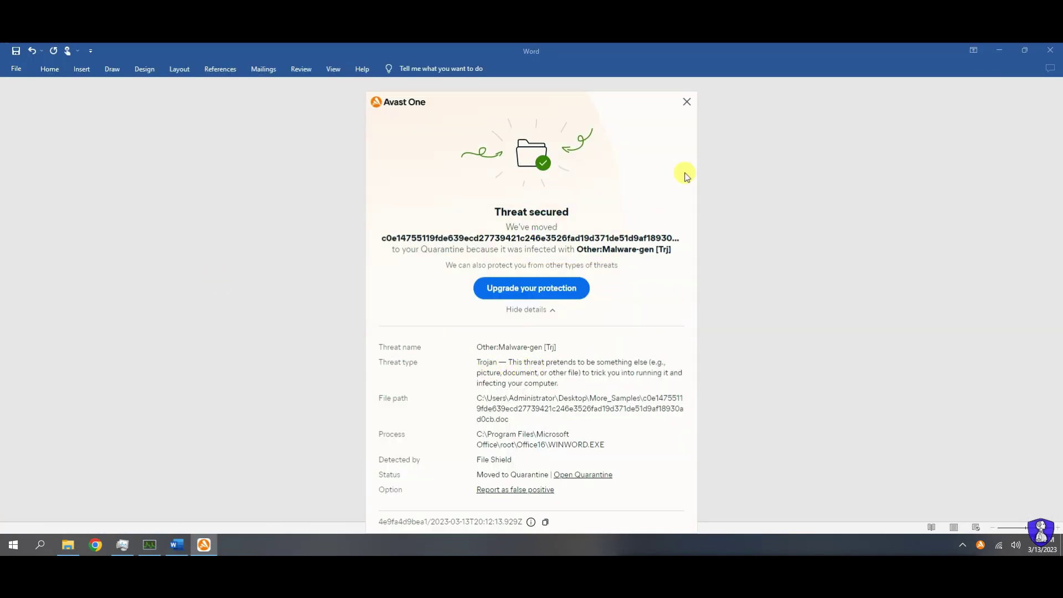
left_click(688, 106)
left_click(534, 328)
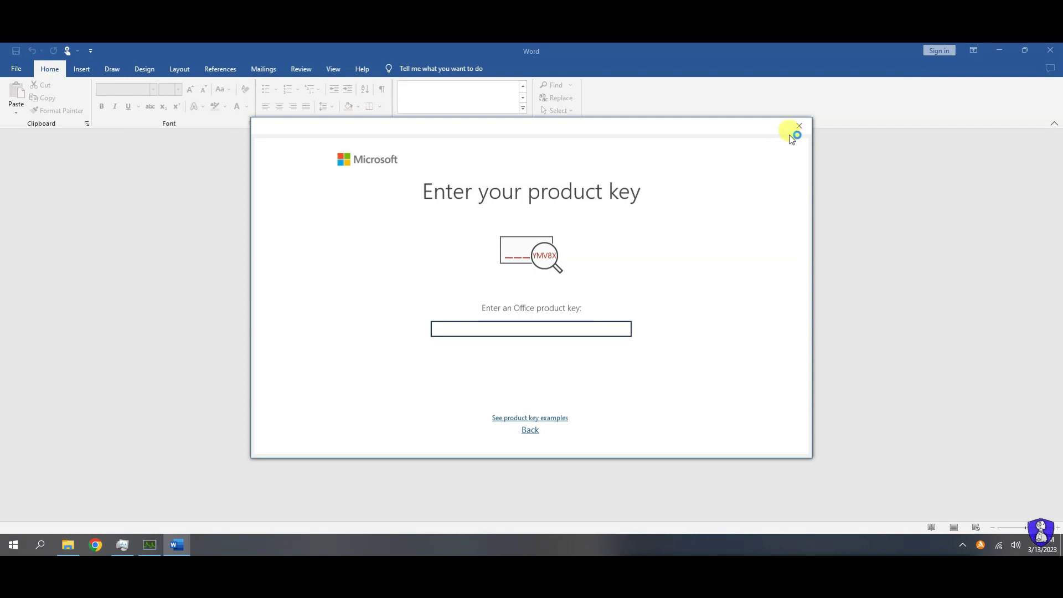
left_click(796, 133)
left_click(1050, 50)
- Open the e520cc2e041b… .doc sample, dismiss Word's pop-ups, look through the document's contents, and close Word
right_click(118, 154)
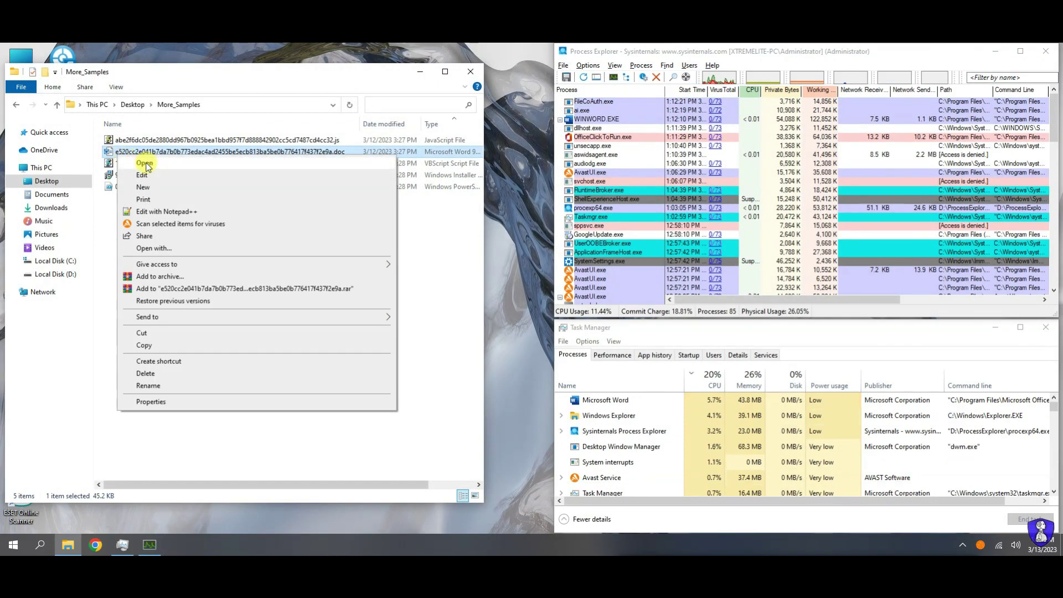
left_click(146, 164)
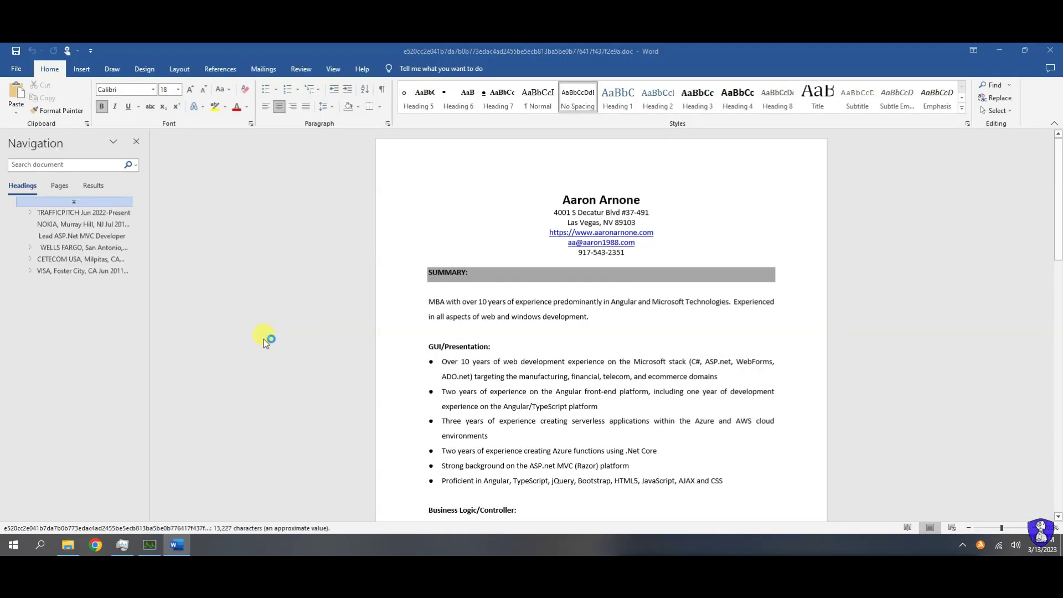
left_click(797, 127)
scroll(394, 348, "down", 5)
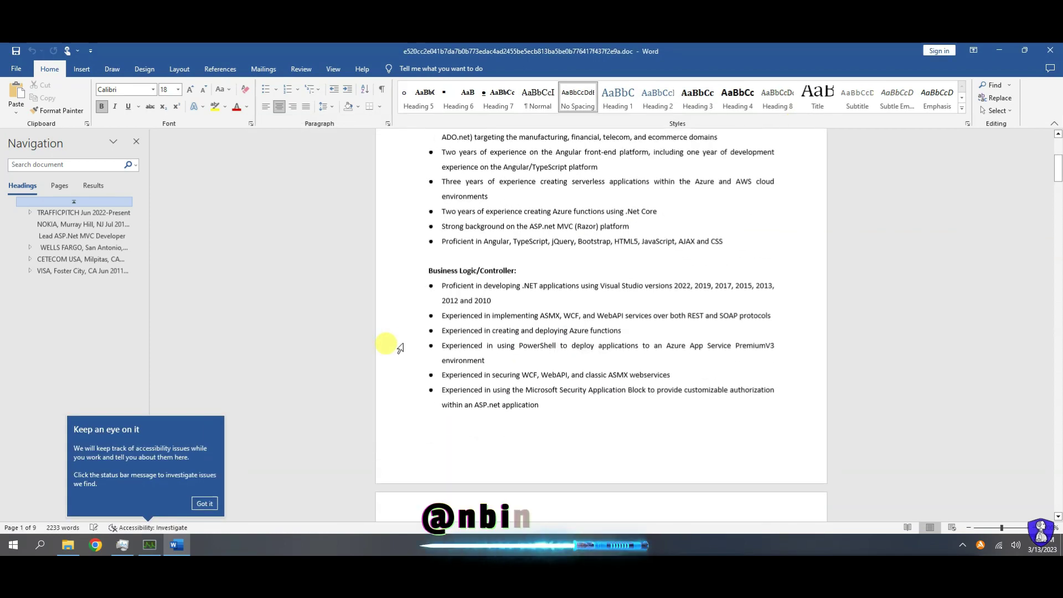
left_click(204, 504)
scroll(316, 475, "down", 12)
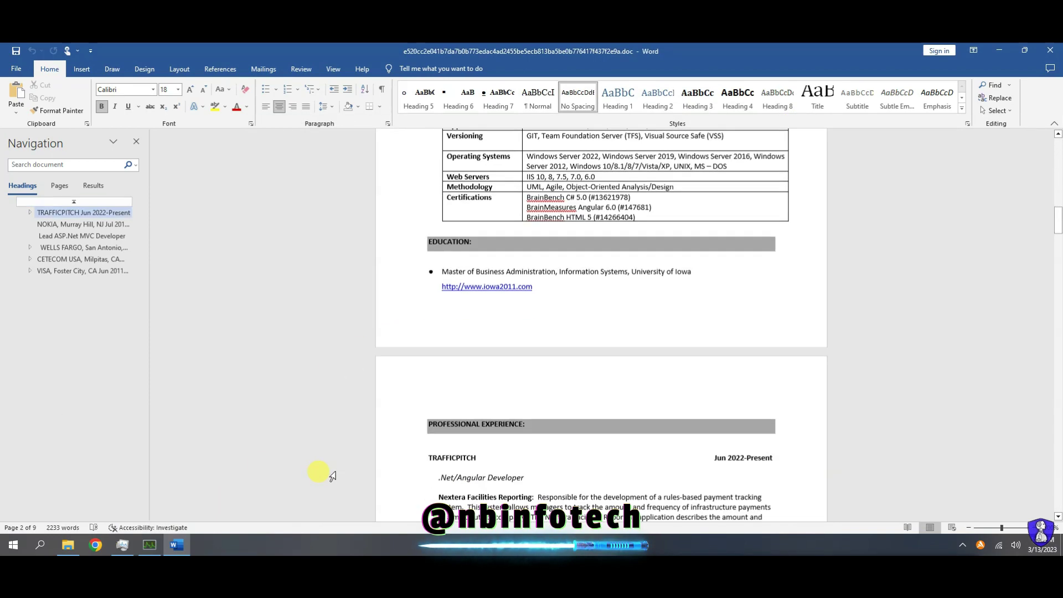
scroll(879, 268, "up", 15)
left_click(1050, 51)
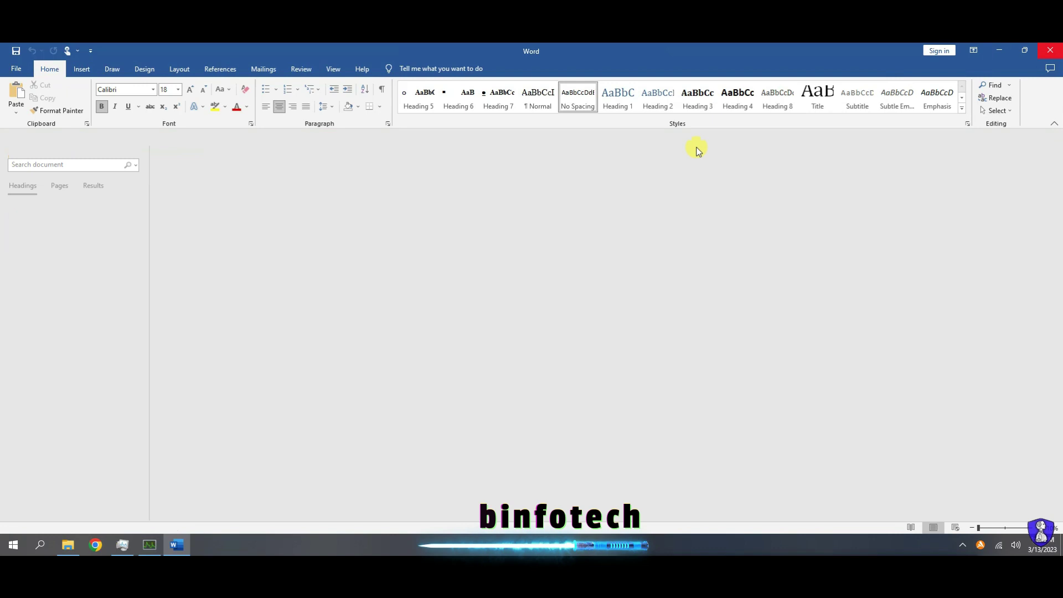
- Run the VBScript sample in More_Samples, review the details of Avast's detection, and close the alert
right_click(126, 164)
left_click(145, 171)
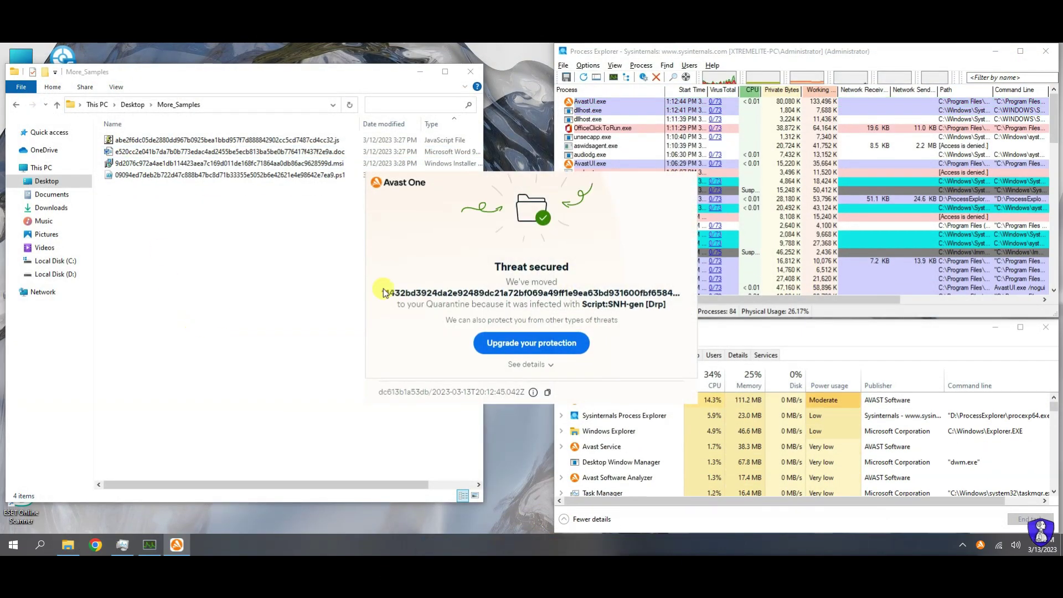
left_click(526, 364)
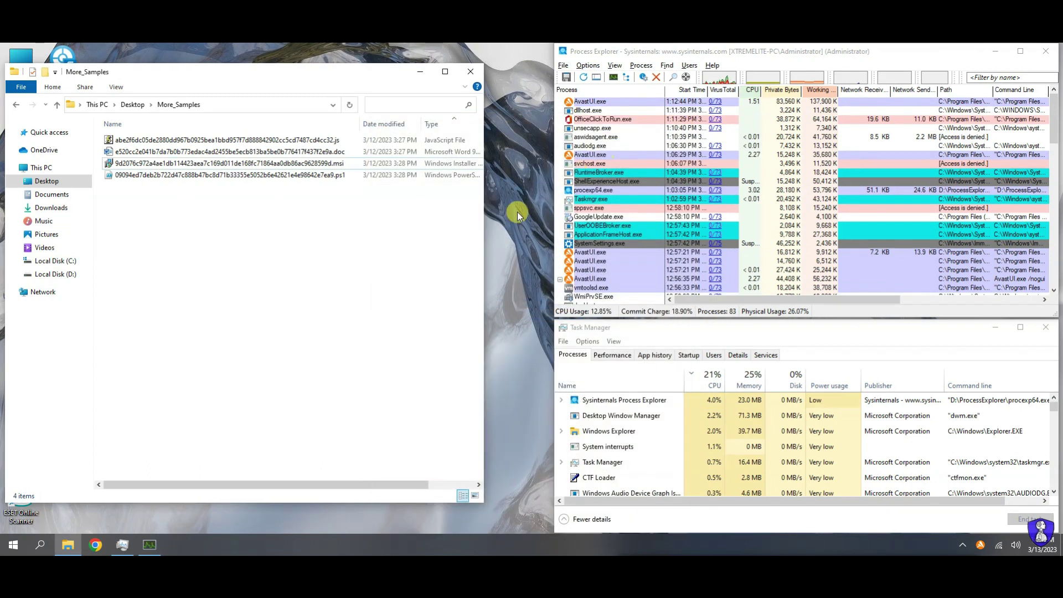
- Run the 9d2076c972a4… .msi sample, review and close Avast's threat alert, and dismiss the Windows Installer error
right_click(124, 166)
left_click(143, 175)
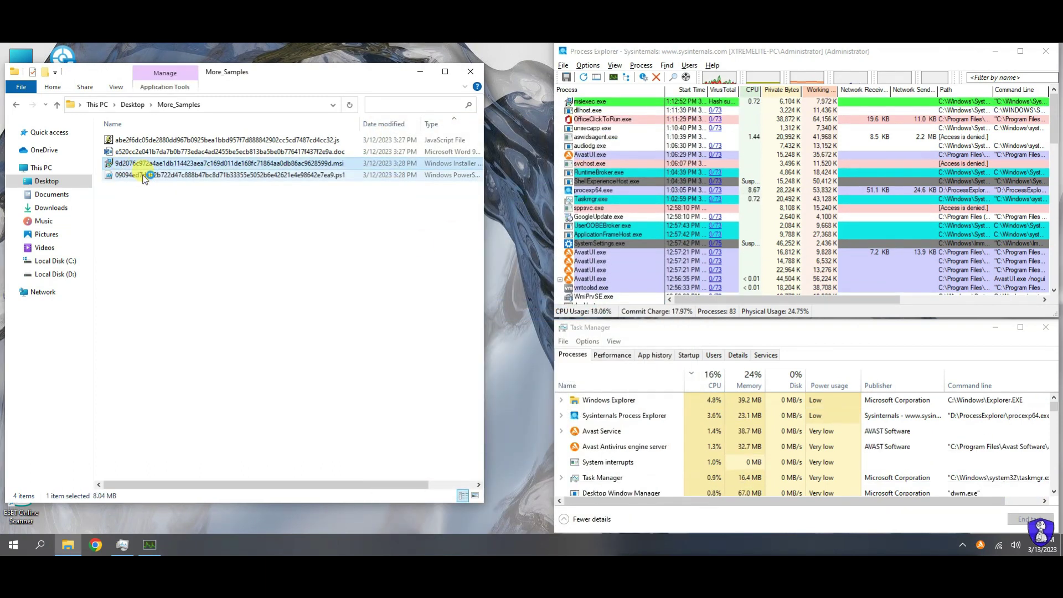
left_click(532, 364)
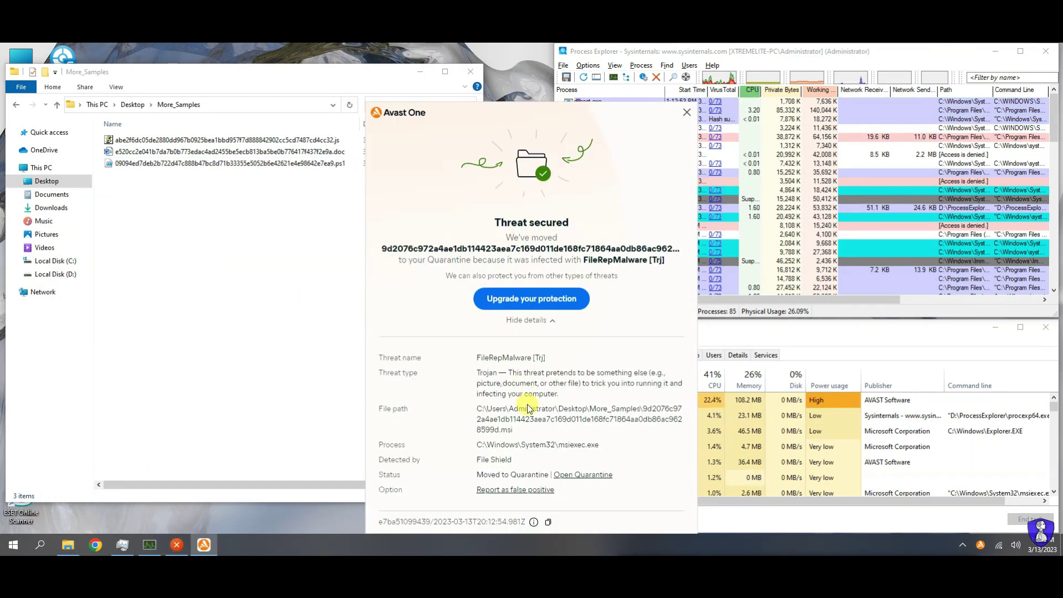
left_click(687, 113)
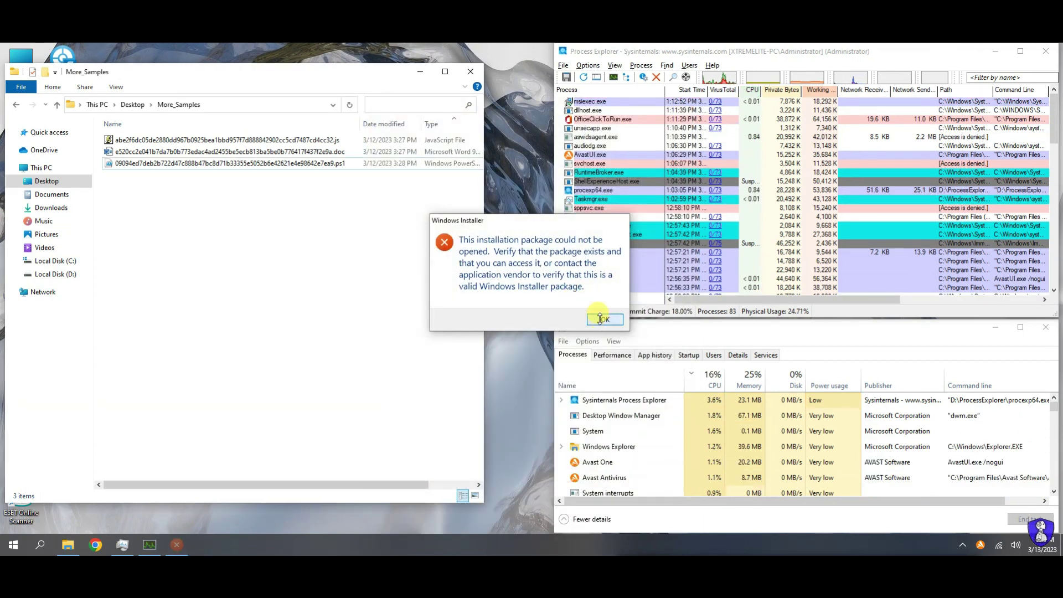
left_click(606, 315)
- Open the 09094ed7deb2… .ps1 sample in Notepad, look through its code, and close it
right_click(138, 163)
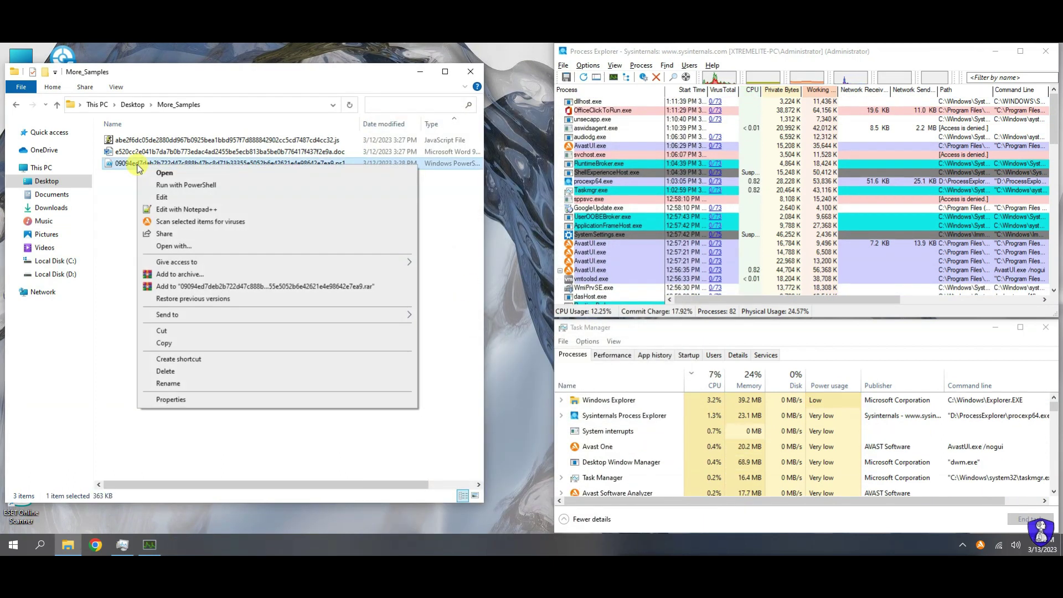
left_click(191, 185)
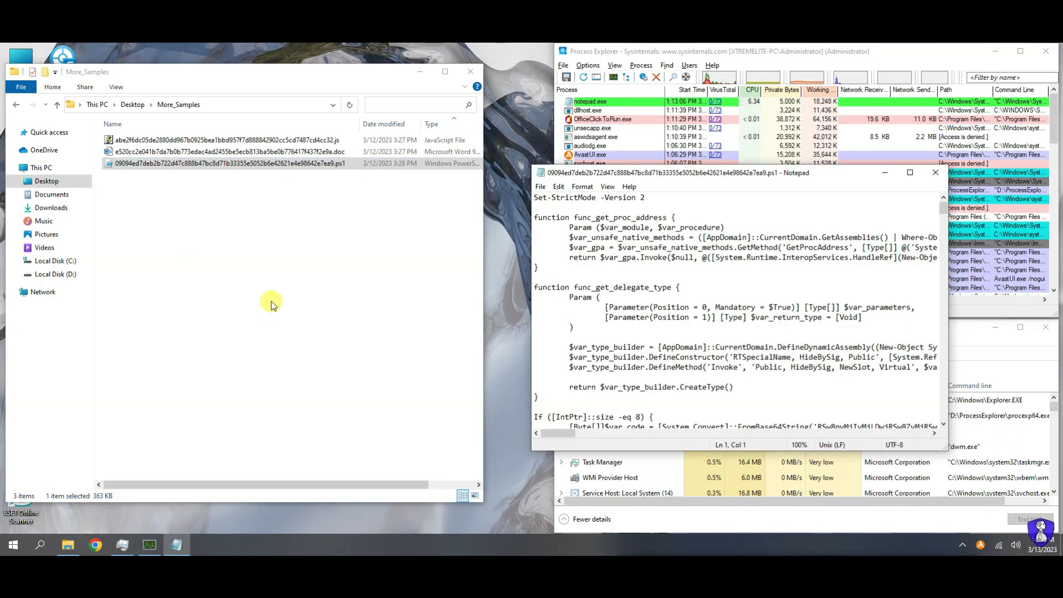
left_click(641, 308)
scroll(641, 308, "down", 6)
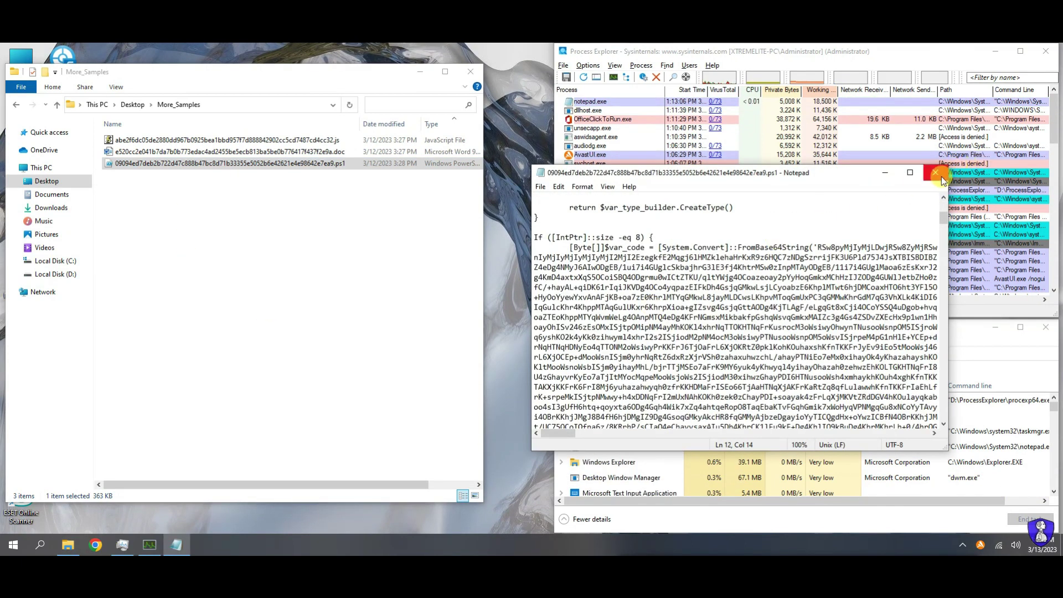
left_click(936, 173)
- Run the 09094ed7deb2… .ps1 sample with PowerShell, view the details of Avast's detection, and close the alert
right_click(169, 163)
left_click(206, 176)
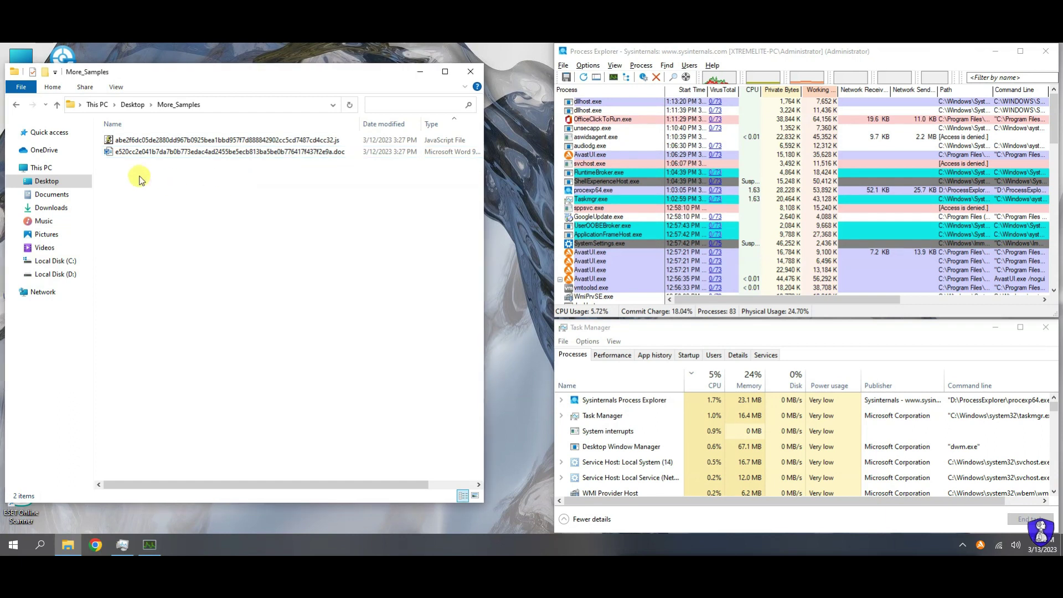
left_click(533, 361)
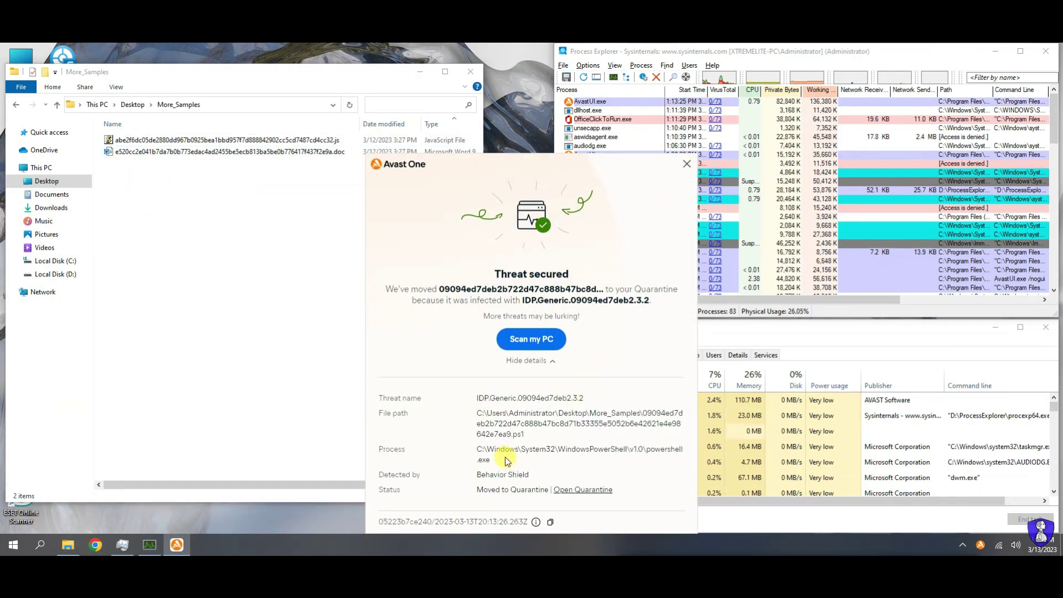
left_click(687, 164)
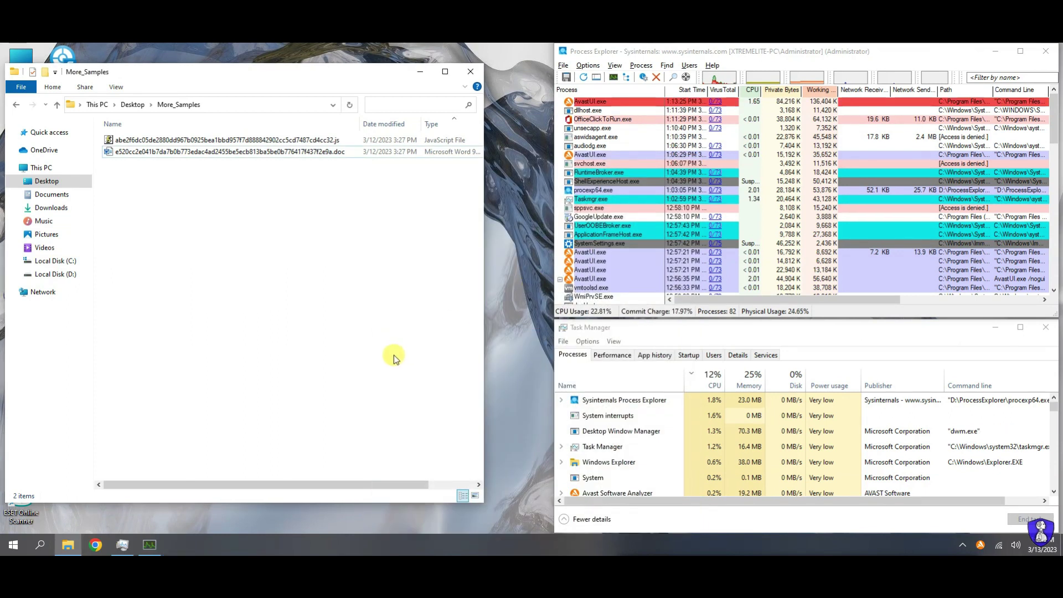
- Scan the More_Samples folder on the Desktop with Avast and close the scan result notification
left_click(120, 106)
right_click(124, 153)
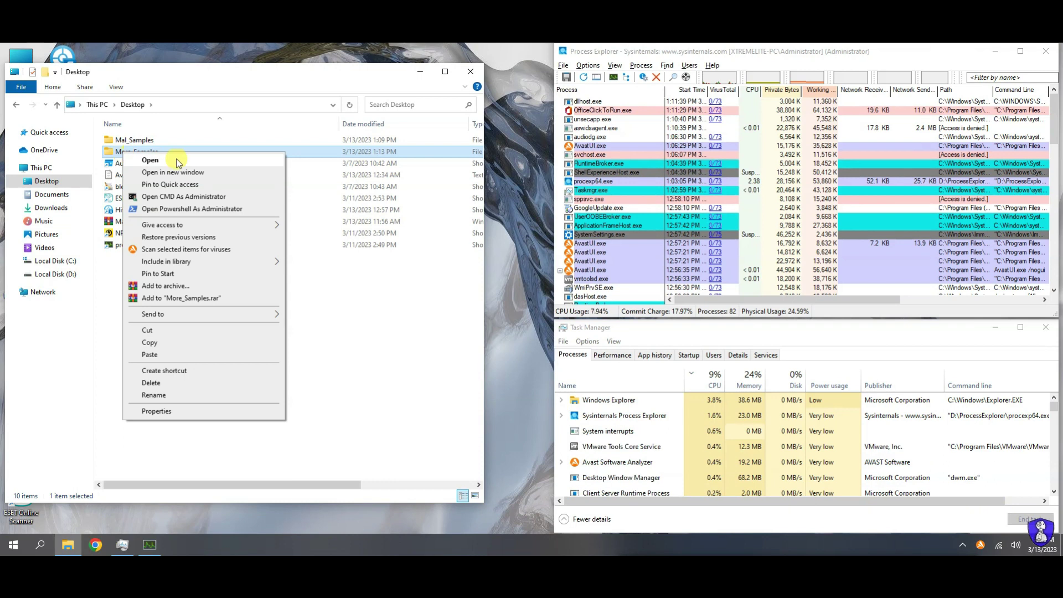
left_click(183, 252)
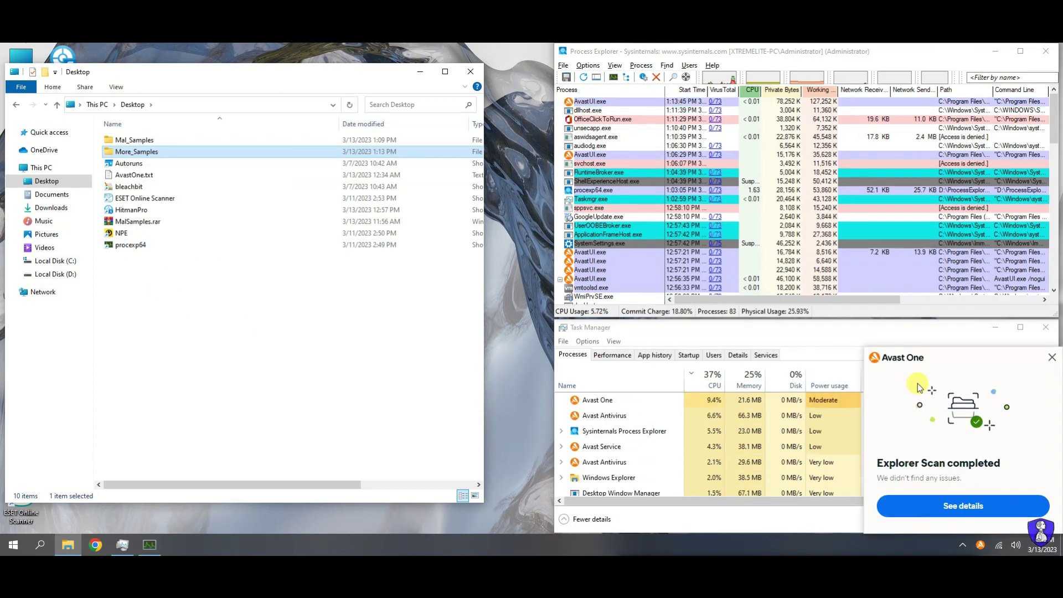
left_click(1052, 357)
- Scan the Mal_Samples folder with Avast, secure the detected Win64:Evo-gen [Trj] threat, and close the scan window
left_click(118, 141)
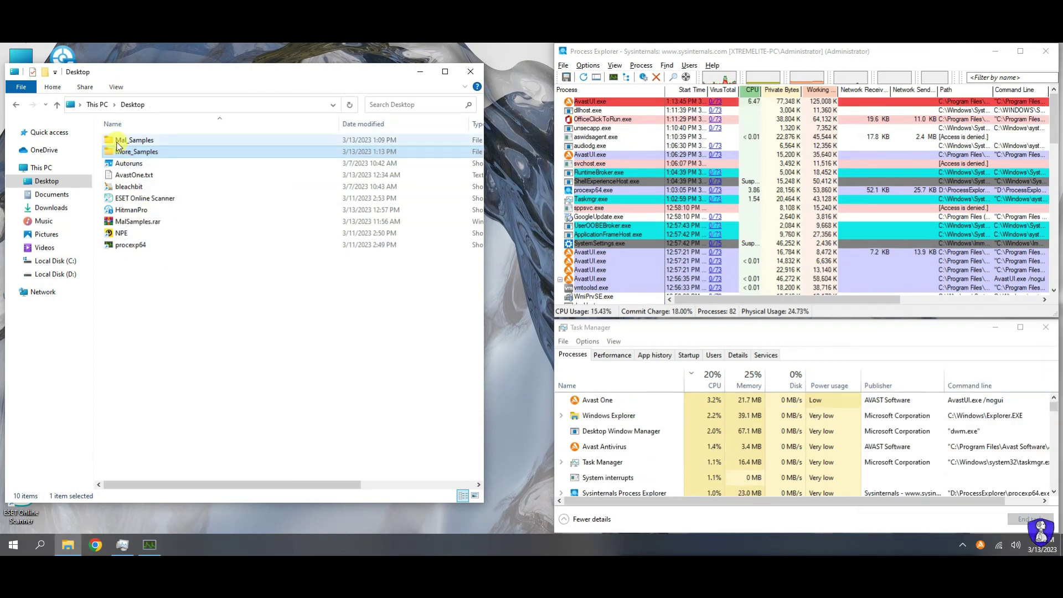
right_click(117, 141)
left_click(166, 237)
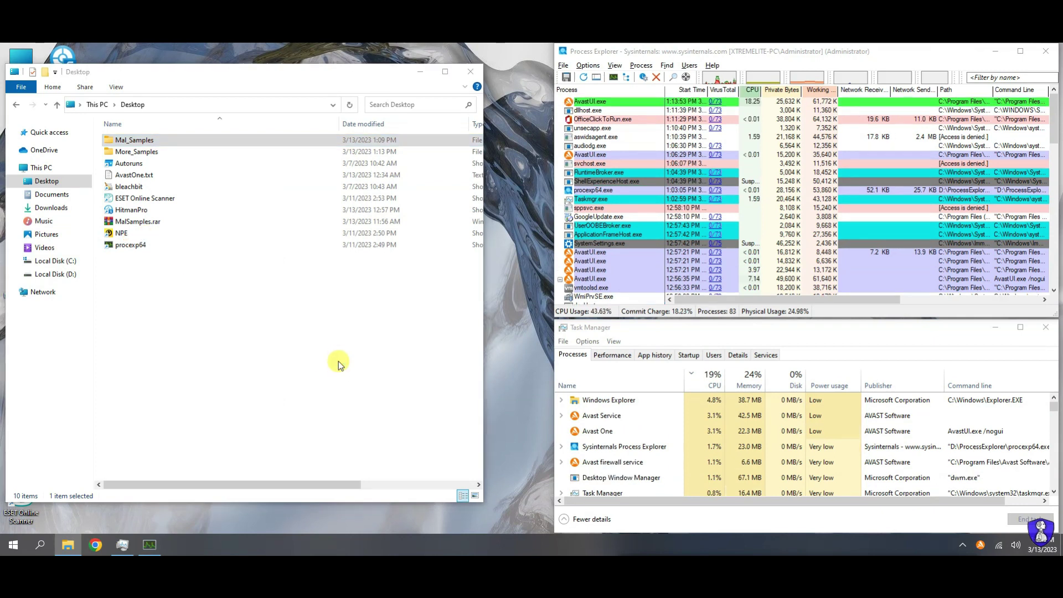
left_click(297, 215)
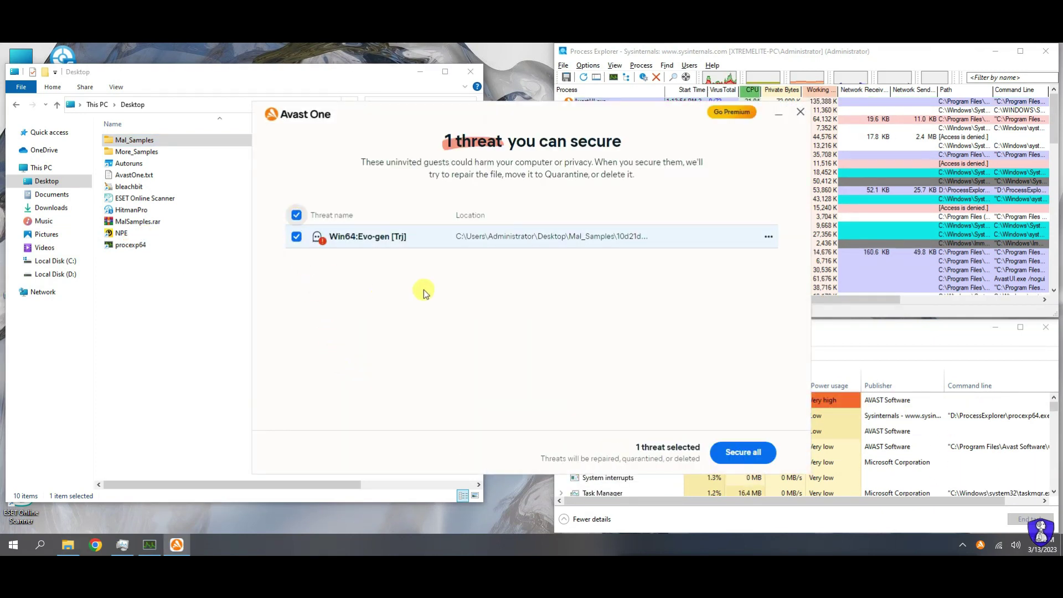
left_click(769, 236)
left_click(641, 320)
left_click(743, 452)
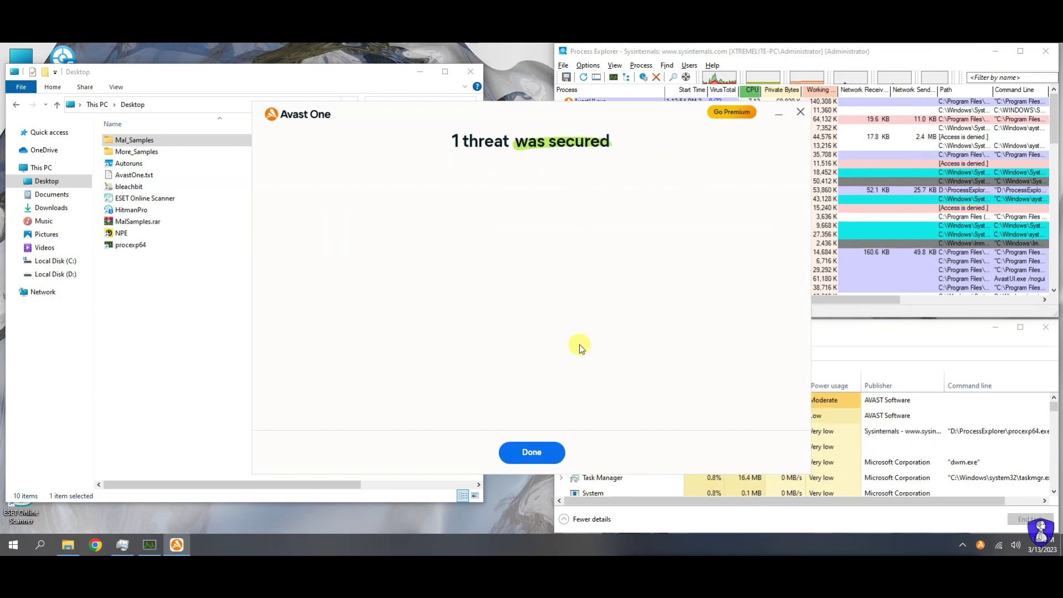
left_click(521, 455)
left_click(801, 112)
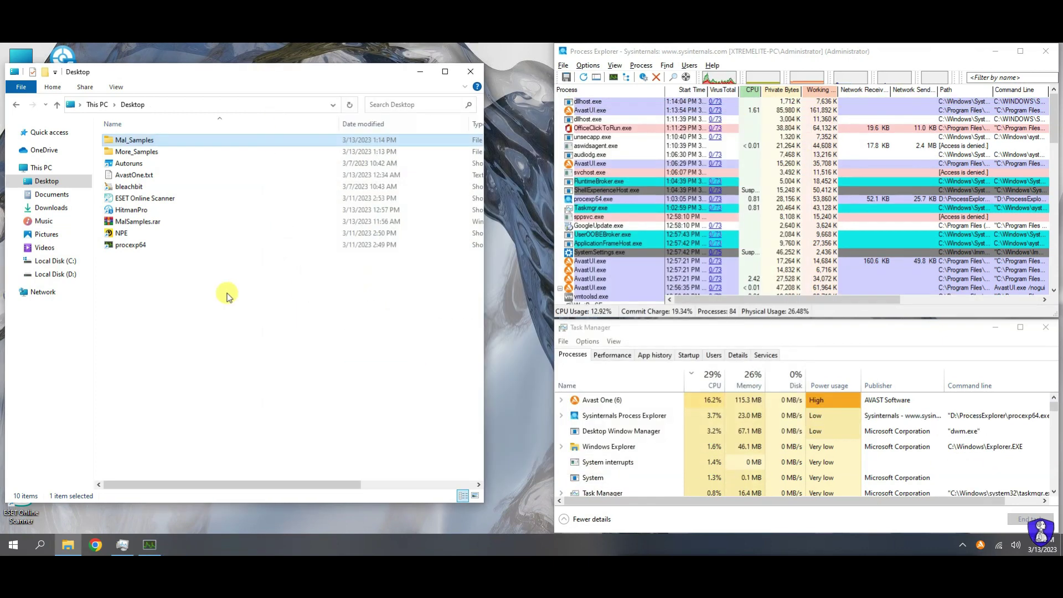
- Check which files remain in Mal_Samples and More_Samples, and close File Explorer
double_click(127, 140)
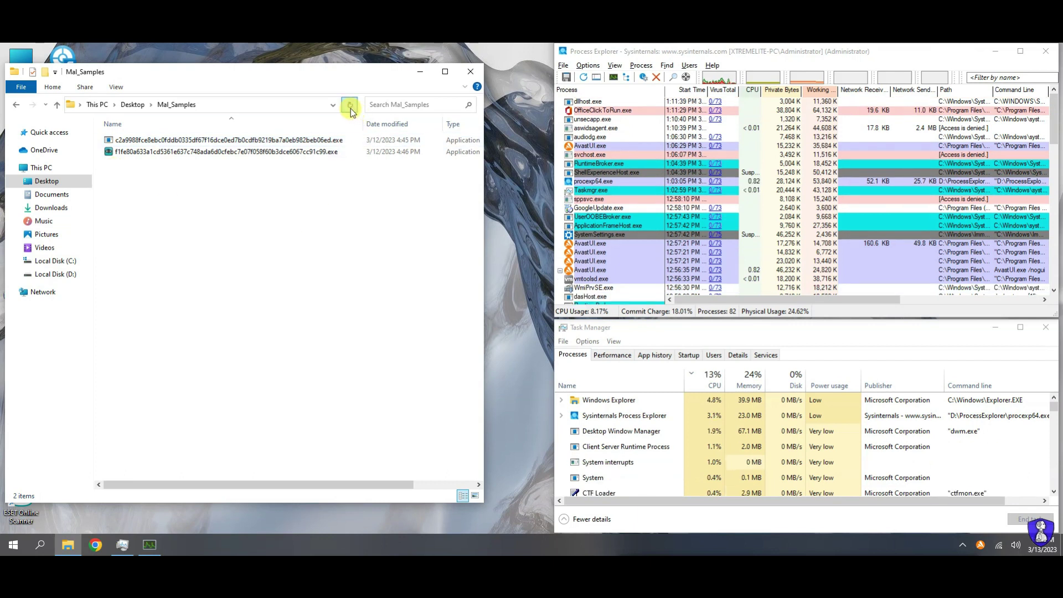
left_click(132, 104)
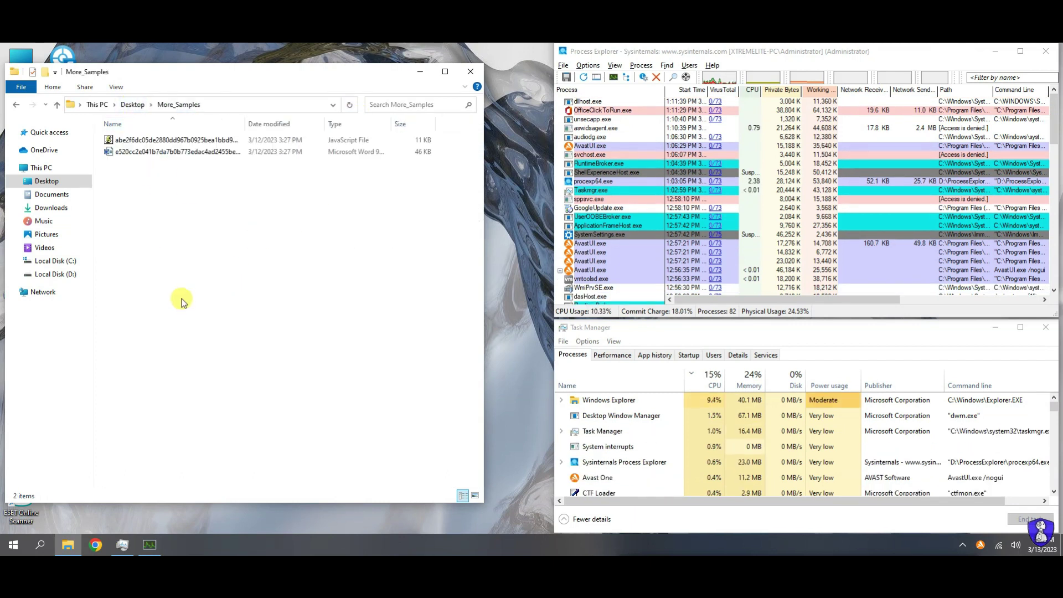
key("alt+F4")
- Open Avast One and run a Deep Scan from the Scan Center
right_click(261, 212)
left_click(291, 244)
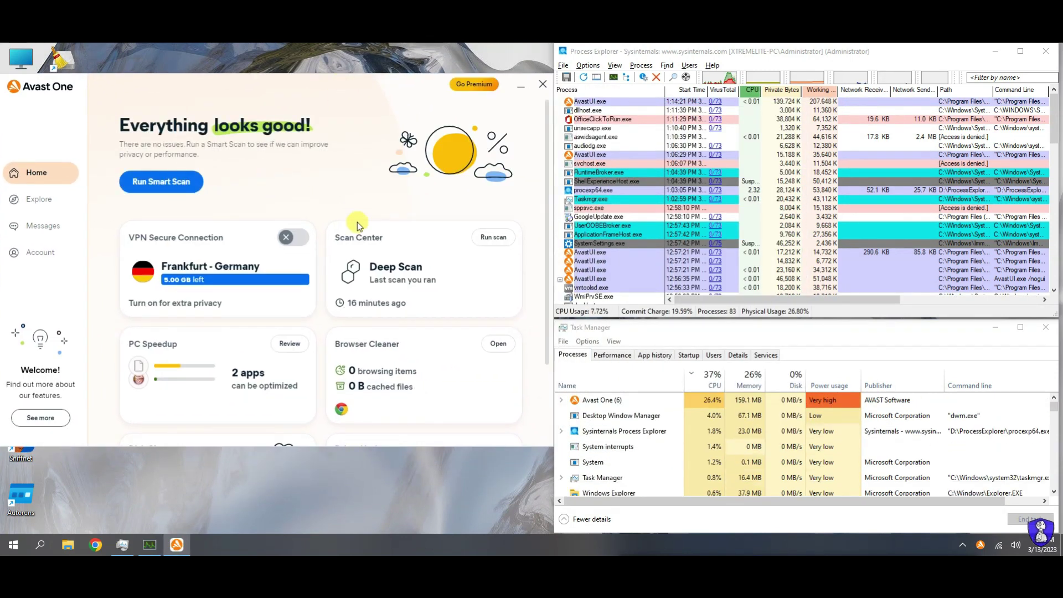
left_click(488, 239)
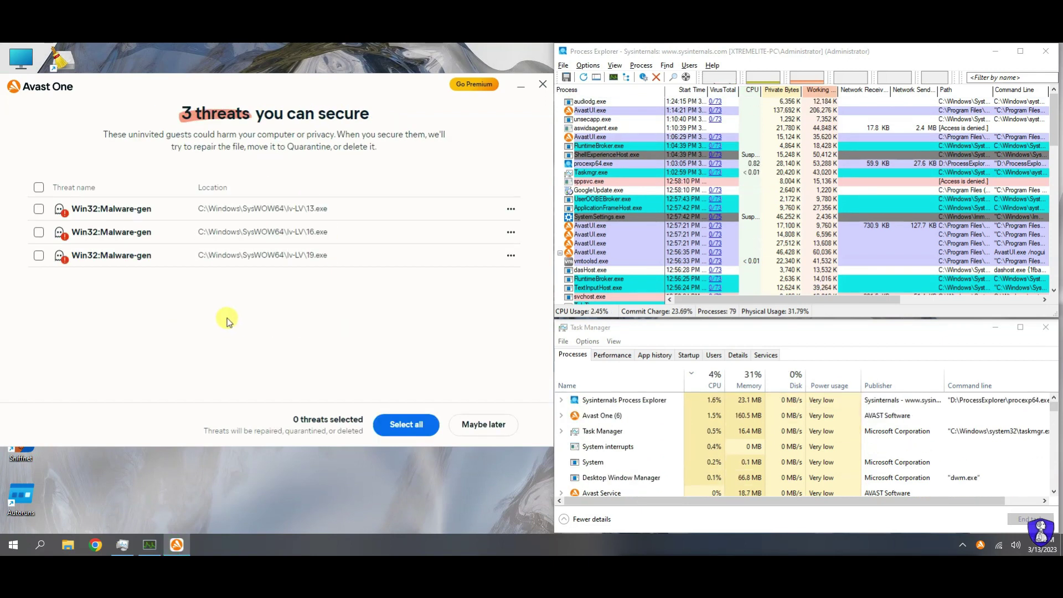
- Select and secure all the Win32:Malware-gen threats listed by the Deep Scan, and close Avast One
left_click(39, 187)
left_click(486, 425)
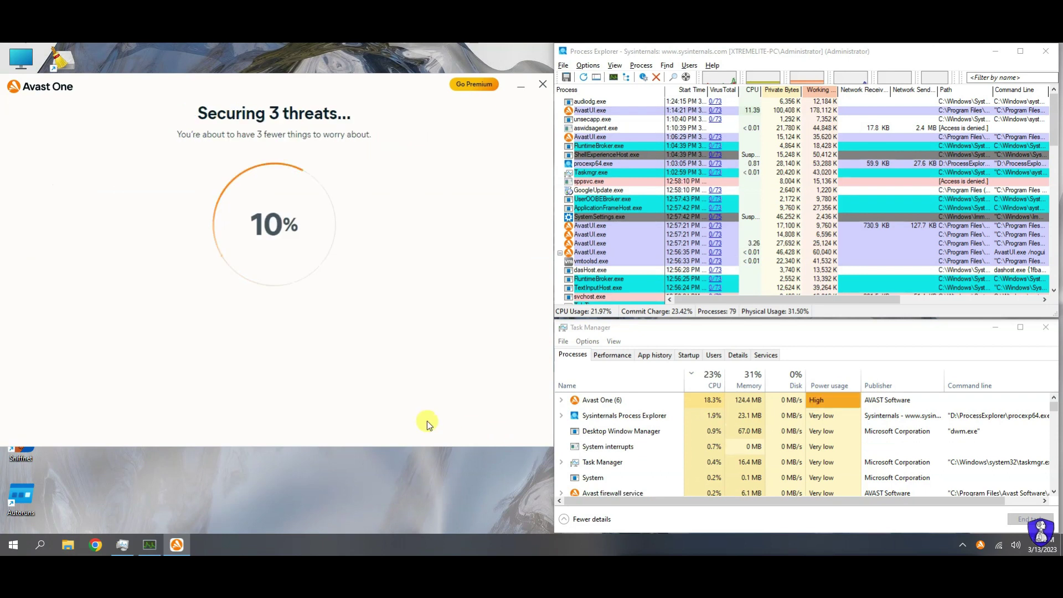
left_click(274, 424)
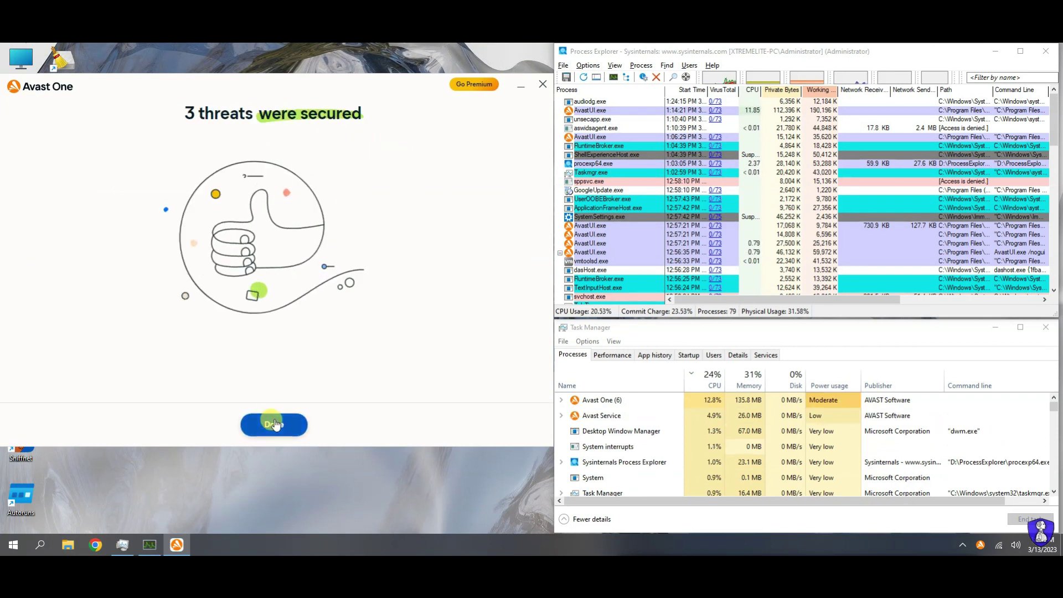
left_click(542, 83)
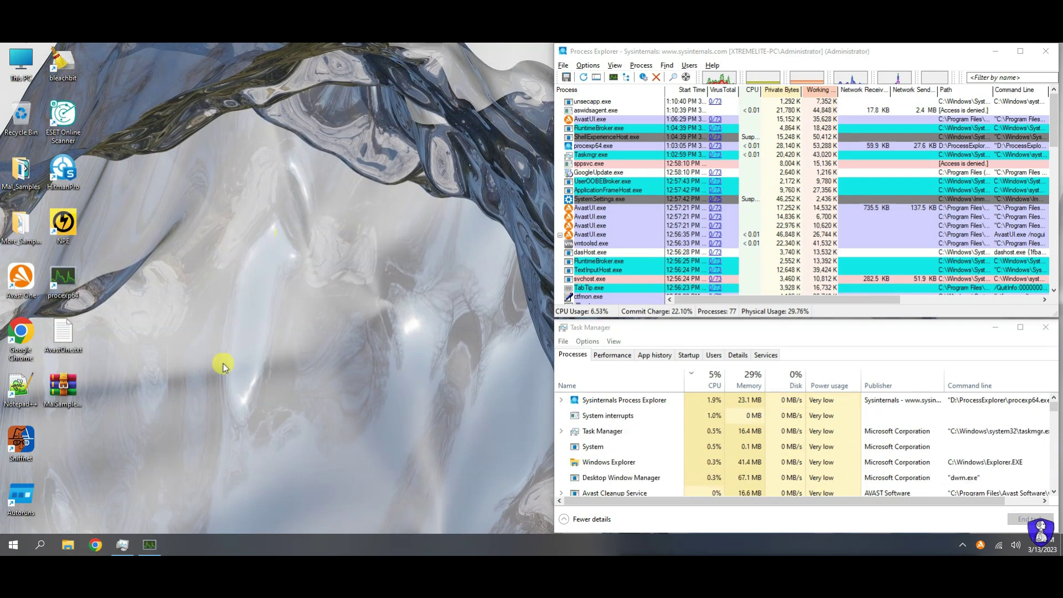
- Recheck the contents of both sample folders and examine the running processes in Process Explorer for leftover malware
double_click(20, 176)
left_click(472, 67)
double_click(21, 224)
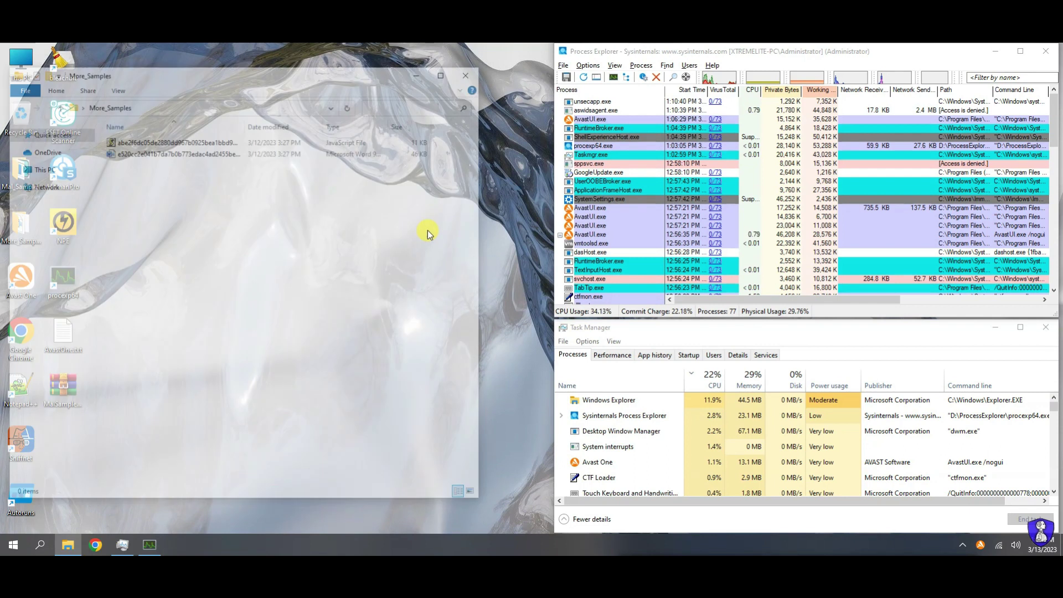
left_click(471, 67)
left_click_drag(1056, 118, 1056, 256)
left_click(719, 331)
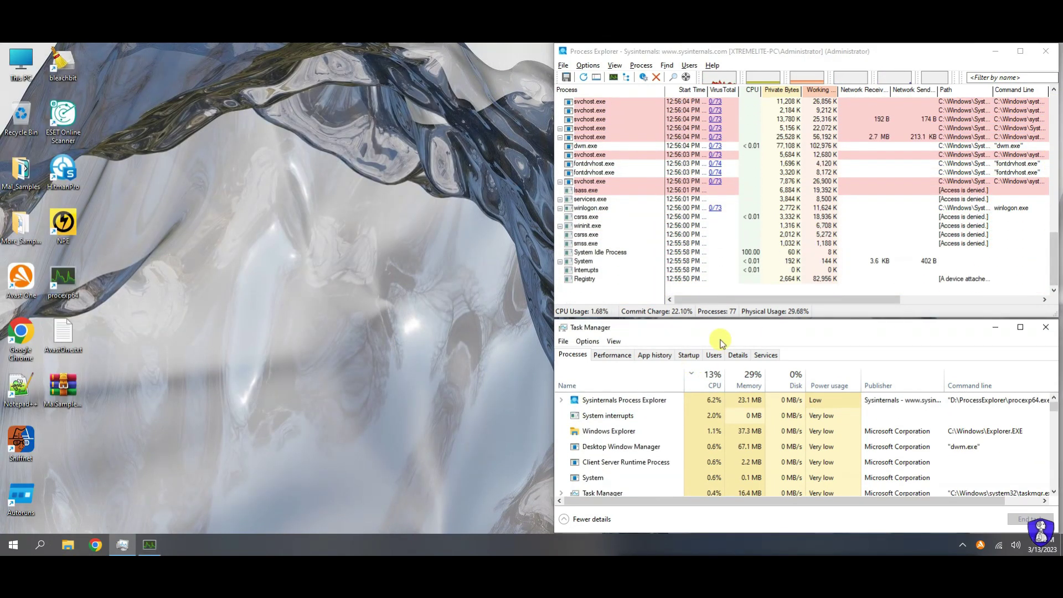
- Check the startup programs in Task Manager and restart the computer
left_click(689, 355)
right_click(14, 540)
mouse_move(48, 513)
left_click(213, 510)
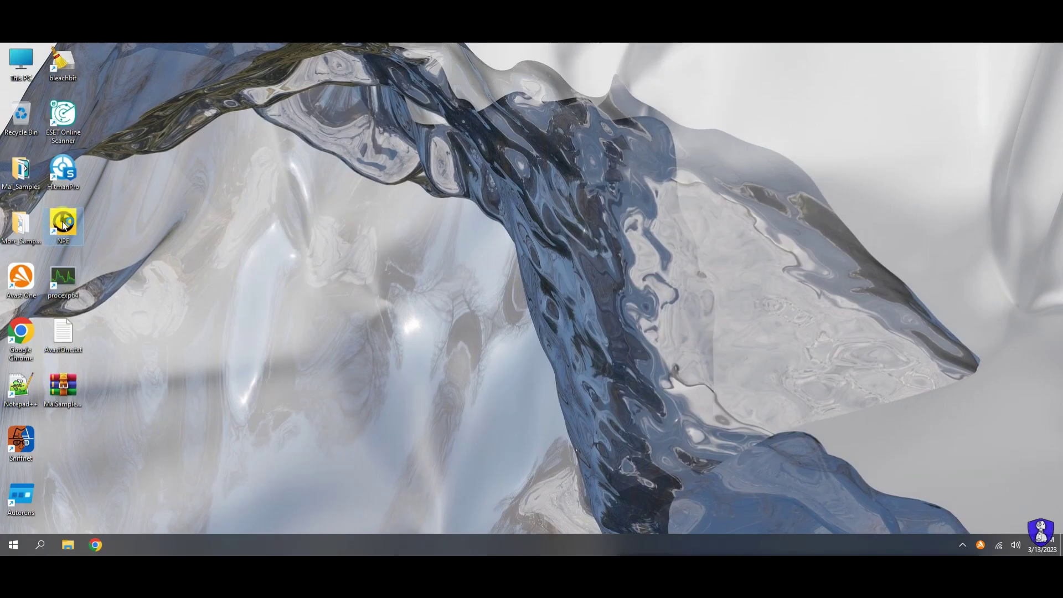
- Launch Norton Power Eraser (NPE), start its system scan, and let it restart the computer
double_click(64, 224)
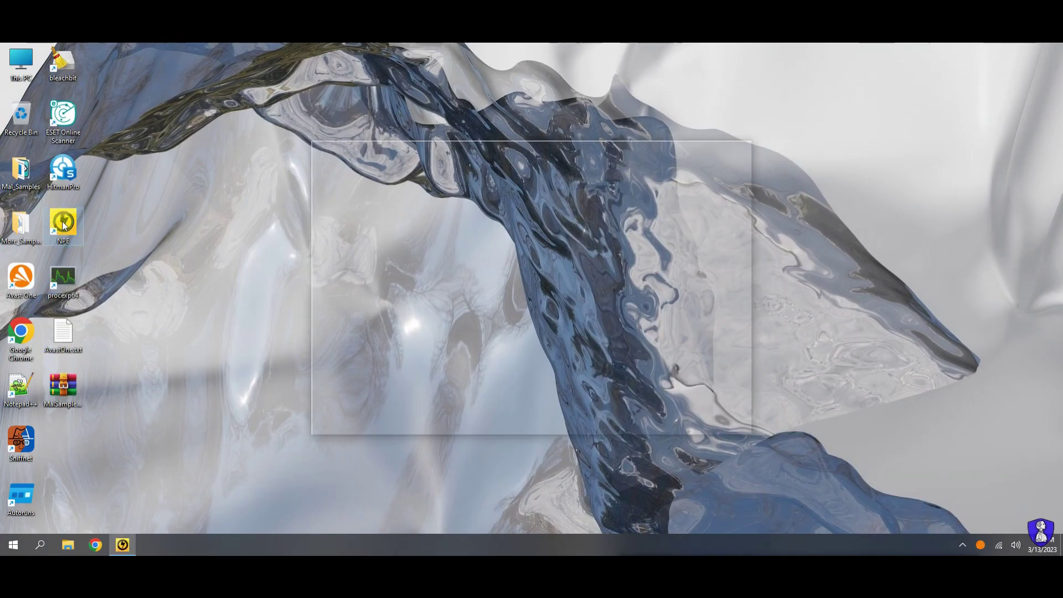
left_click(716, 420)
left_click(636, 176)
left_click(704, 419)
left_click(603, 254)
left_click(619, 348)
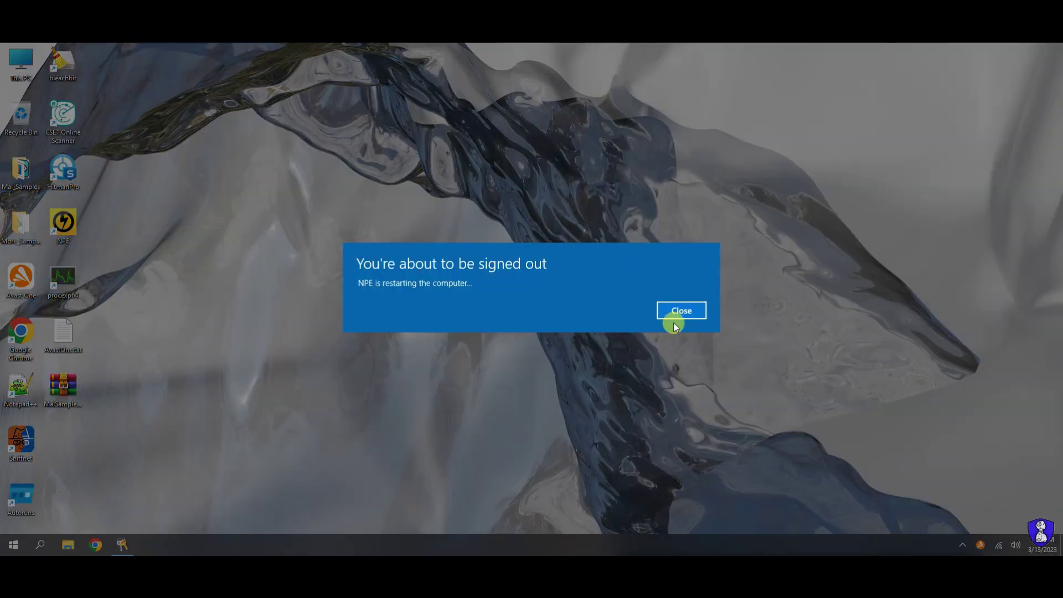
left_click(674, 319)
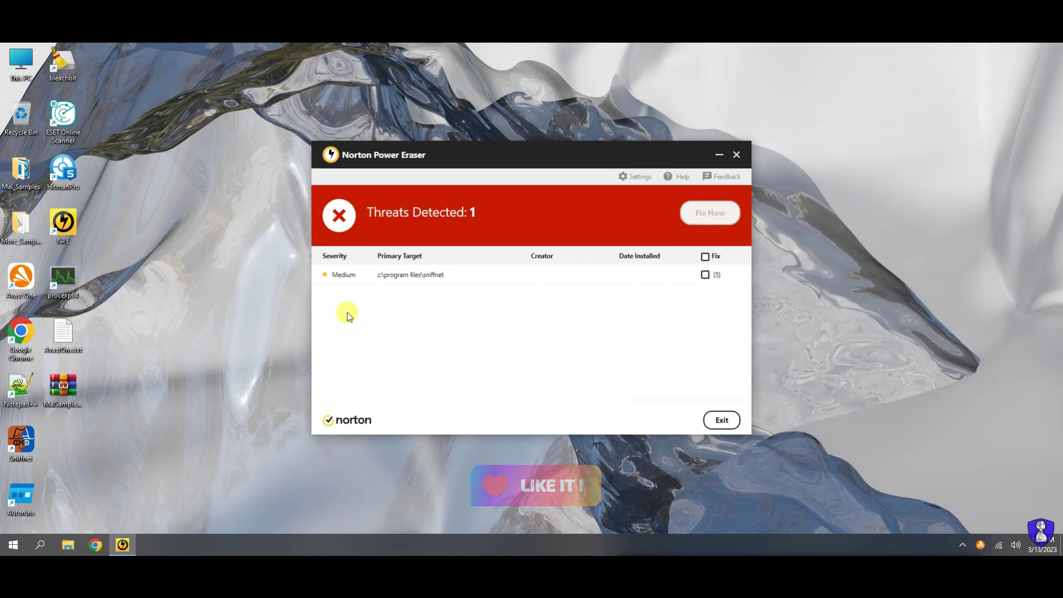
- Exit Norton Power Eraser without fixing the c:\program files\sniffnet detection, and refresh the desktop
left_click(717, 421)
right_click(394, 210)
right_click(381, 217)
left_click(406, 250)
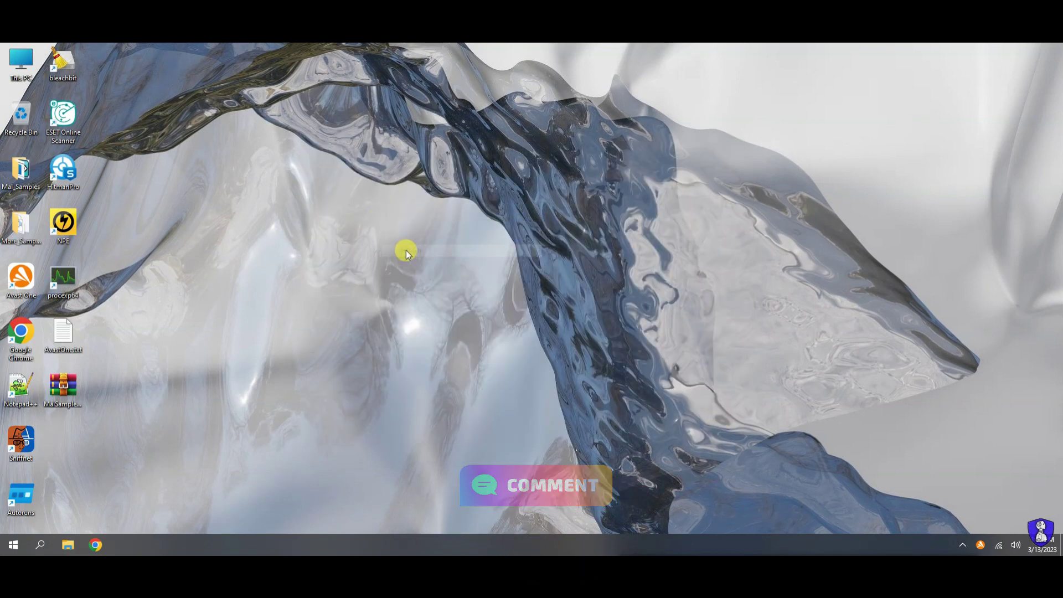
- Run a full HitmanPro scan for remaining threats and close HitmanPro
double_click(60, 176)
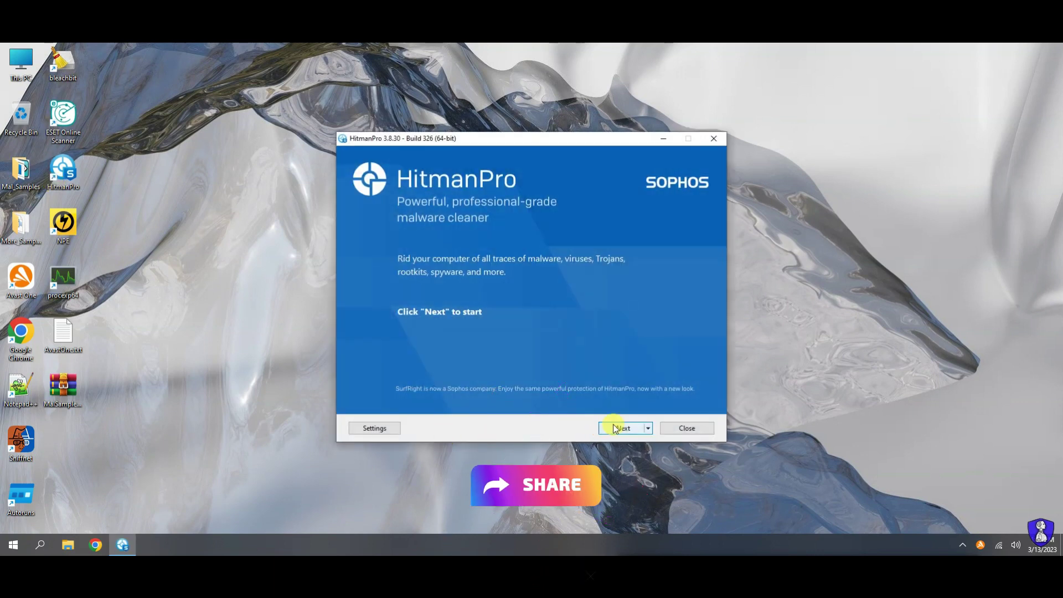
left_click(615, 428)
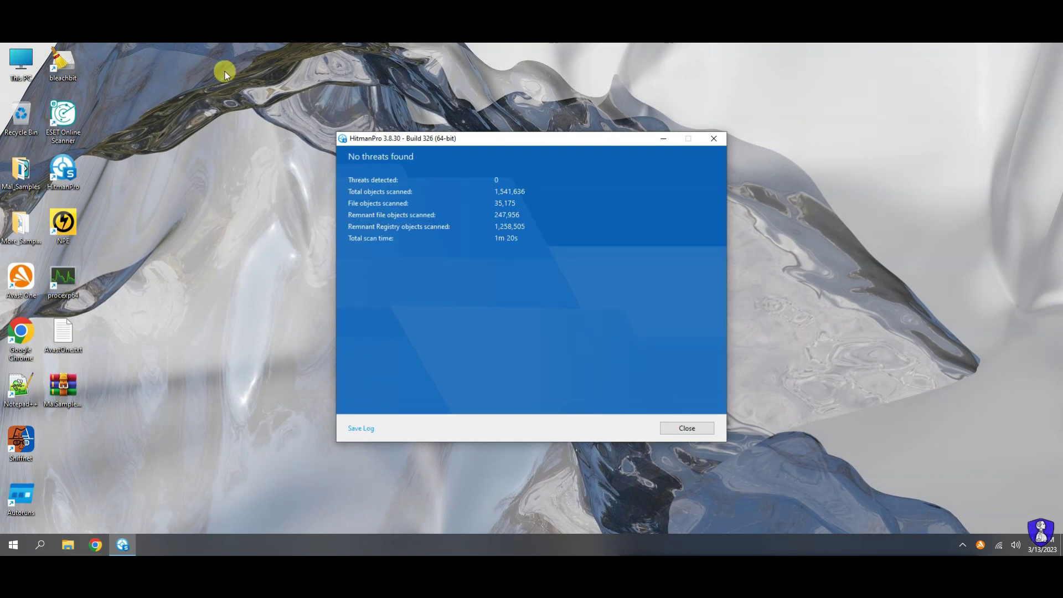
left_click(686, 429)
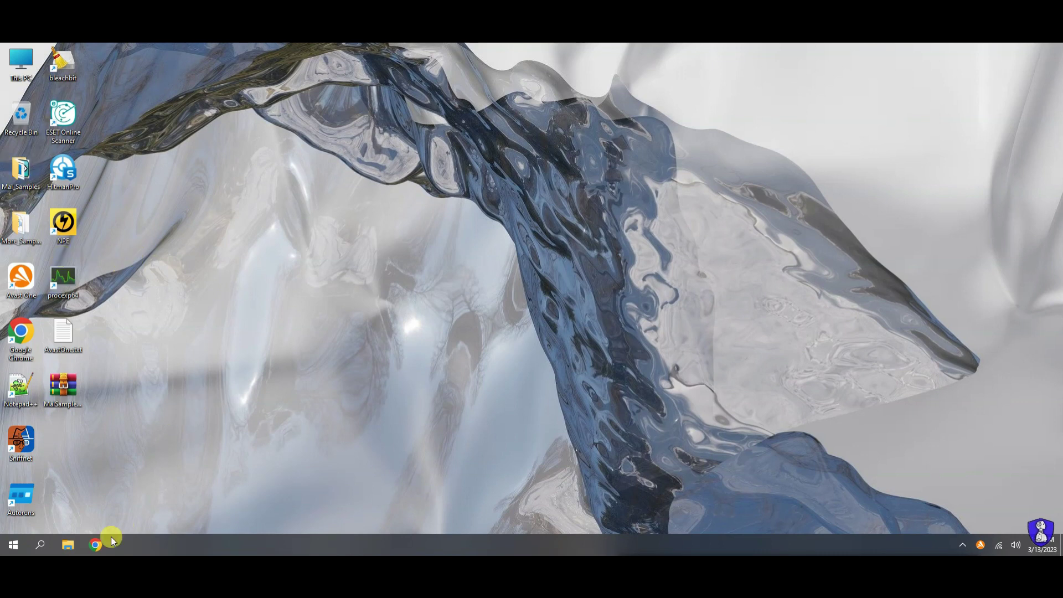
- Open VirusTotal in Chrome and submit the 14 KB executable starting with c2a9988 from the Mal_Samples folder
key("super+2")
left_click(119, 87)
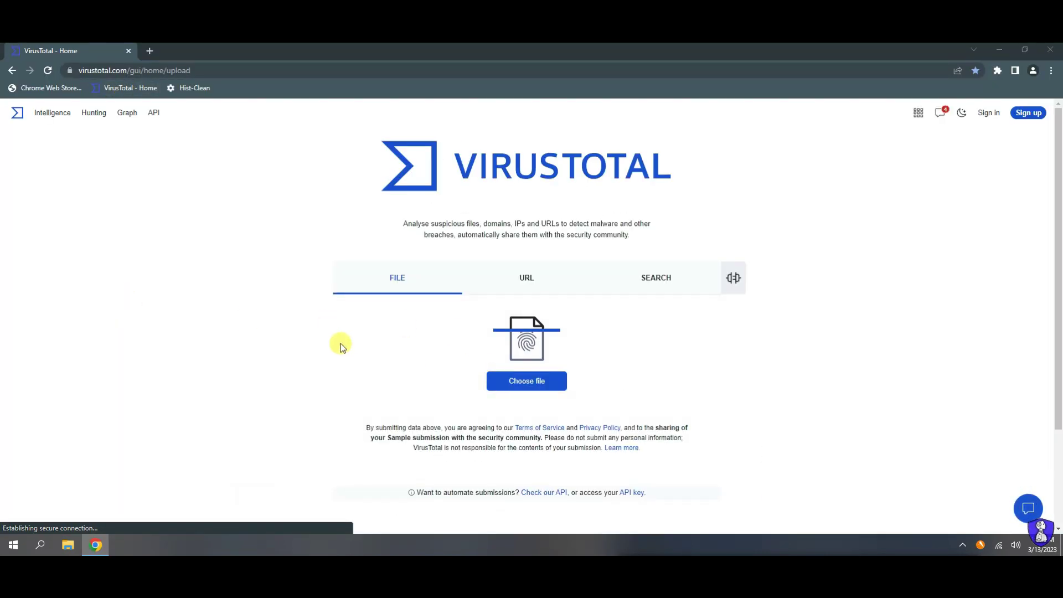
left_click(340, 346)
left_click(56, 142)
double_click(138, 134)
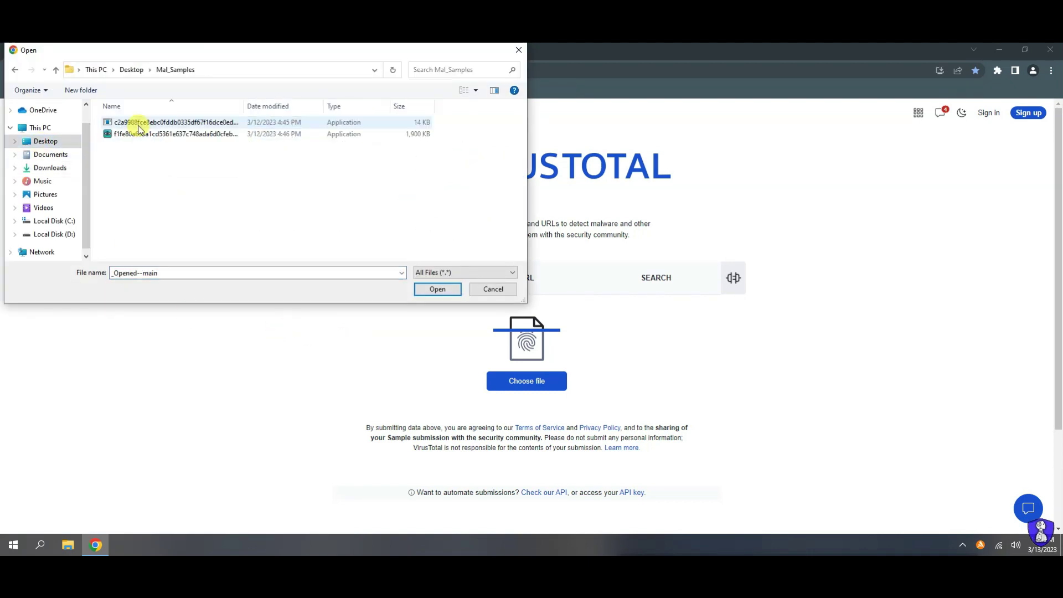
double_click(138, 123)
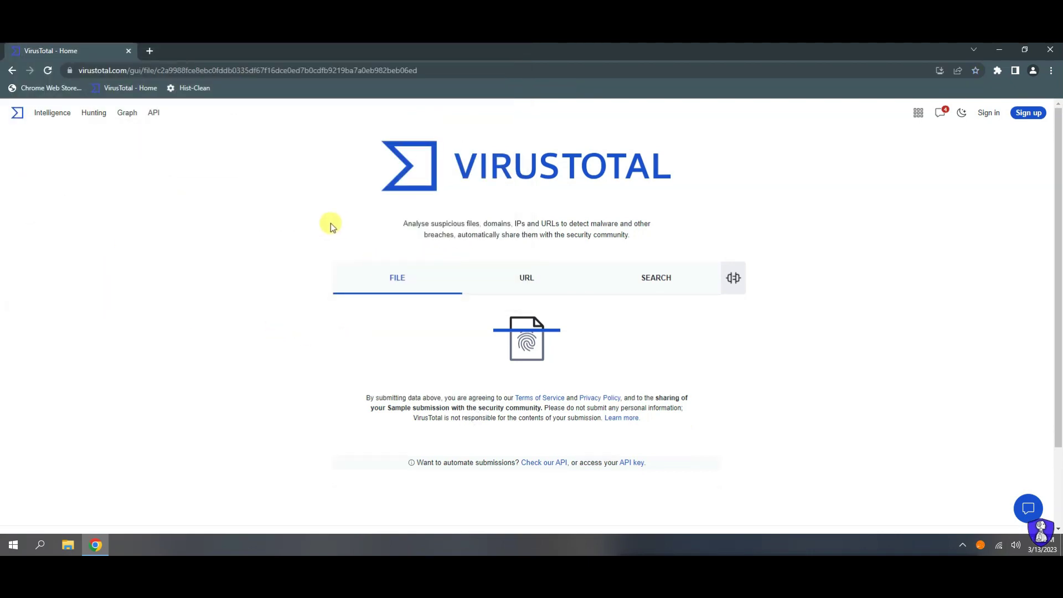
- Review the VirusTotal detections for the c2a9988 sample, including the Avast and AVG verdicts
left_click_drag(292, 154, 612, 160)
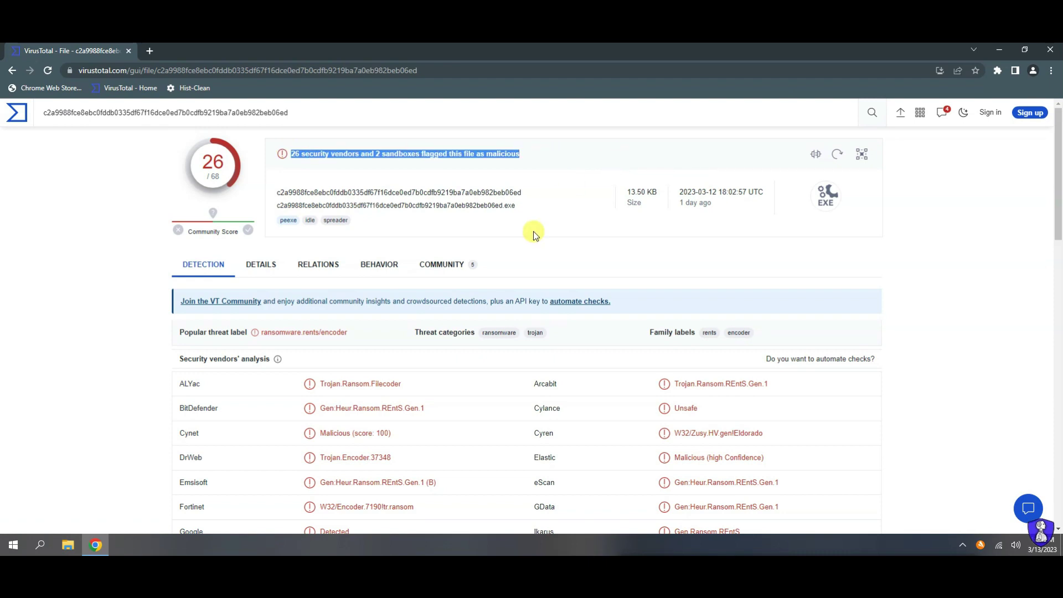
scroll(533, 231, "down", 6)
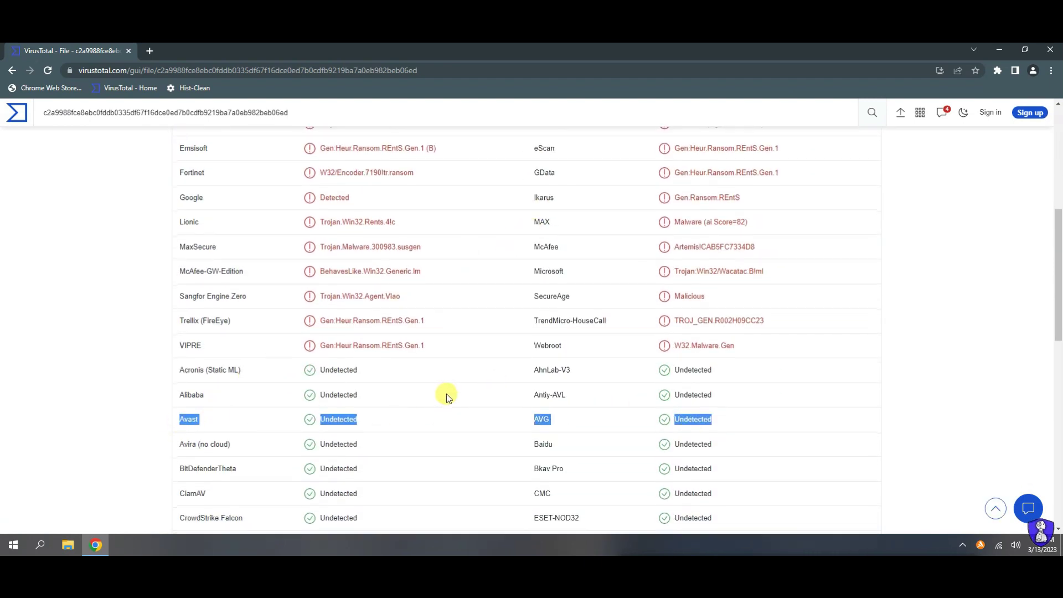
scroll(444, 394, "up", 6)
- Submit the f1fe80a executable from Mal_Samples to VirusTotal and check the Avast and AVG verdicts
left_click(901, 113)
left_click(549, 335)
left_click(143, 135)
left_click(432, 285)
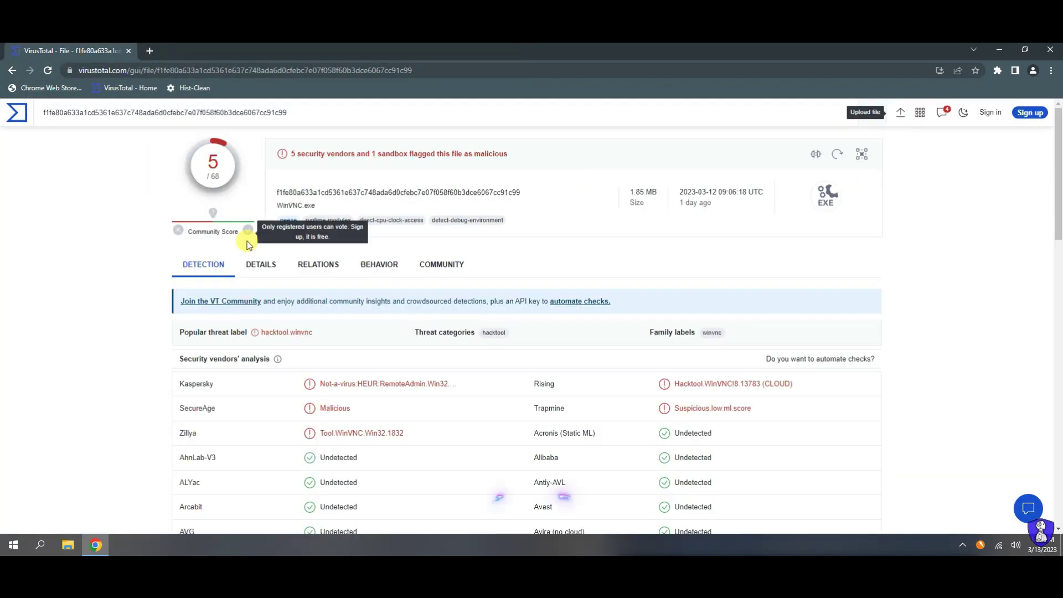
scroll(227, 455, "down", 3)
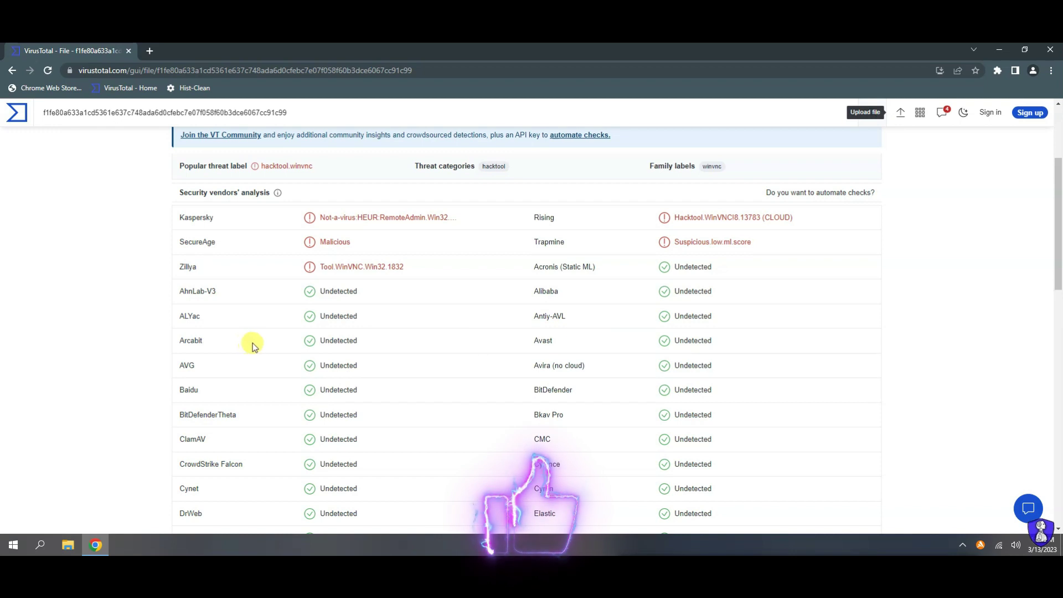
triple_click(536, 340)
left_click_drag(332, 360, 332, 166)
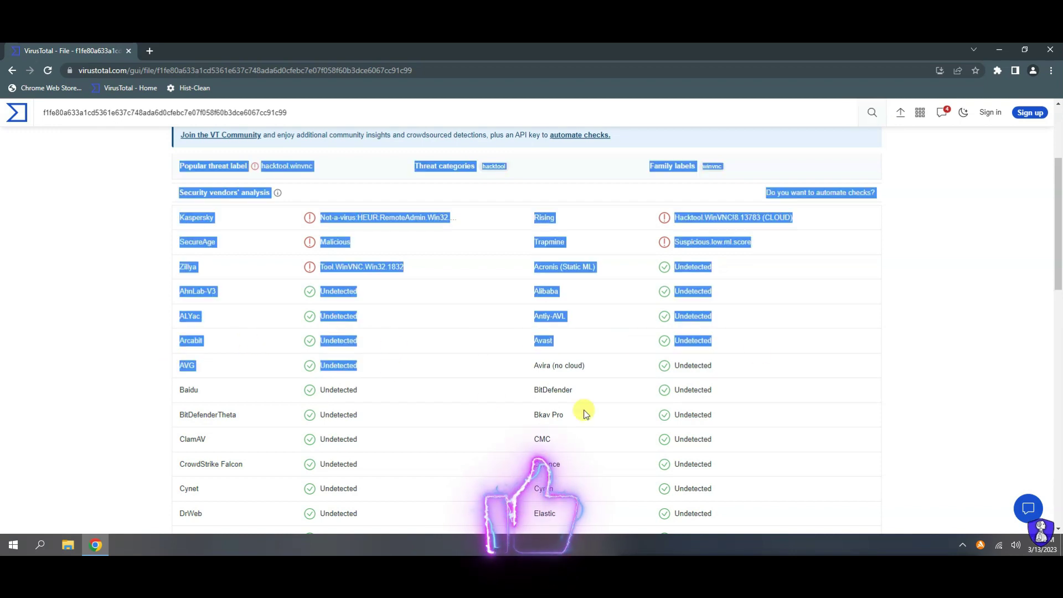
left_click(454, 388)
scroll(454, 387, "up", 3)
- Submit the JavaScript file starting with abe2f6dc from More_Samples to VirusTotal and check Avast's verdict
left_click(900, 112)
left_click(527, 268)
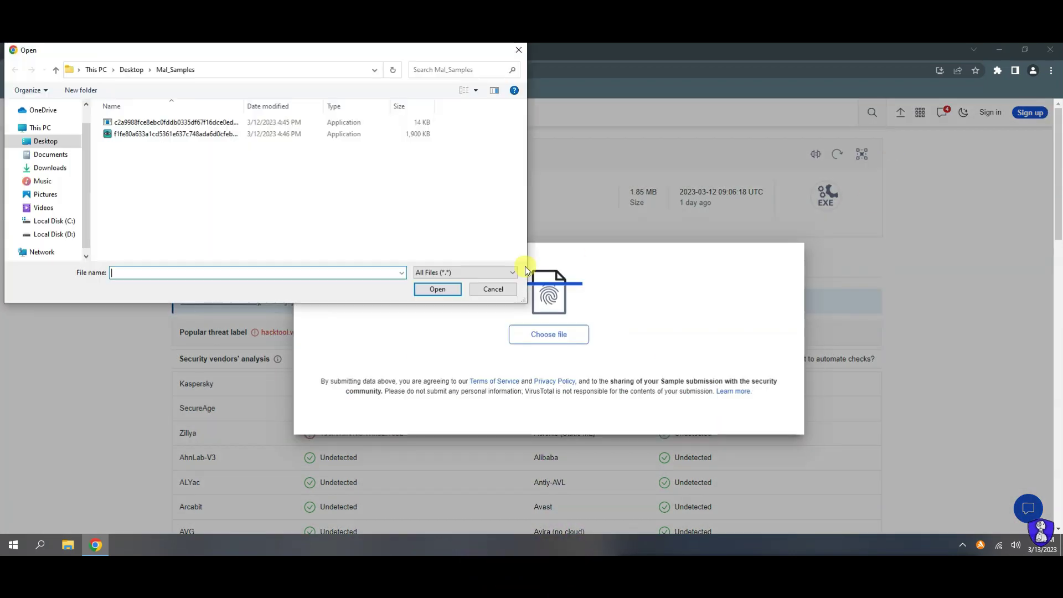
left_click(131, 70)
double_click(139, 135)
left_click(142, 121)
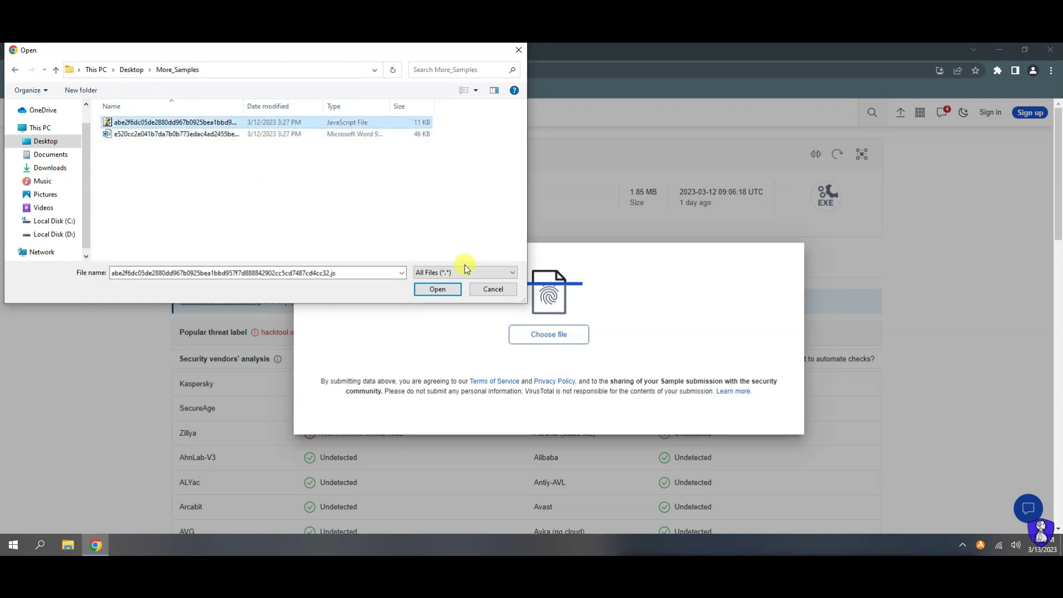
left_click(437, 289)
triple_click(302, 153)
scroll(484, 337, "down", 4)
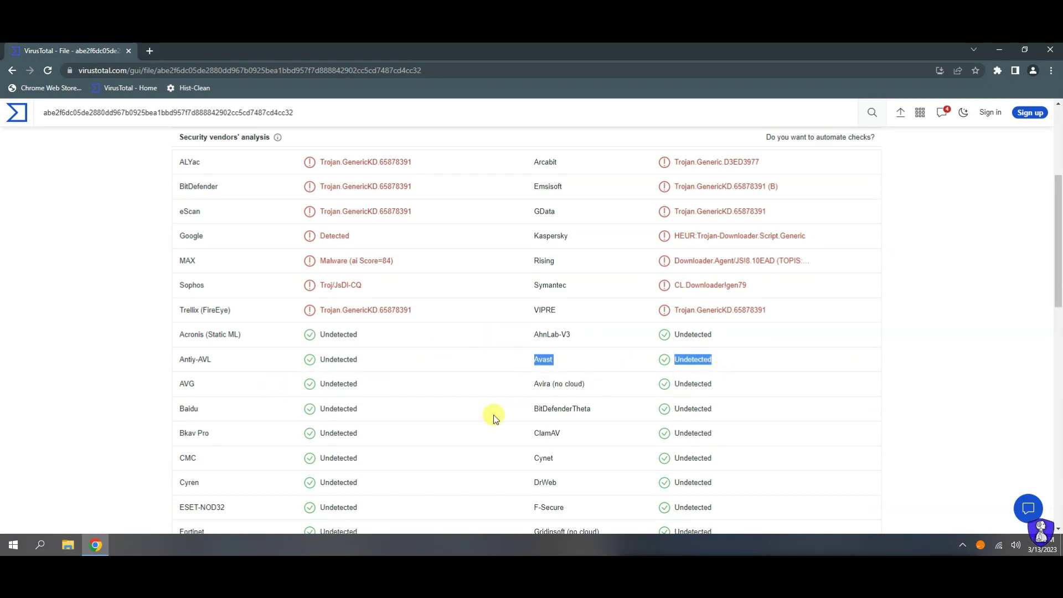
scroll(476, 415, "up", 4)
- Submit the Microsoft Word document starting with e520cc2e from More_Samples to VirusTotal
left_click(900, 112)
left_click(376, 336)
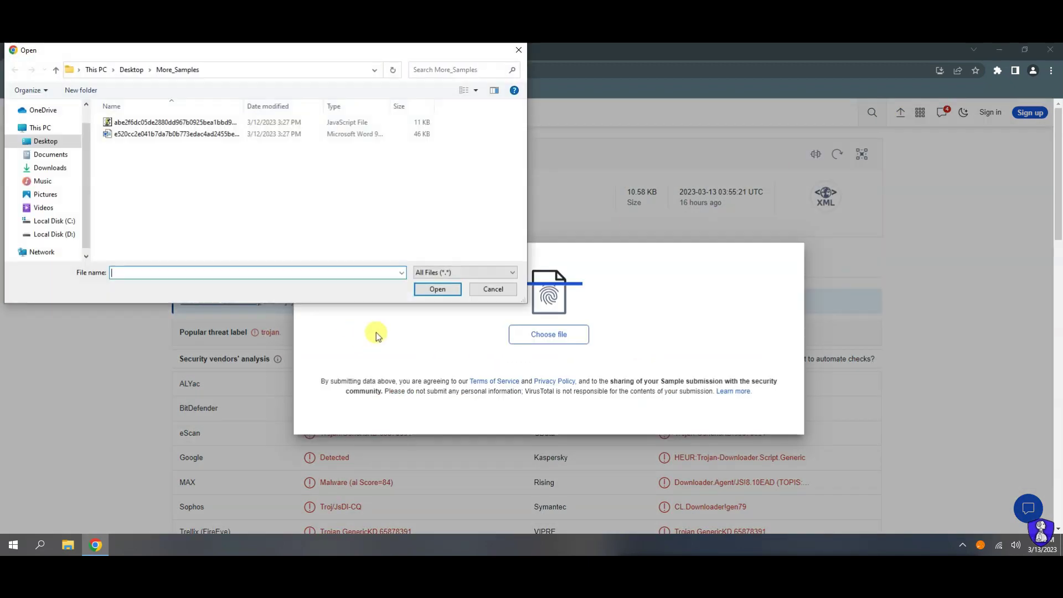
left_click(120, 134)
left_click(438, 289)
- Review the Word document's VirusTotal detections, including the Avast and AVG verdicts, and close Chrome
left_click_drag(289, 153, 526, 155)
scroll(408, 327, "down", 3)
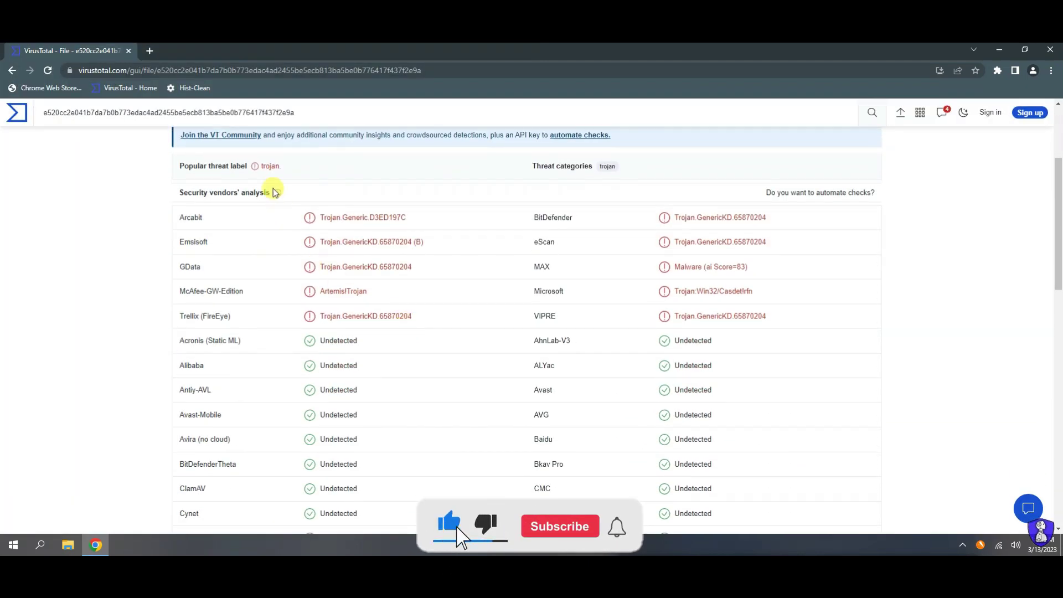
left_click_drag(531, 383, 592, 417)
left_click(592, 416)
left_click_drag(718, 417, 189, 416)
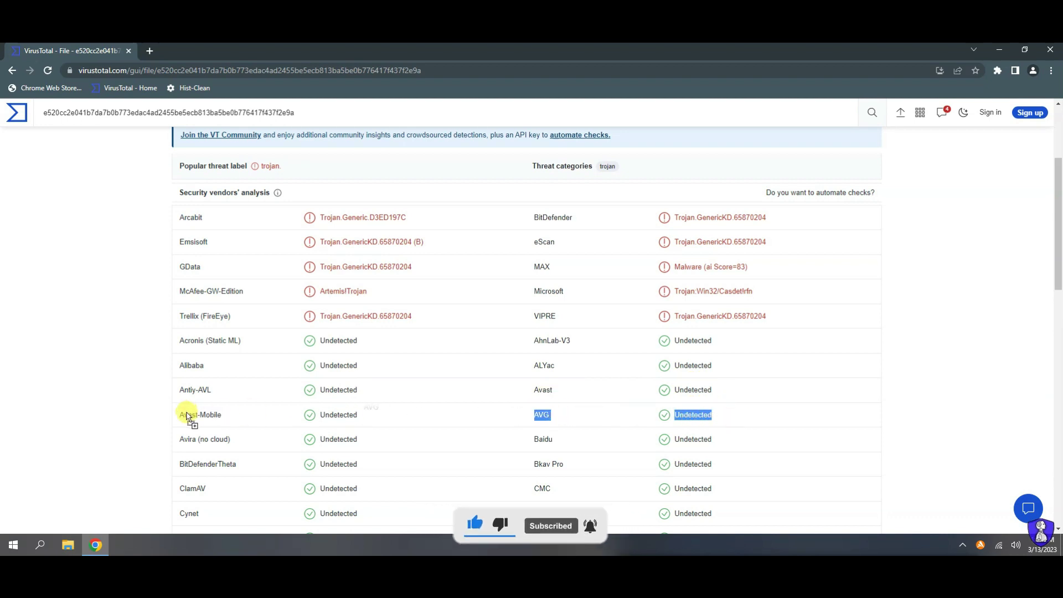
left_click(410, 397)
scroll(410, 397, "up", 1)
scroll(410, 396, "up", 2)
left_click(1050, 50)
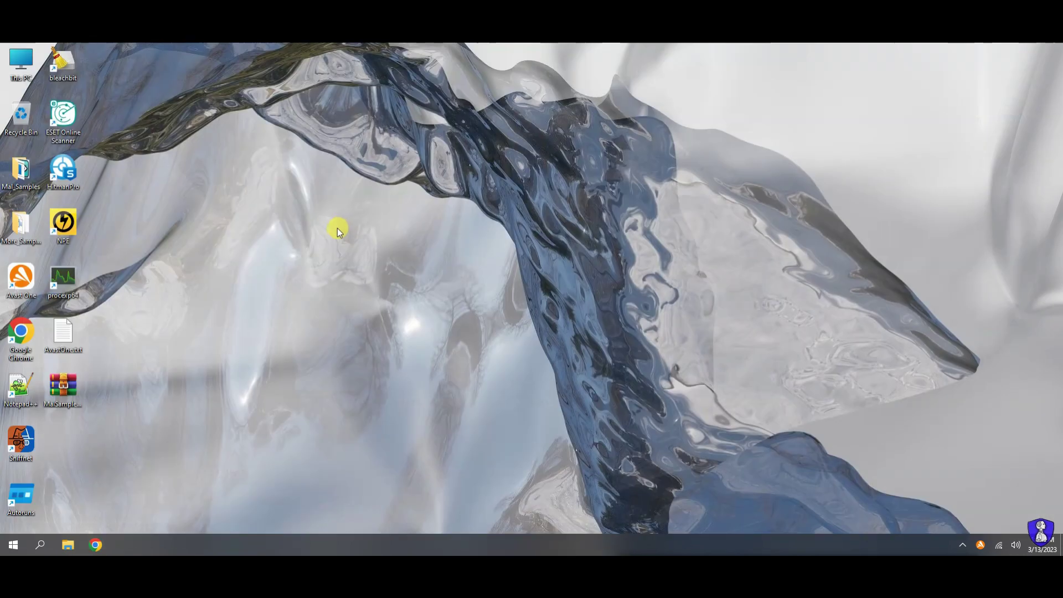
- Permanently delete the Mal_Samples and More_Samples folders from the desktop
key("shift+Delete")
key("Return")
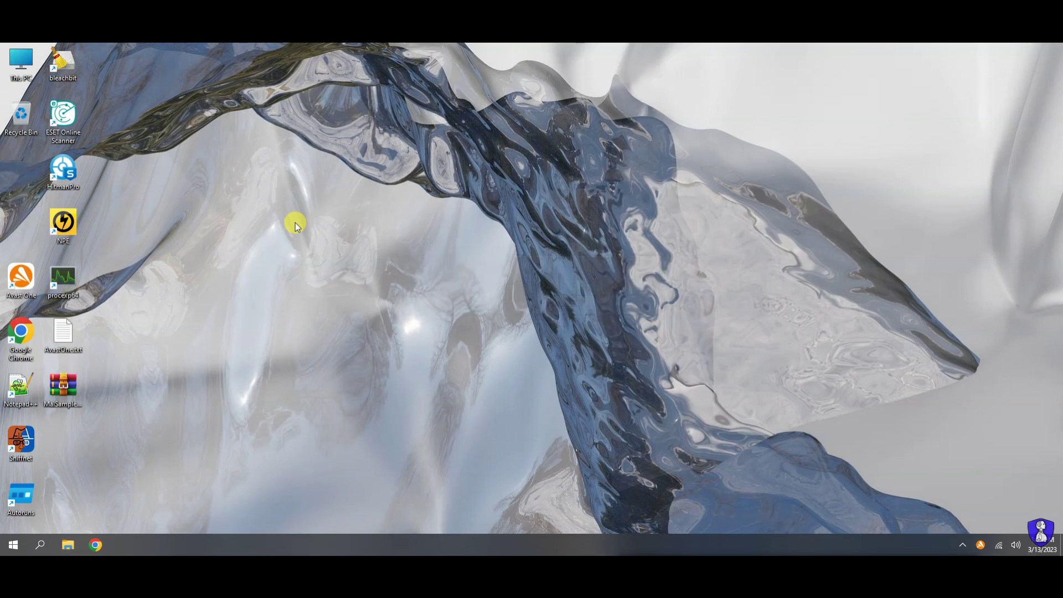